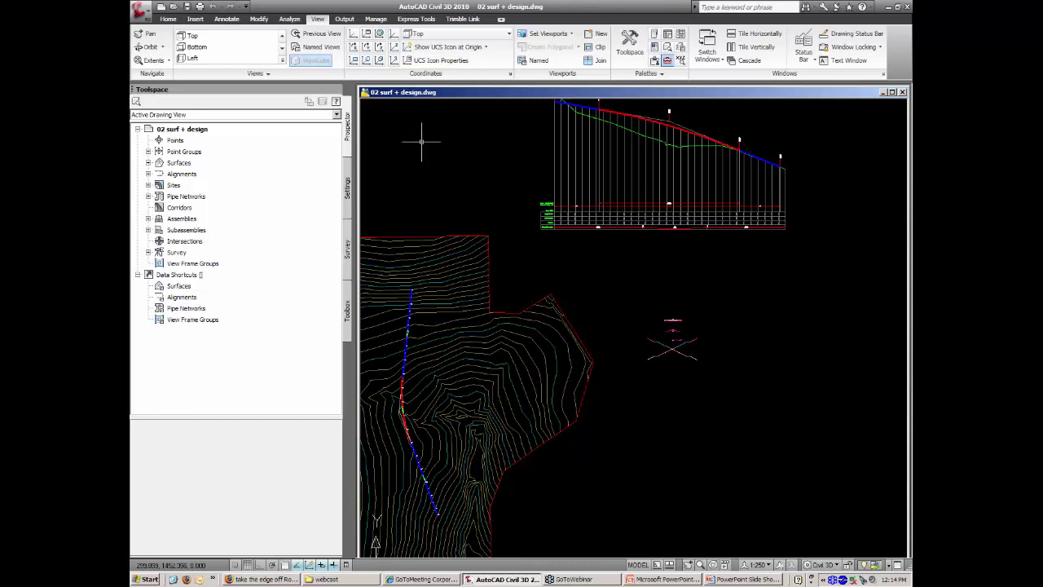
Start a simple corridor named sean-test, keeping the Edit Regions not Shown style.
click(167, 18)
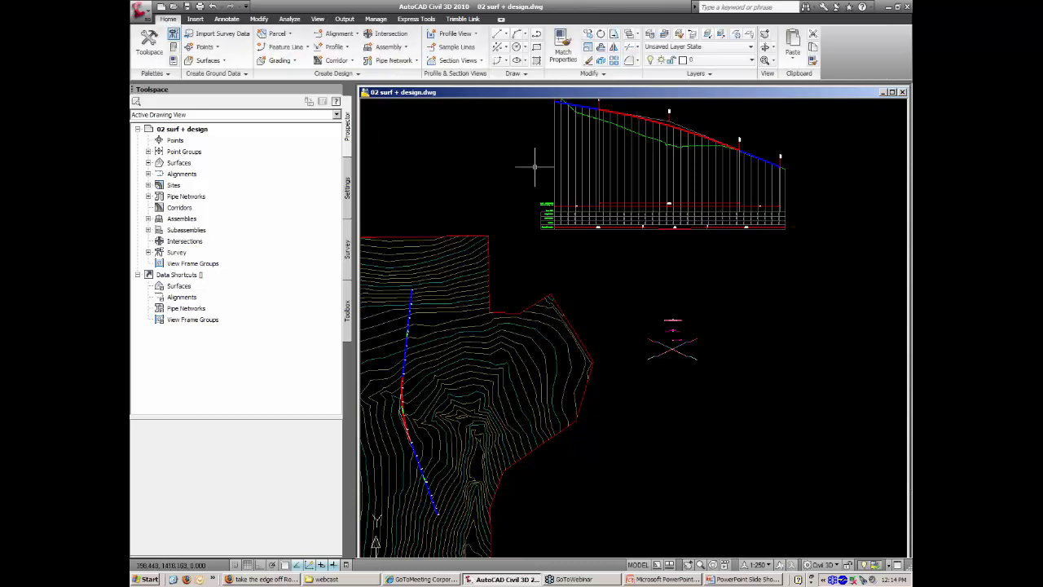
click(337, 60)
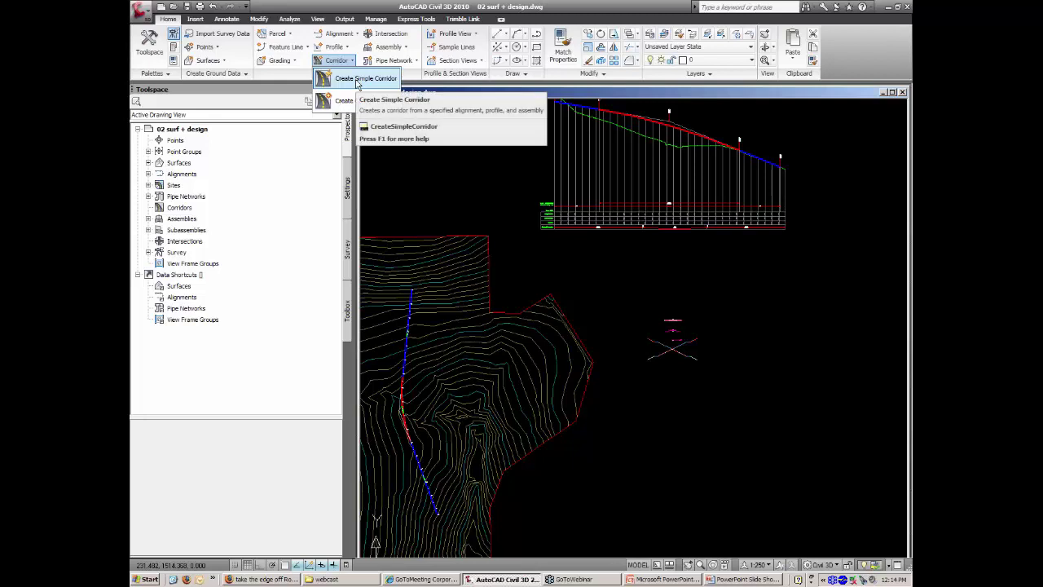
click(356, 81)
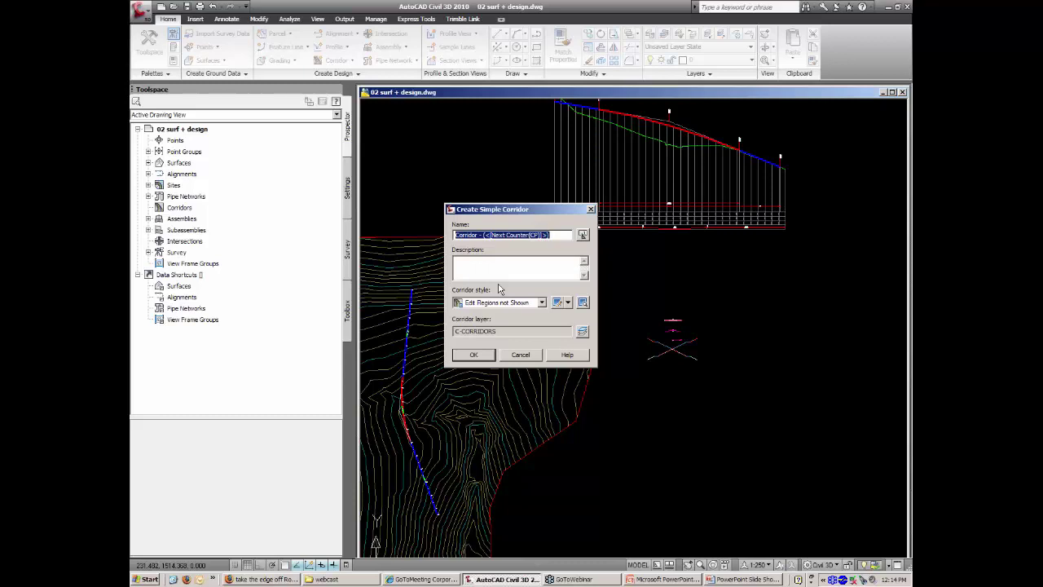
text(se)
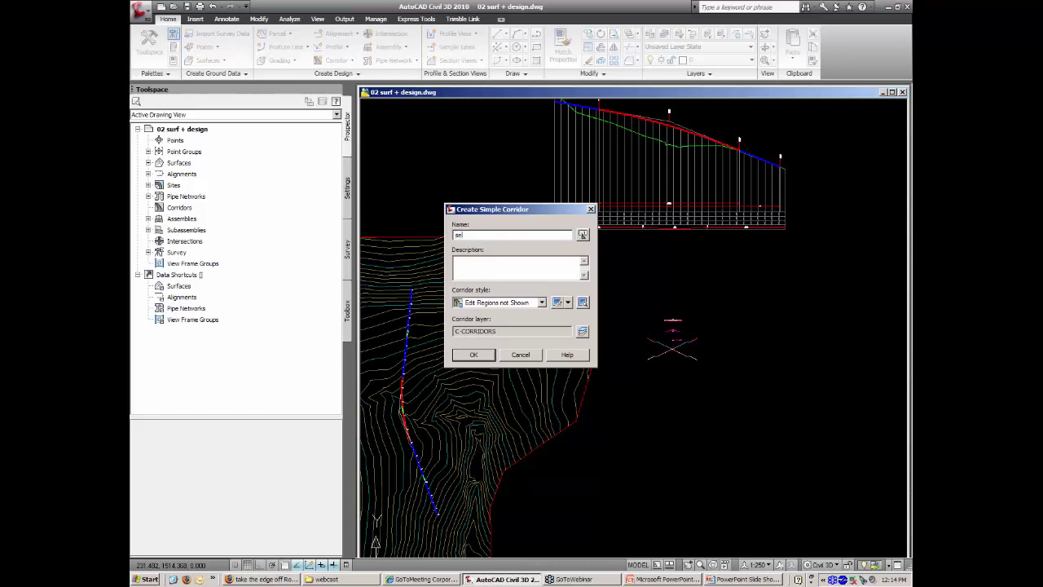
text(lan-test)
click(475, 356)
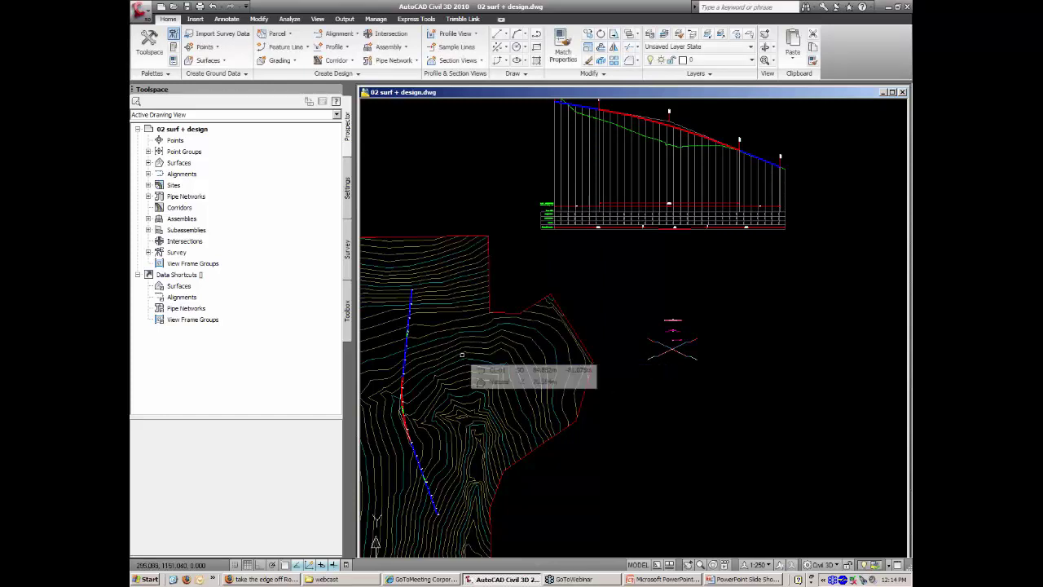
Build the corridor from the road alignment, its design profile and the two-lane assembly with pavement layers, leaving all targets unset.
click(404, 343)
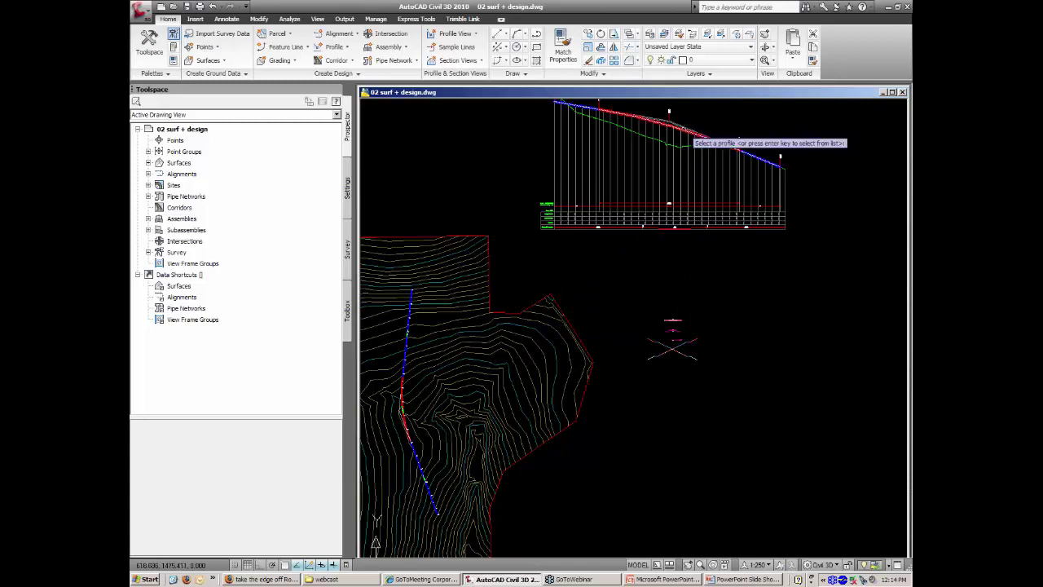
click(684, 131)
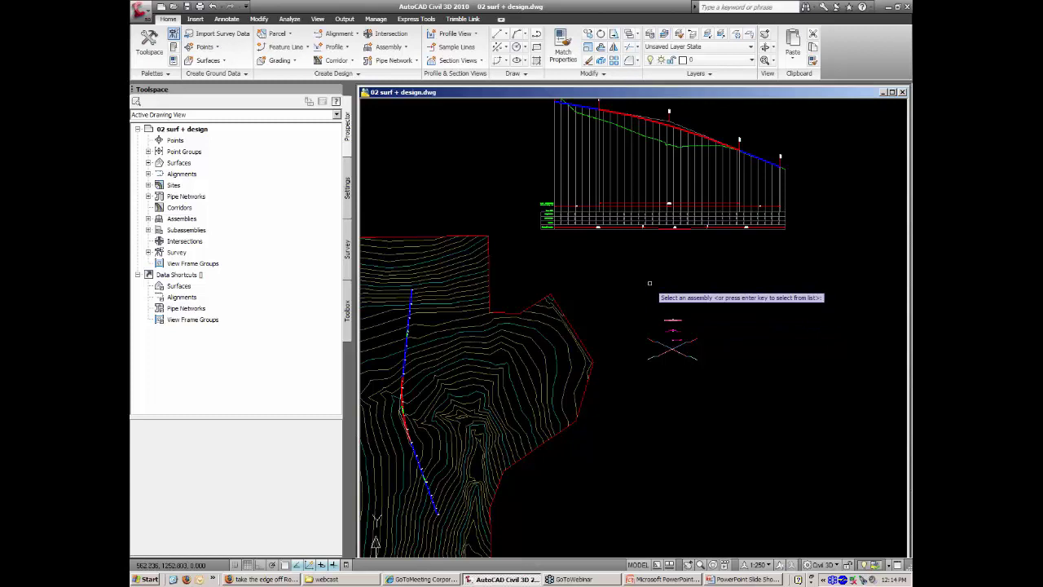
scroll(672, 330, up, 5)
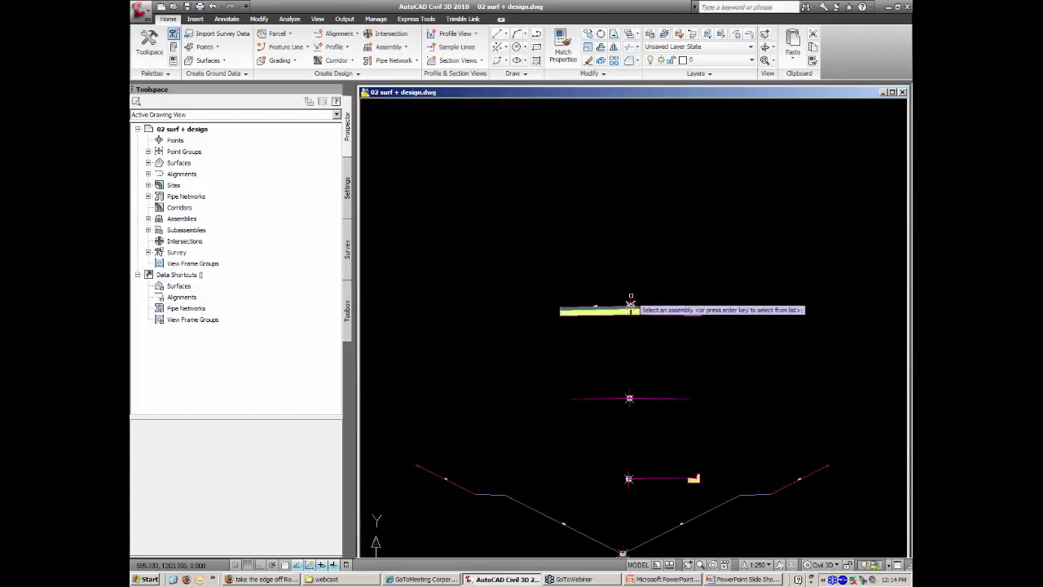
click(631, 305)
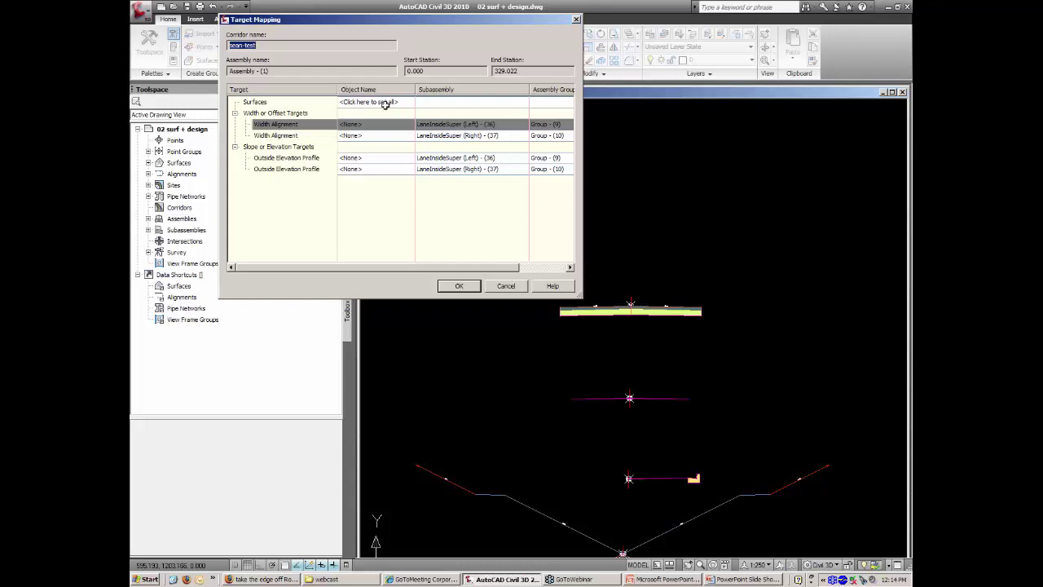
click(288, 103)
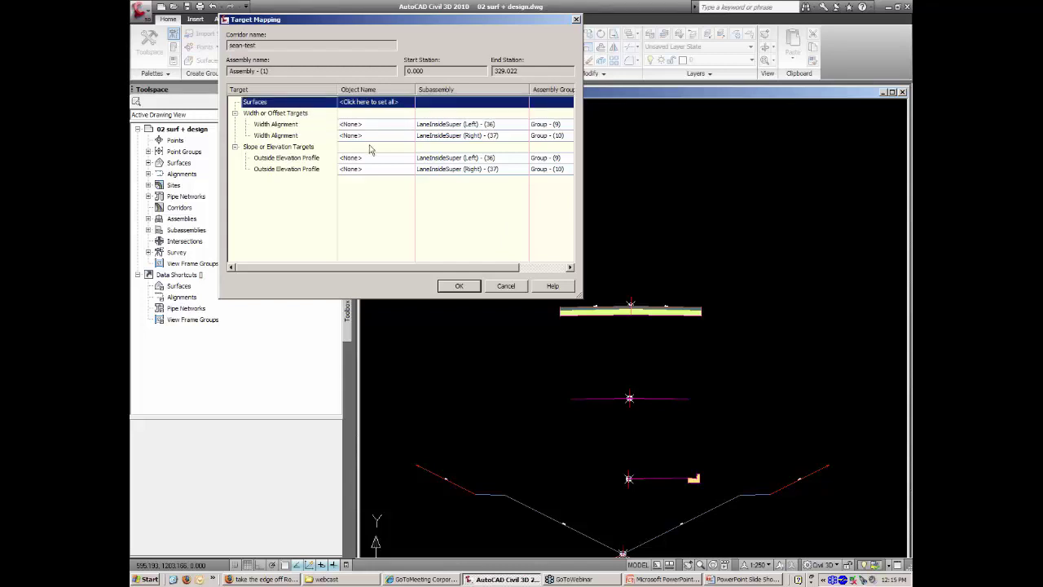
click(461, 287)
Create a corridor surface named simple surf in the new corridor's properties.
scroll(578, 236, down, 5)
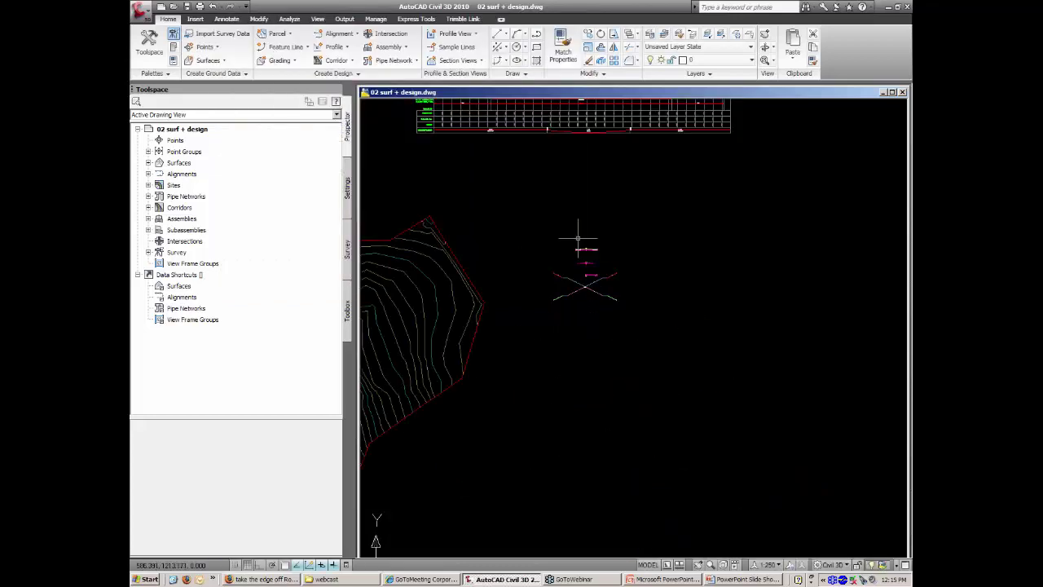
middle_drag(577, 233, 814, 250)
click(458, 269)
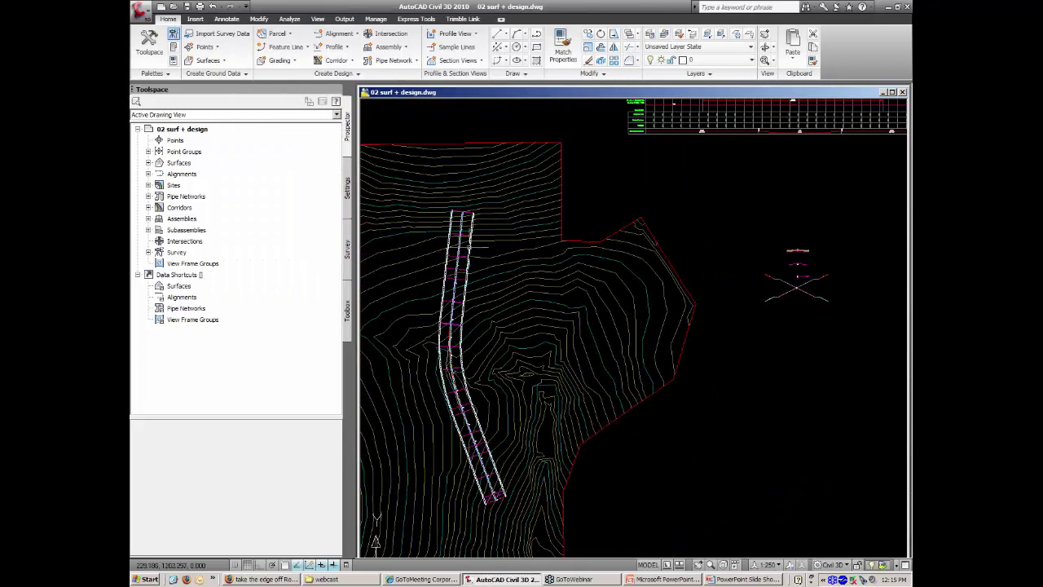
mouse_move(483, 265)
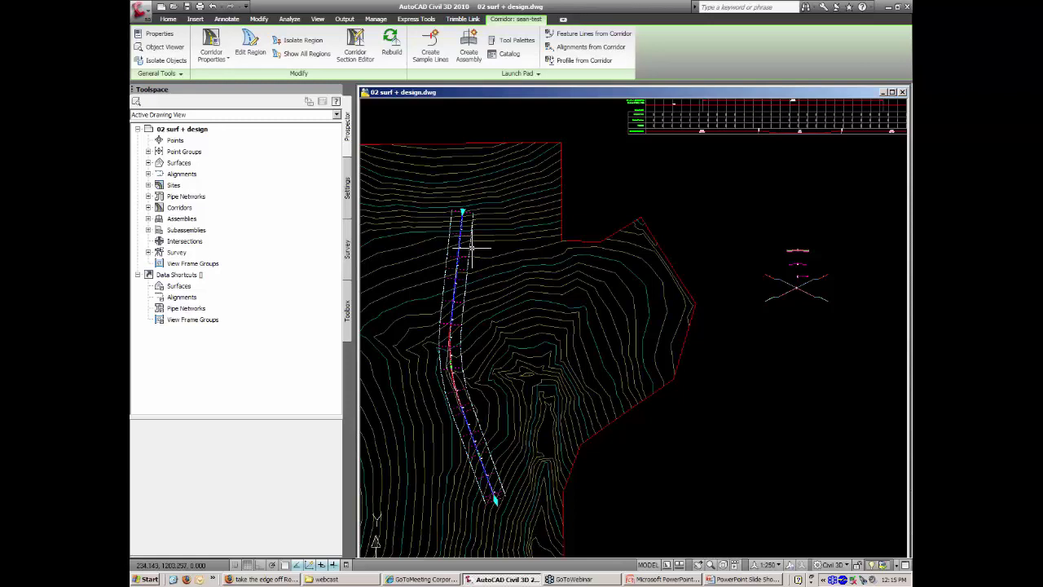
right_click(472, 249)
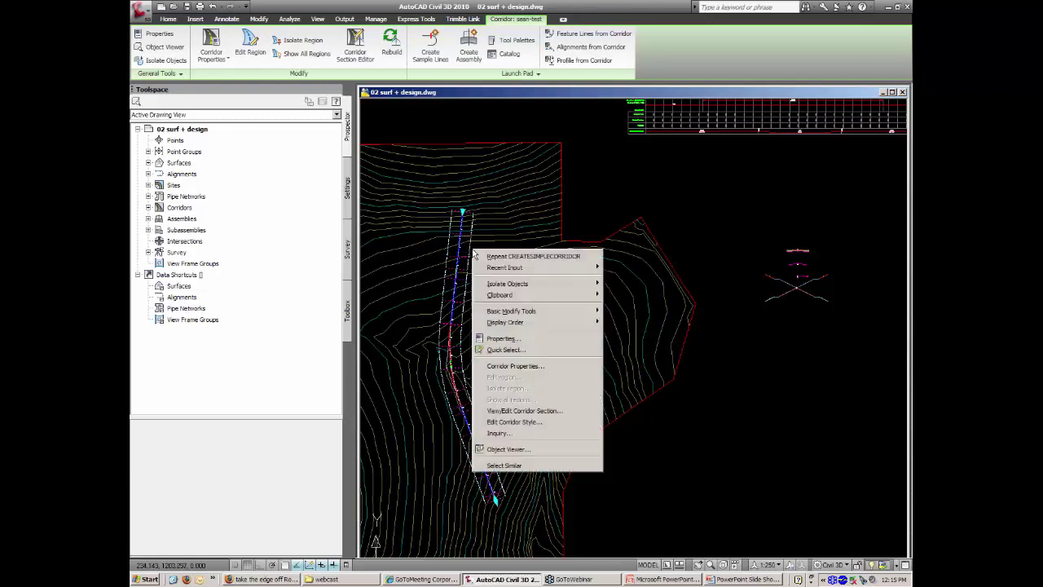
click(528, 366)
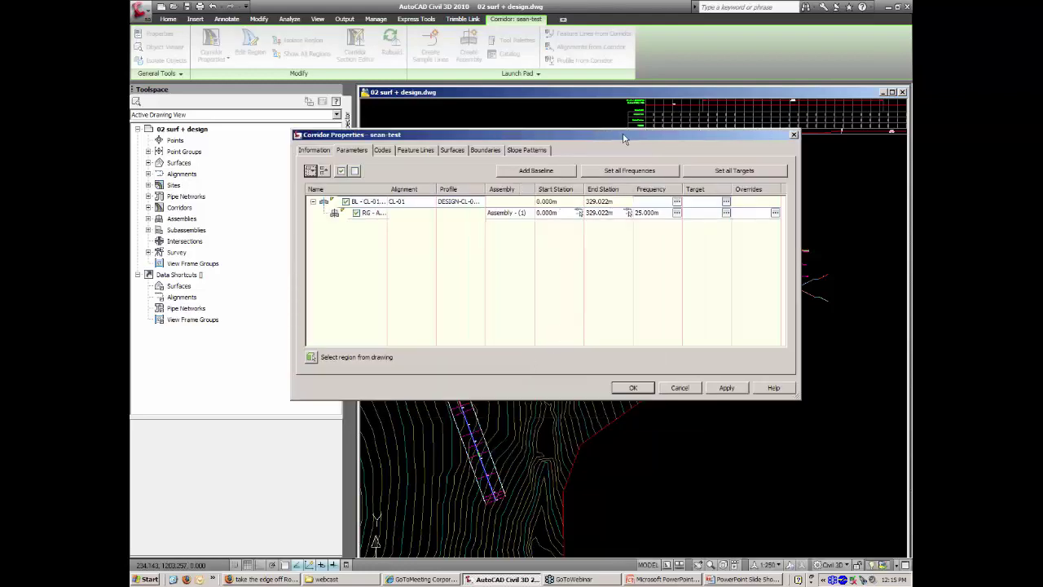
drag(624, 139, 545, 137)
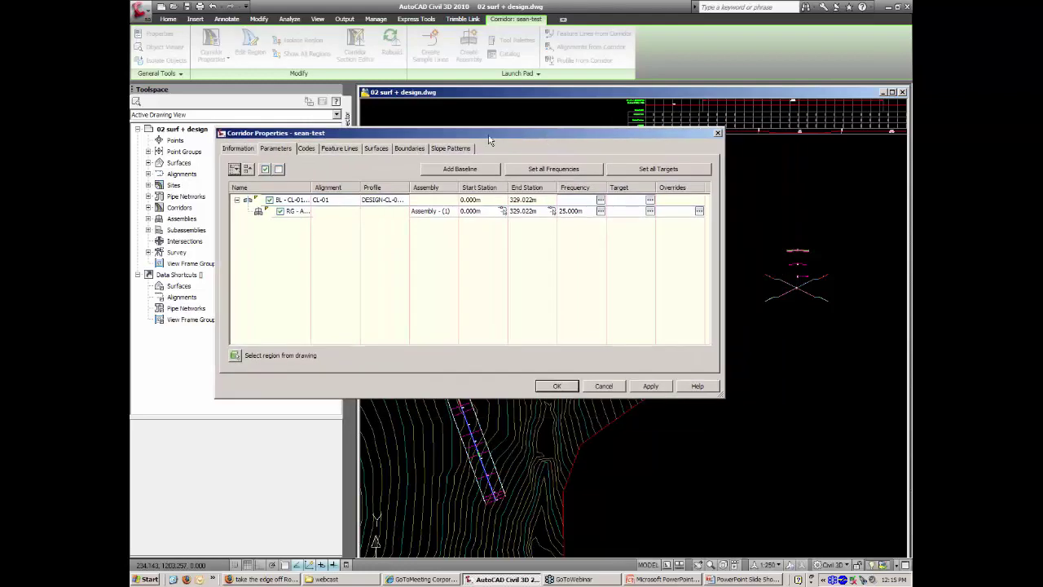
click(376, 148)
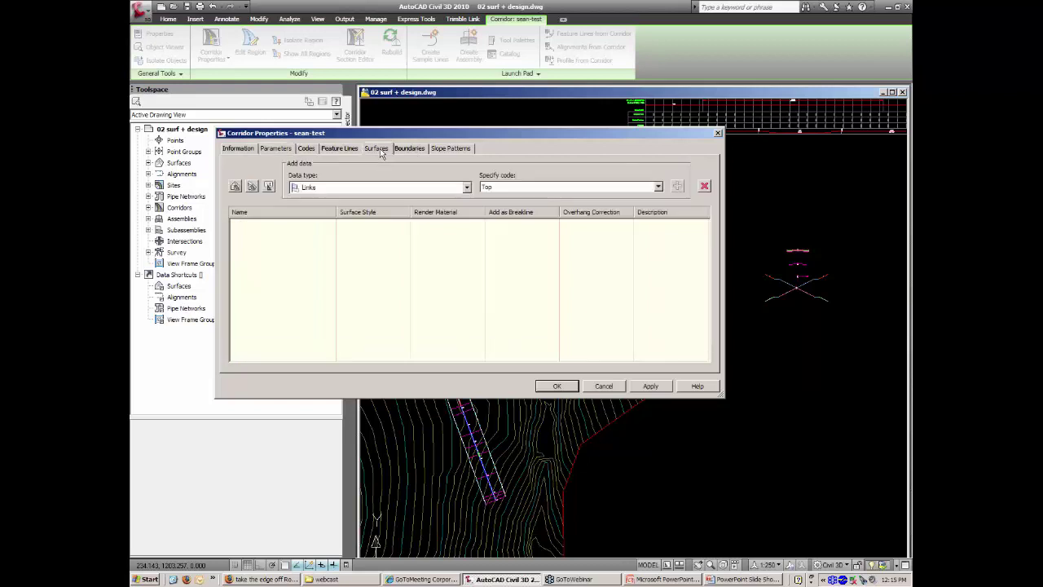
click(235, 186)
click(299, 225)
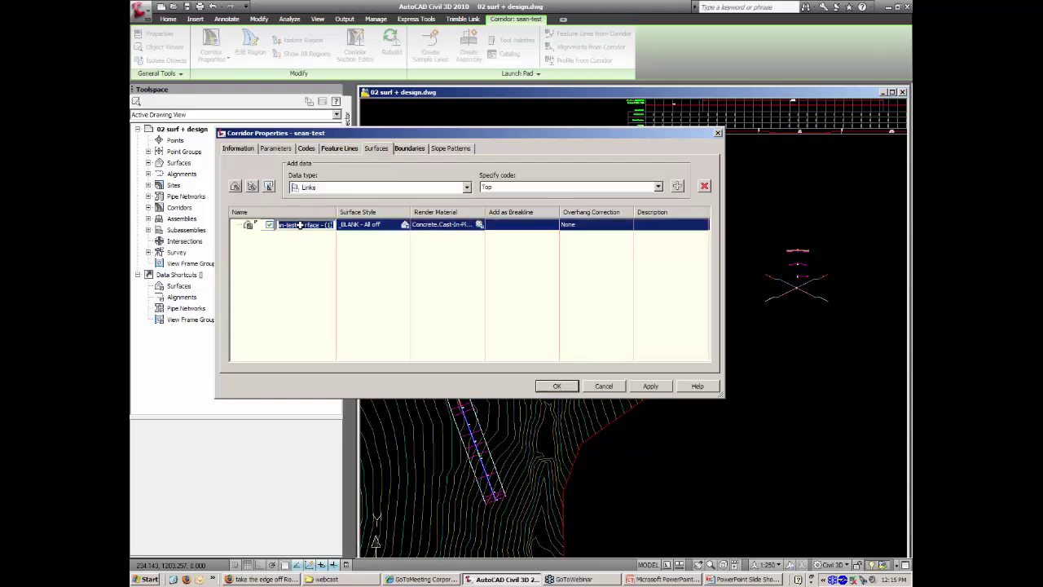
text(sim)
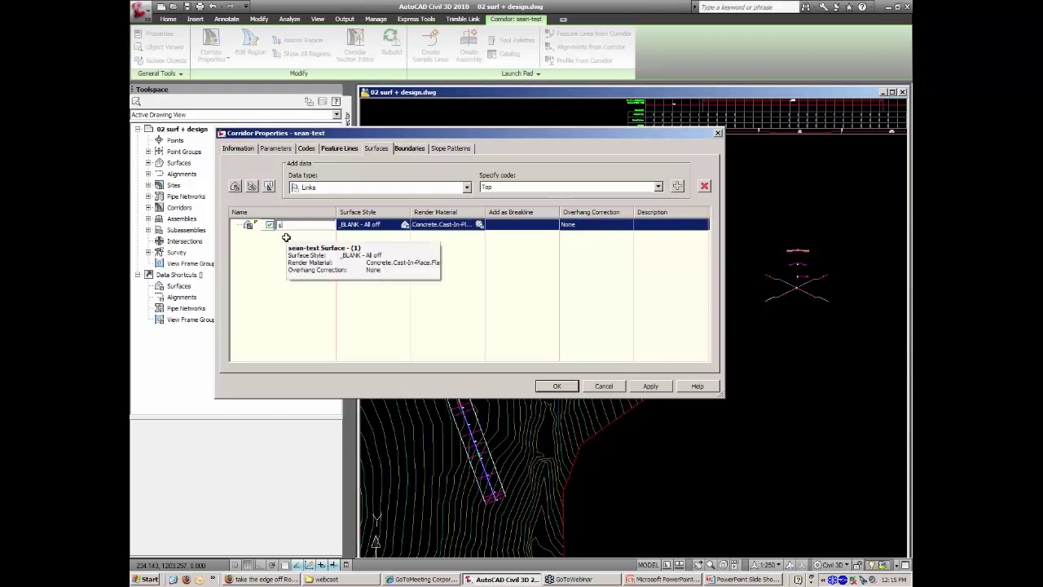
text(ple surf)
Set the simple surf surface style to Triangulation - Cyan.
click(383, 225)
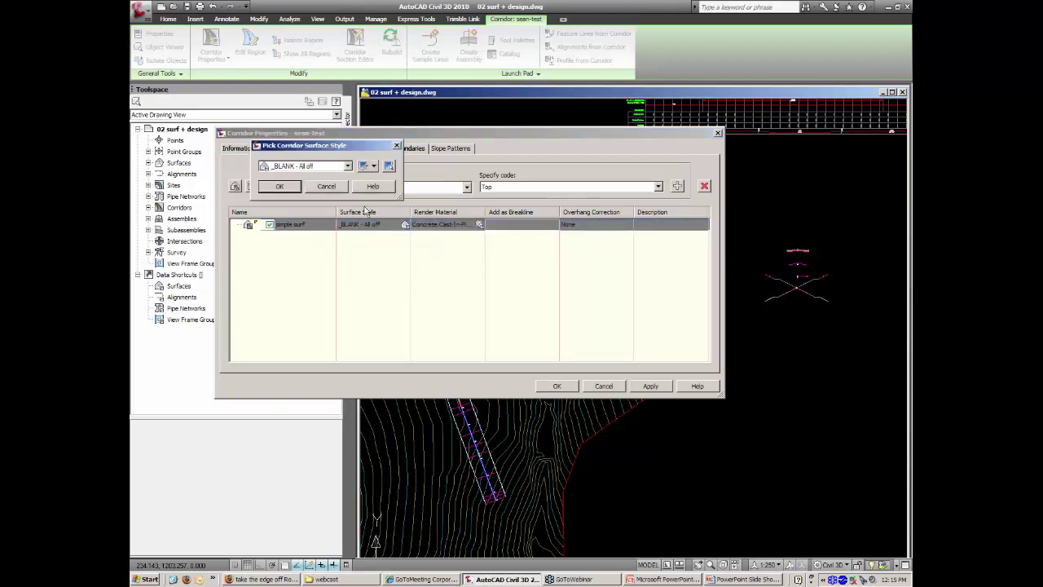
click(315, 167)
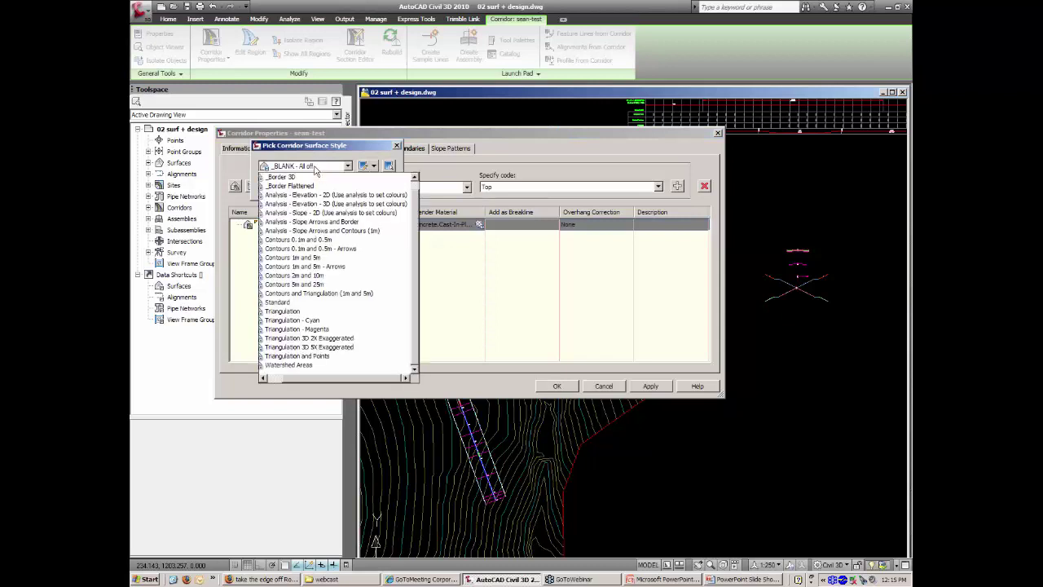
click(289, 320)
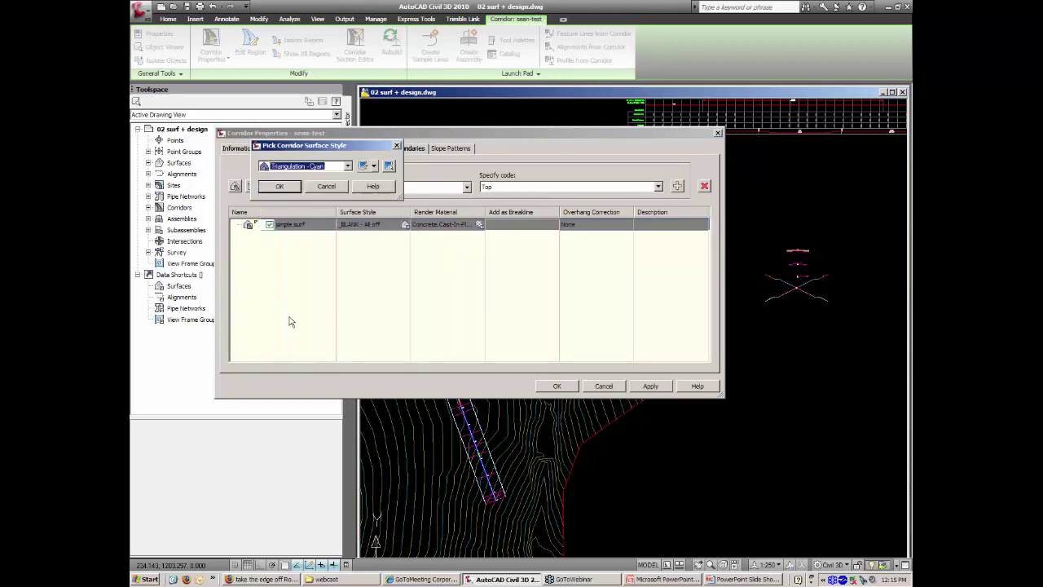
click(280, 187)
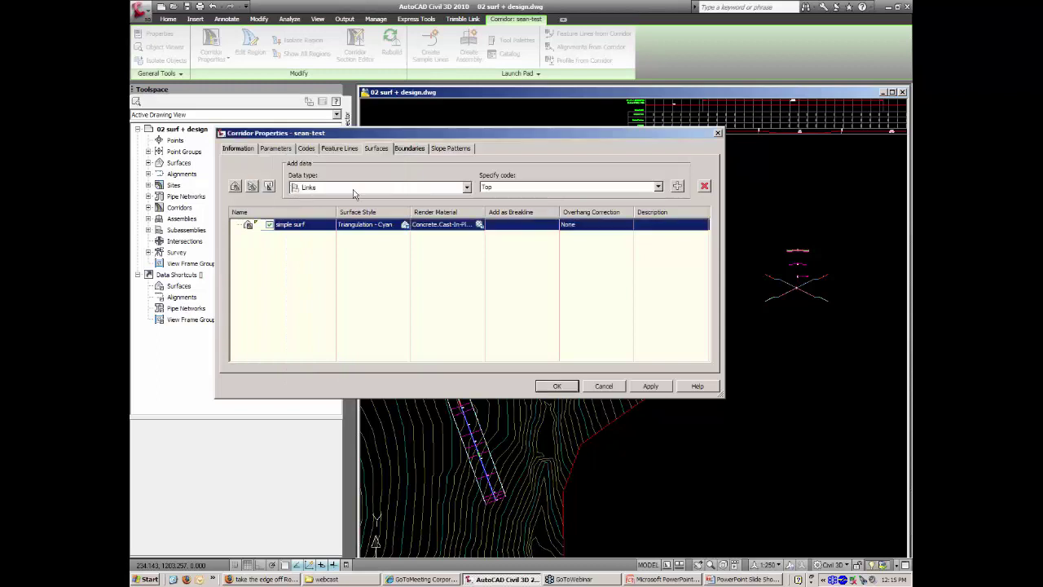
Add the Top link code as data to simple surf and accept the corridor properties to build the surface.
click(523, 187)
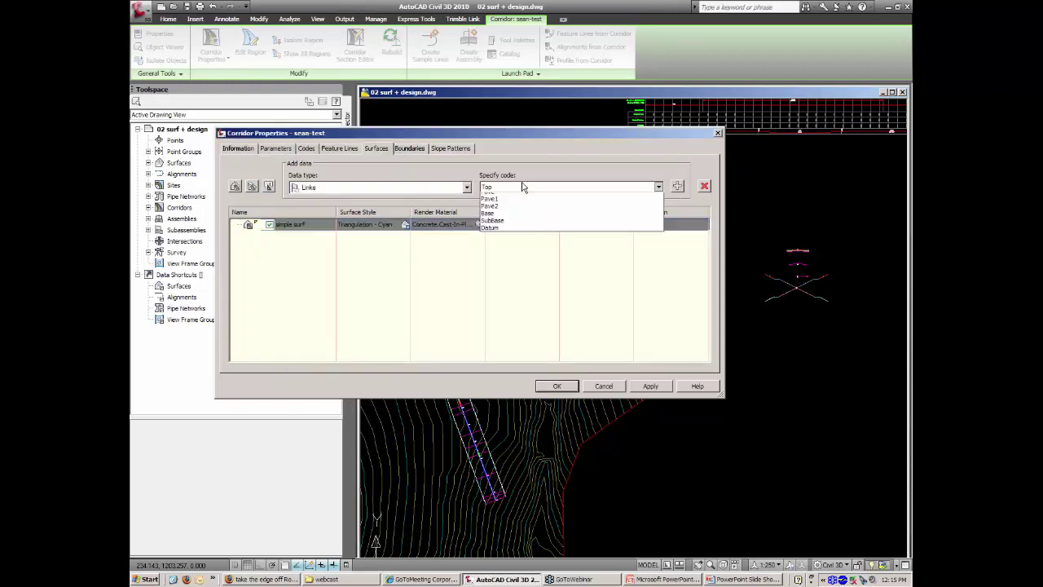
click(524, 187)
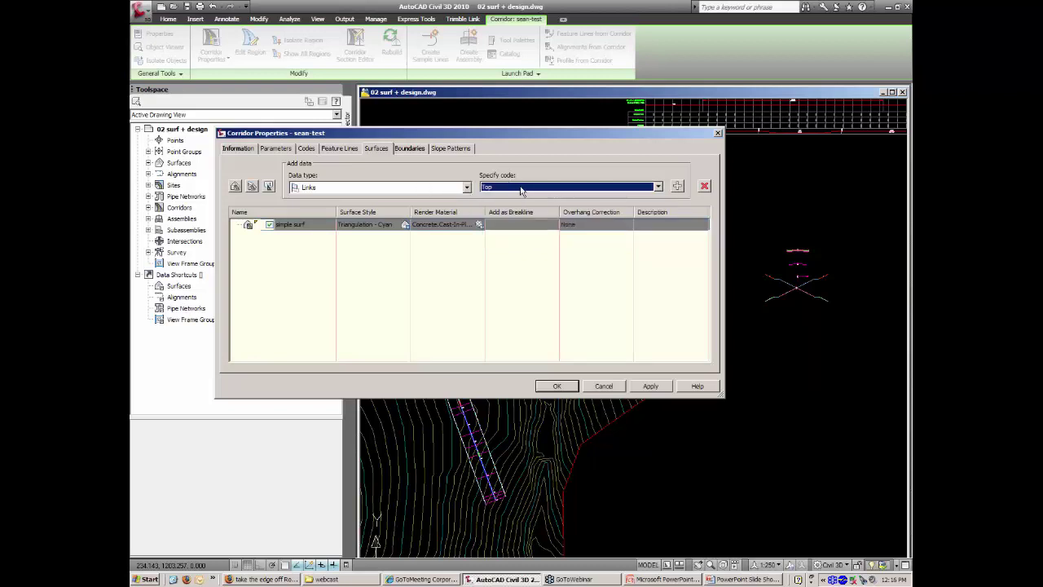
click(678, 186)
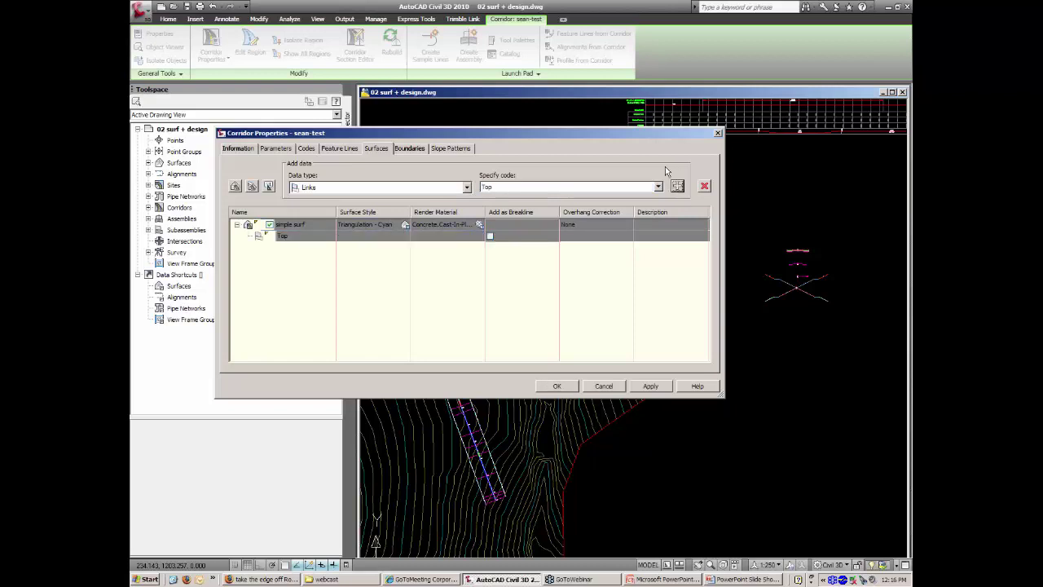
click(626, 189)
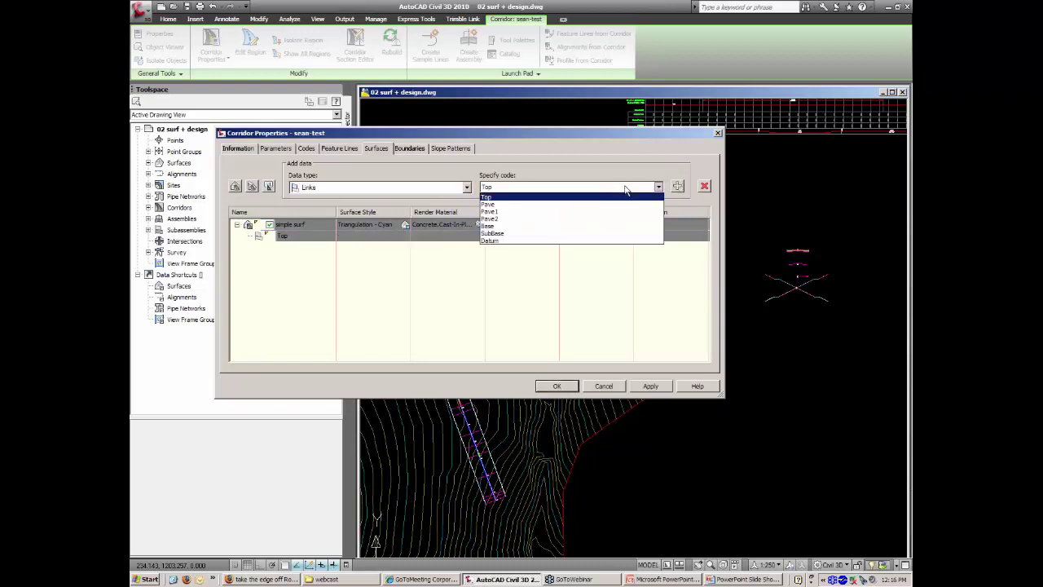
click(626, 189)
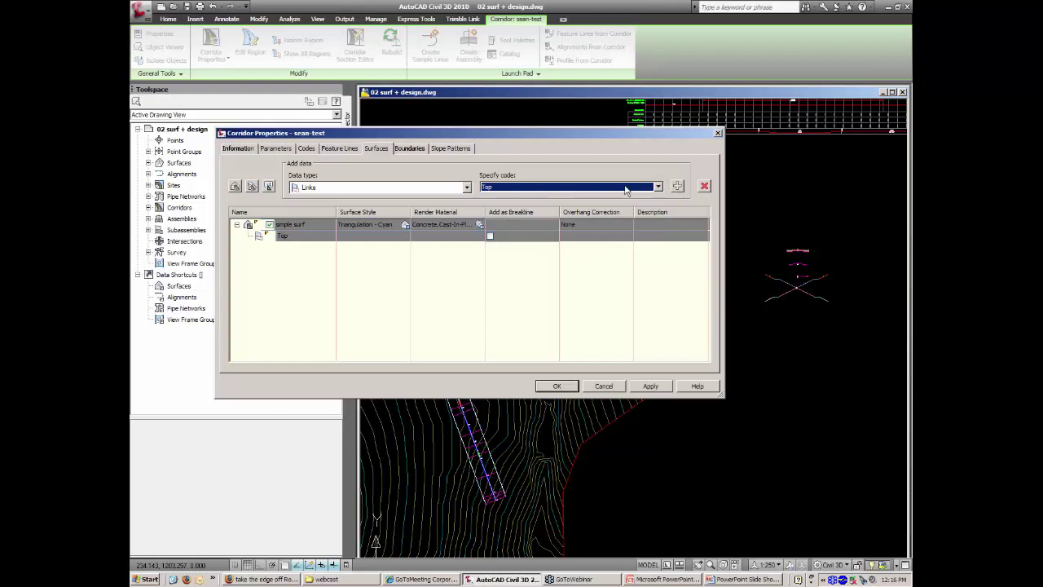
click(557, 386)
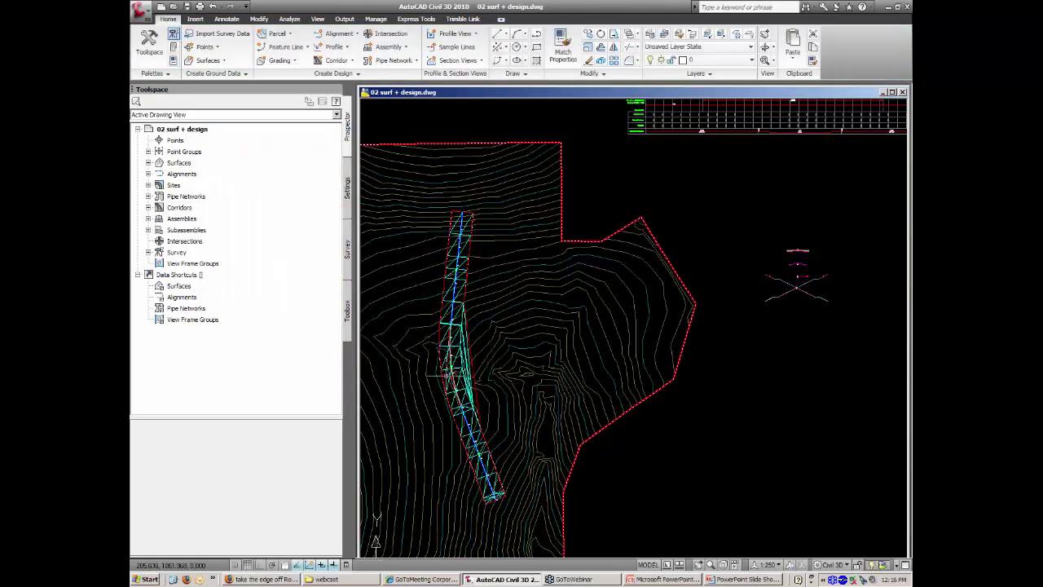
In the sean-test corridor's properties, add a boundary to simple surf automatically from the ETW feature line code.
mouse_move(453, 385)
mouse_move(492, 334)
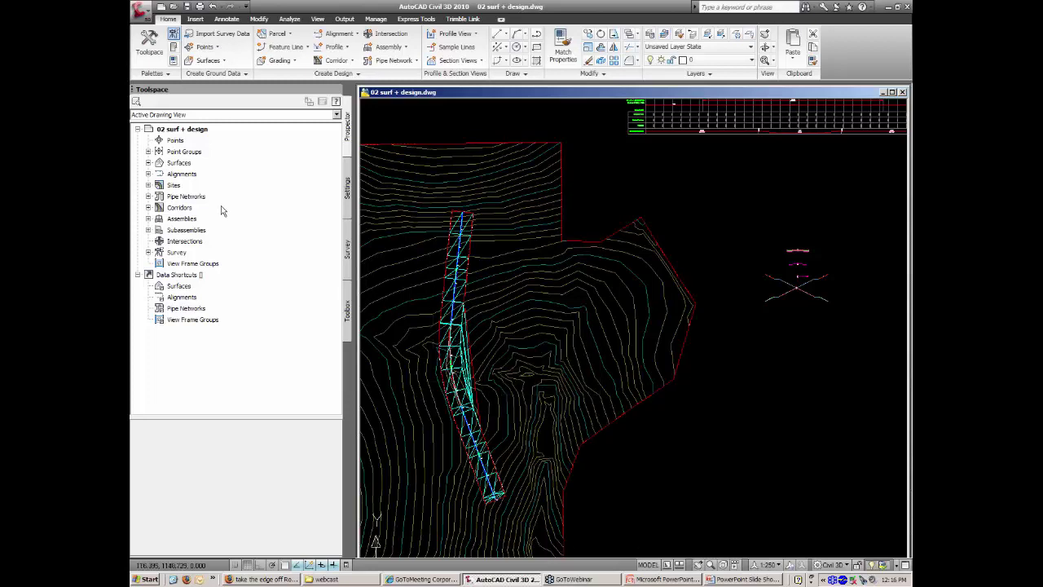
click(148, 208)
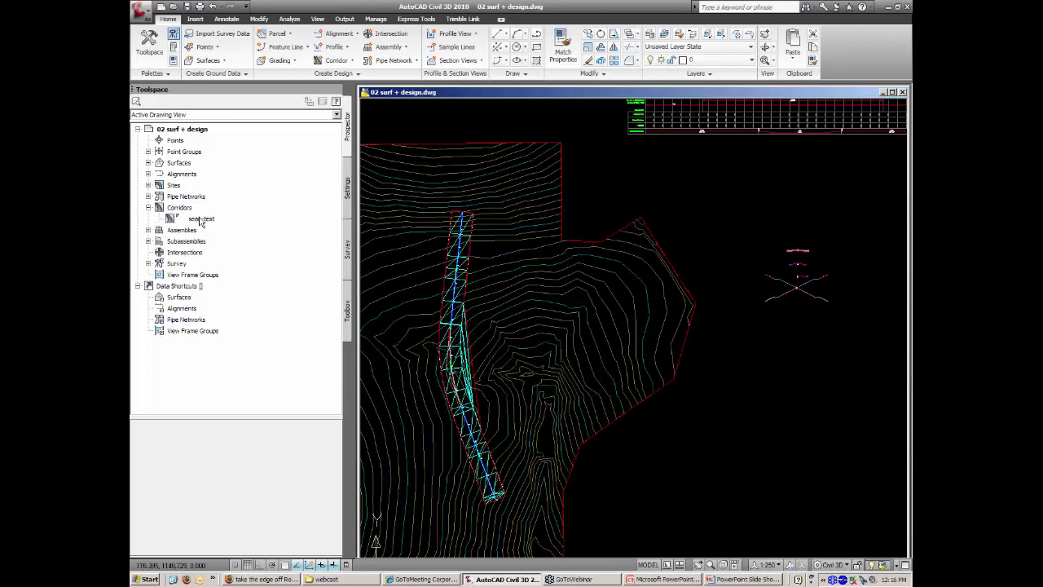
right_click(203, 220)
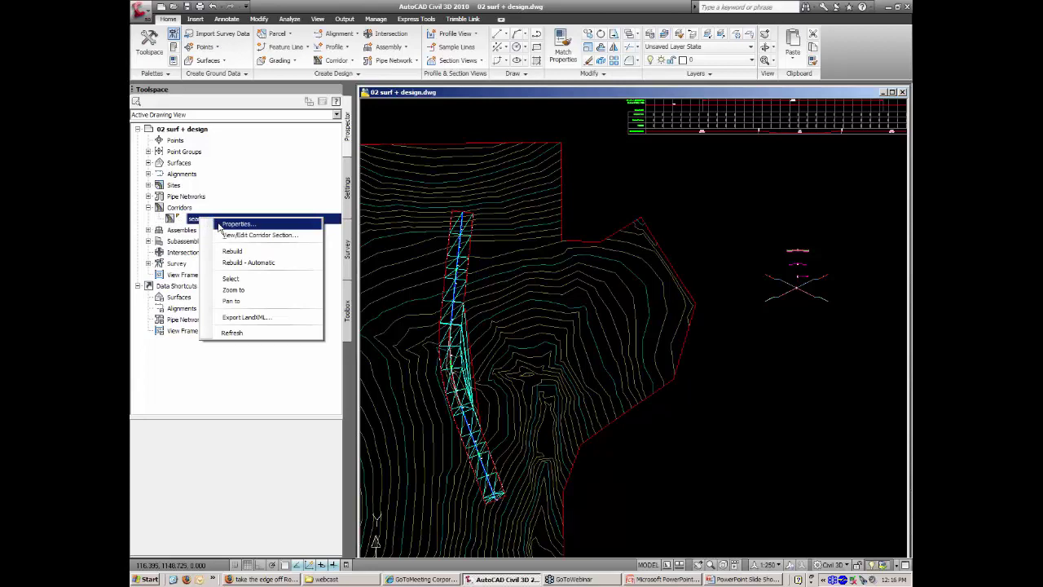
click(222, 225)
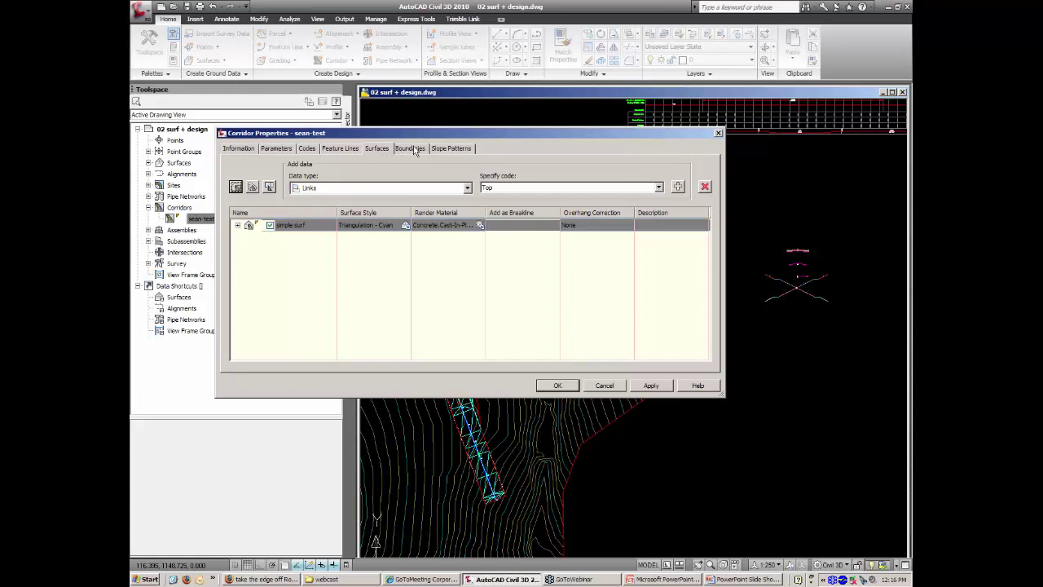
click(411, 148)
click(286, 184)
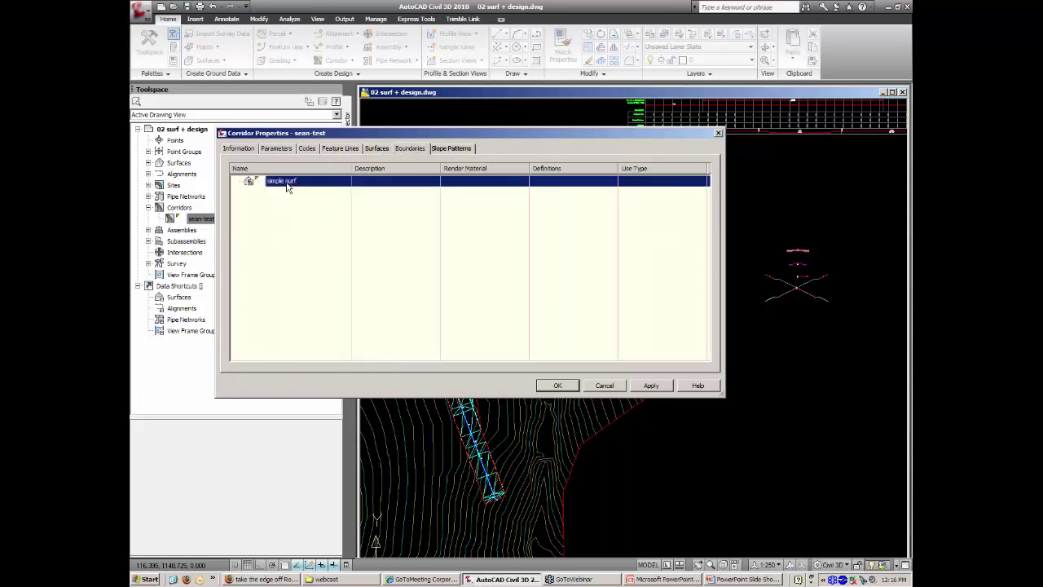
right_click(290, 184)
mouse_move(341, 190)
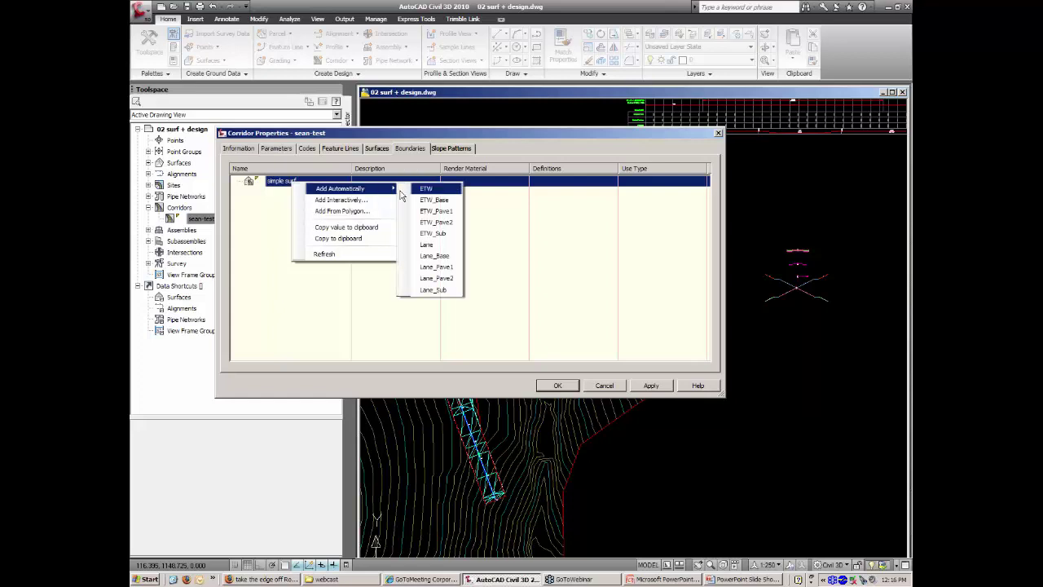
click(447, 194)
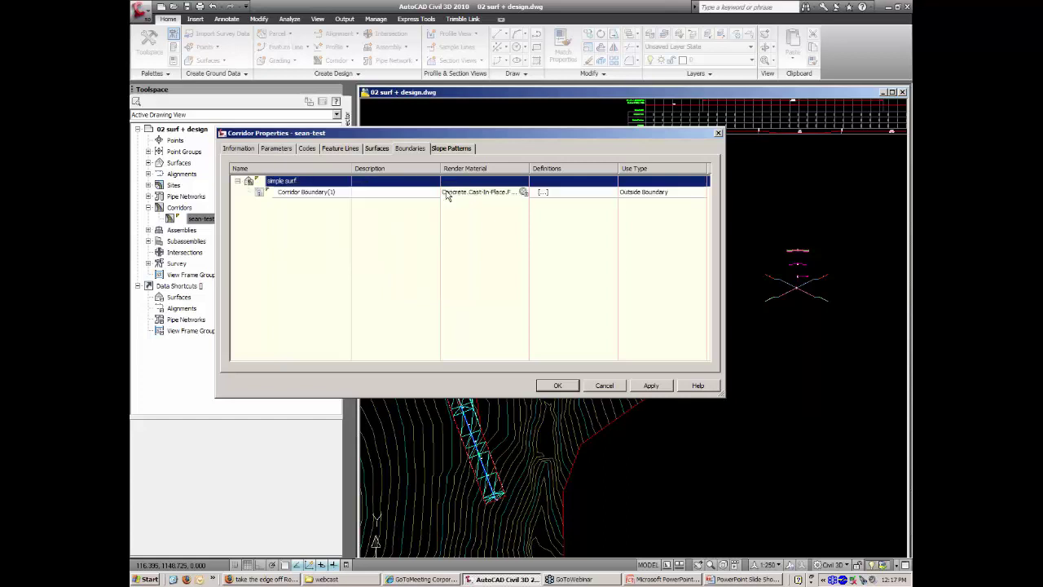
Set the new boundary's use type to Outside Boundary and accept the corridor properties.
click(644, 193)
click(645, 193)
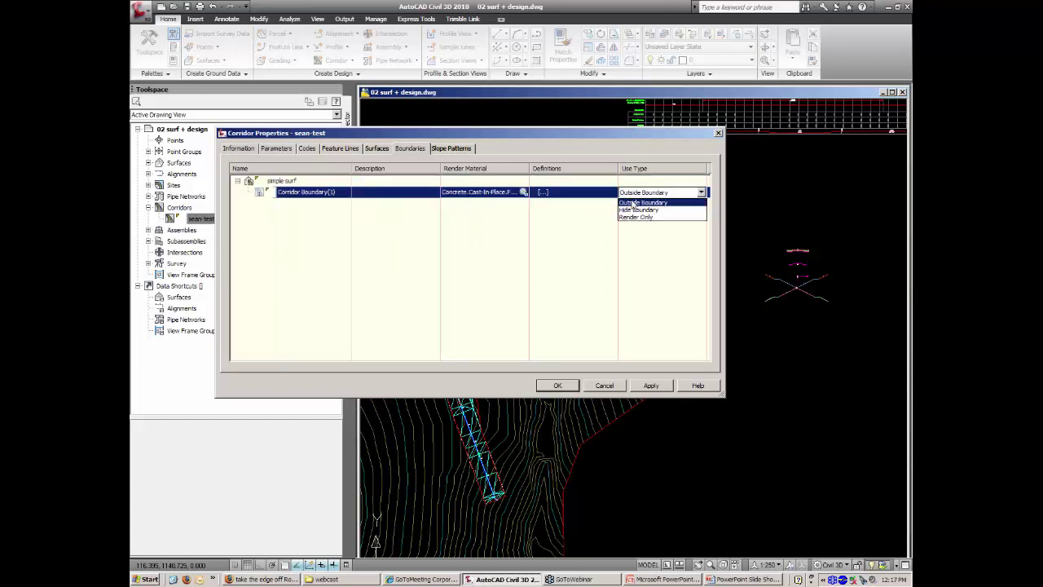
click(632, 202)
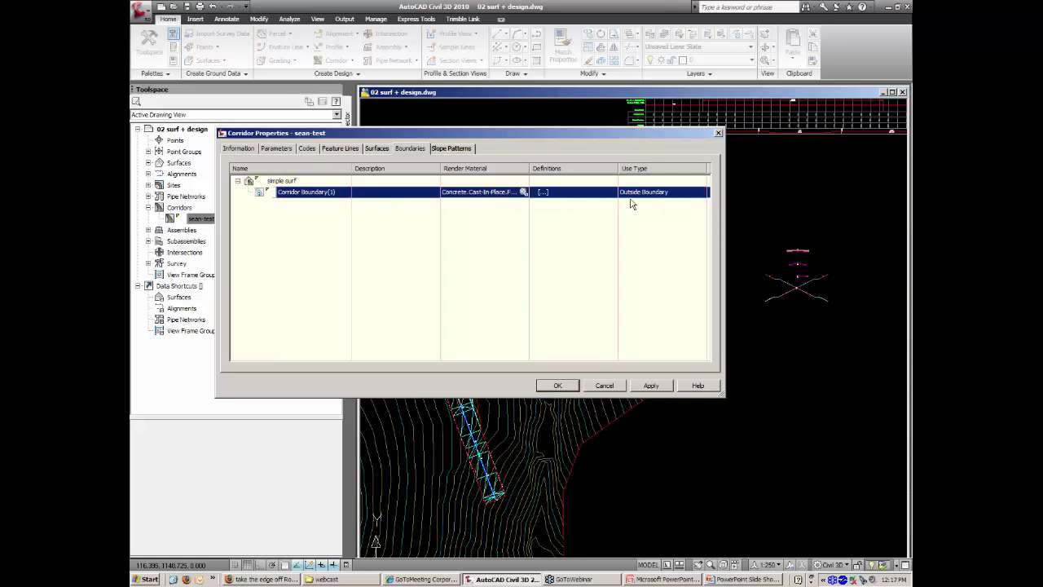
click(558, 386)
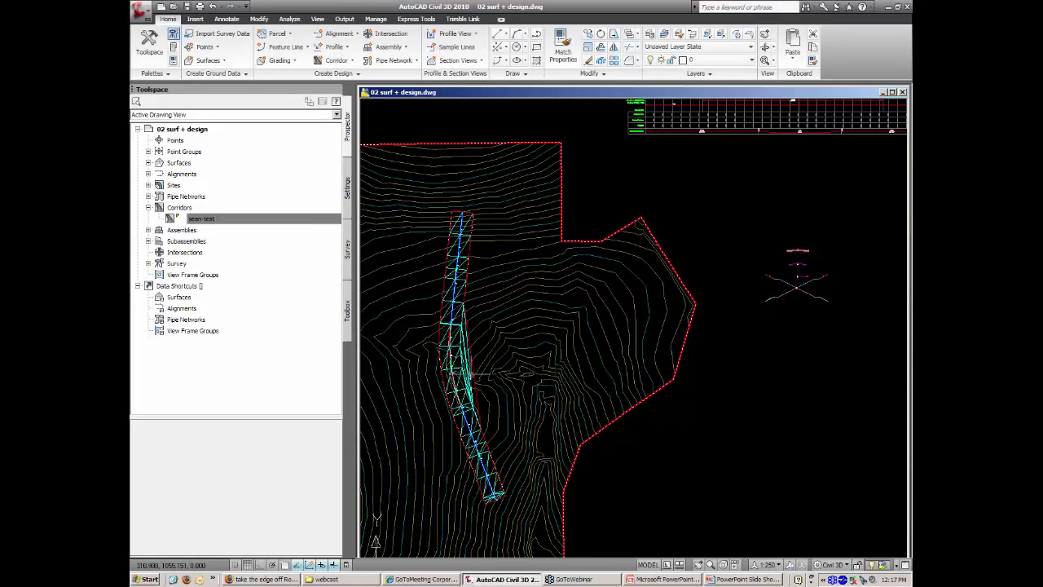
Rebuild the sean-test corridor and check the surface edge along the inside of the bend.
right_click(217, 224)
click(244, 255)
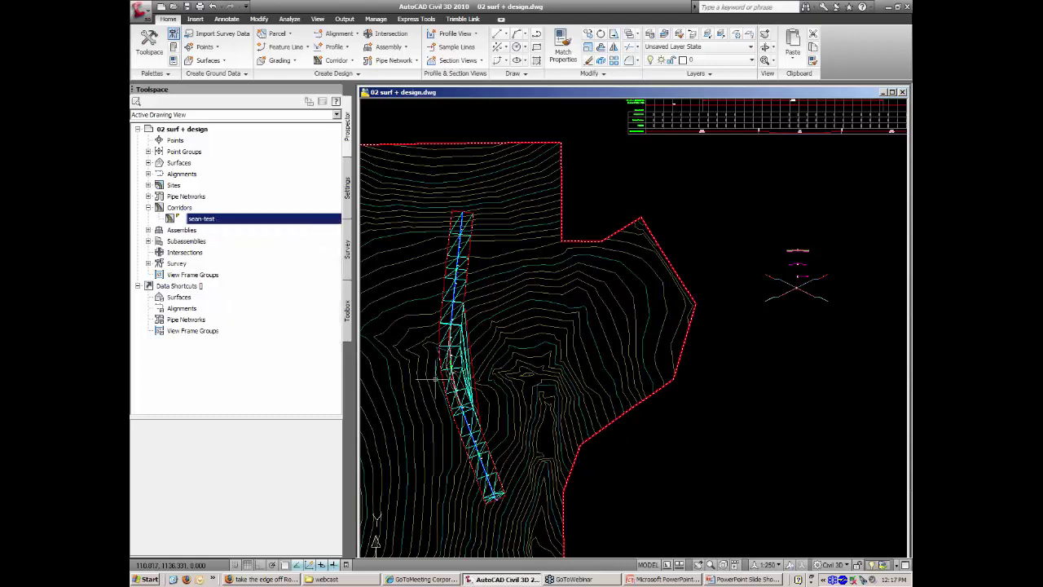
scroll(453, 364, up, 2)
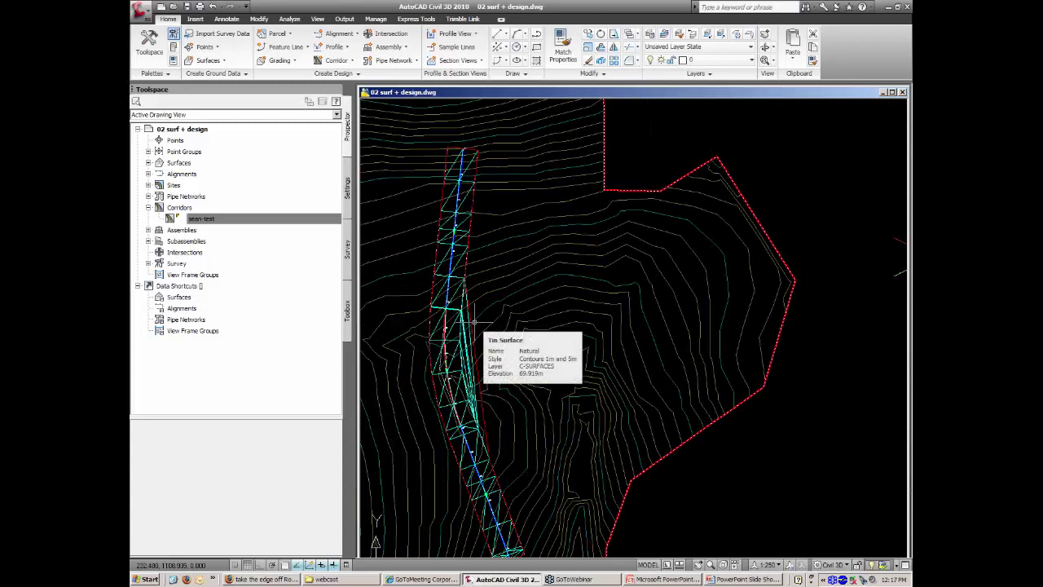
right_click(252, 222)
click(288, 224)
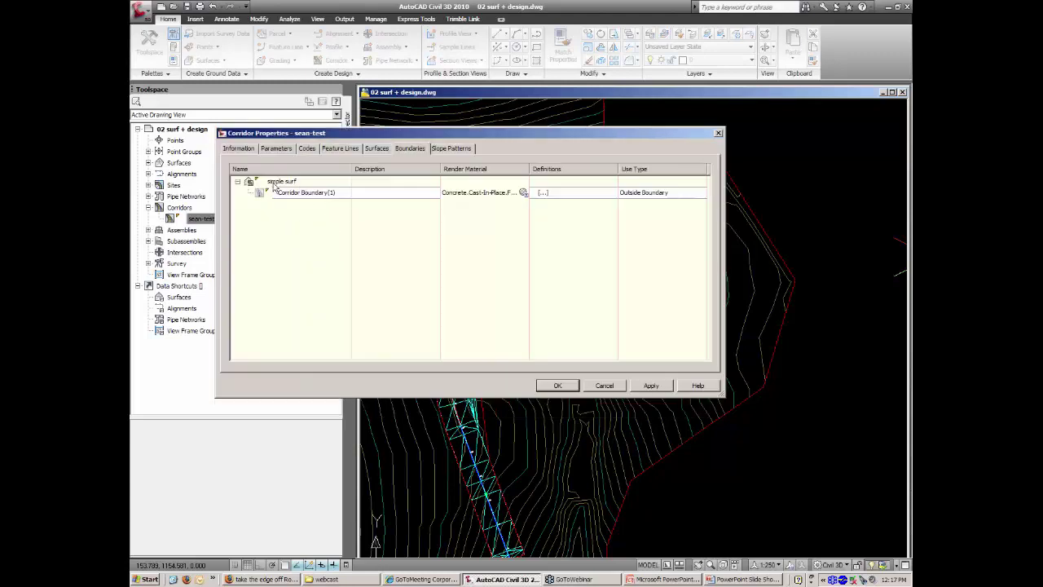
click(294, 193)
right_click(294, 193)
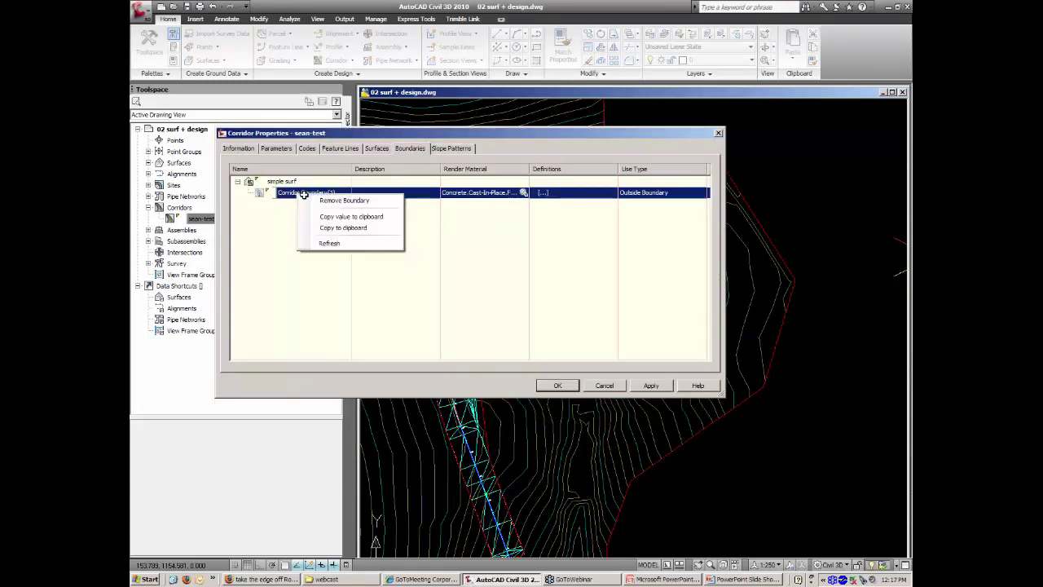
click(315, 201)
right_click(285, 185)
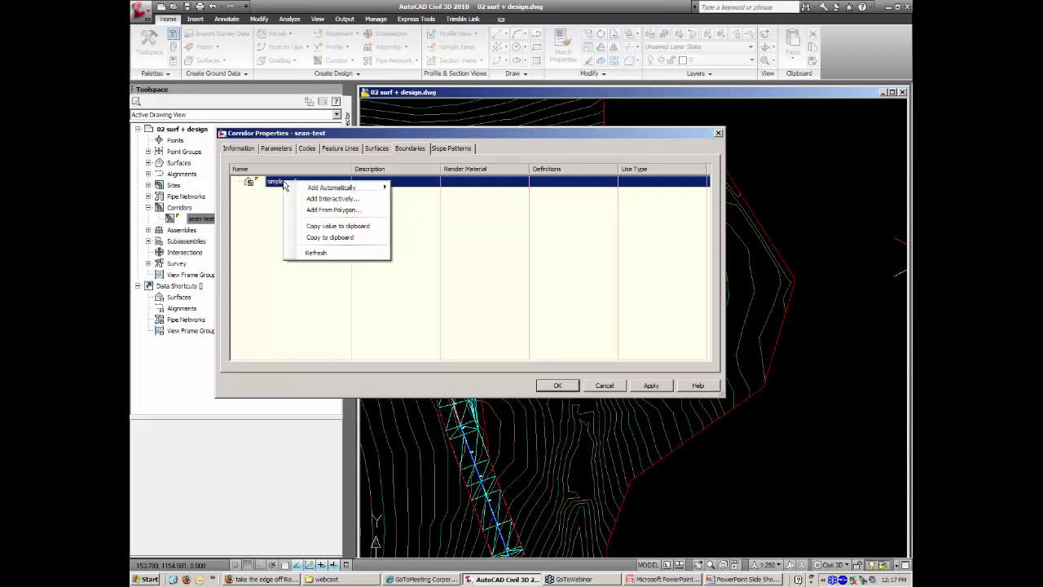
mouse_move(311, 192)
click(605, 388)
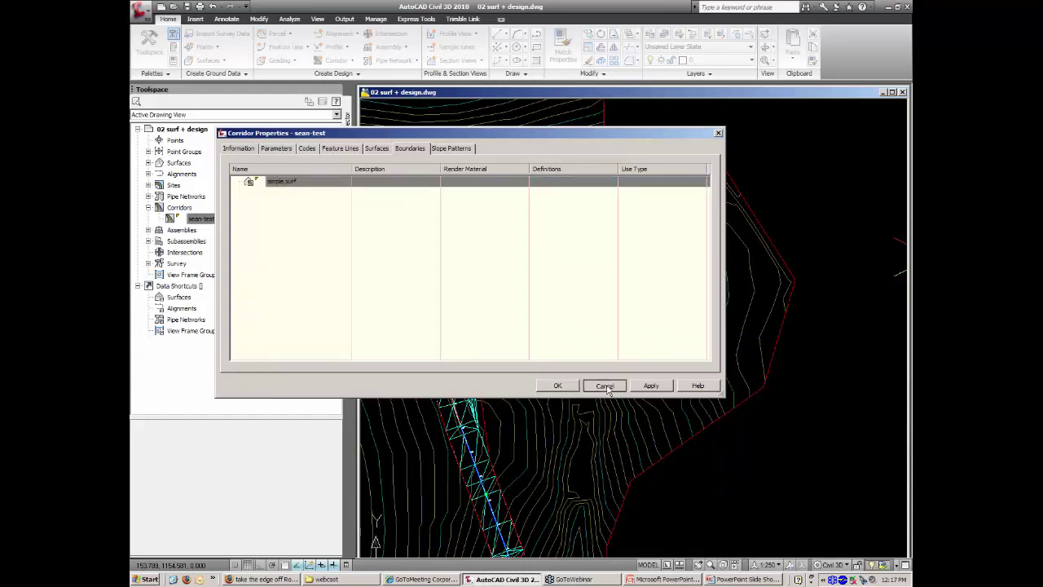
click(605, 387)
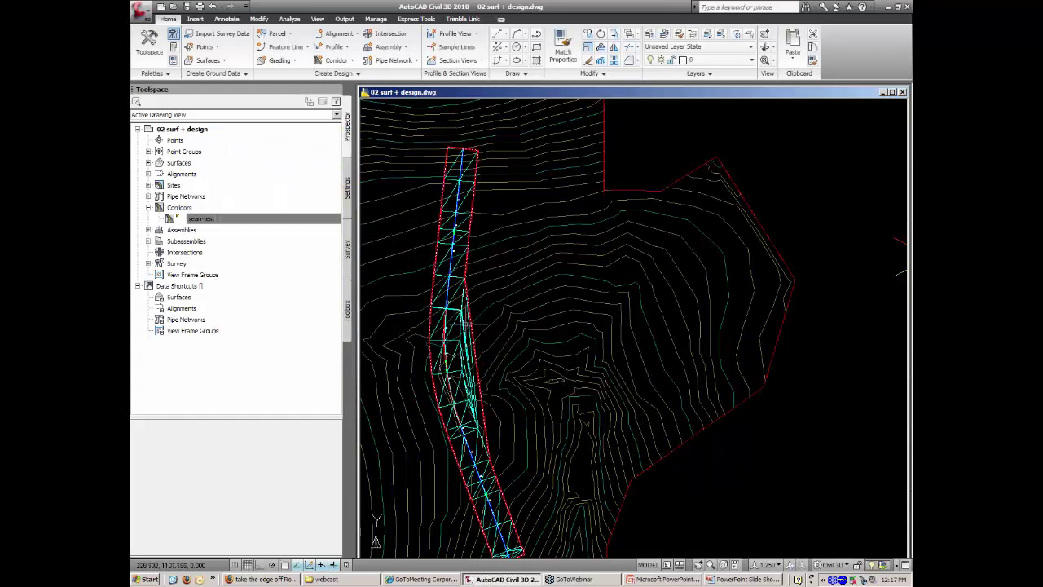
Set the simple surf surface's style to _BLANK - All off to hide its triangulation, and clear the selection.
click(189, 165)
double_click(233, 447)
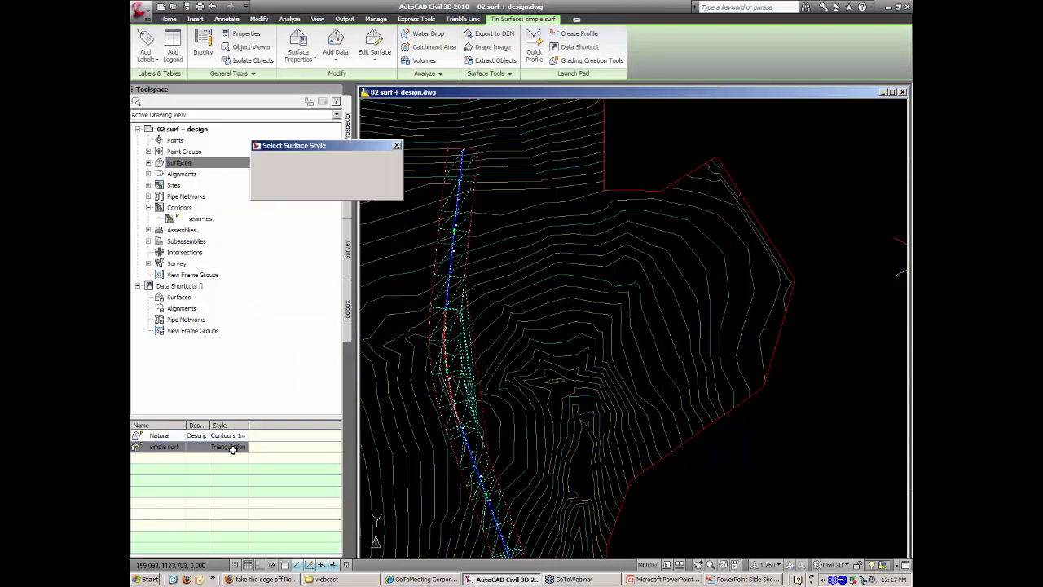
click(348, 165)
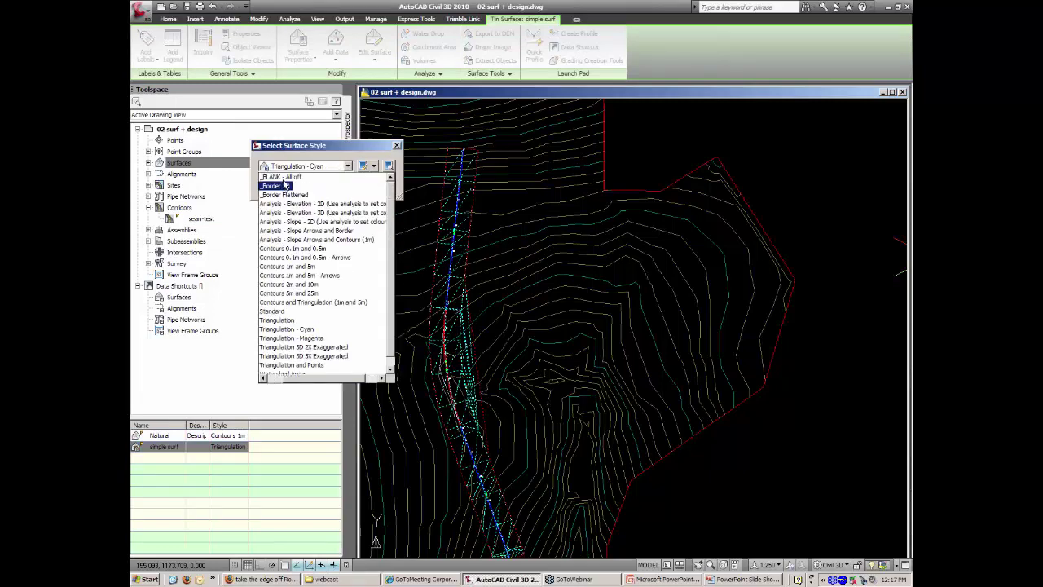
click(282, 178)
click(279, 187)
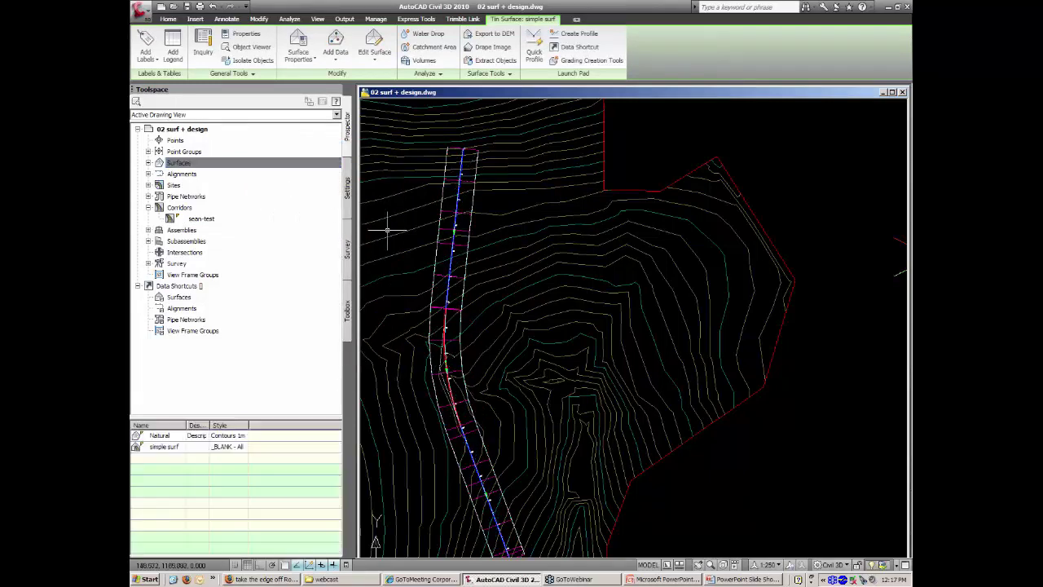
key(Escape)
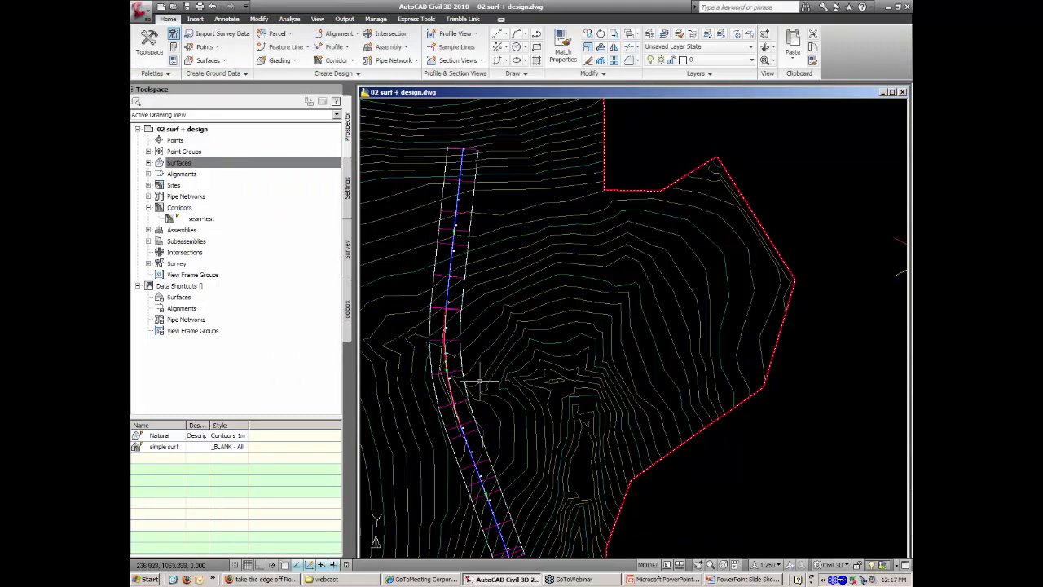
In the corridor's properties, add a slope pattern between the Lane feature lines along the two opposite edges of the road.
mouse_move(480, 379)
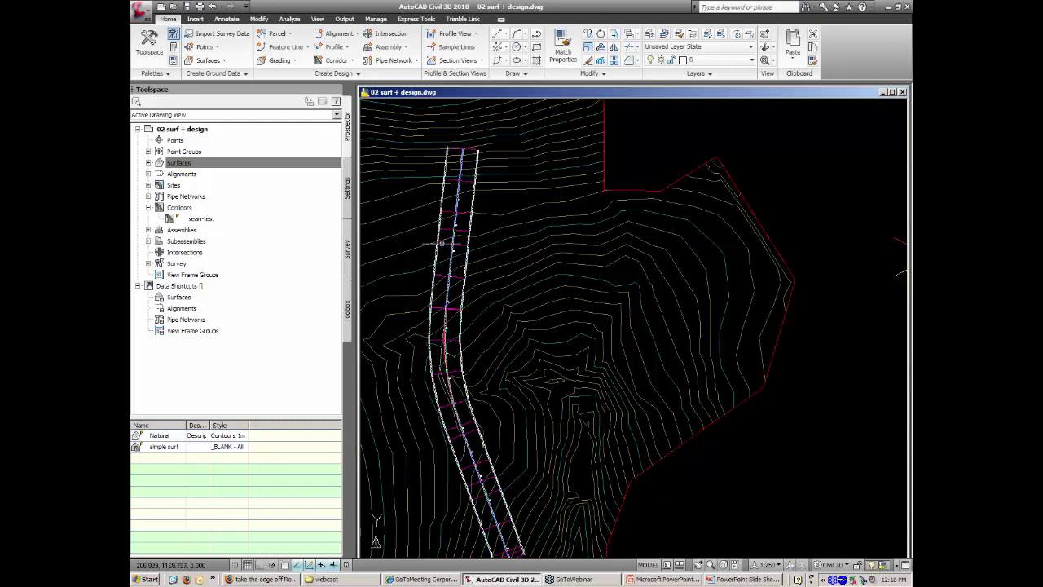
click(445, 243)
right_click(443, 251)
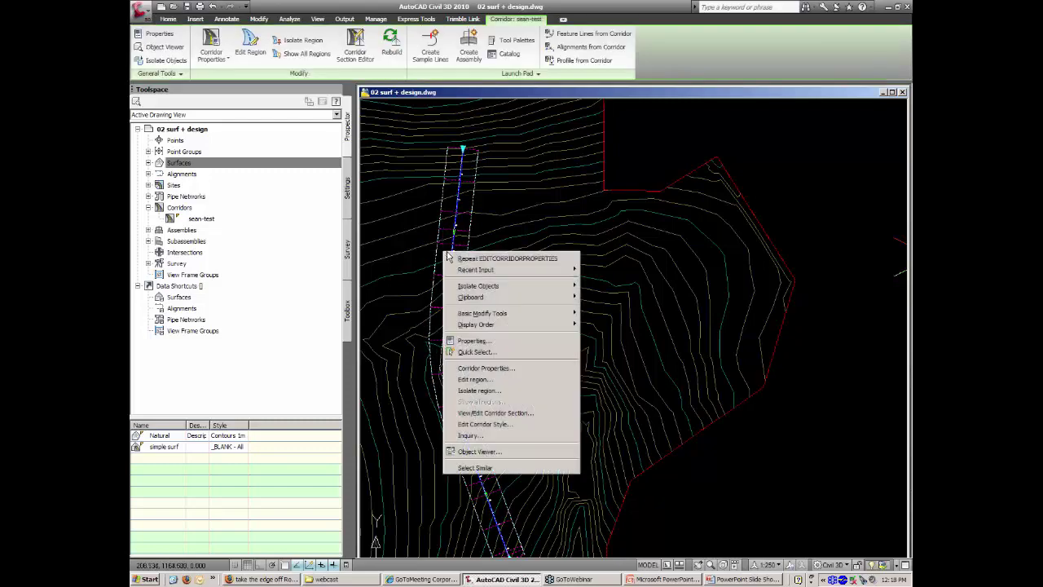
click(483, 368)
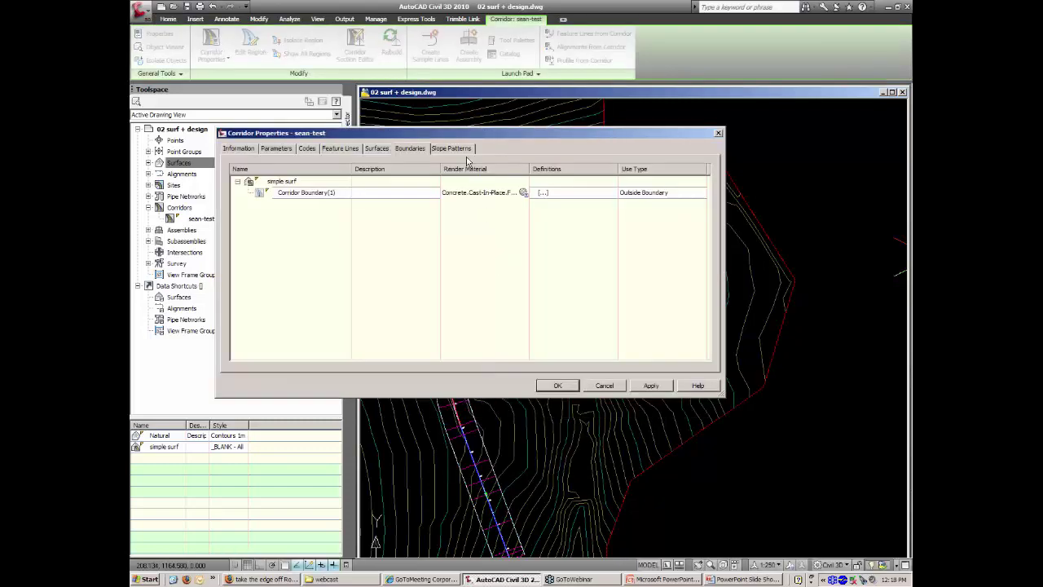
click(453, 150)
click(363, 170)
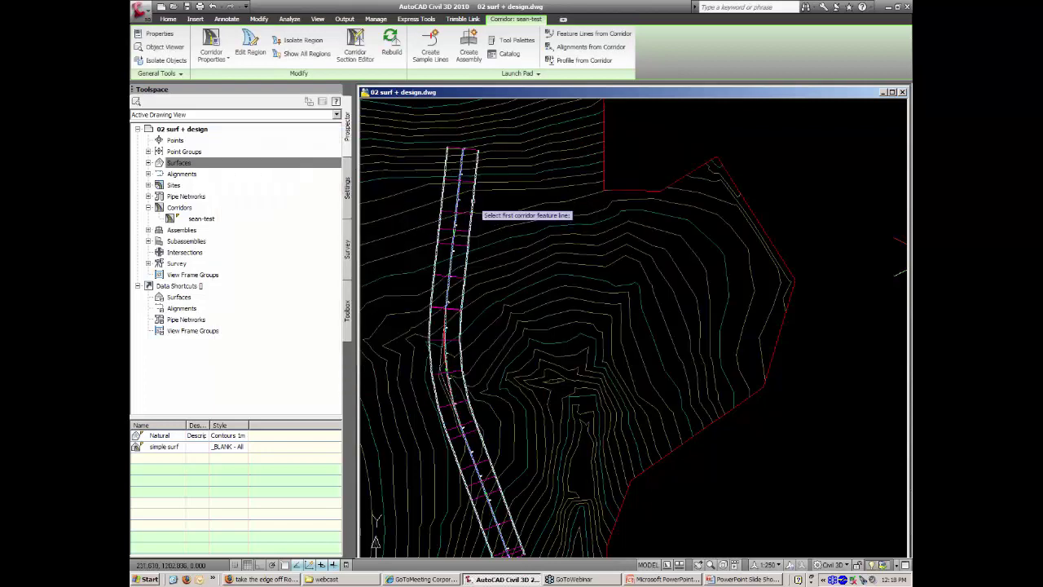
click(466, 210)
click(451, 201)
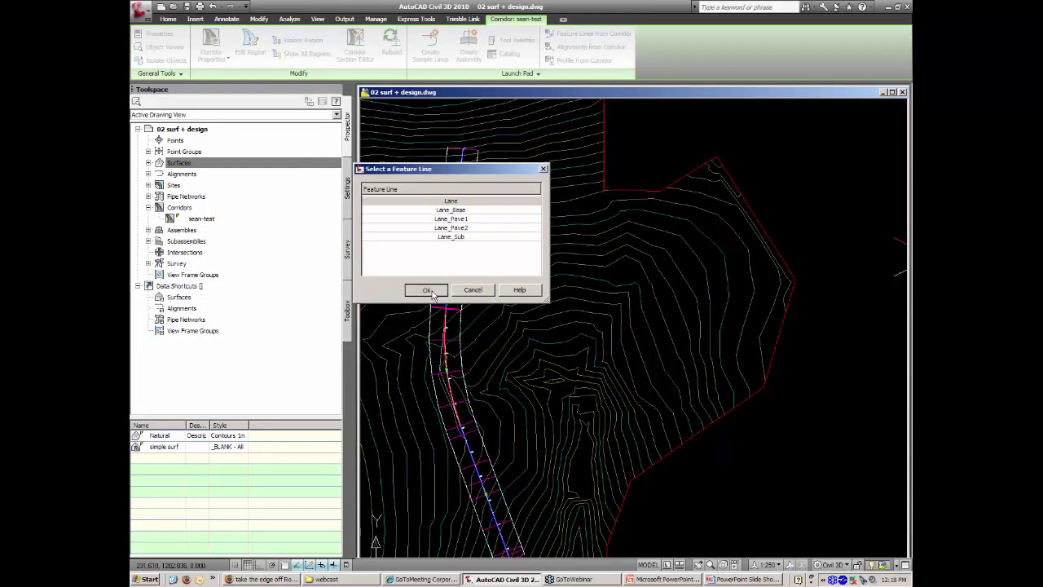
click(425, 289)
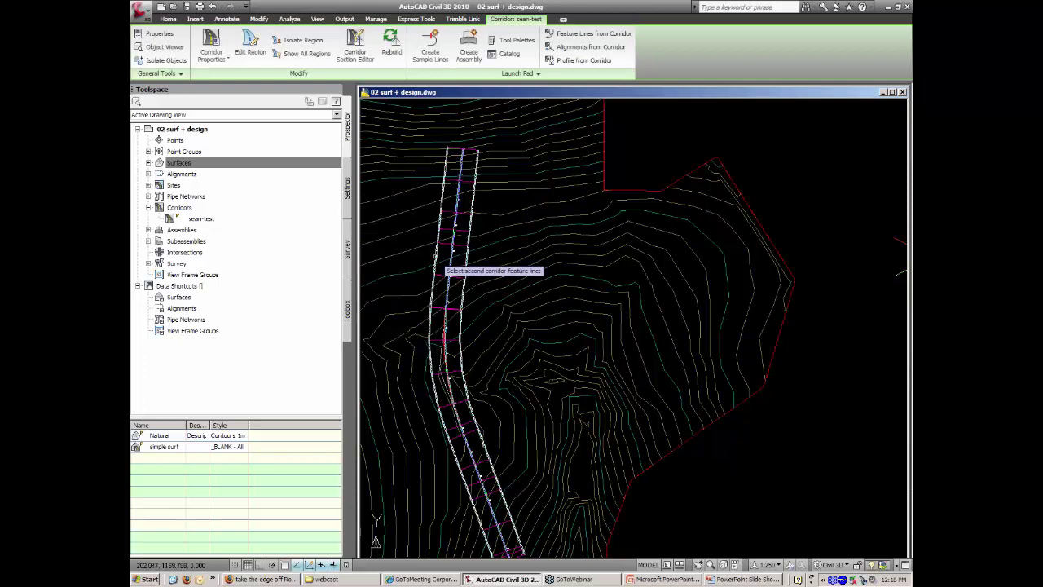
click(436, 259)
click(426, 290)
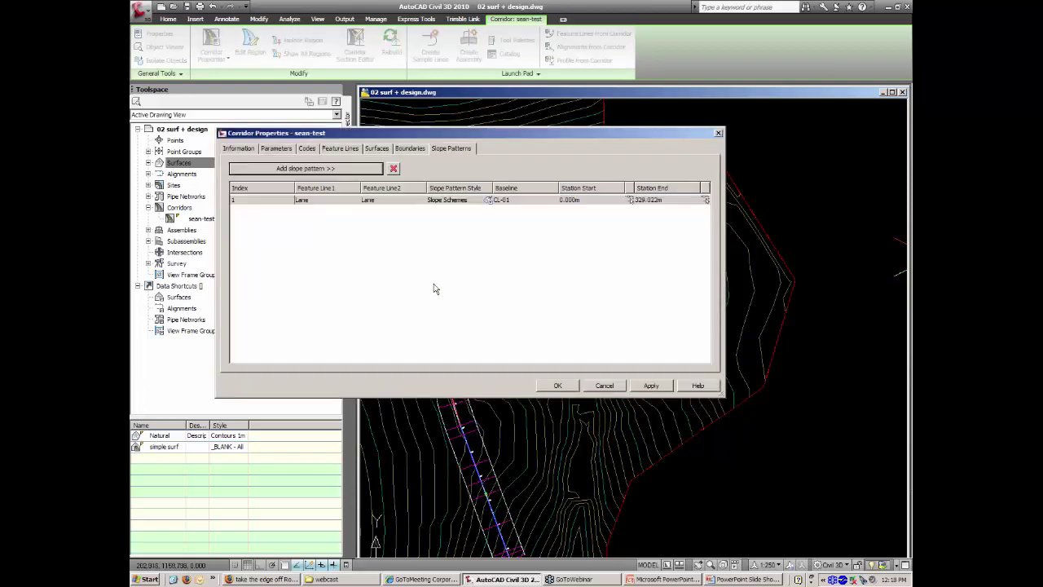
Check the layout of the Slope Schemes pattern style, keep that style unedited for the slope pattern and accept the corridor properties.
click(486, 201)
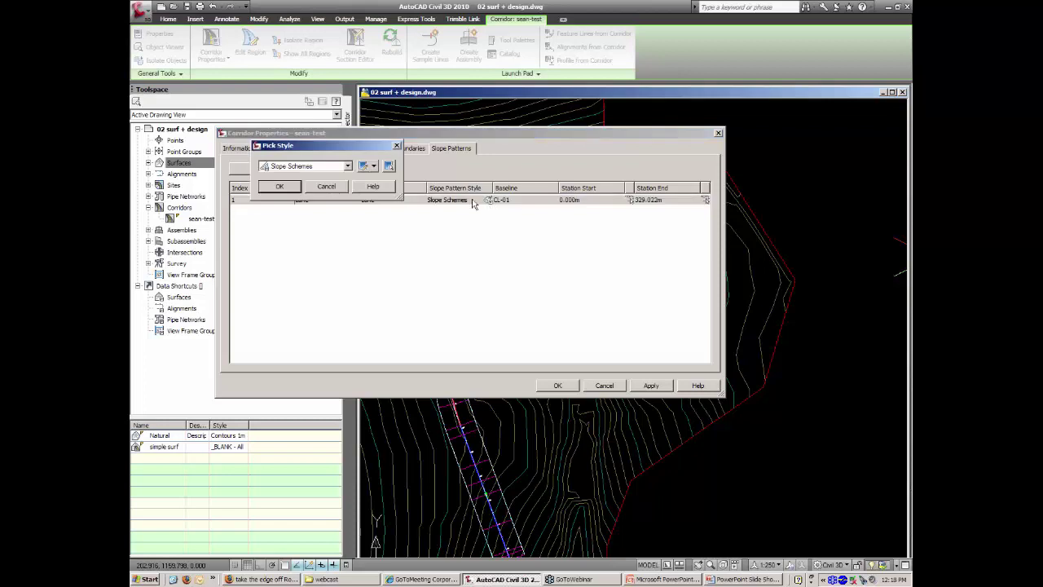
click(374, 166)
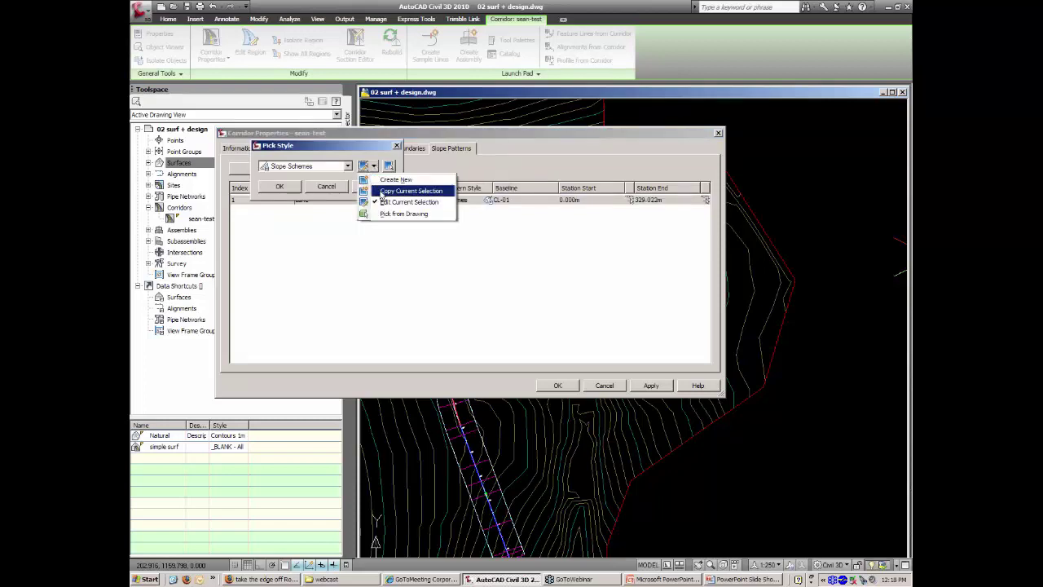
click(387, 205)
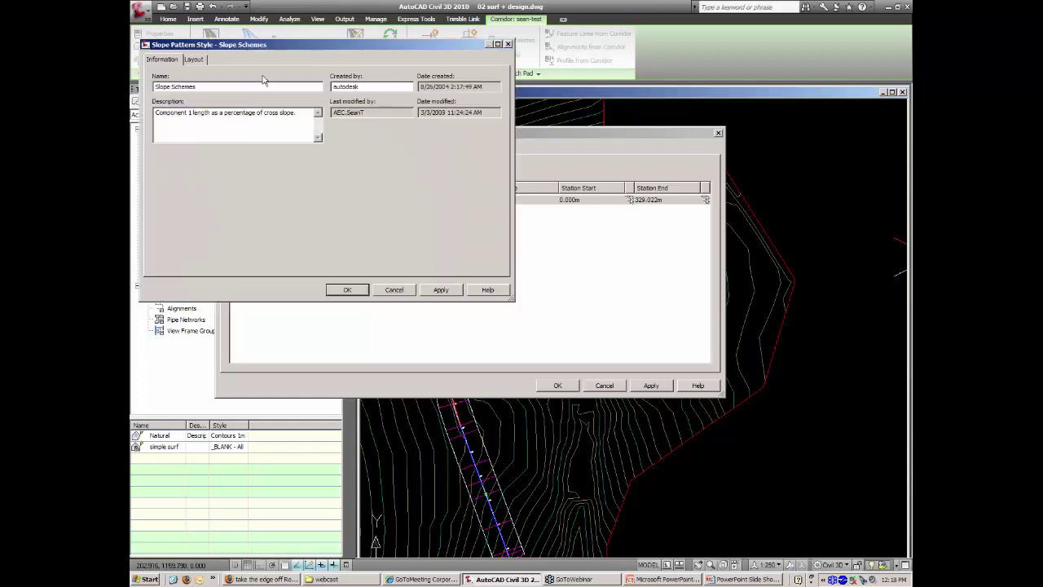
click(195, 60)
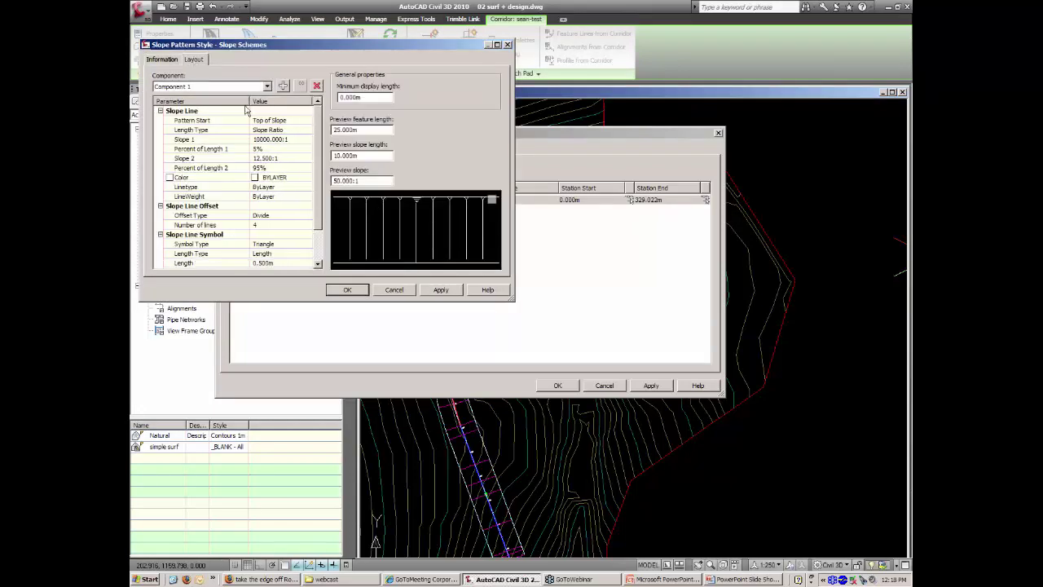
click(391, 293)
click(277, 186)
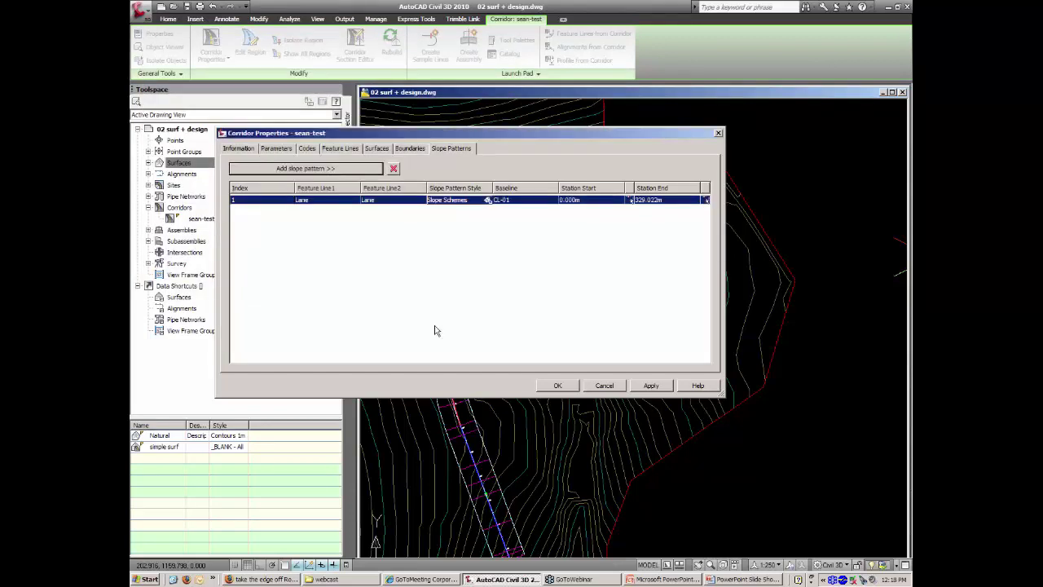
click(554, 384)
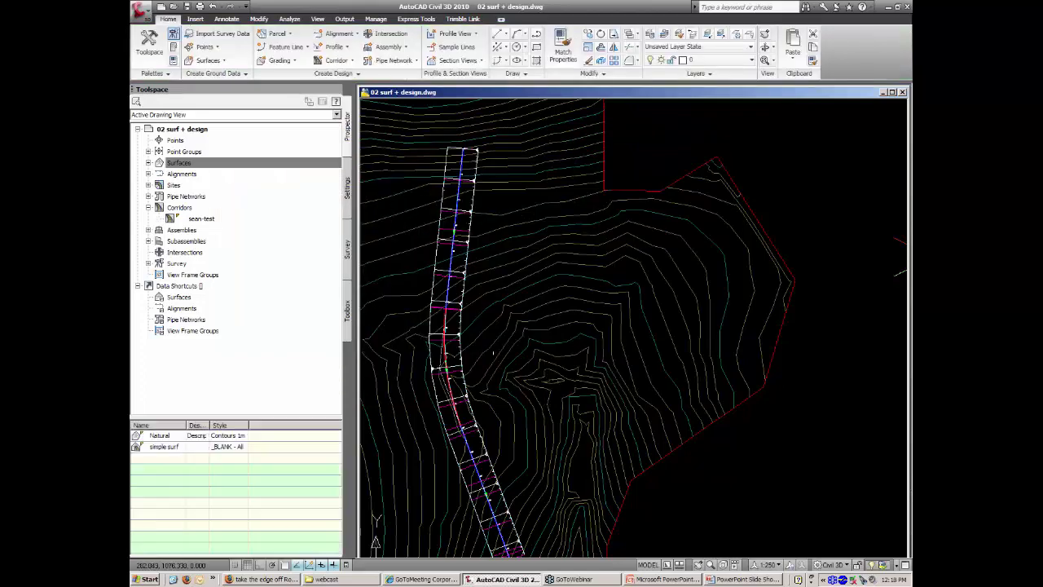
click(459, 267)
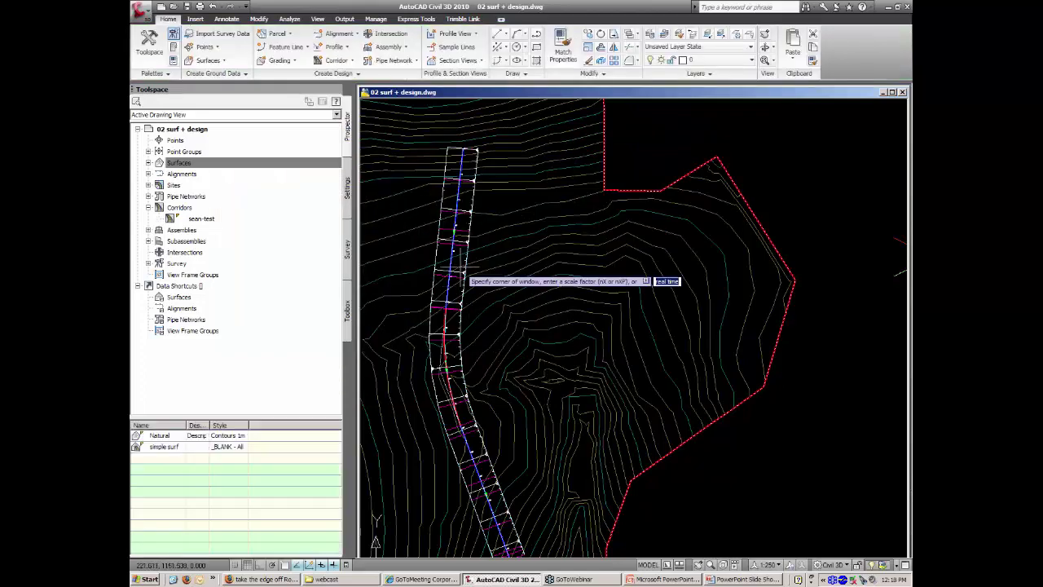
Inspect the slope pattern symbols along the road's edge and across the whole corridor, comparing with the Basic Corridors slide.
click(454, 259)
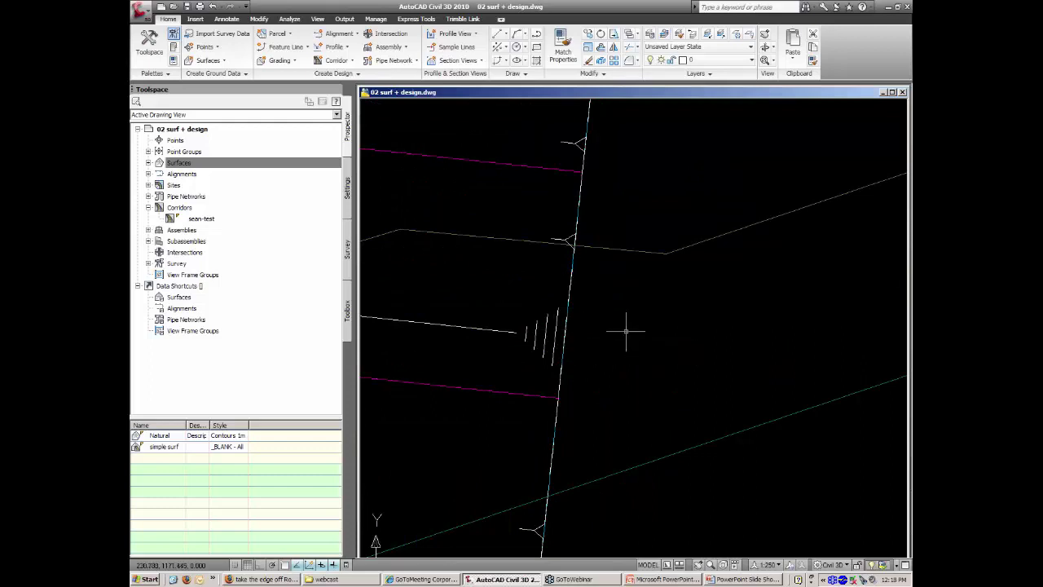
mouse_move(625, 331)
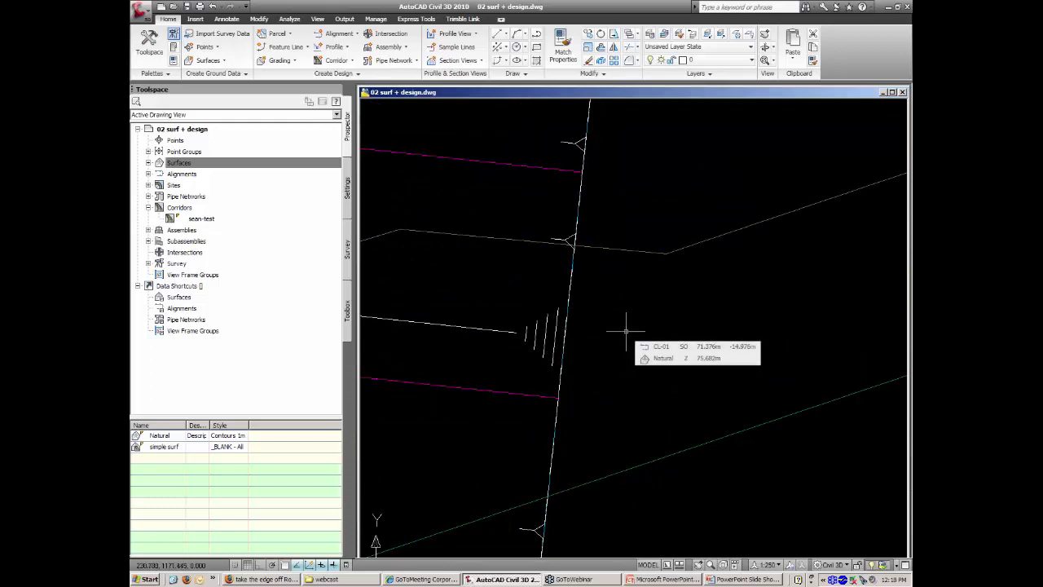
click(723, 579)
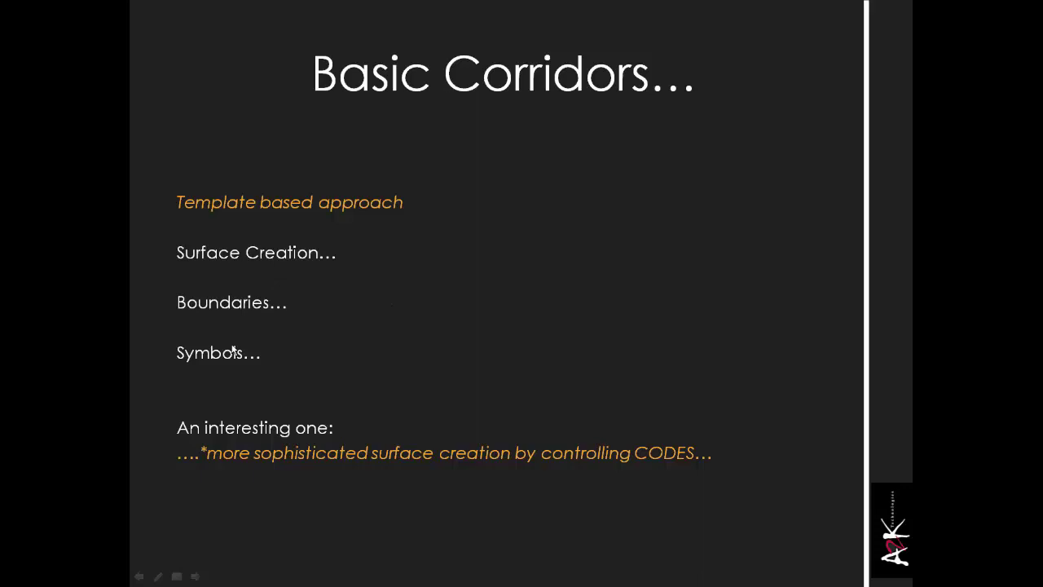
key(alt+Tab)
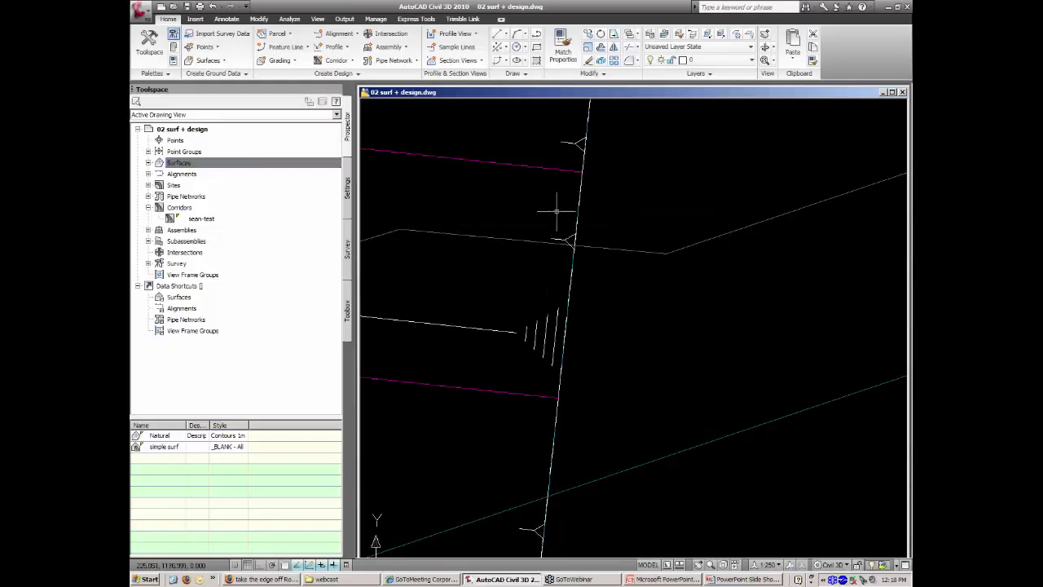
scroll(640, 226, down, 7)
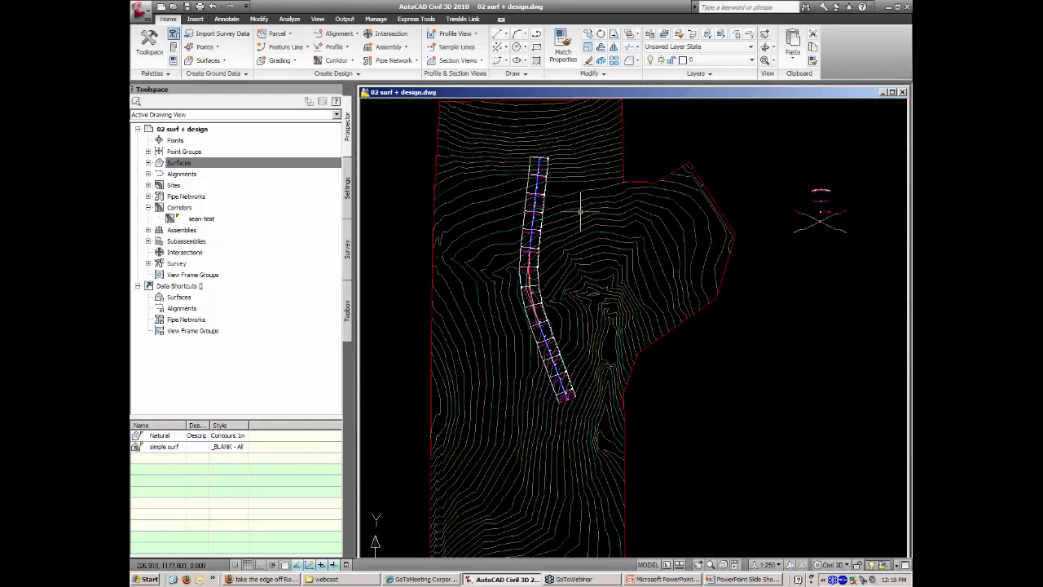
scroll(640, 227, up, 2)
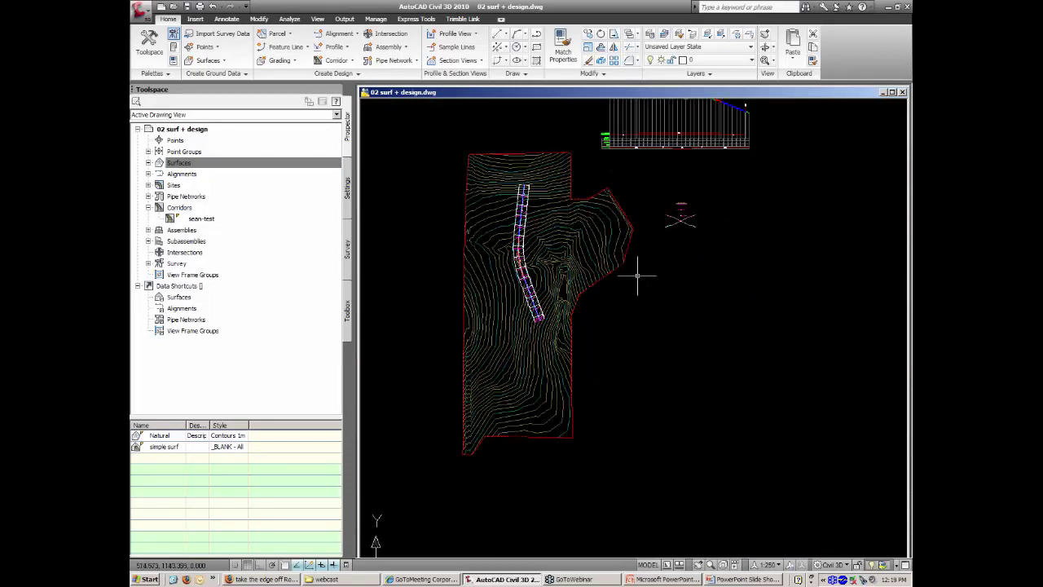
click(722, 579)
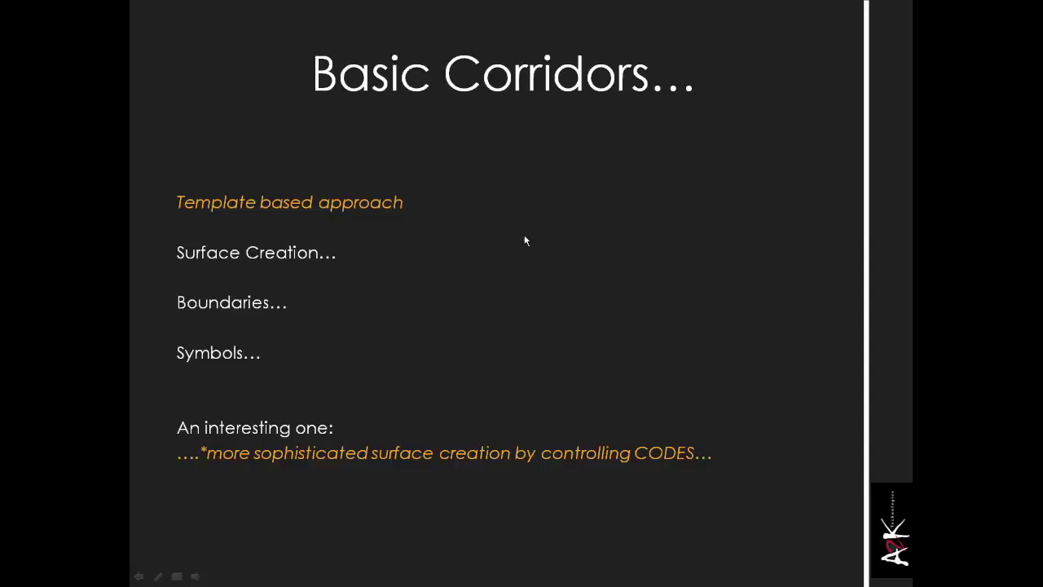
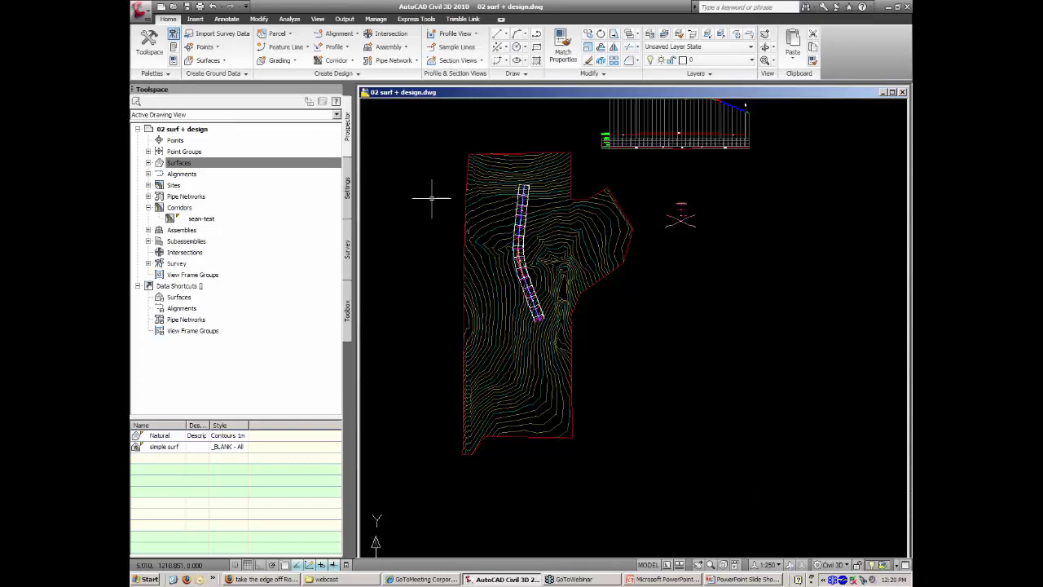
In the sean-test corridor's properties, turn off the simple surf surface.
scroll(521, 206, up, 2)
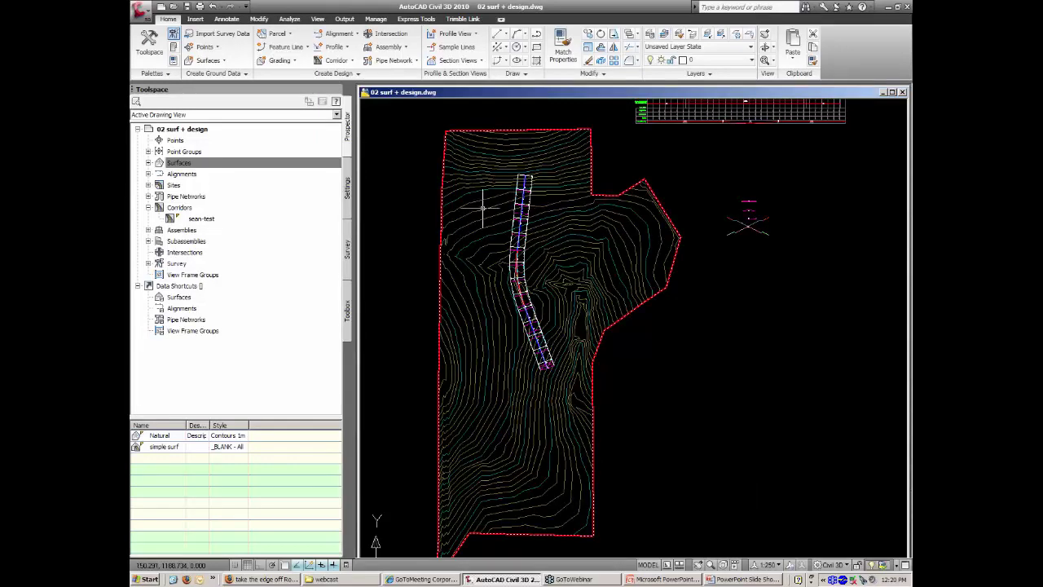
right_click(214, 222)
click(229, 231)
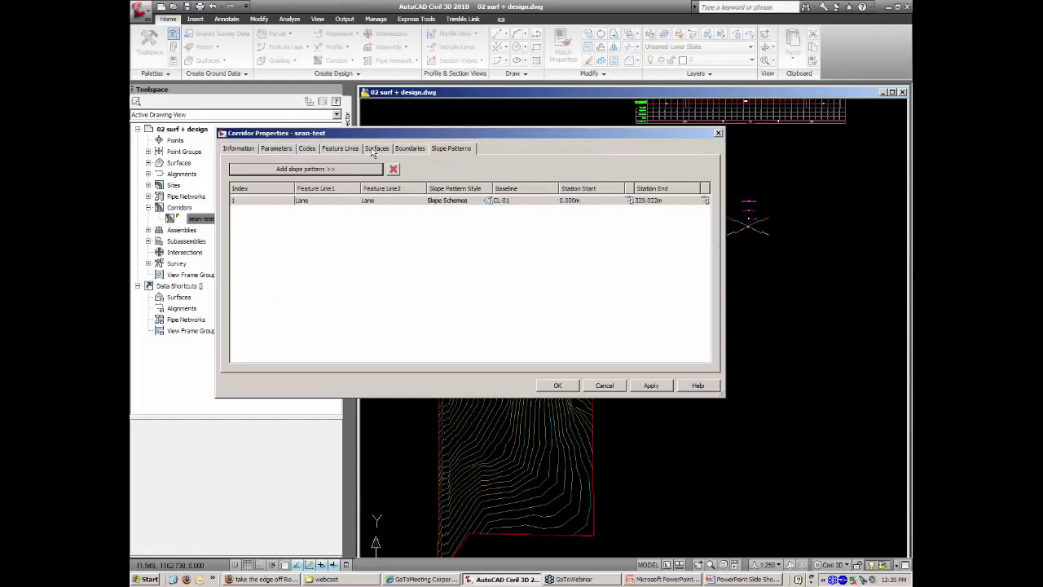
click(377, 149)
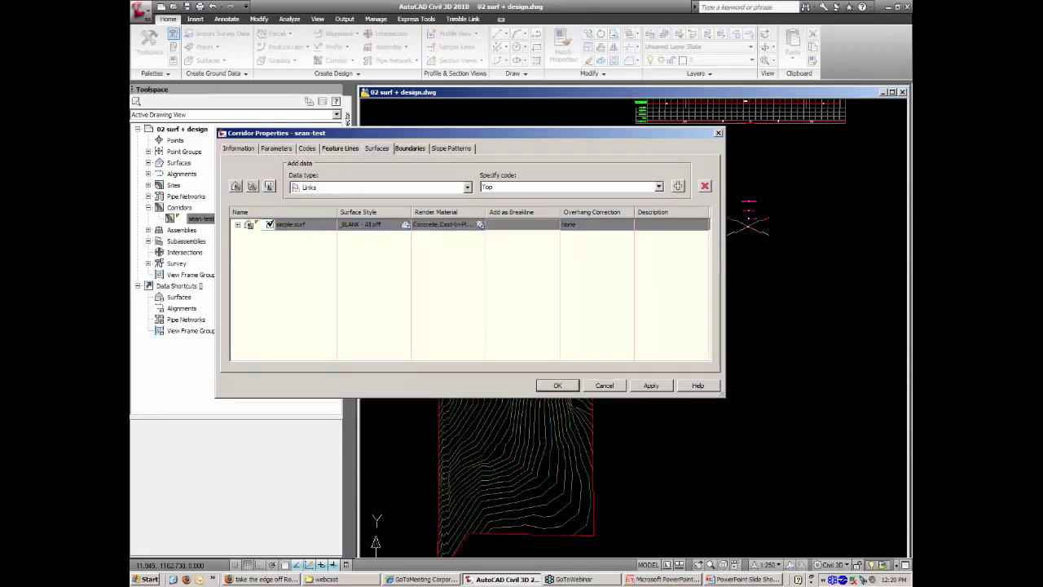
click(261, 224)
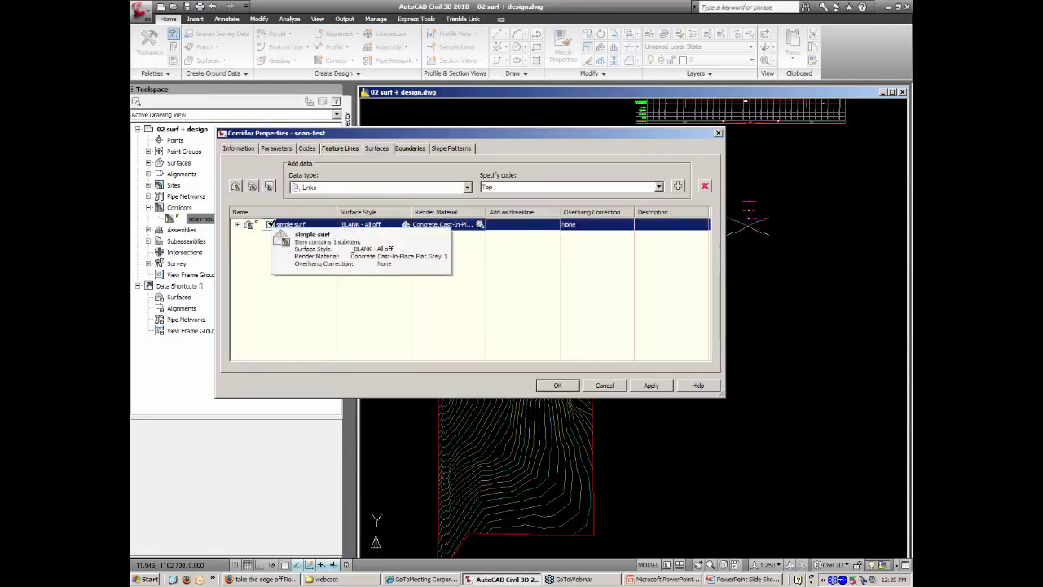
click(270, 224)
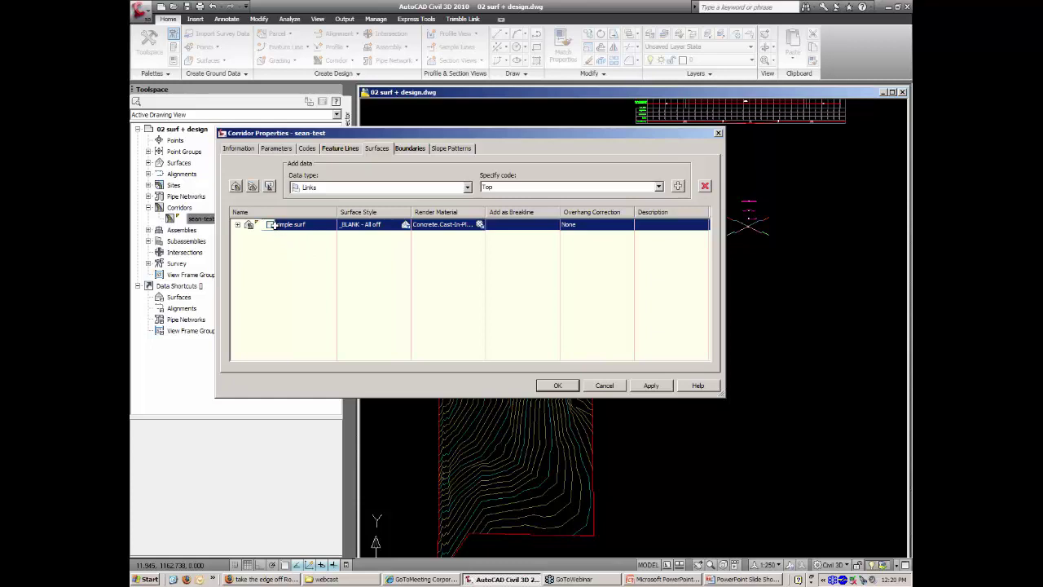
Add a corridor surface named sub-base, give it the SubBase link code as data, and accept the corridor properties.
click(236, 187)
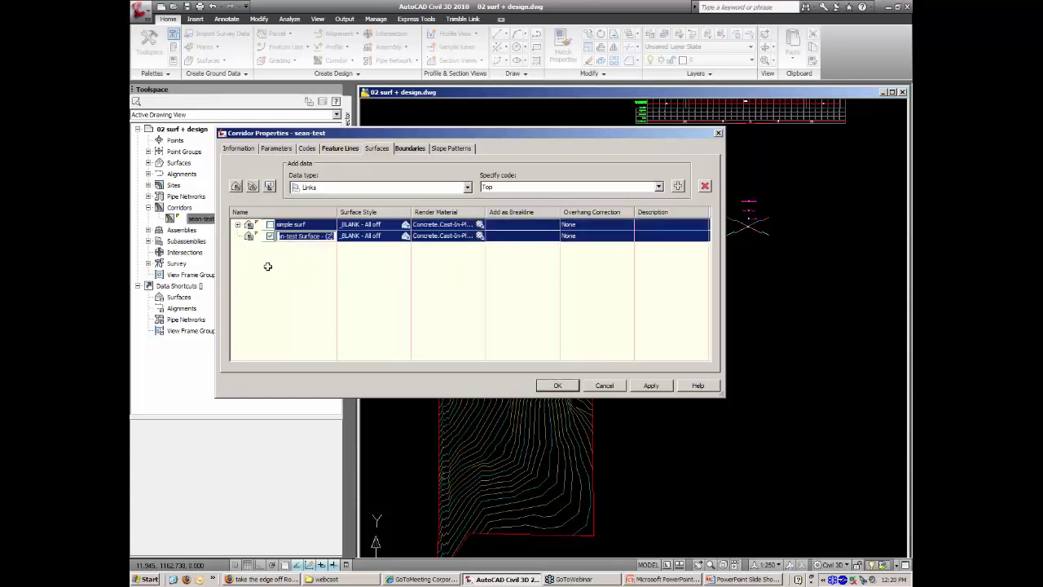
text(sub-base)
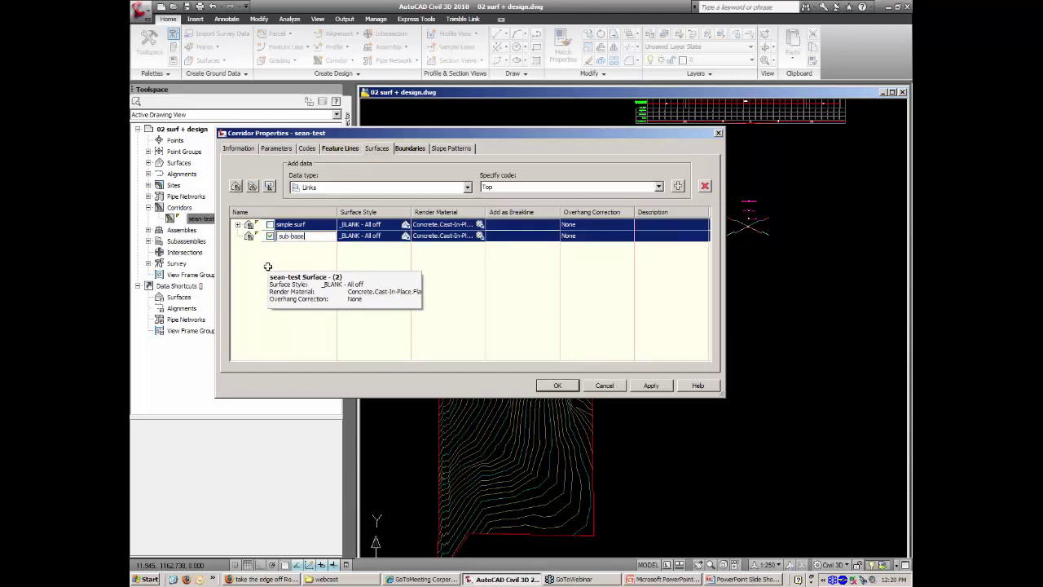
key(Return)
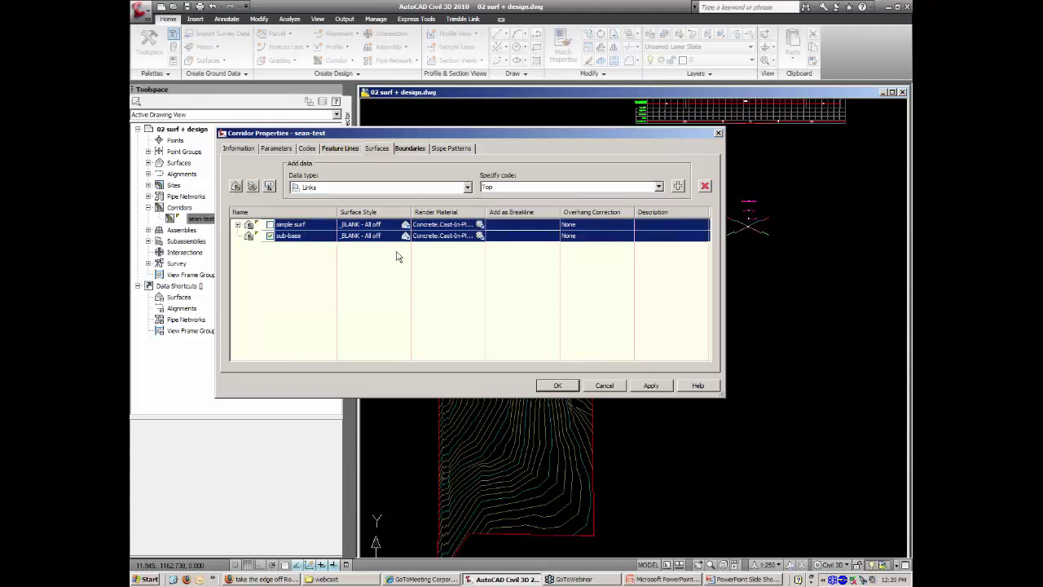
click(548, 194)
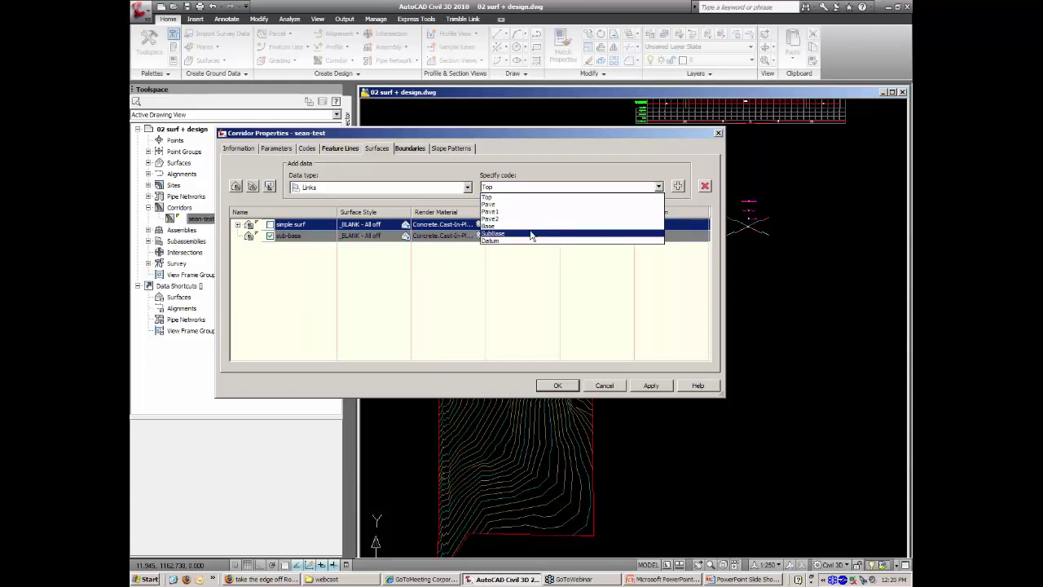
click(531, 234)
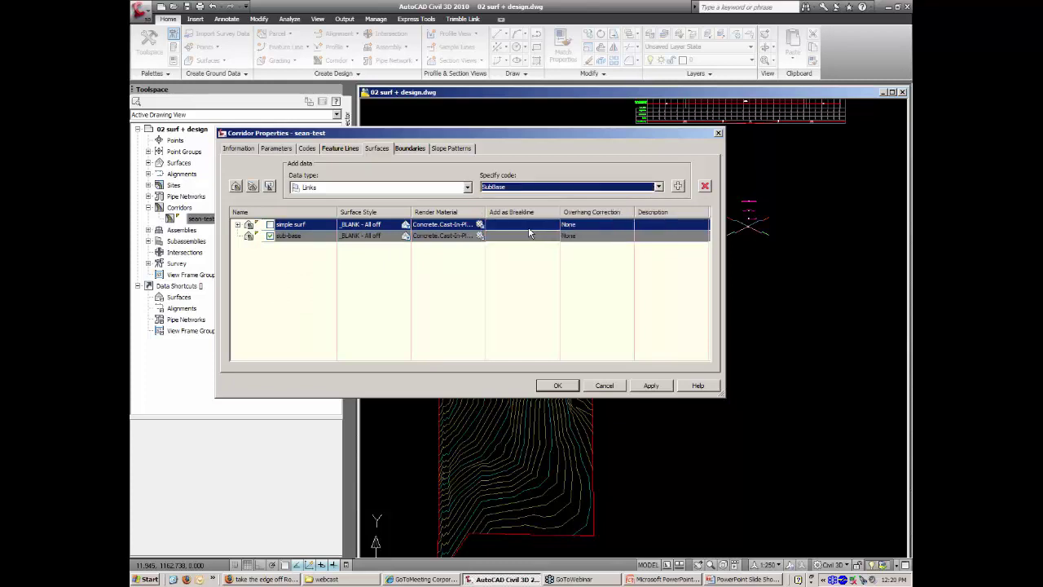
click(678, 187)
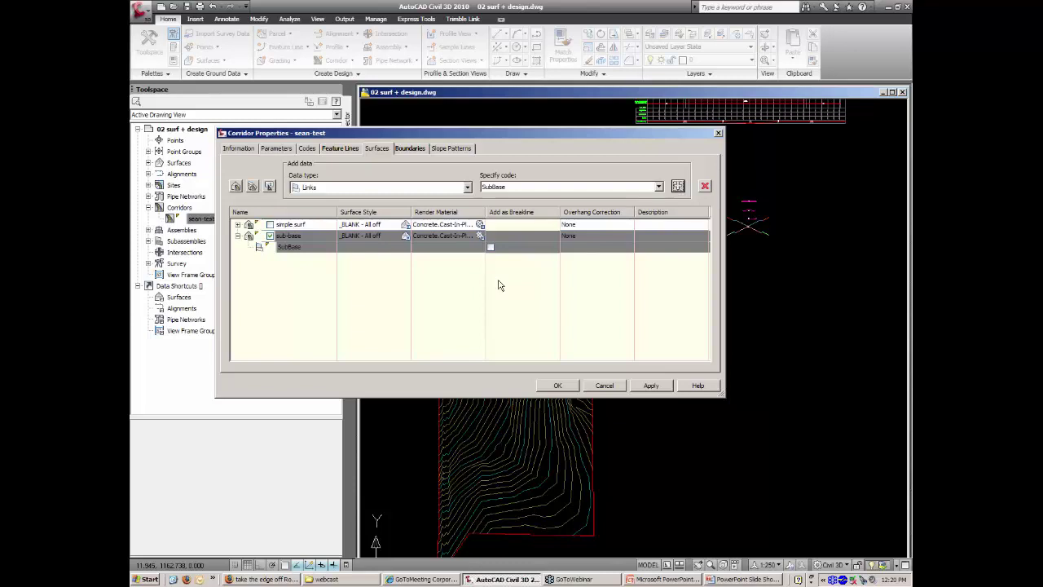
click(557, 386)
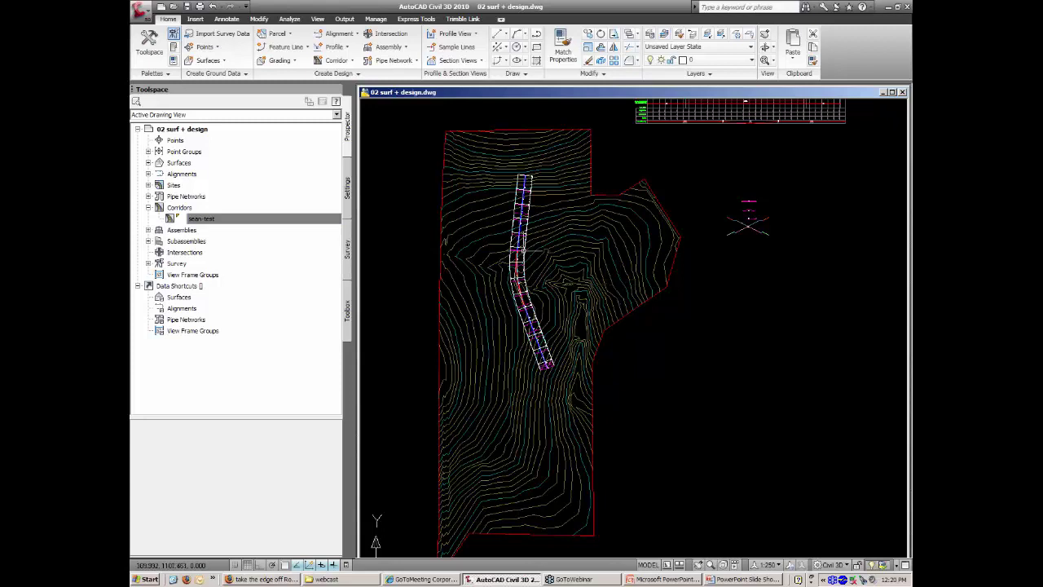
Open the subassembly help for the assembly's LaneInsideSuper lane and examine its coding diagram.
click(747, 199)
right_click(687, 178)
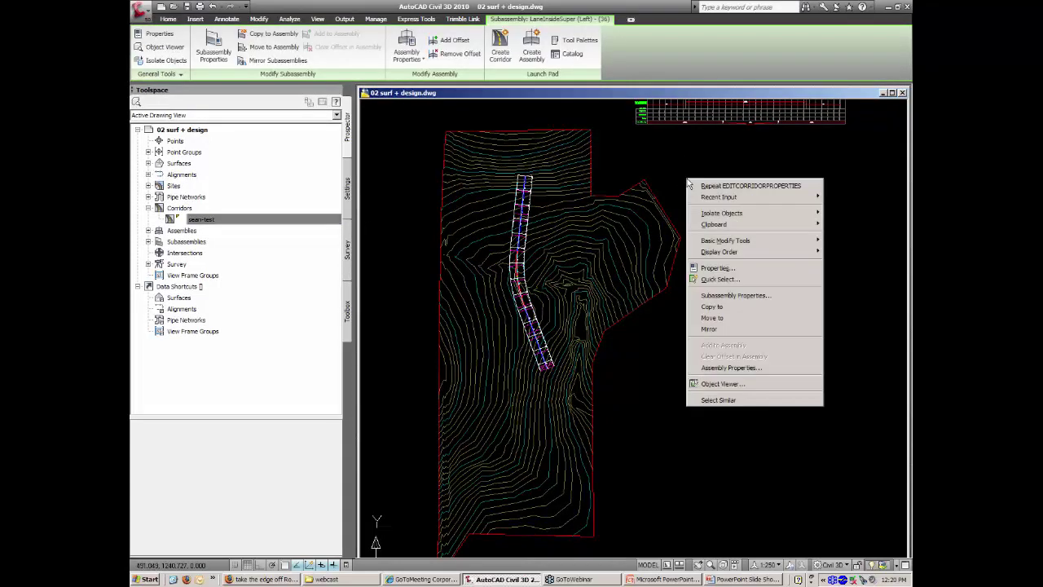
click(736, 295)
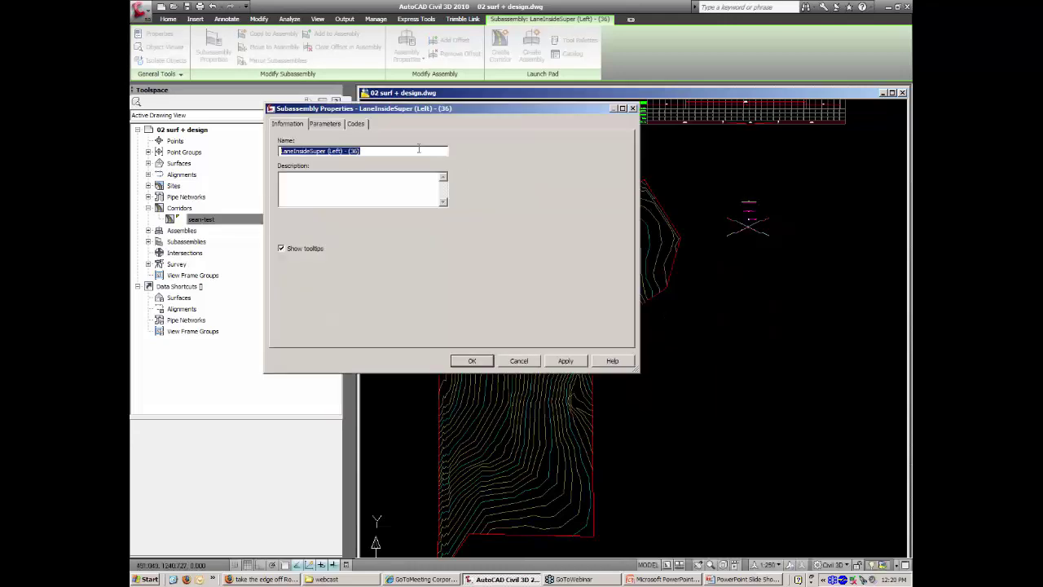
click(338, 124)
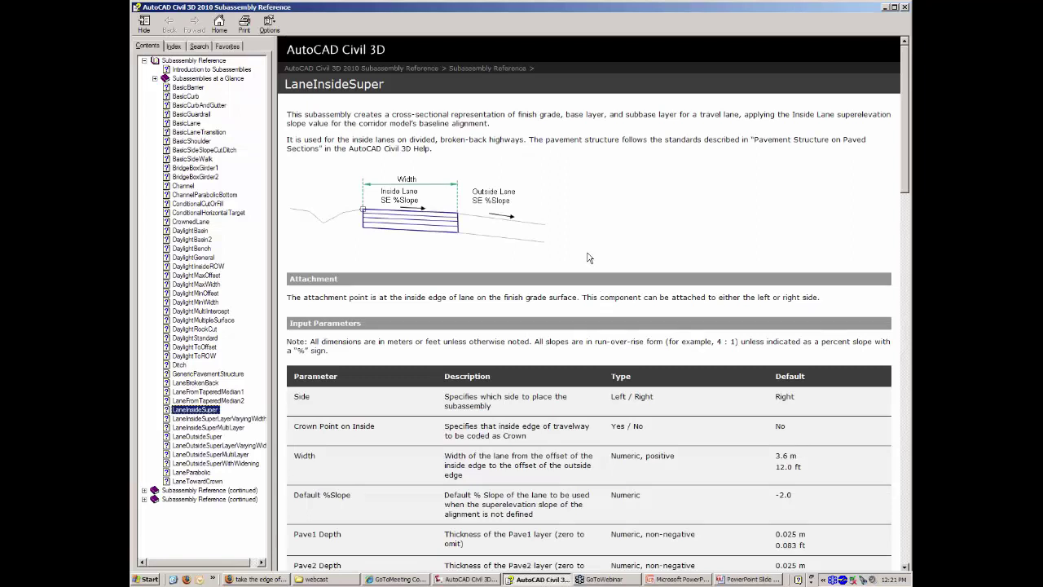
scroll(595, 261, down, 15)
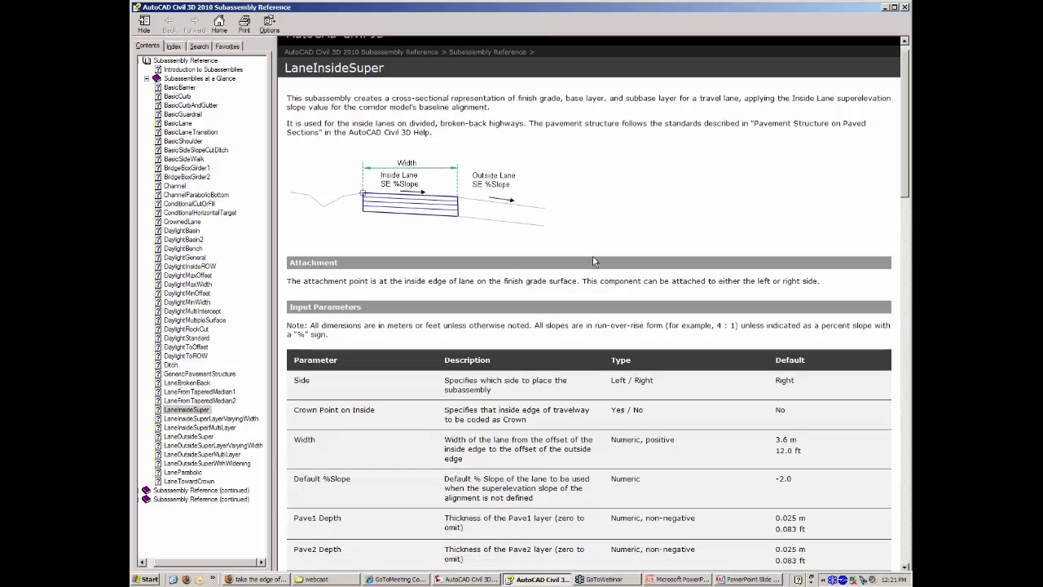
scroll(607, 280, down, 10)
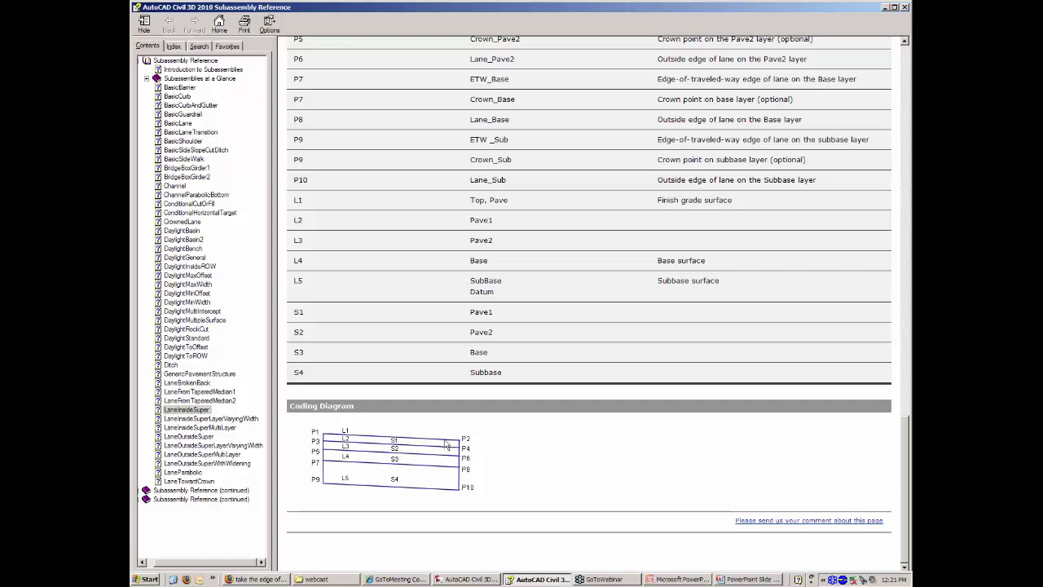
Read the point, link and shape codes in the LaneInsideSuper code table, and leave the help and subassembly properties without changes.
scroll(446, 444, up, 3)
scroll(451, 391, up, 1)
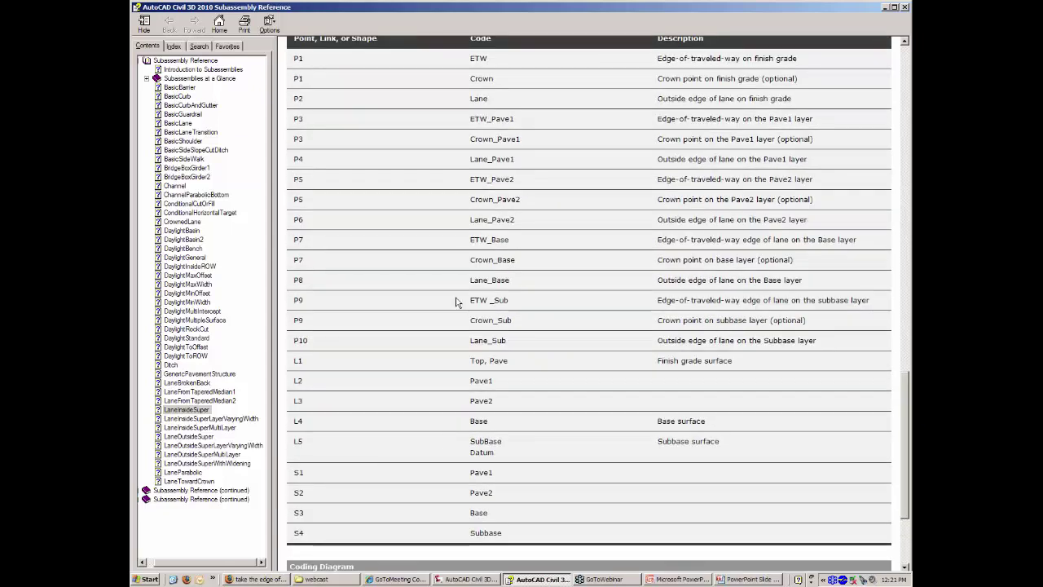
drag(471, 60, 503, 61)
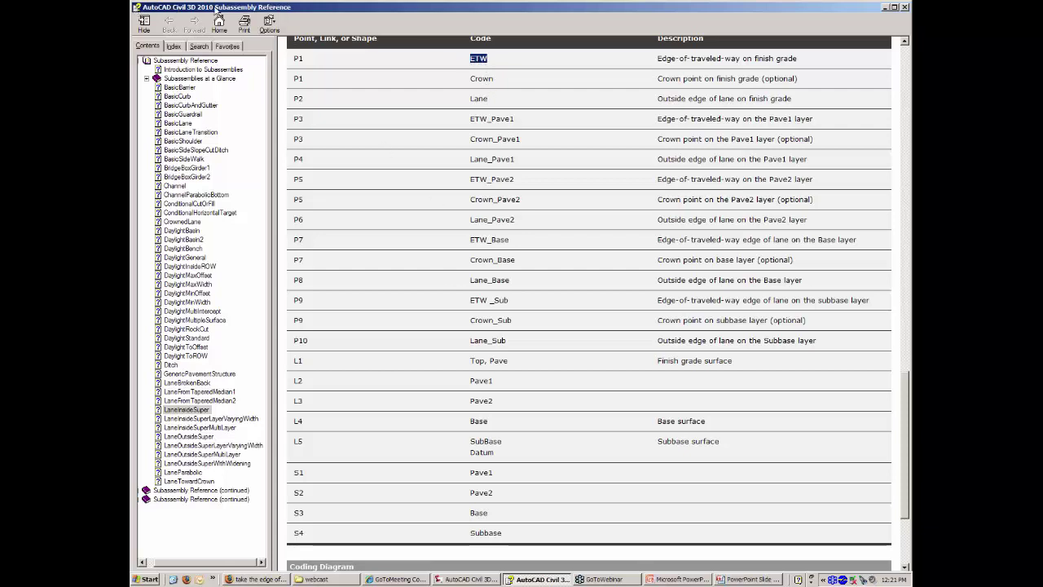
click(136, 8)
click(158, 77)
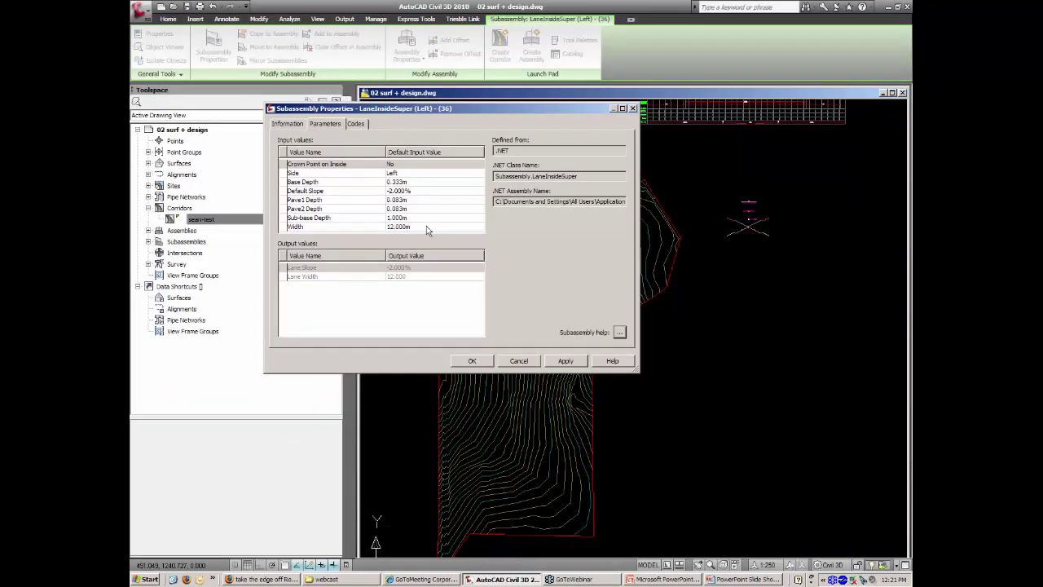
click(519, 361)
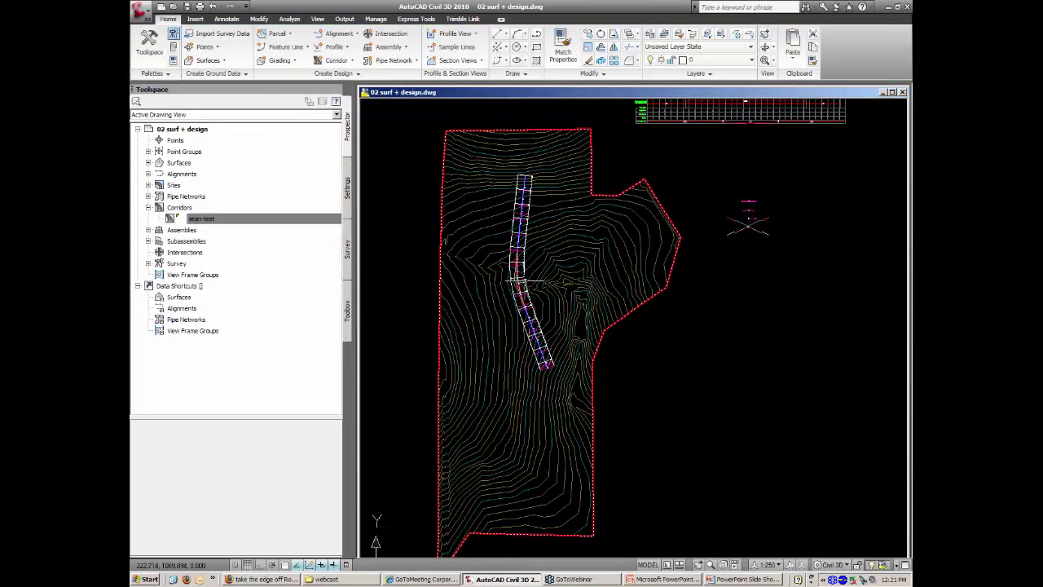
In the sean-test corridor's properties, turn off the sub-base surface and add a corridor surface named strings.
right_click(248, 228)
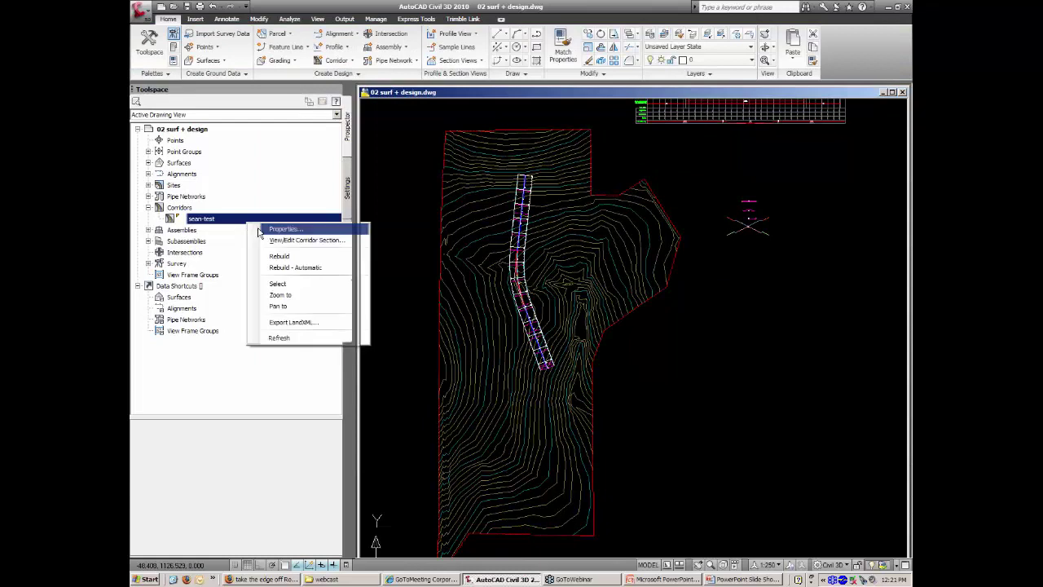
click(262, 226)
click(270, 236)
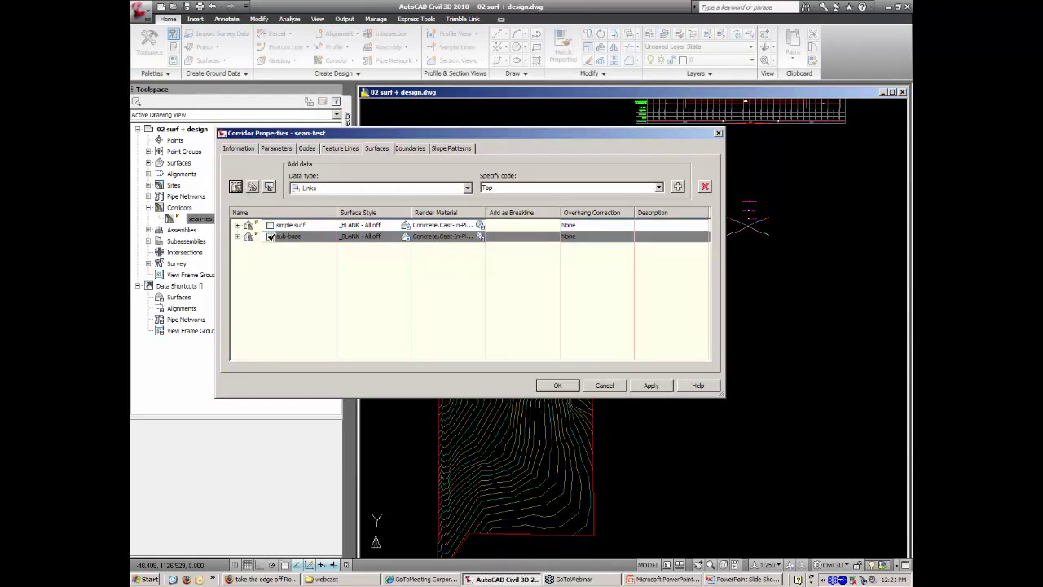
click(235, 187)
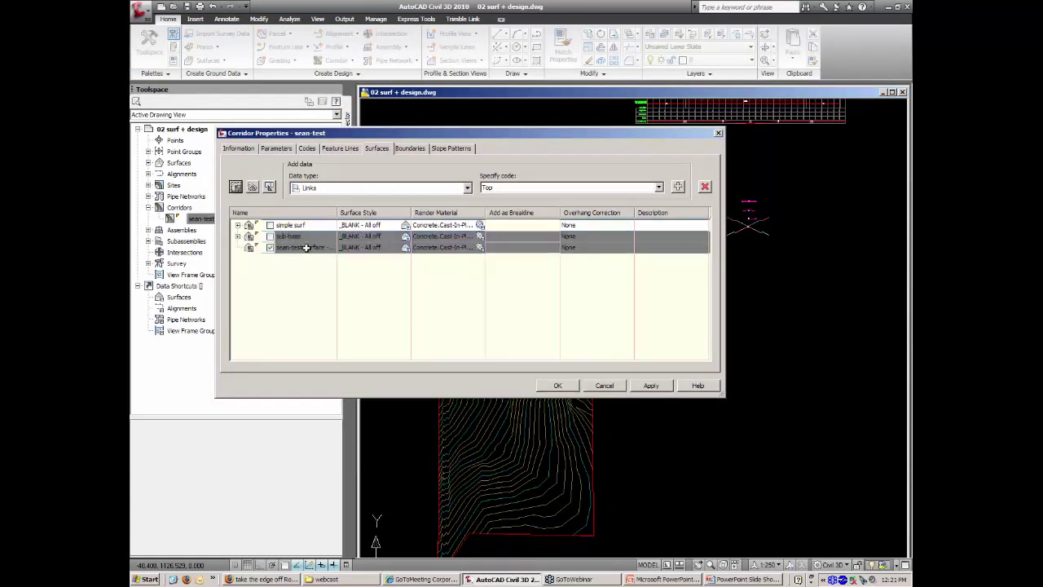
text(s)
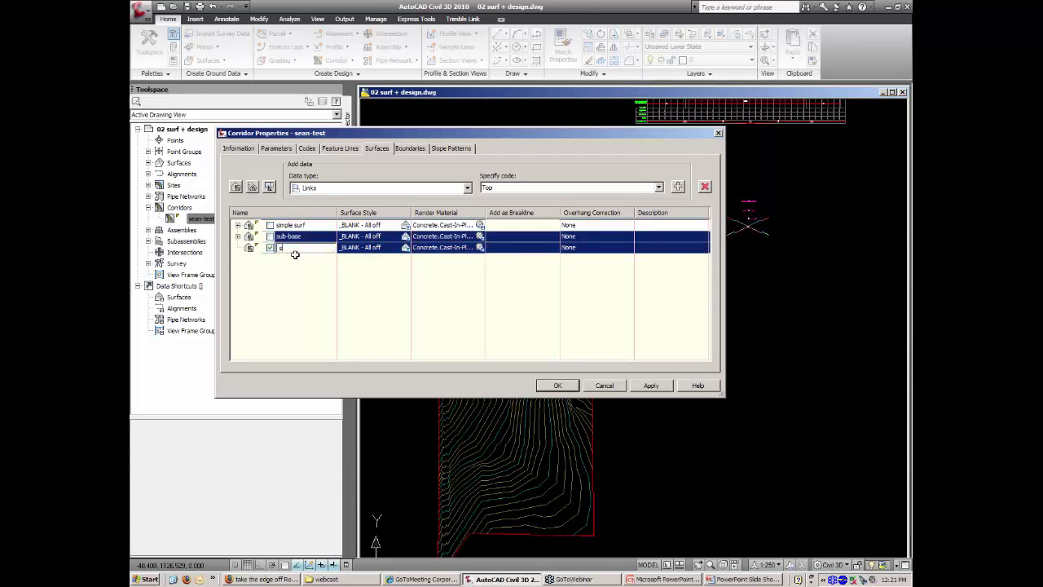
text(trin)
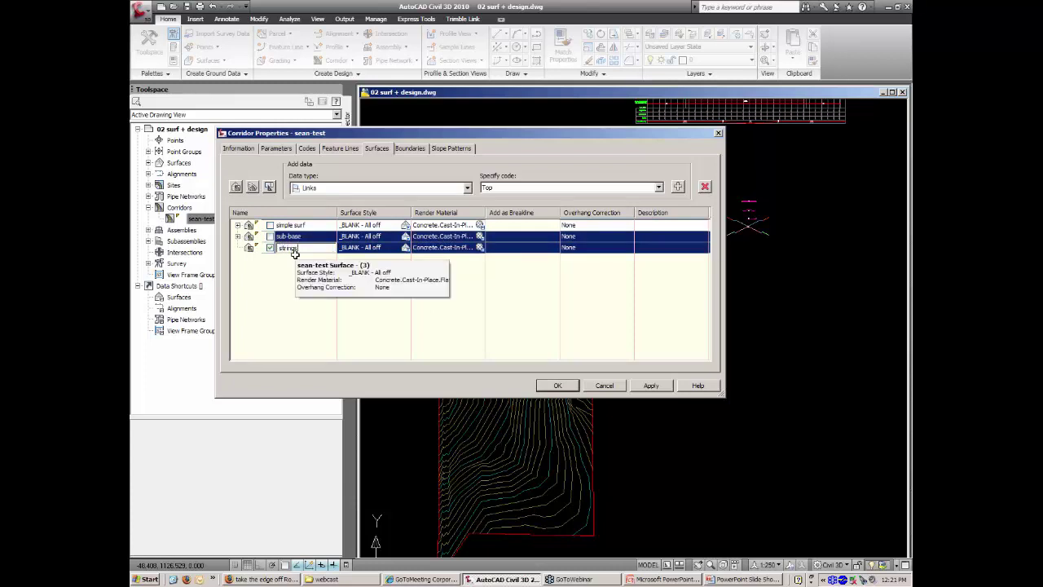
text(gs)
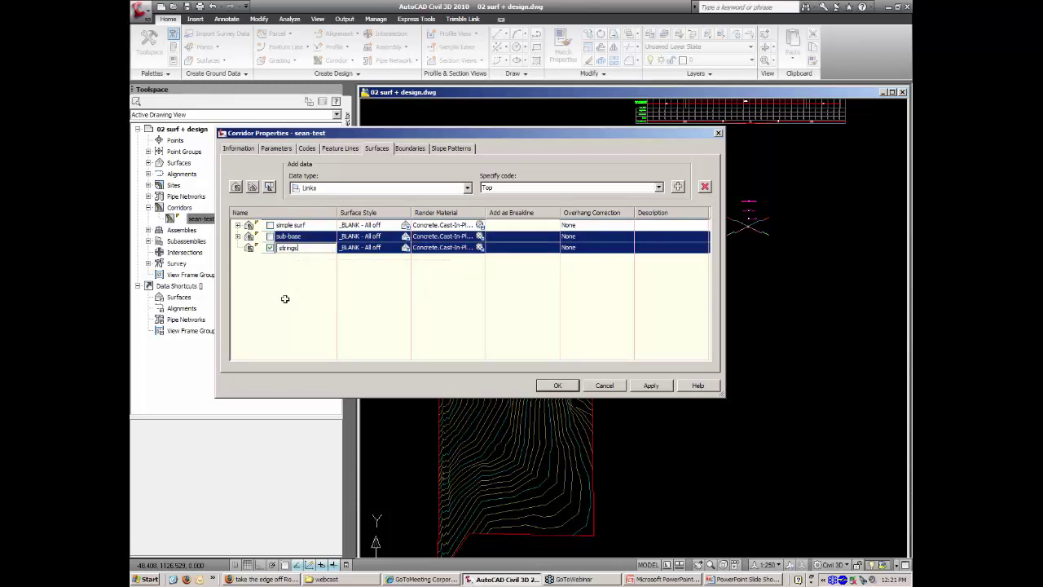
key(Return)
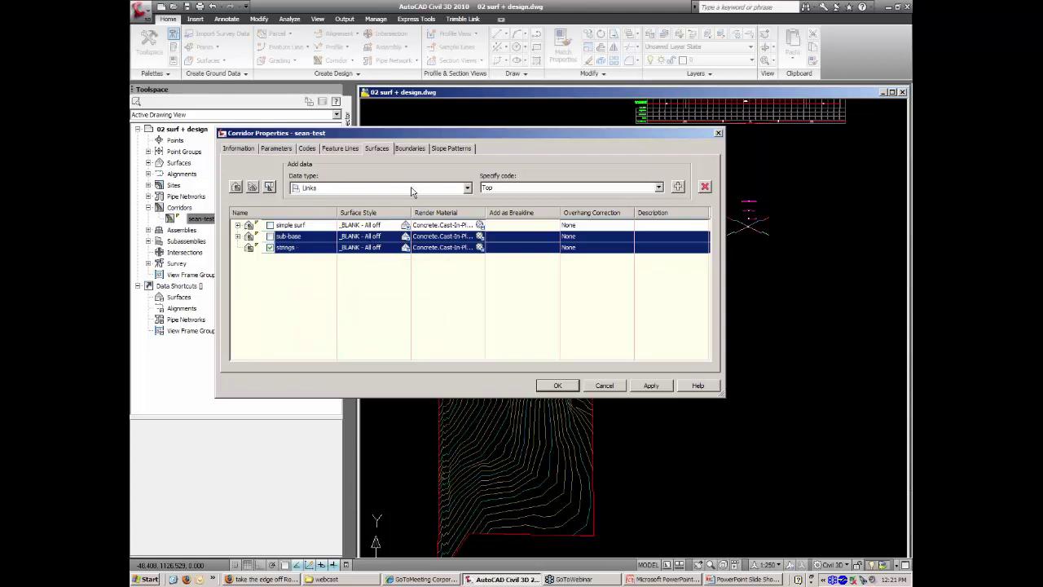
Give the strings surface the ETW and Lane feature line codes as its data.
click(346, 188)
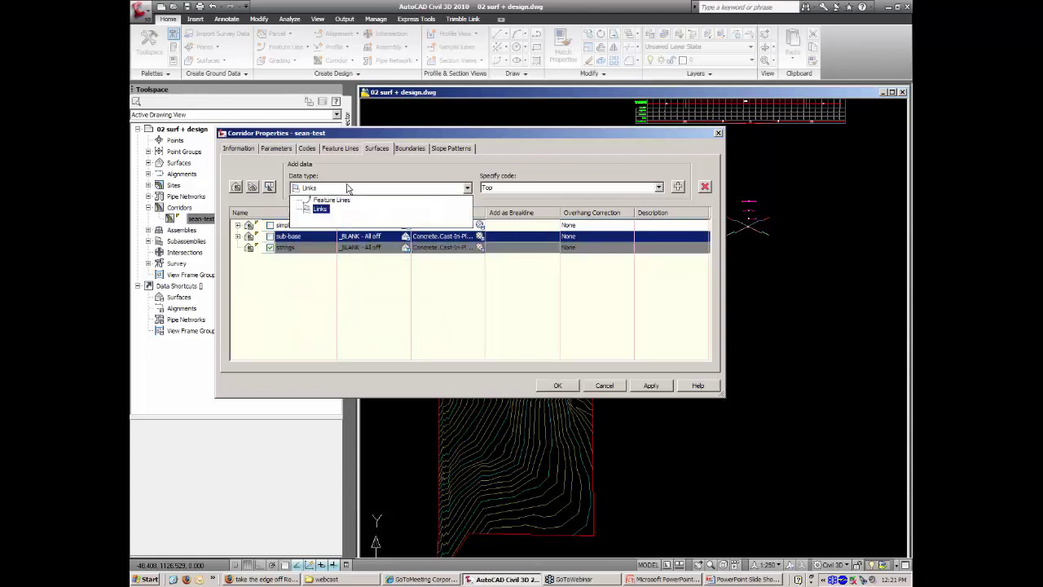
click(326, 200)
click(322, 209)
key(Up)
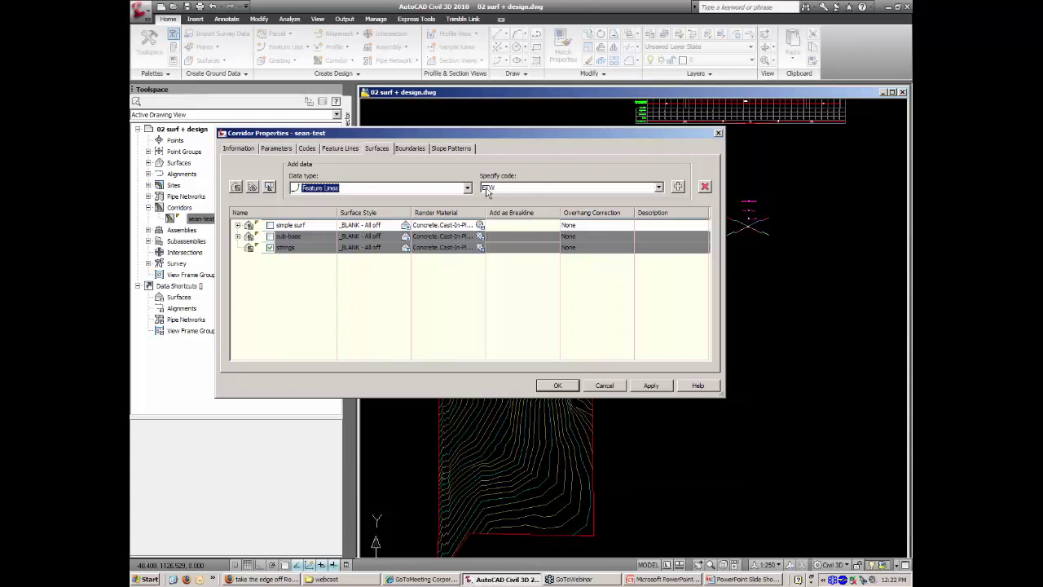
click(677, 187)
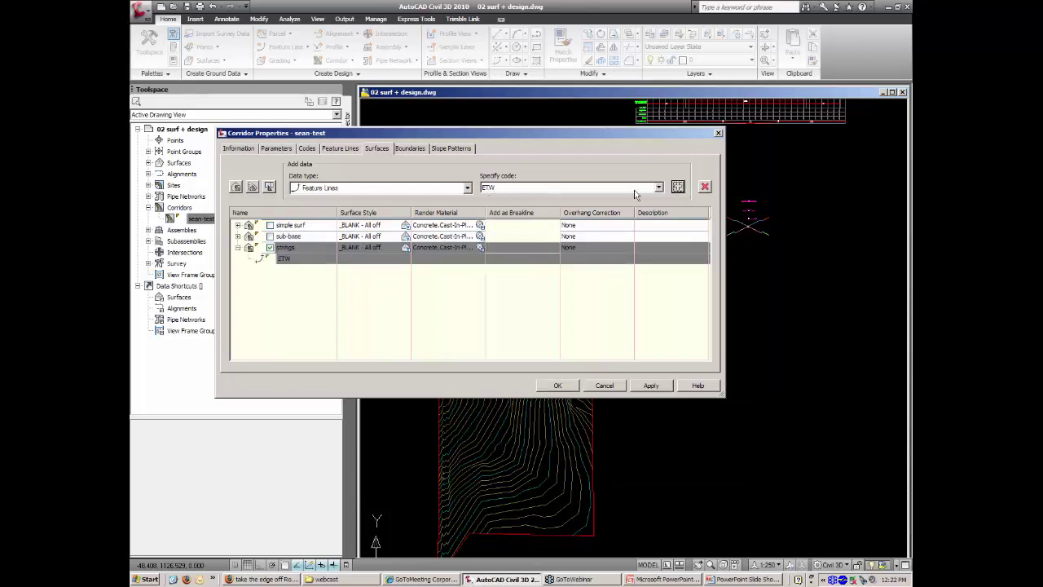
click(567, 188)
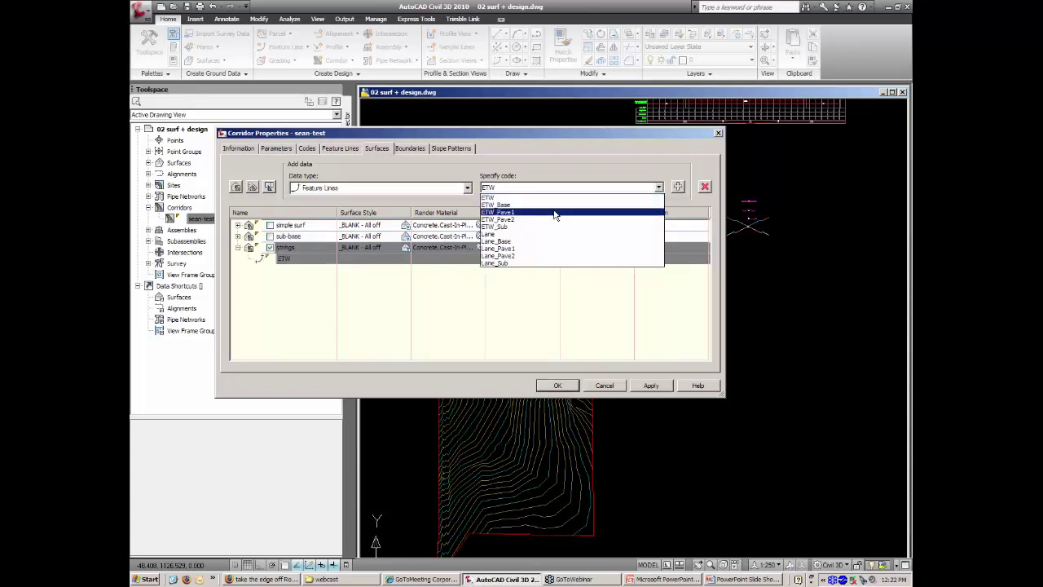
click(537, 234)
click(678, 186)
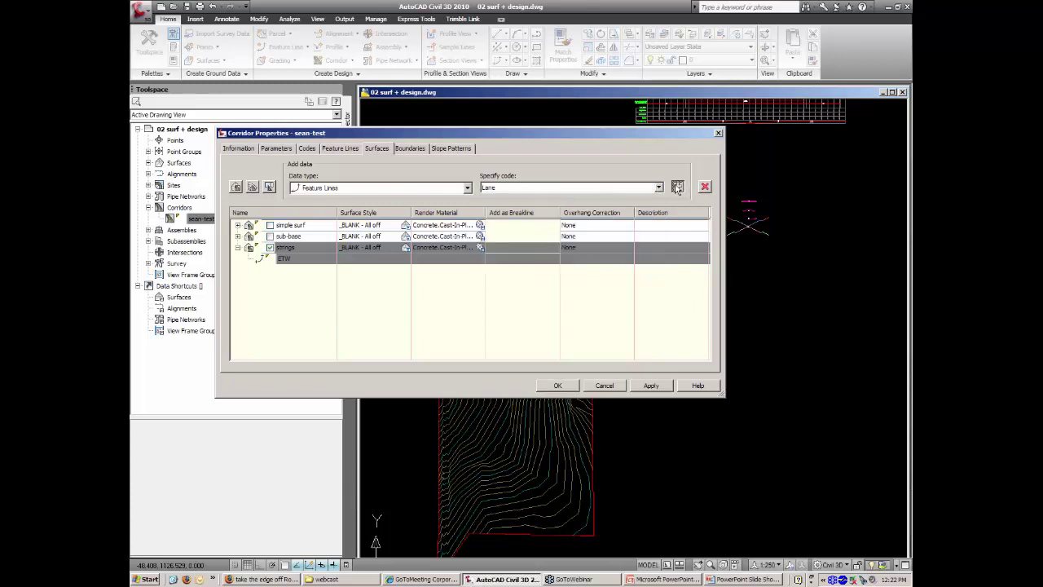
Assign the Triangulation - Cyan style to the strings surface and accept the corridor properties.
click(405, 247)
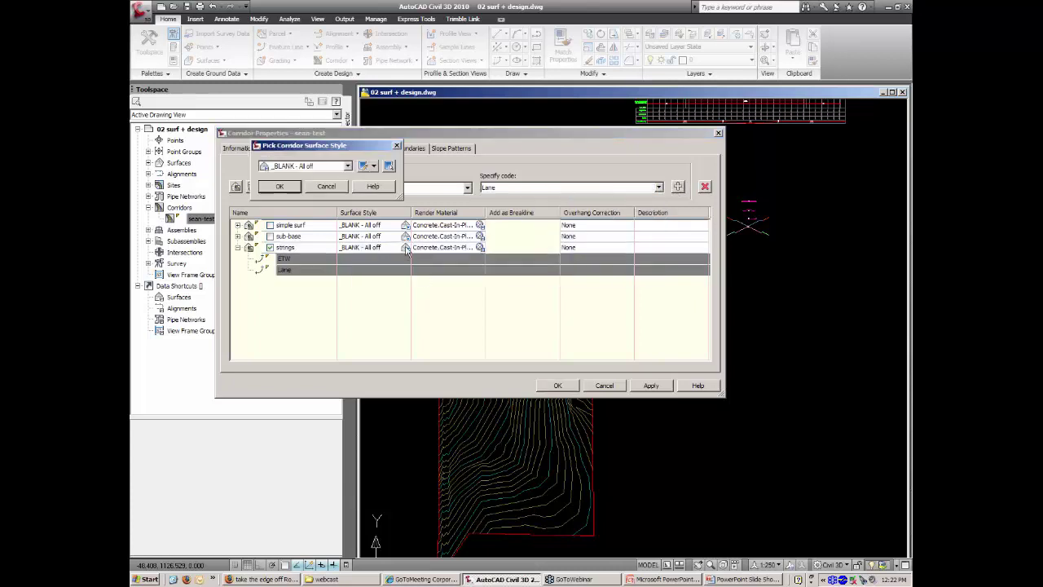
click(330, 168)
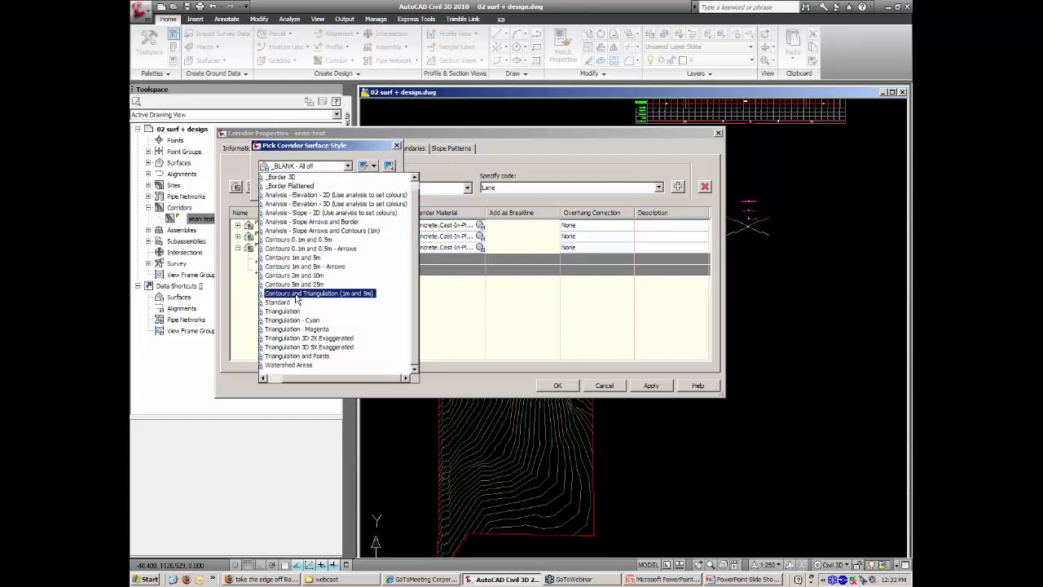
click(291, 323)
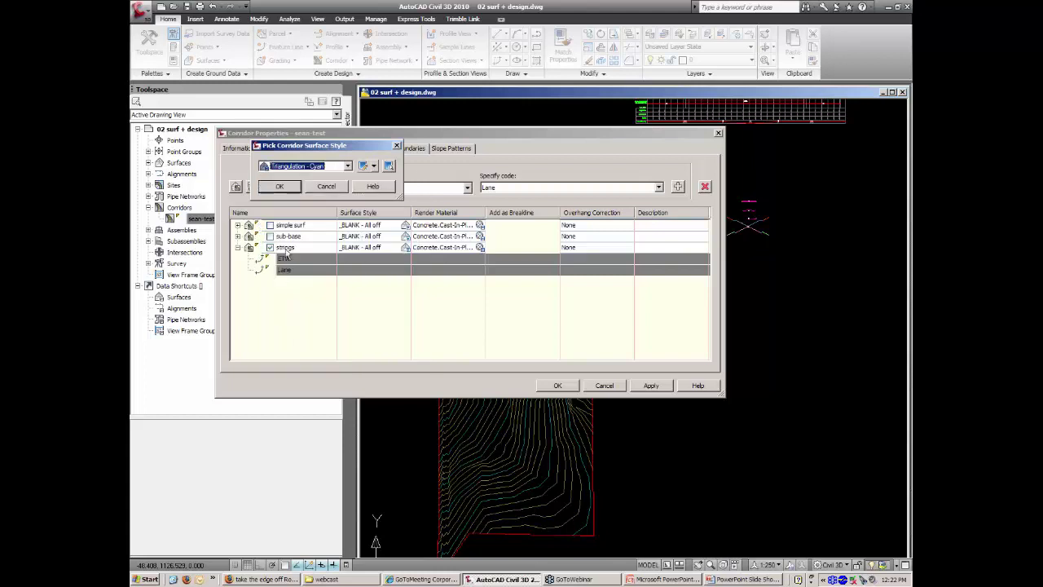
click(288, 188)
click(558, 386)
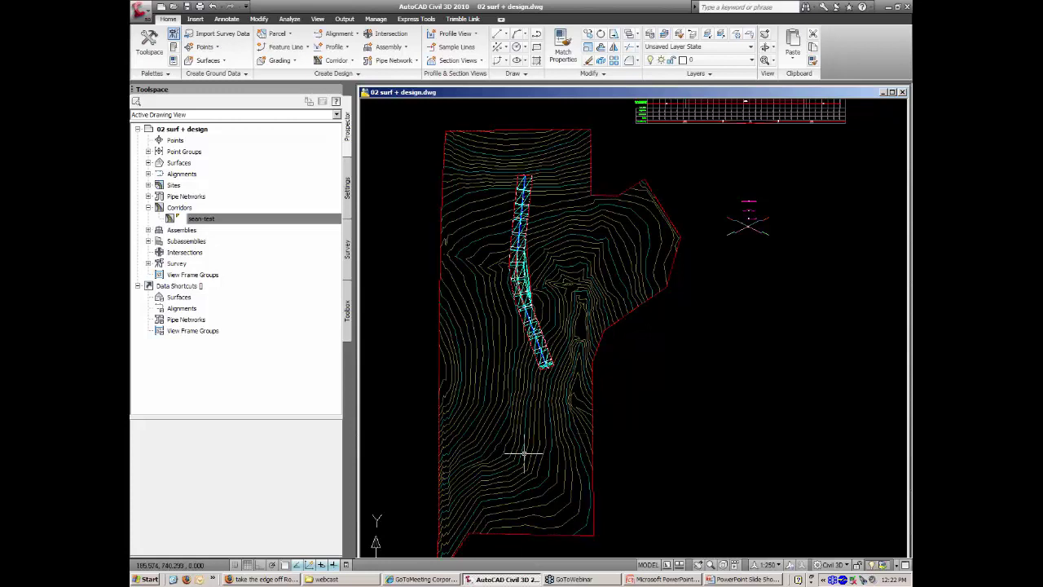
mouse_move(540, 386)
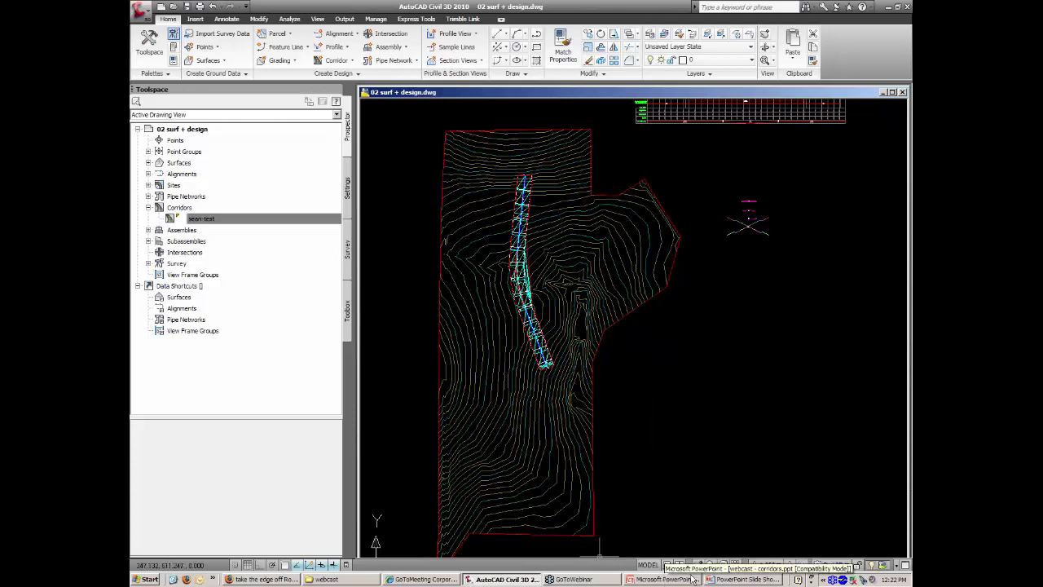
click(731, 579)
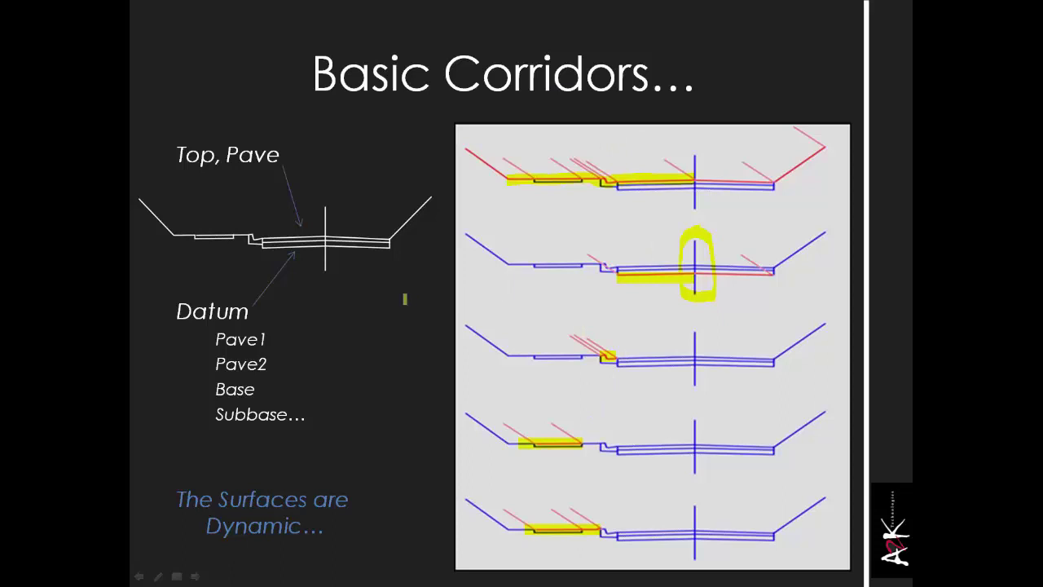
key(Right)
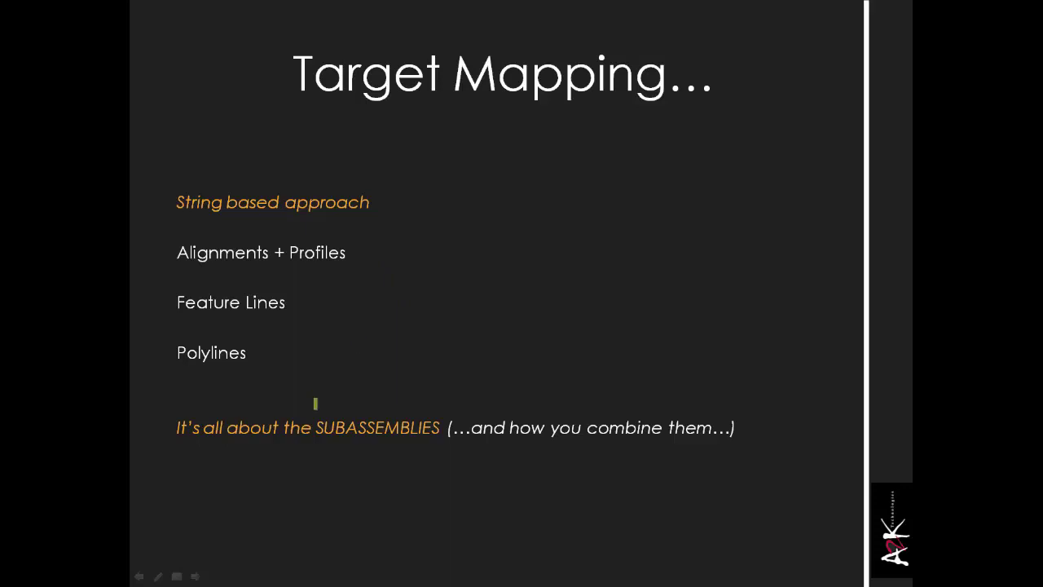
mouse_move(209, 407)
mouse_down()
mouse_move(399, 407)
mouse_move(449, 427)
mouse_move(443, 444)
mouse_move(319, 455)
mouse_move(157, 453)
mouse_move(151, 437)
mouse_move(166, 415)
mouse_move(216, 409)
mouse_up()
key(alt+Tab)
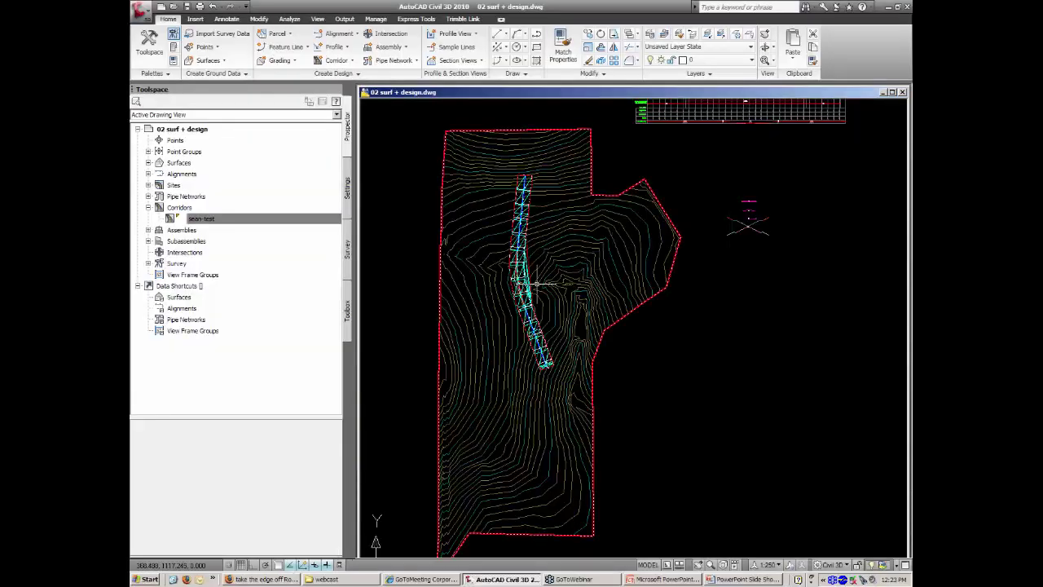
Delete the sean-test corridor together with its corridor surface from the drawing.
scroll(520, 236, up, 3)
scroll(523, 236, up, 2)
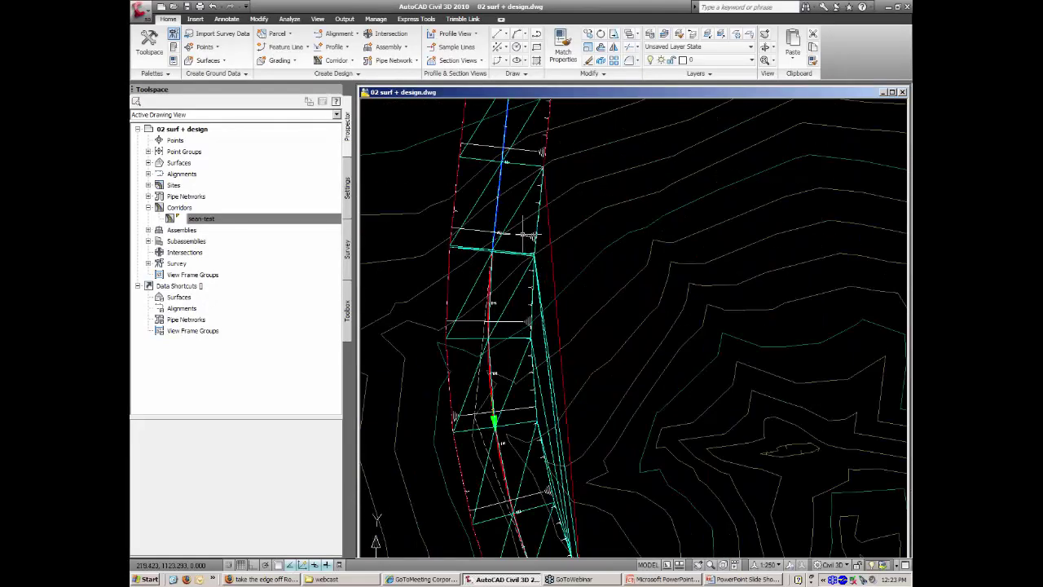
click(528, 254)
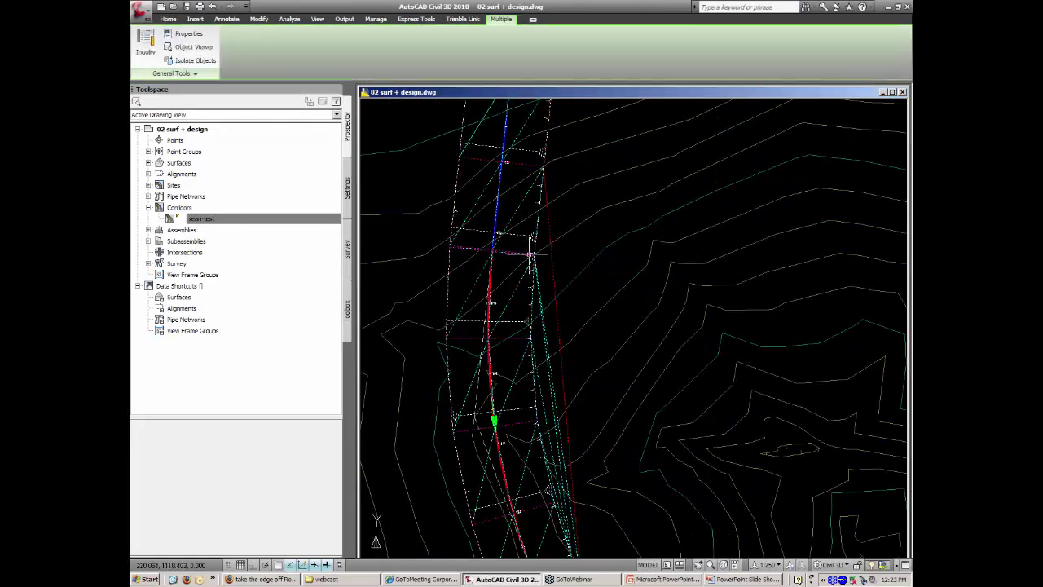
key(Delete)
scroll(532, 251, down, 5)
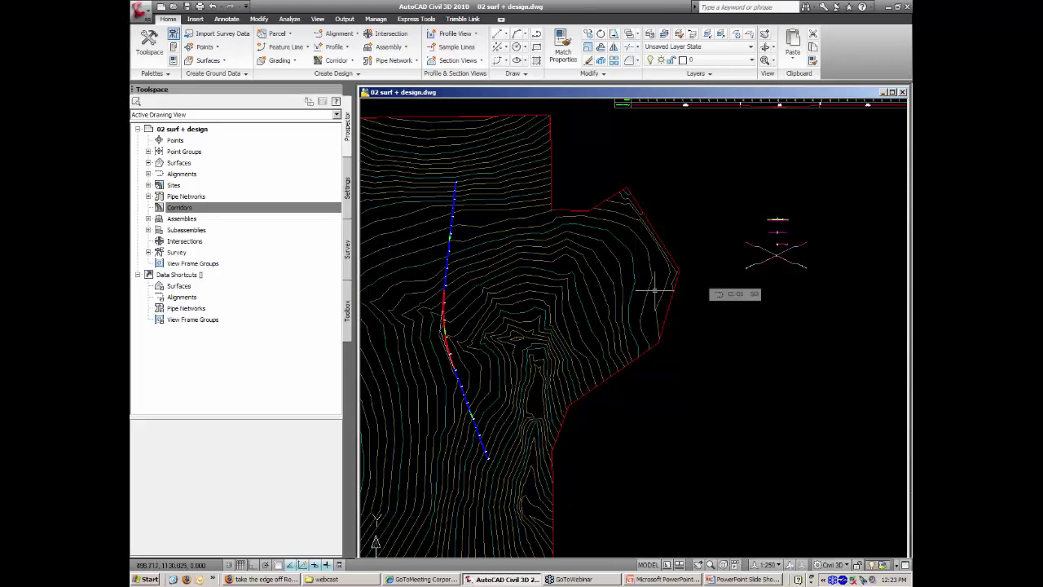
click(583, 285)
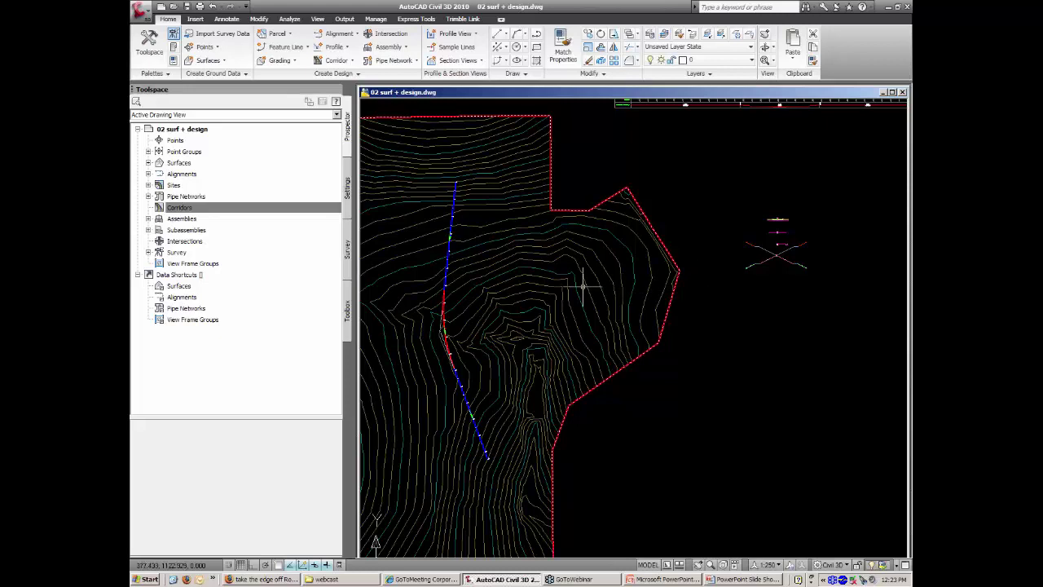
Create one offset alignment 10 m to the left of alignment CL-01, with 0 offsets on the right.
click(447, 261)
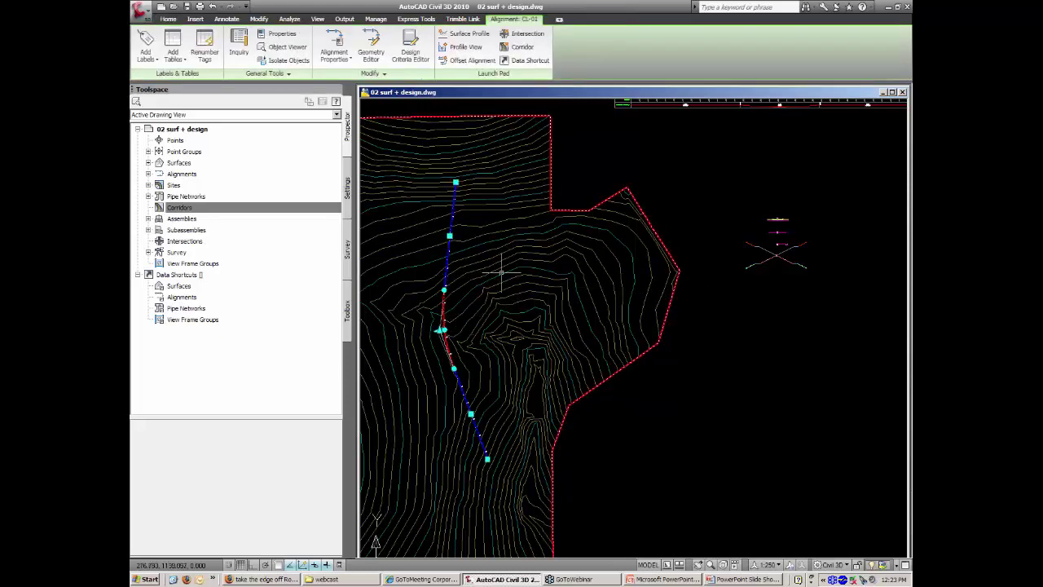
click(460, 62)
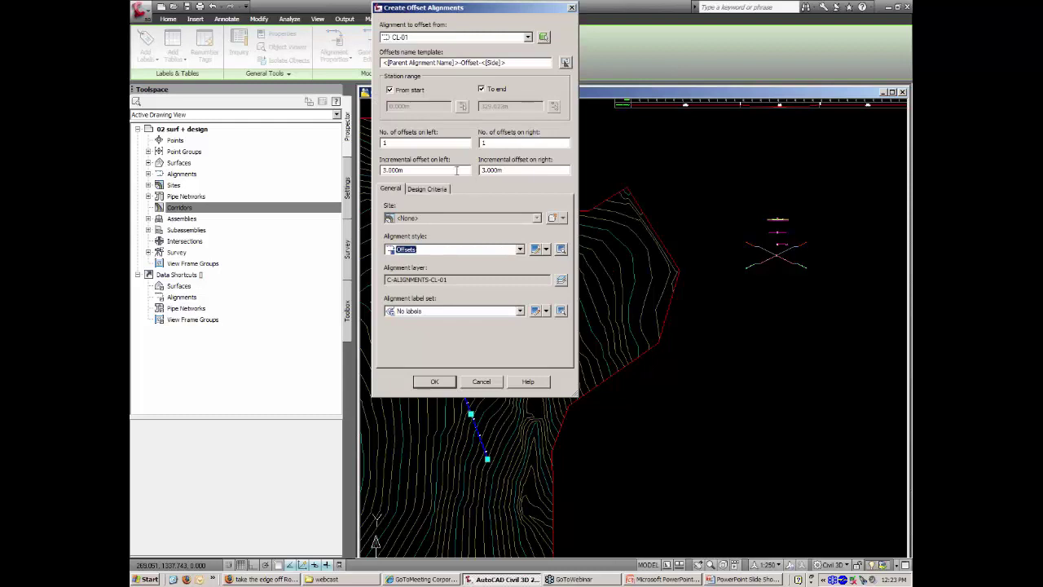
double_click(497, 144)
text(0)
key(Tab)
text(10)
click(429, 384)
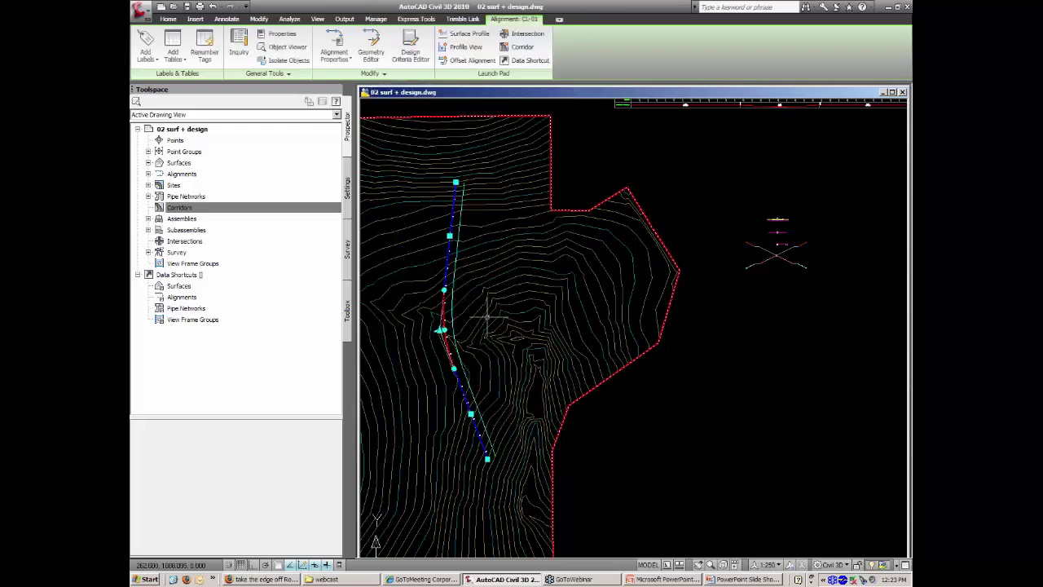
key(Escape)
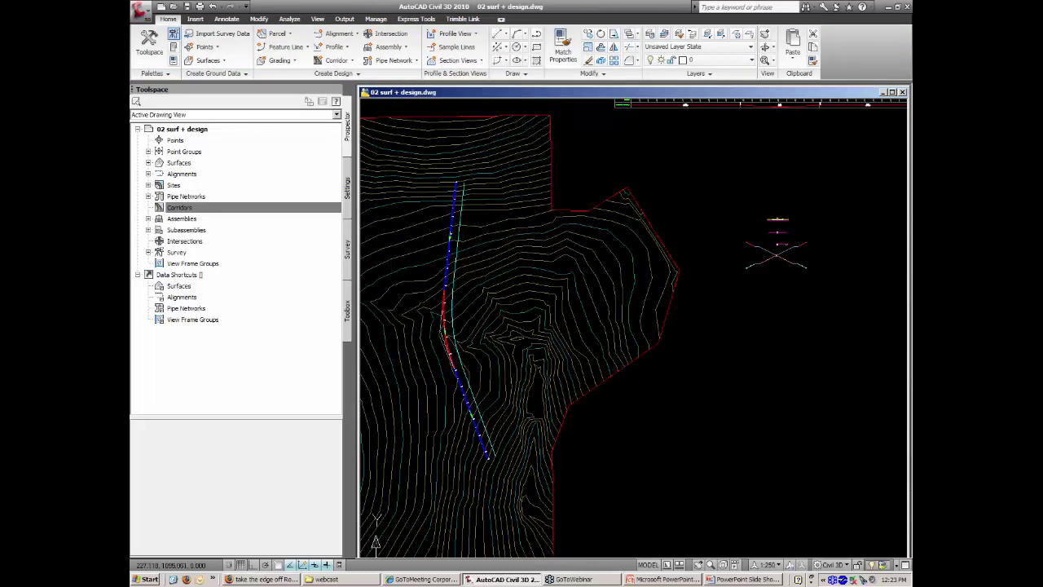
Stretch the southern part of the offset alignment to about 60 m from CL-01 and move the transition's start north to form a taper.
click(463, 292)
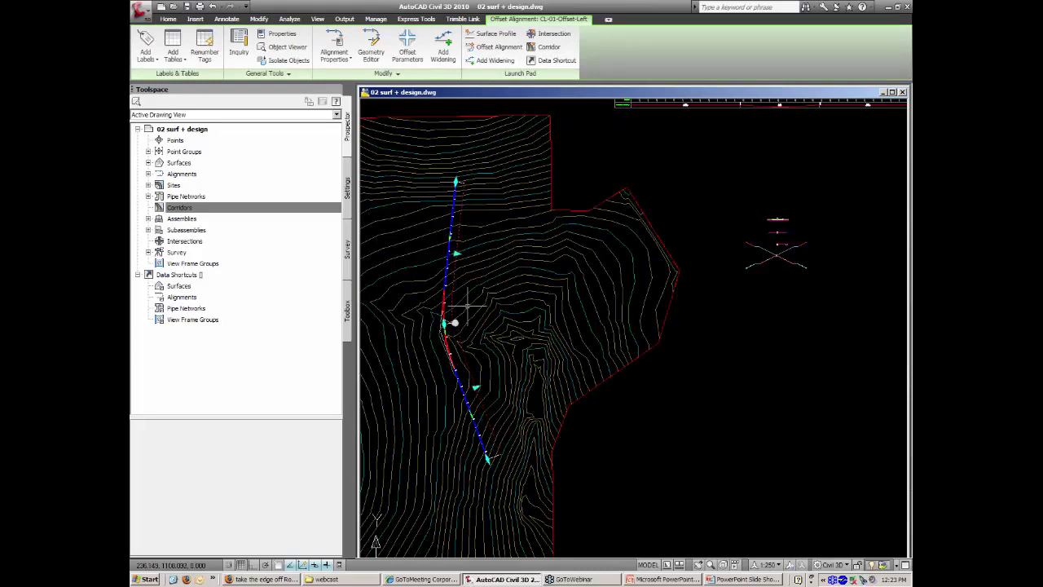
click(475, 387)
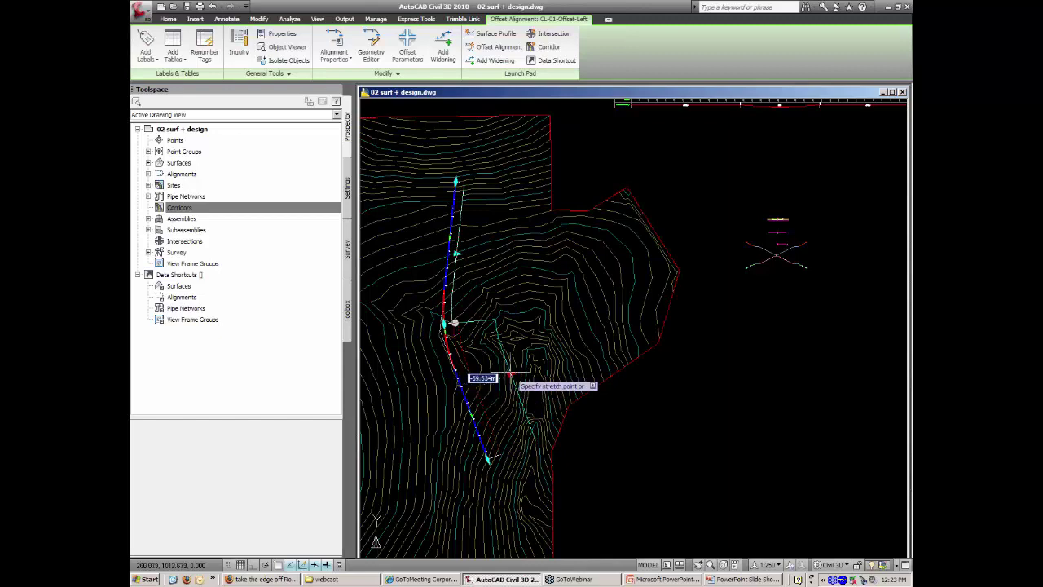
click(509, 375)
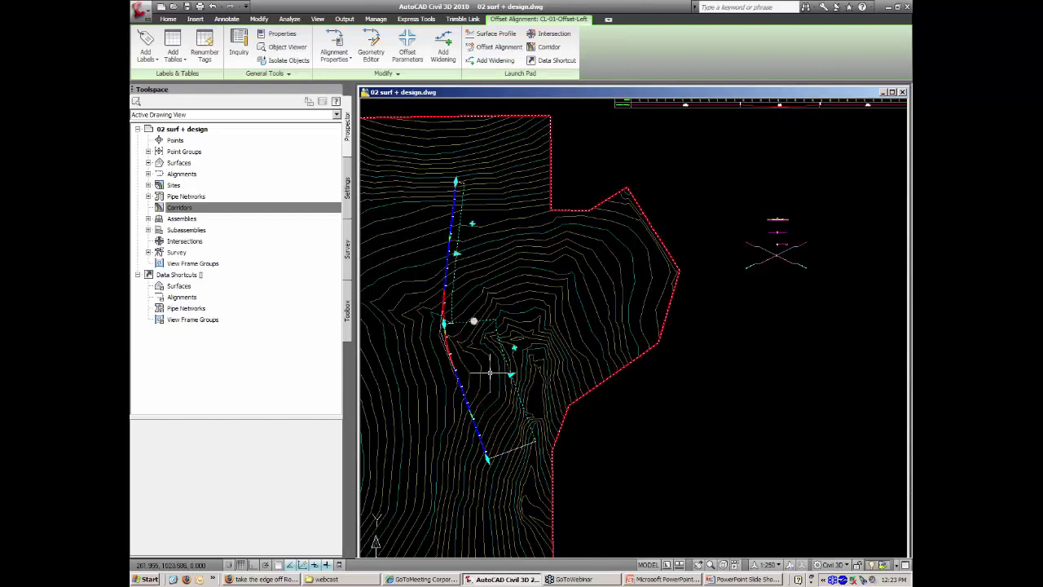
click(476, 325)
click(444, 322)
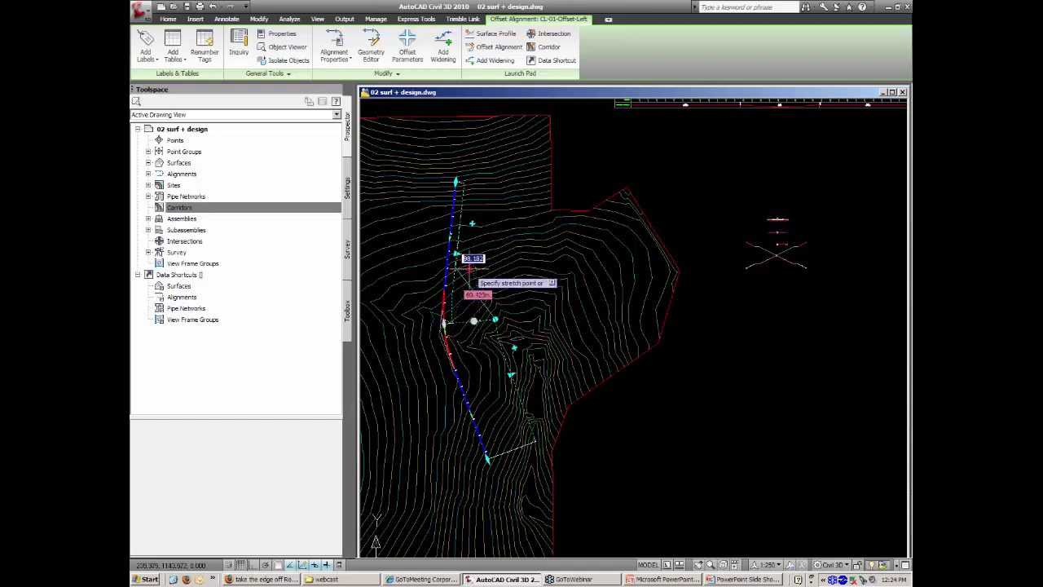
click(470, 267)
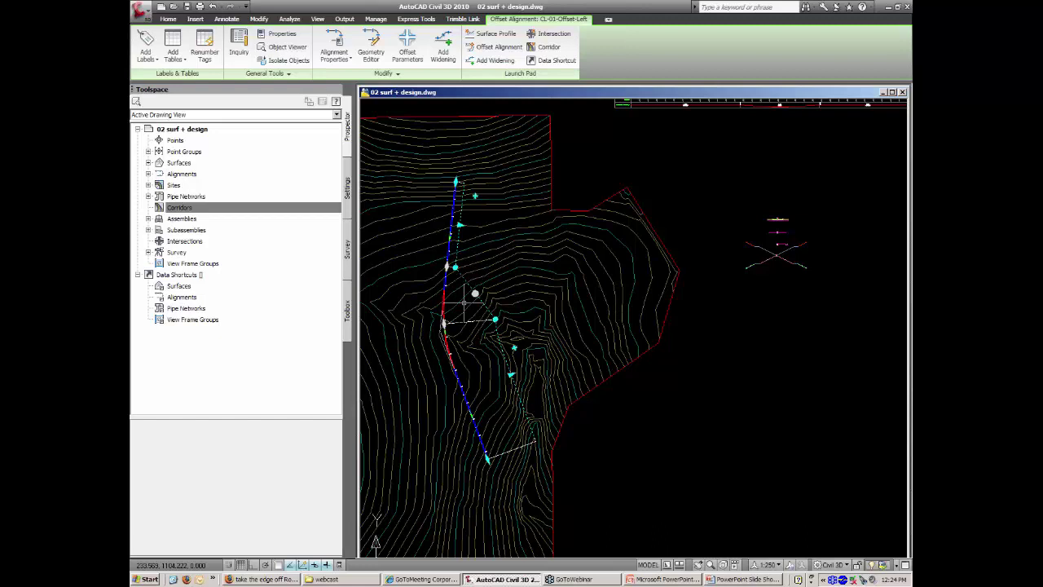
key(Escape)
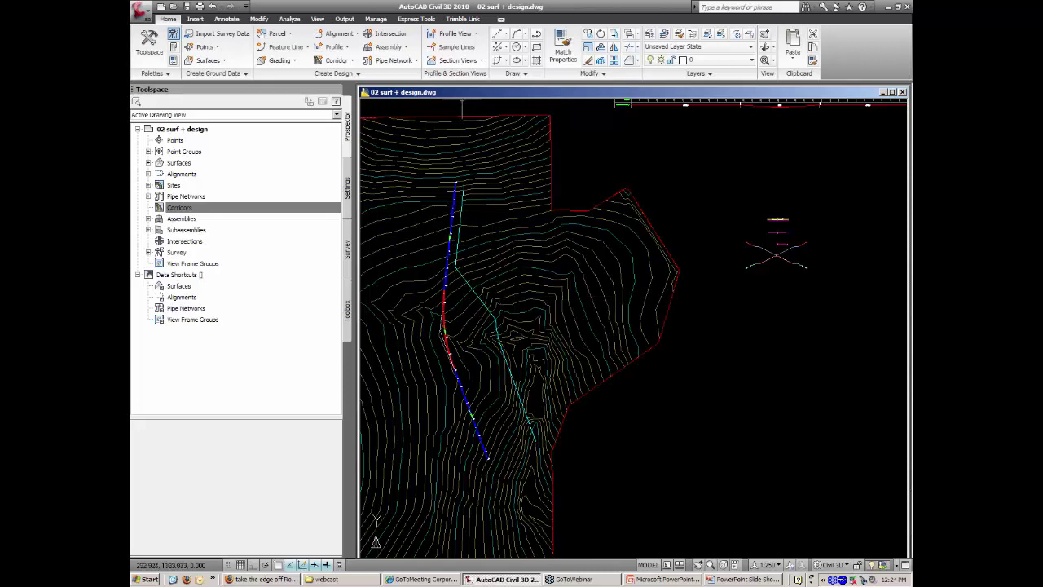
Create a simple corridor with the default name, using alignment CL-01 and profile DESIGN-CL-01 - VP 34.
click(345, 64)
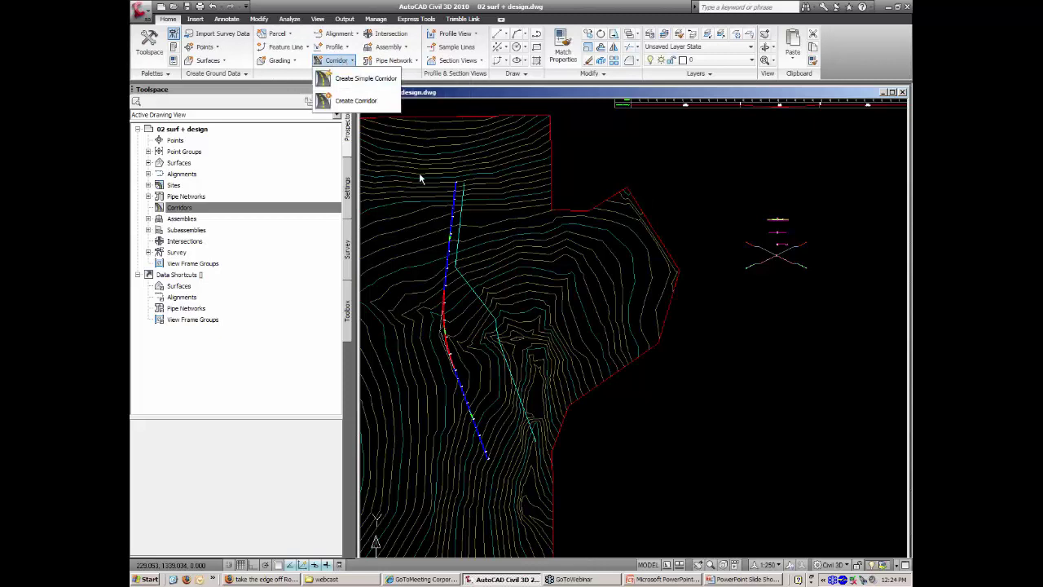
click(372, 83)
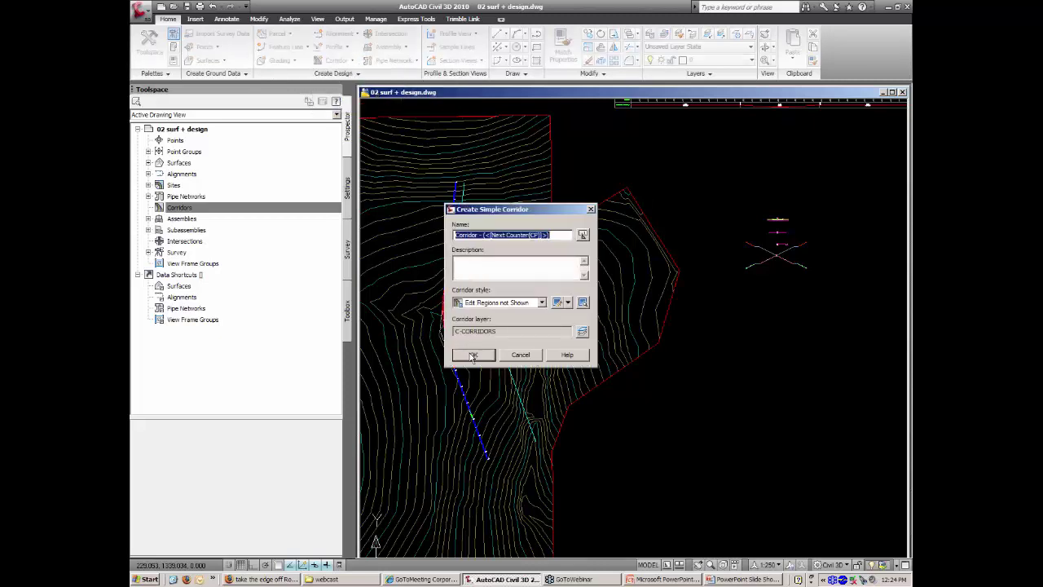
click(471, 354)
click(444, 295)
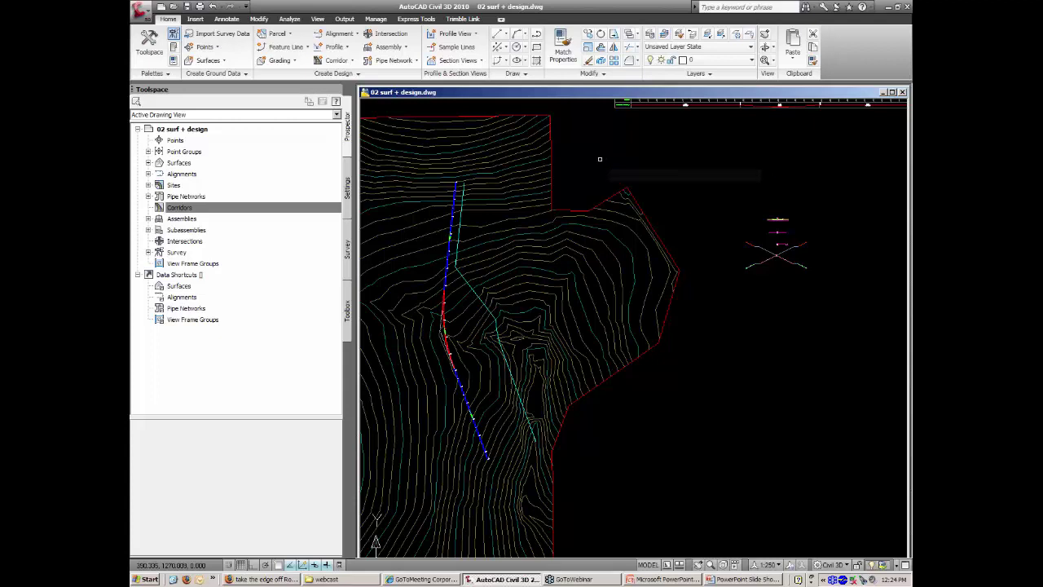
key(Return)
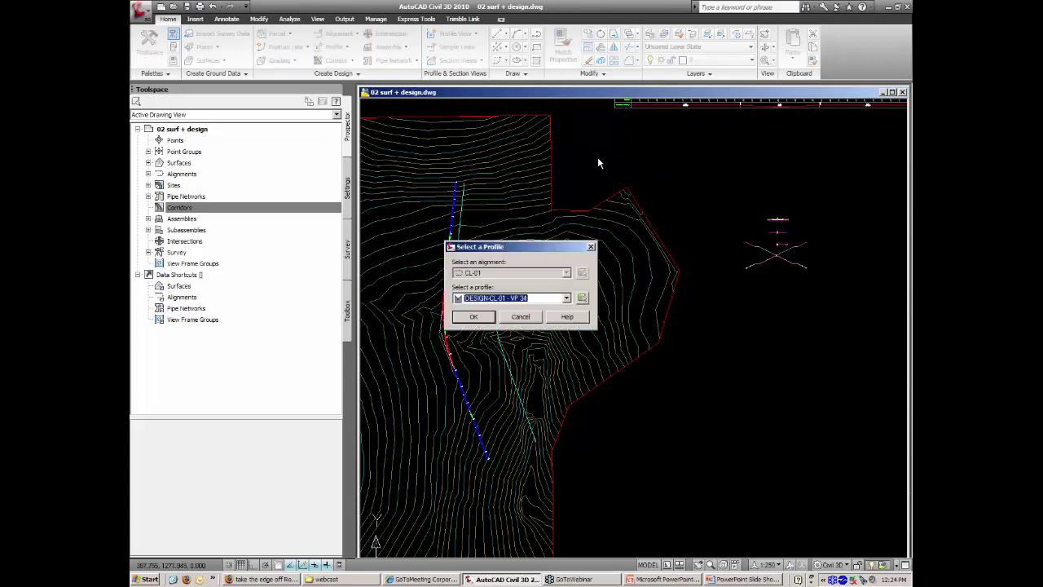
click(565, 299)
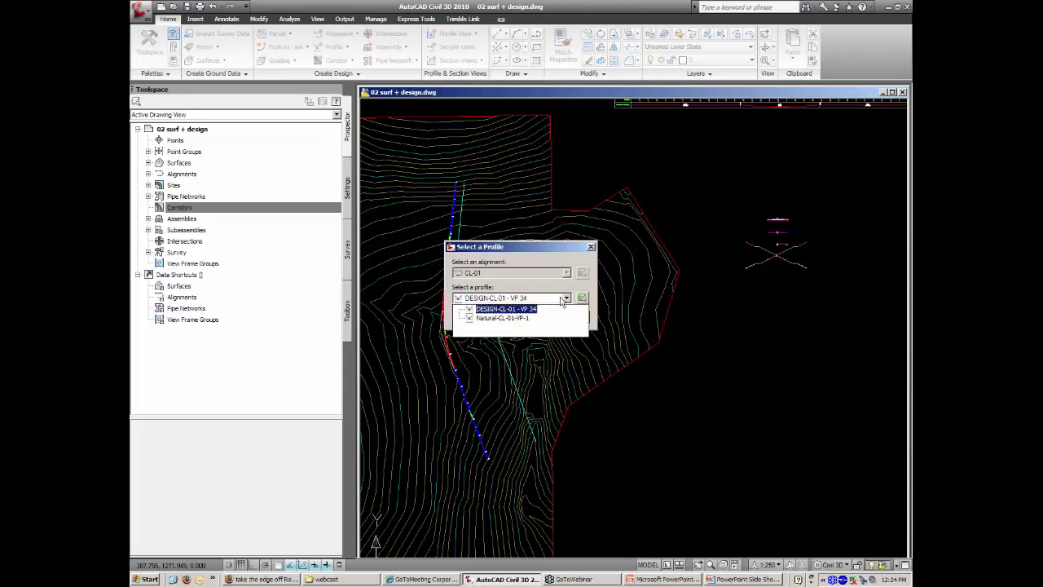
click(499, 312)
click(477, 319)
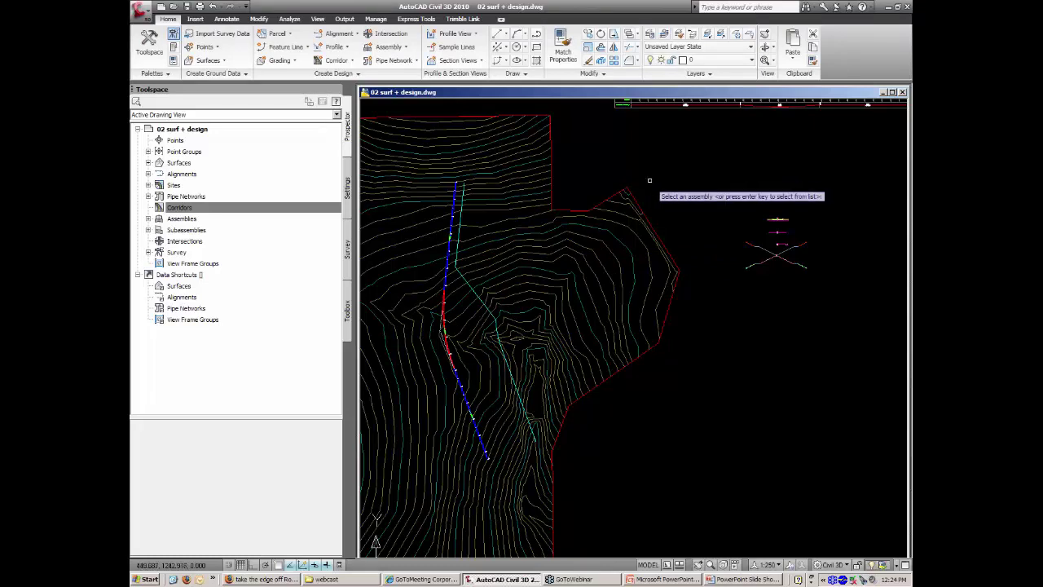
Choose Assembly - (1) as the assembly for the new corridor.
key(Return)
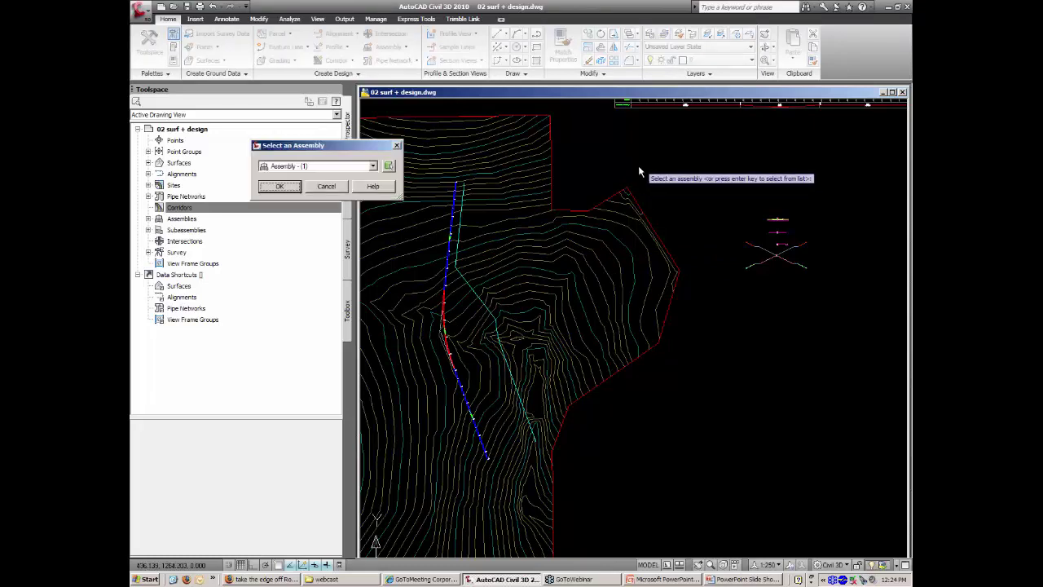
click(353, 168)
click(353, 170)
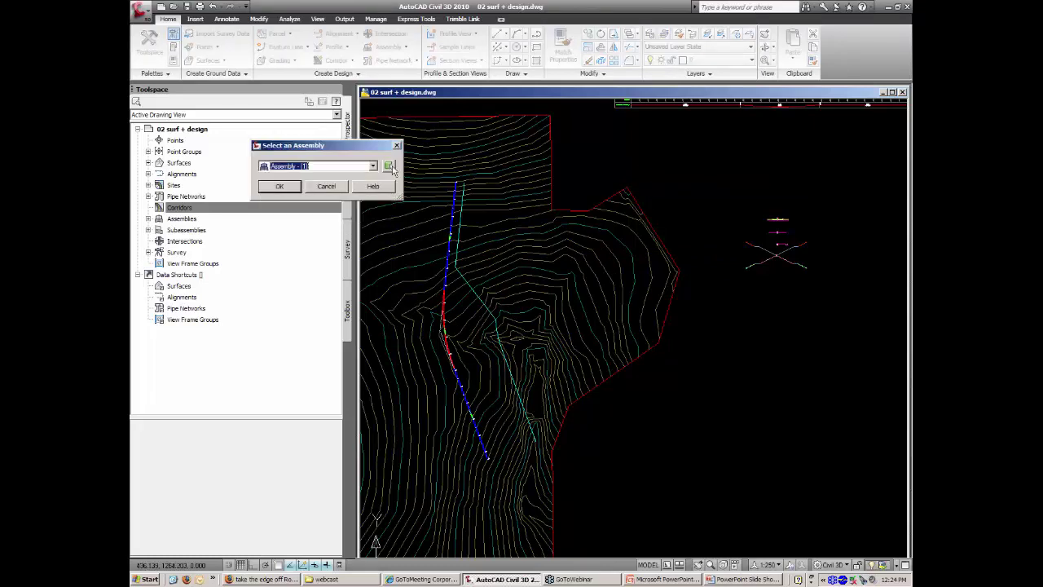
key(Return)
middle_drag(670, 173, 608, 173)
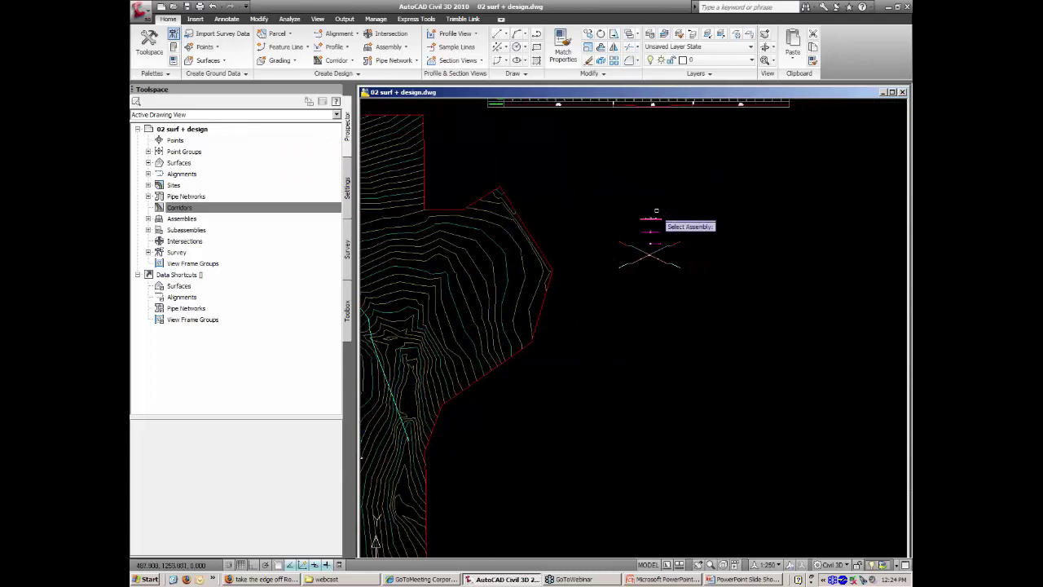
scroll(652, 214, up, 5)
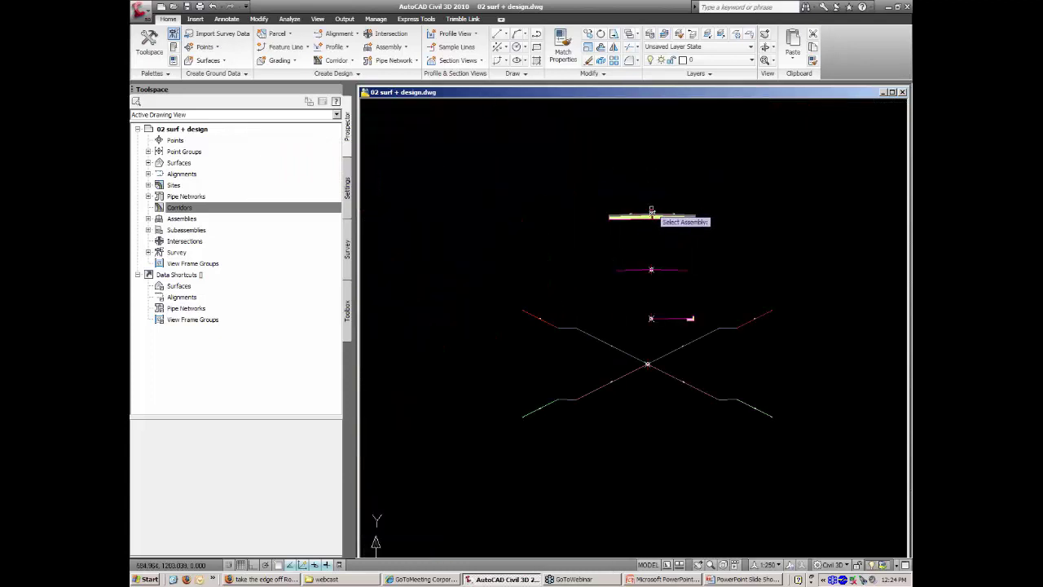
key(Return)
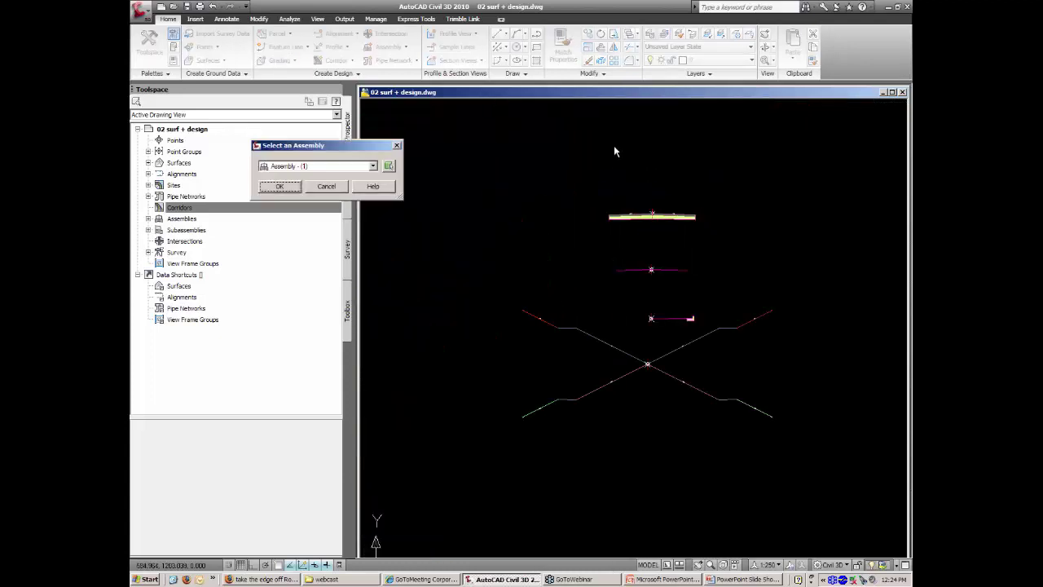
click(281, 187)
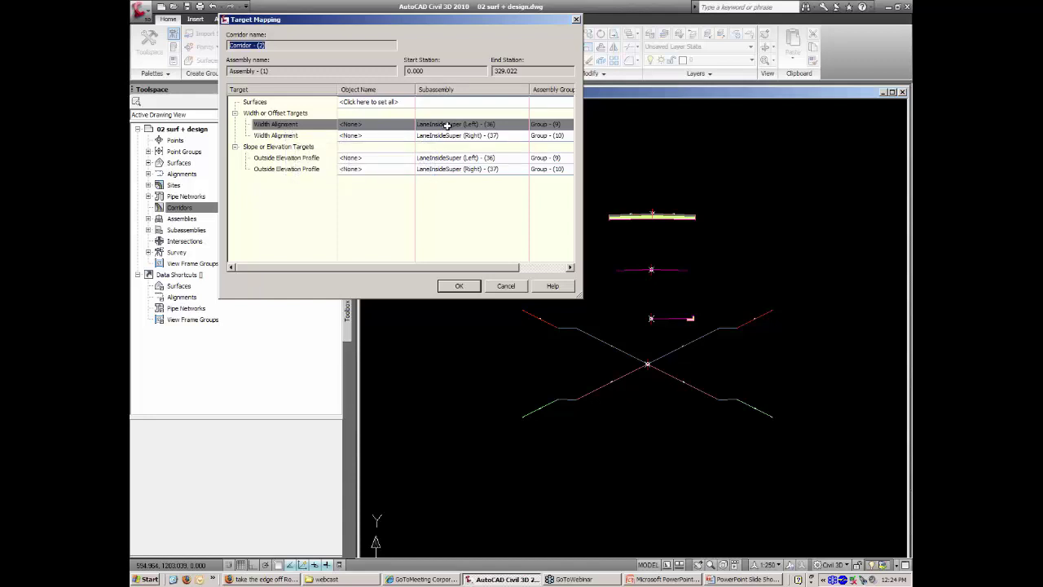
Target the left LaneInsideSuper's width to alignment CL-01-Offset-Left and build the corridor.
click(374, 125)
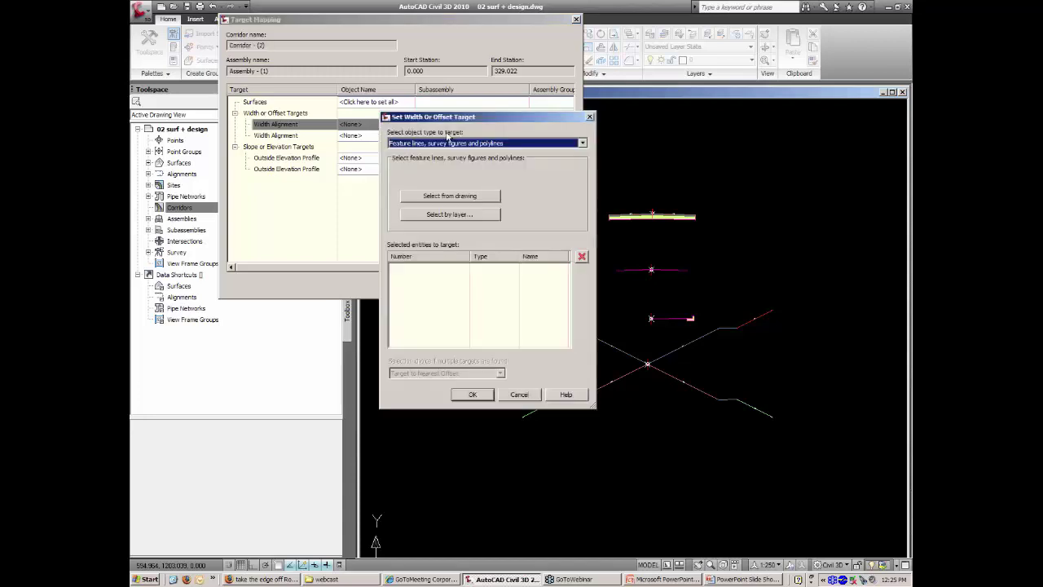
click(480, 143)
click(453, 154)
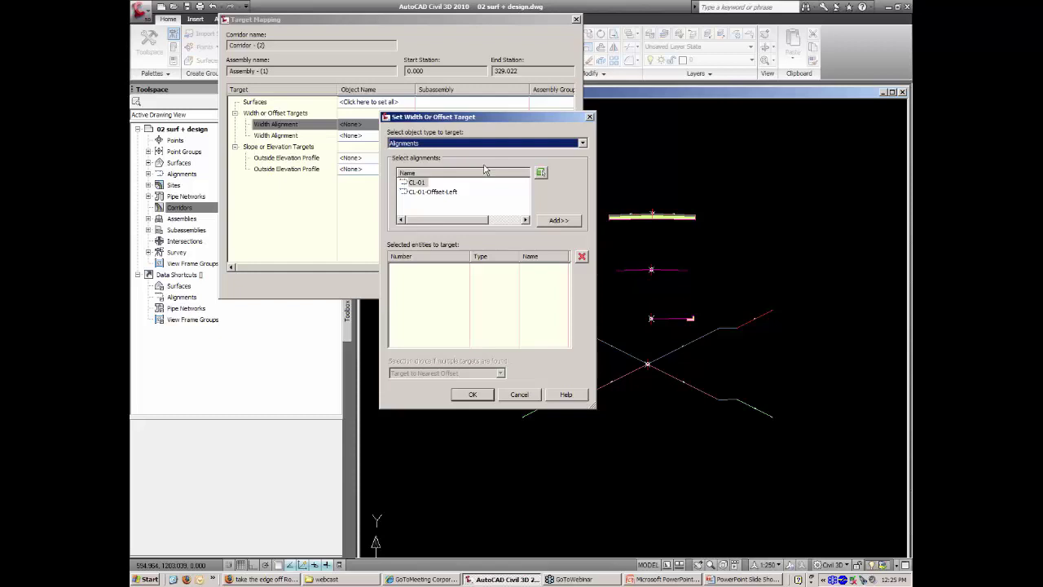
click(437, 192)
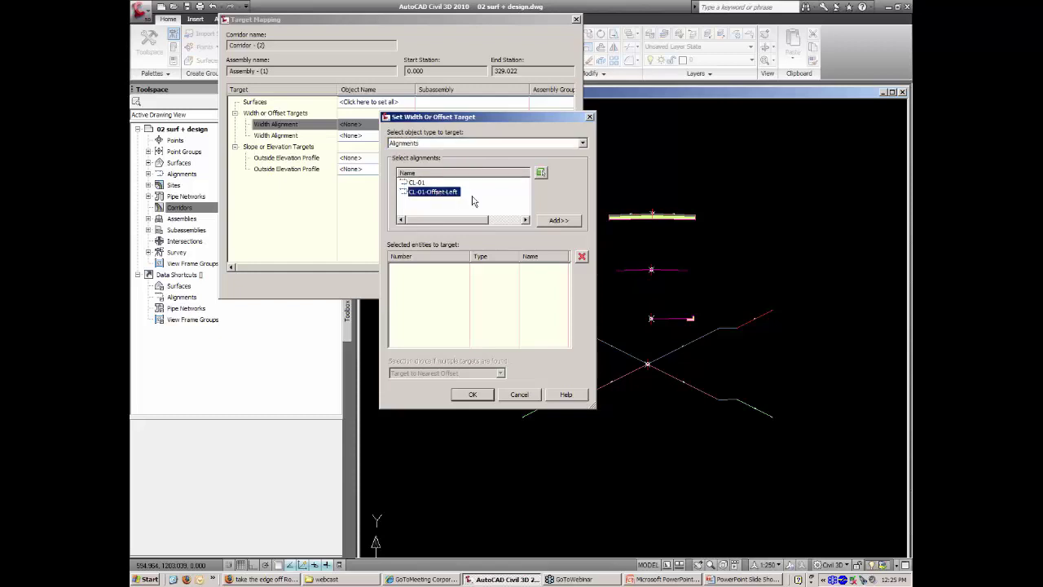
click(559, 220)
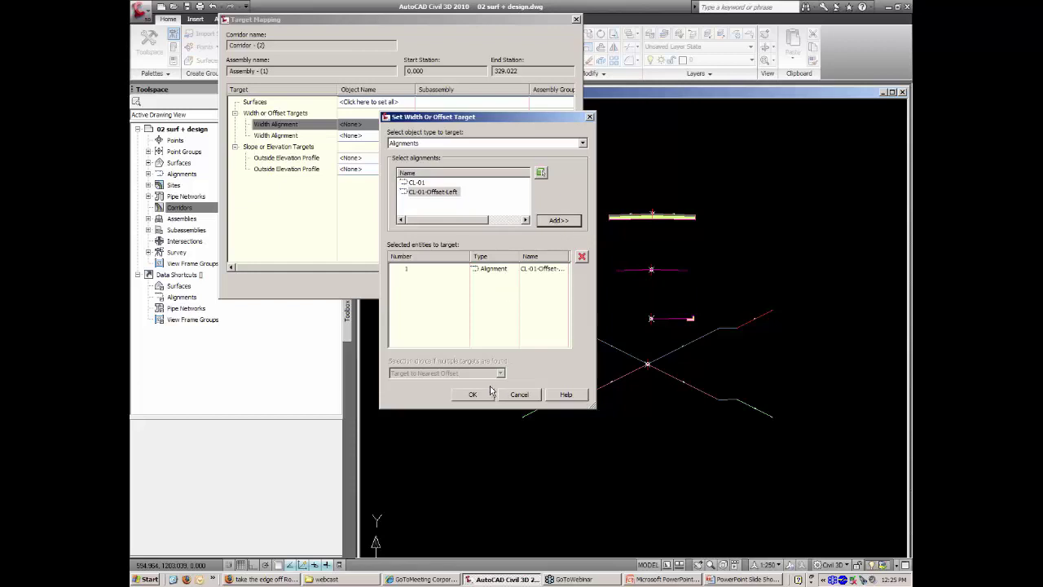
click(423, 272)
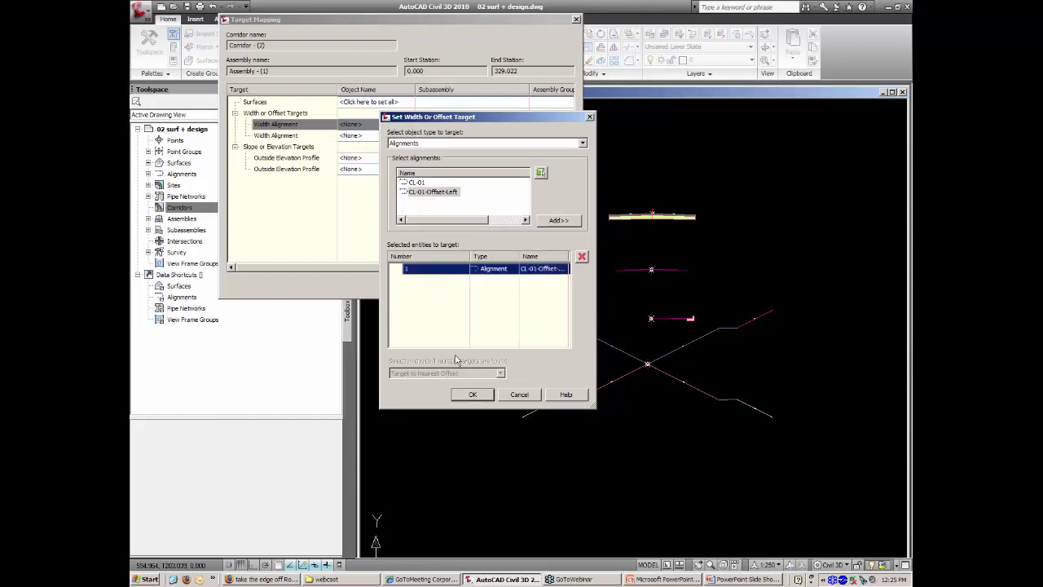
click(472, 395)
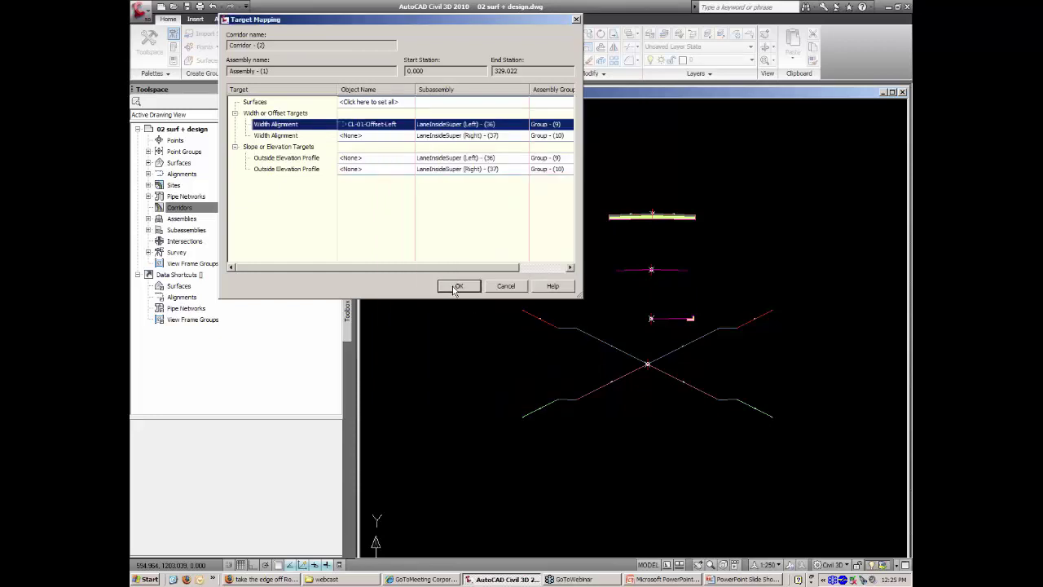
click(457, 286)
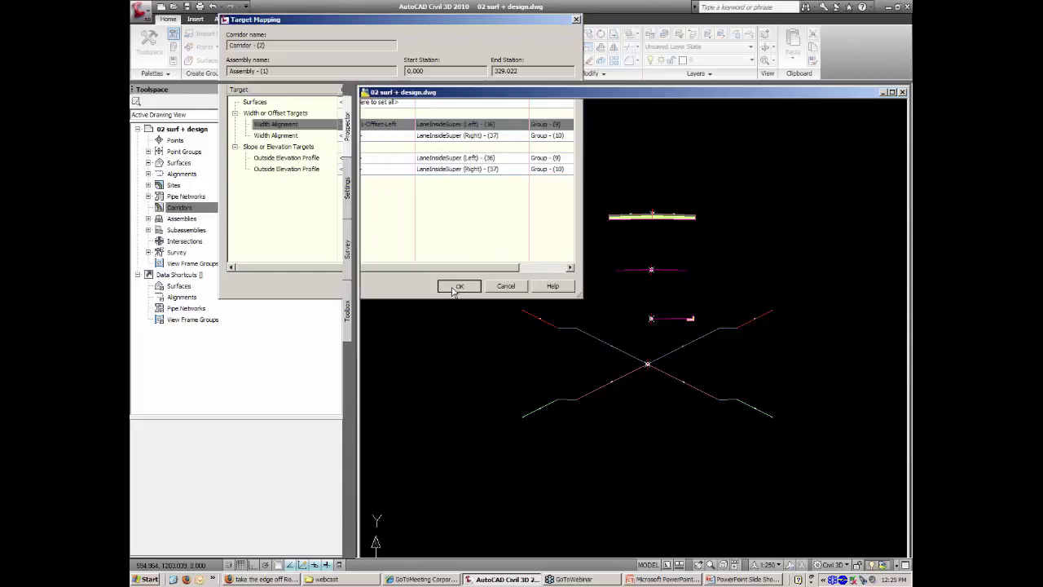
scroll(561, 247, down, 3)
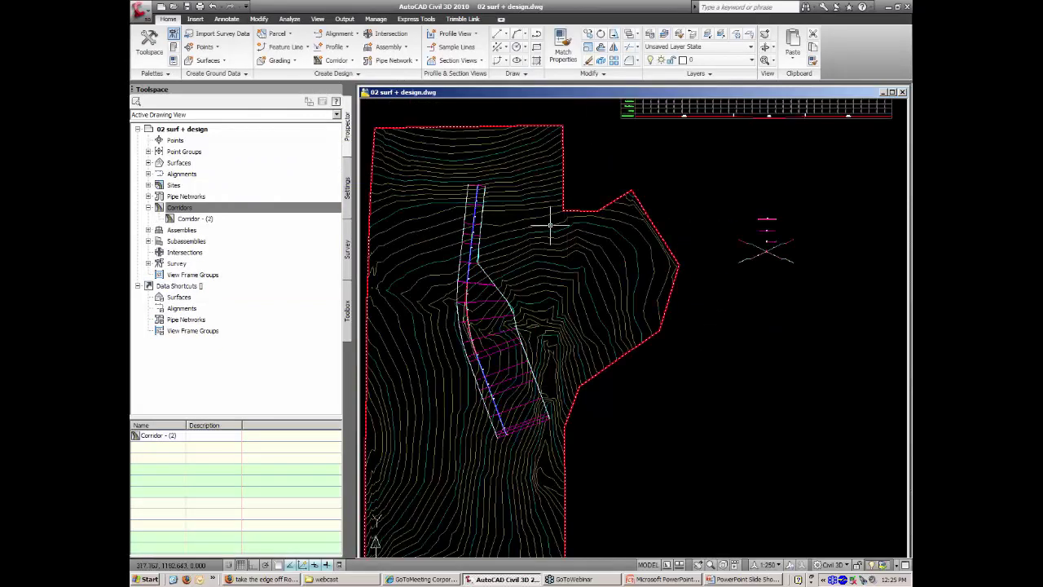
Draw a four-vertex 3D polyline west of the corridor from north to south, snapping each vertex to a contour endpoint.
mouse_move(550, 225)
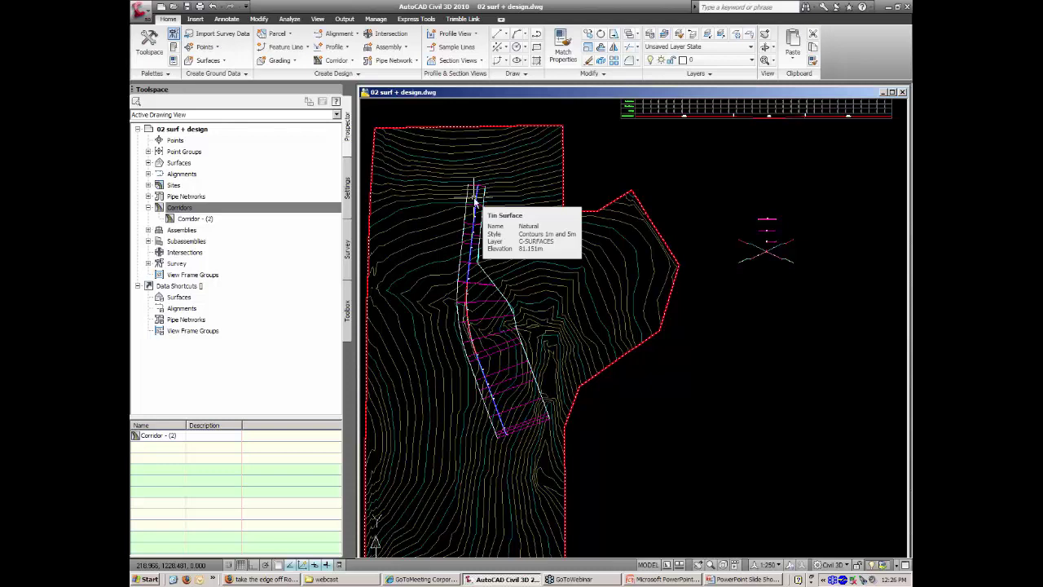
text(3p)
key(Return)
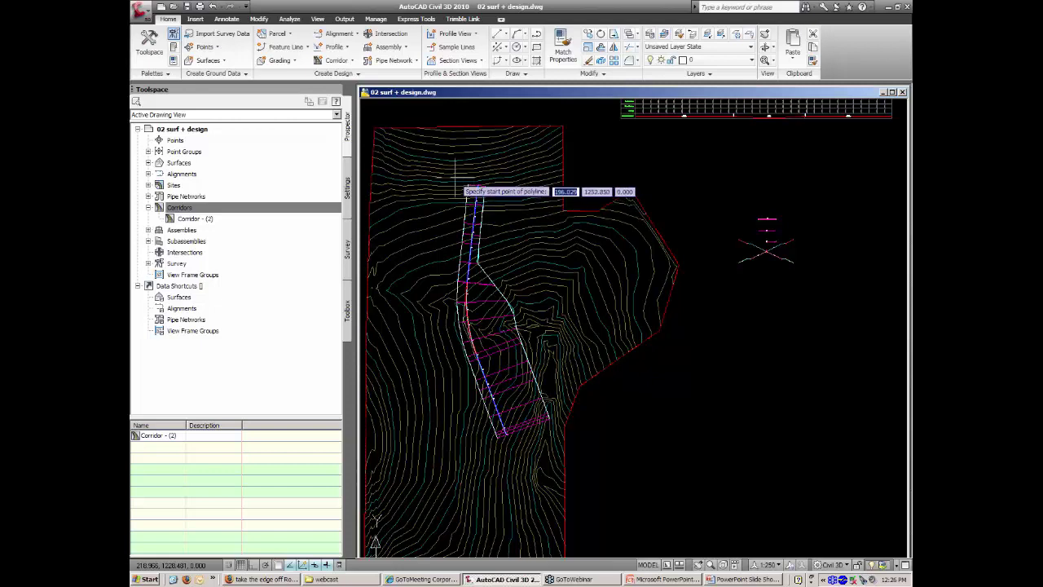
shift+right_click(463, 167)
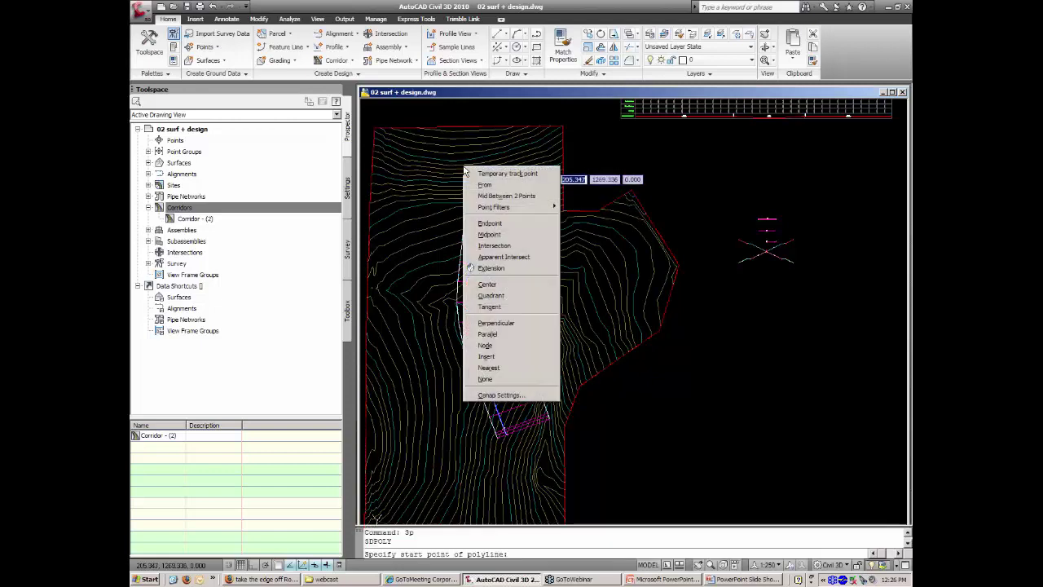
click(489, 230)
click(466, 169)
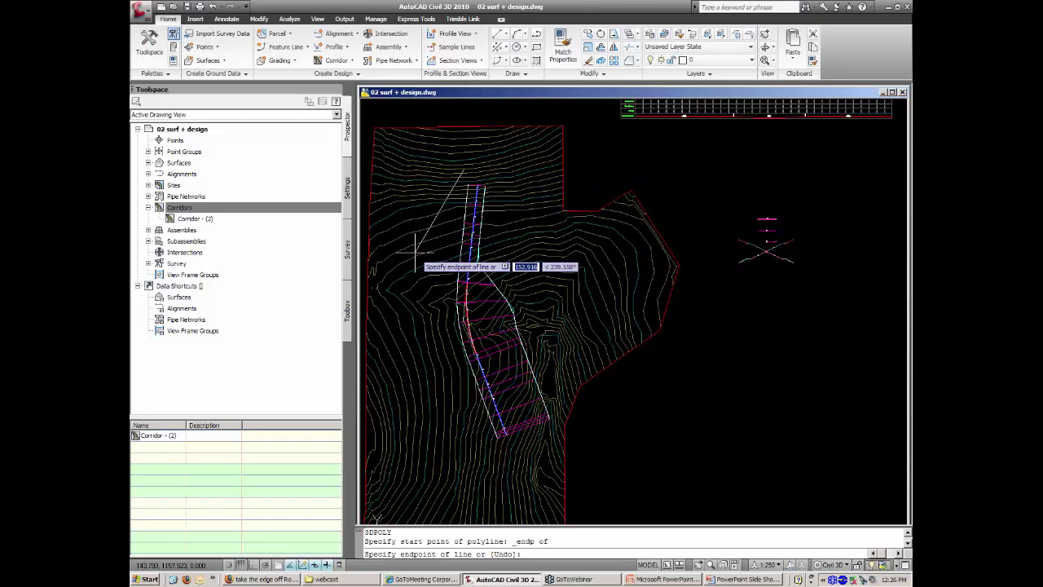
shift+right_click(415, 252)
click(441, 314)
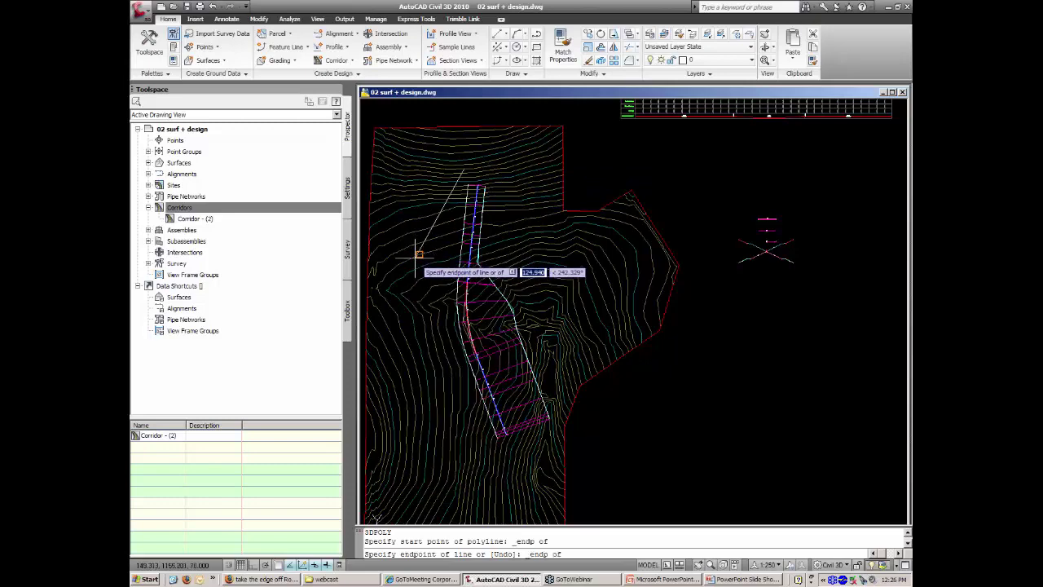
click(417, 251)
shift+right_click(441, 369)
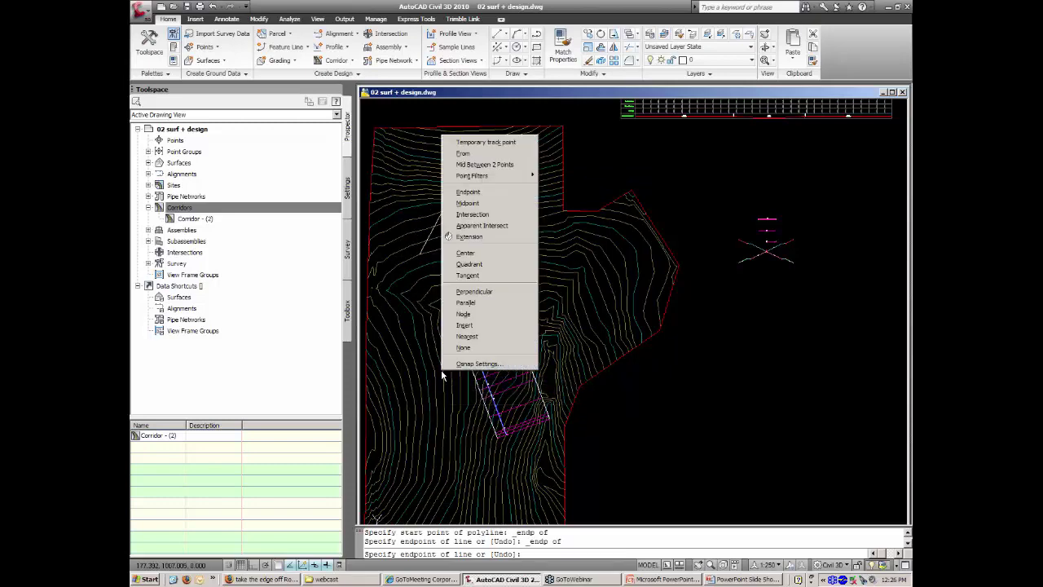
click(468, 191)
click(437, 304)
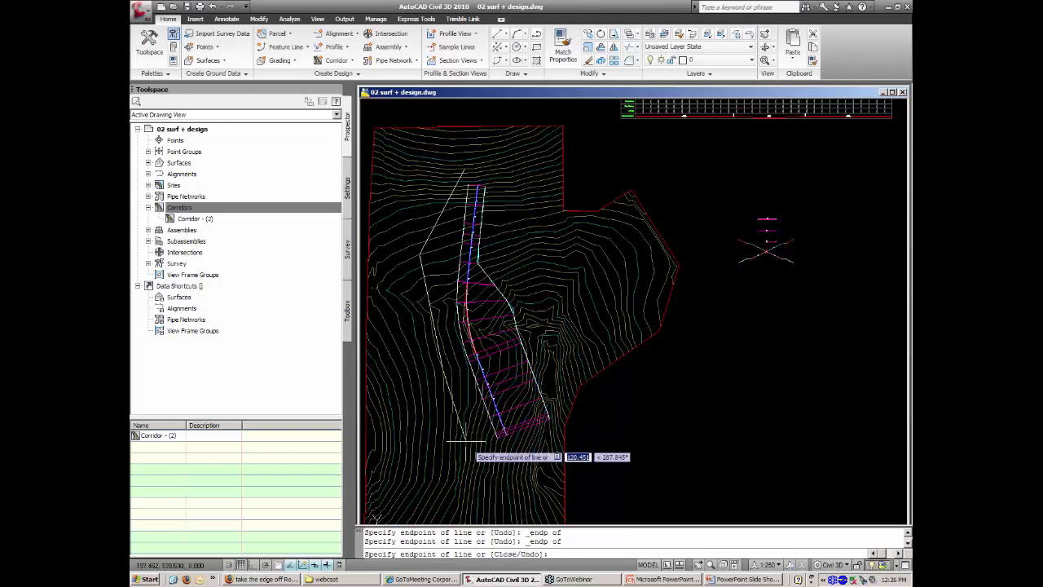
shift+right_click(479, 469)
key(e)
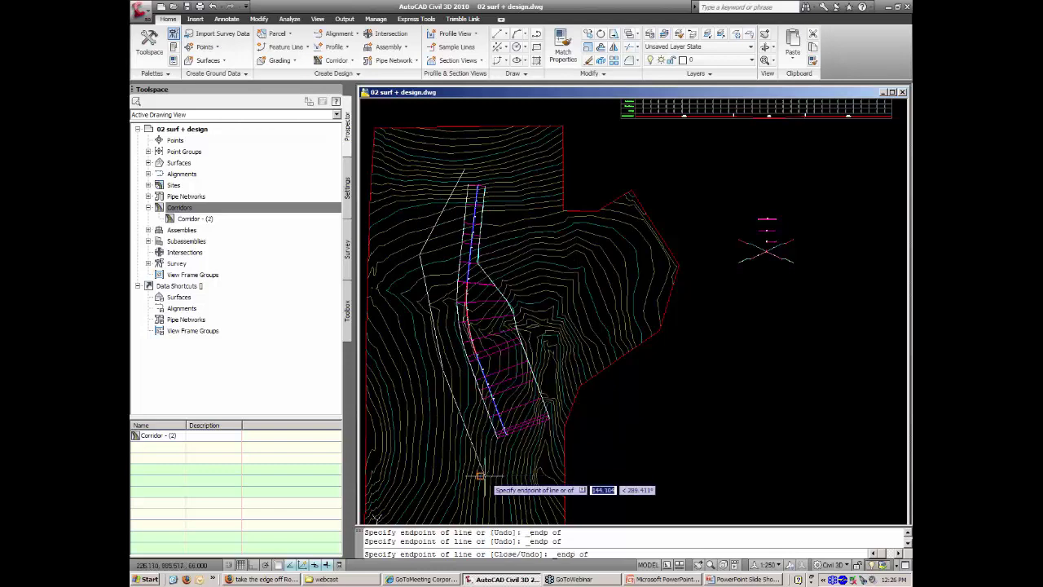
click(482, 473)
right_click(544, 360)
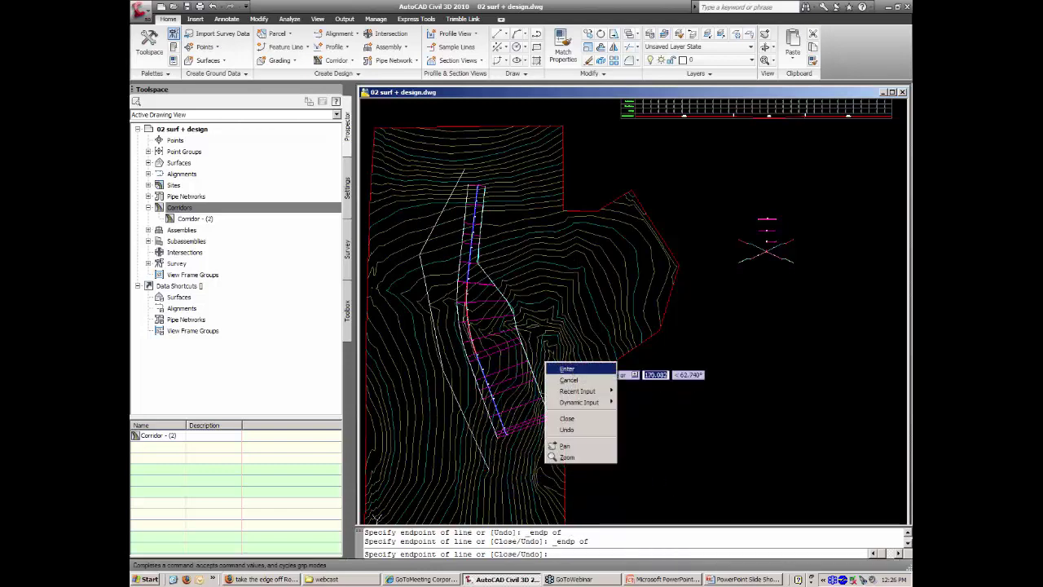
click(571, 374)
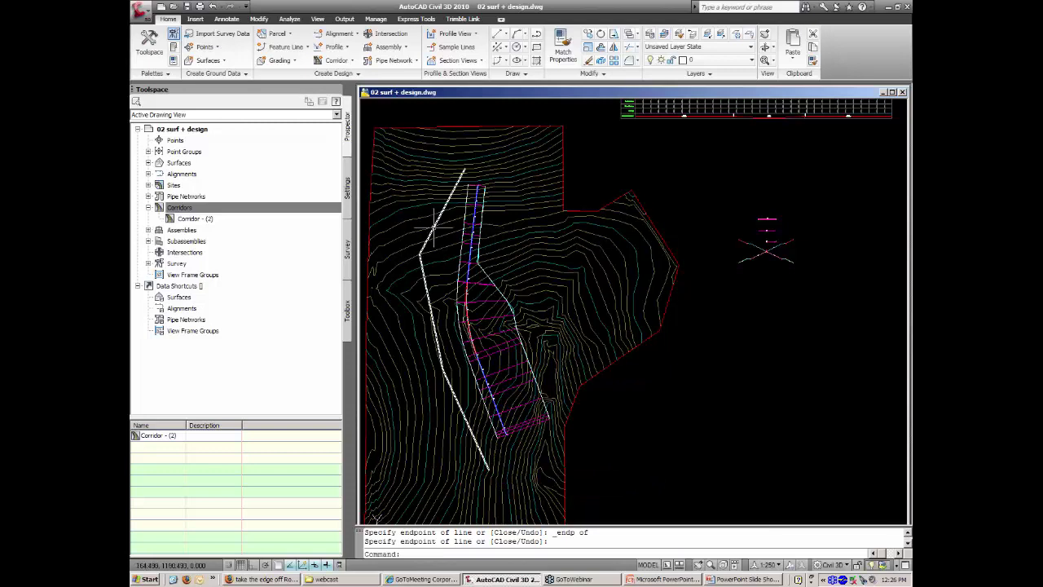
click(436, 220)
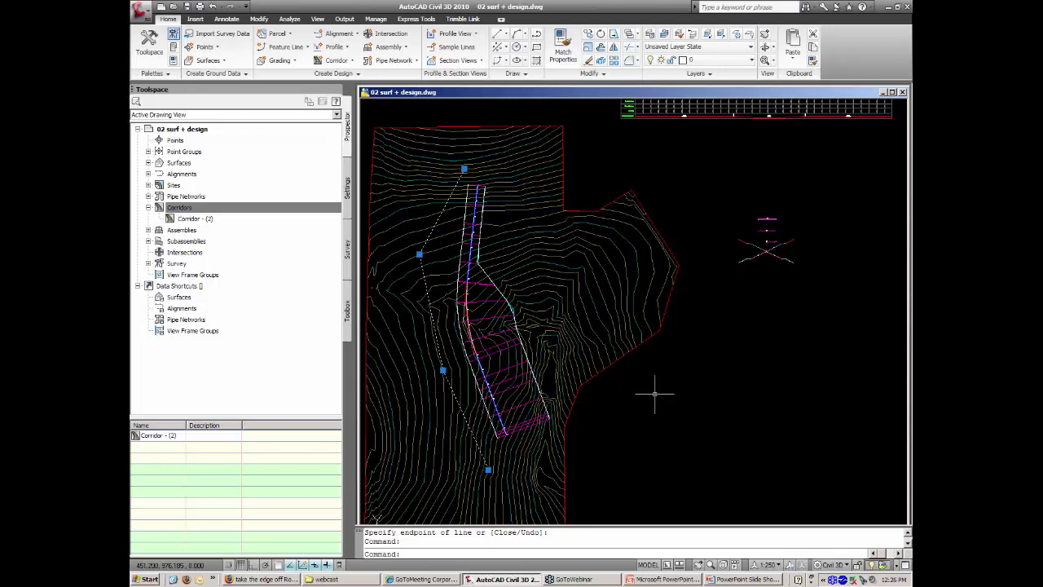
key(Escape)
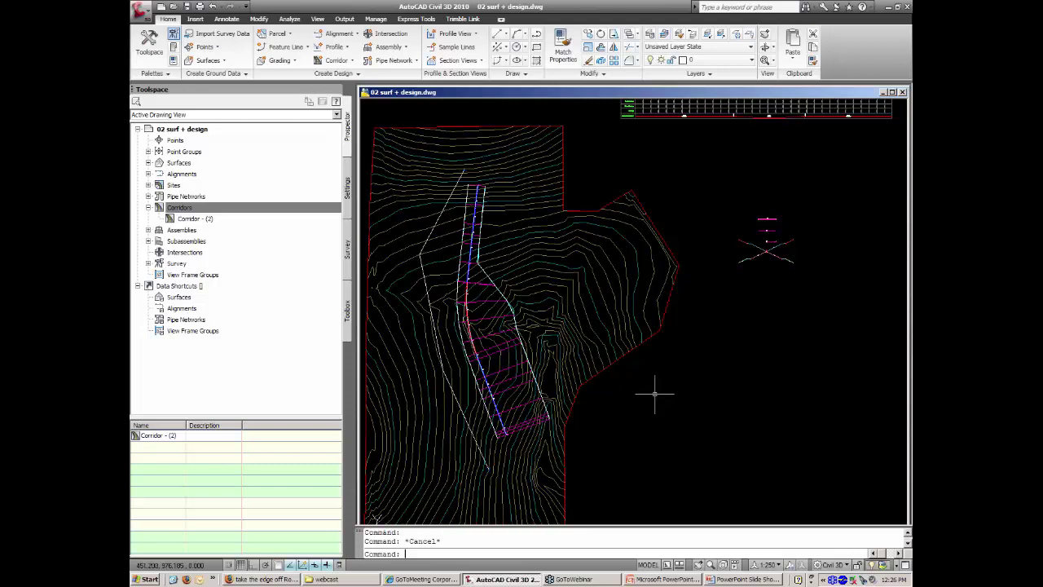
Open the target mapping for the Assembly - (1) region in the properties of Corridor - (2).
click(467, 241)
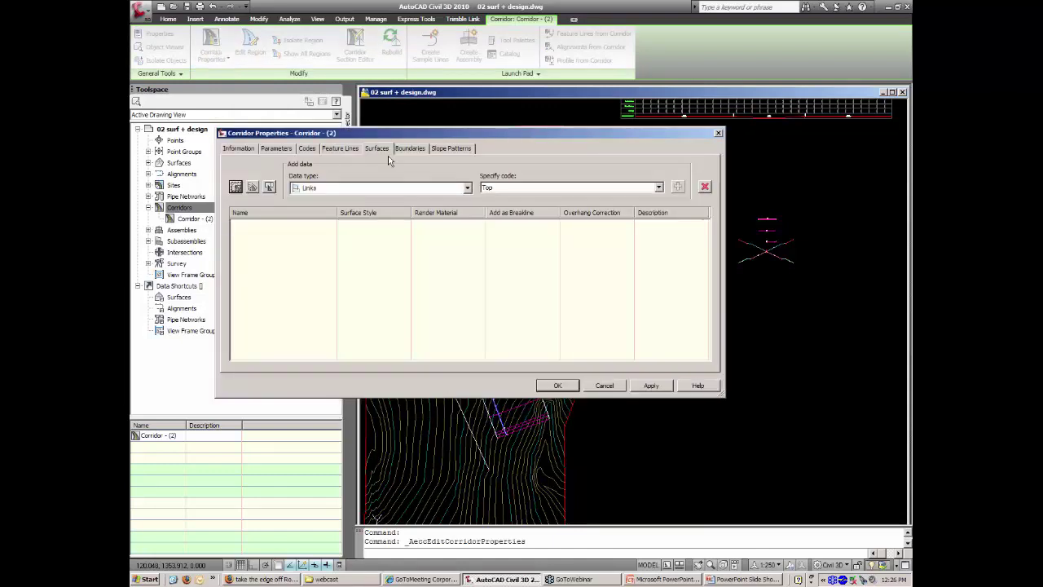
click(277, 149)
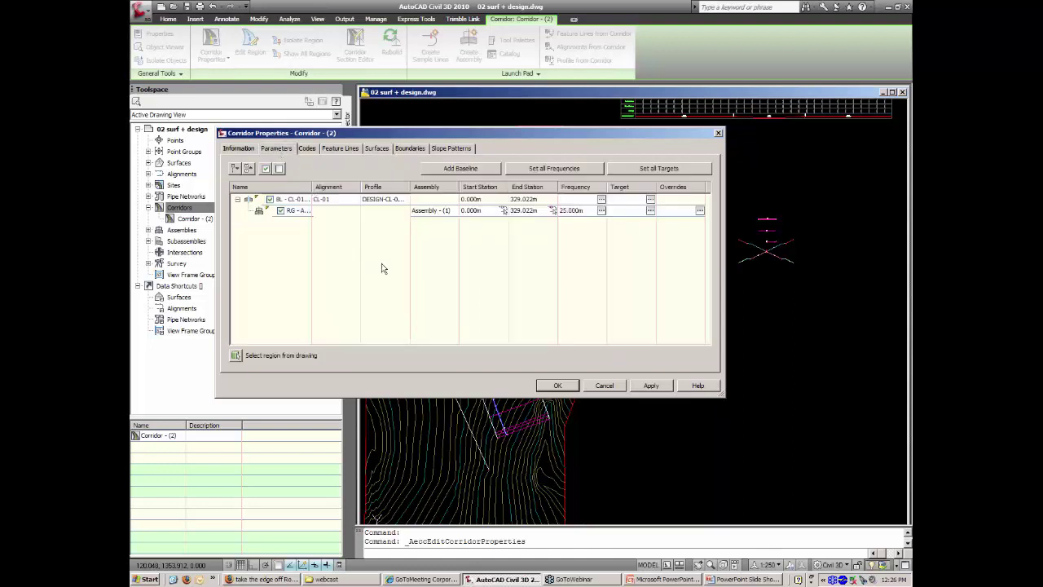
click(650, 211)
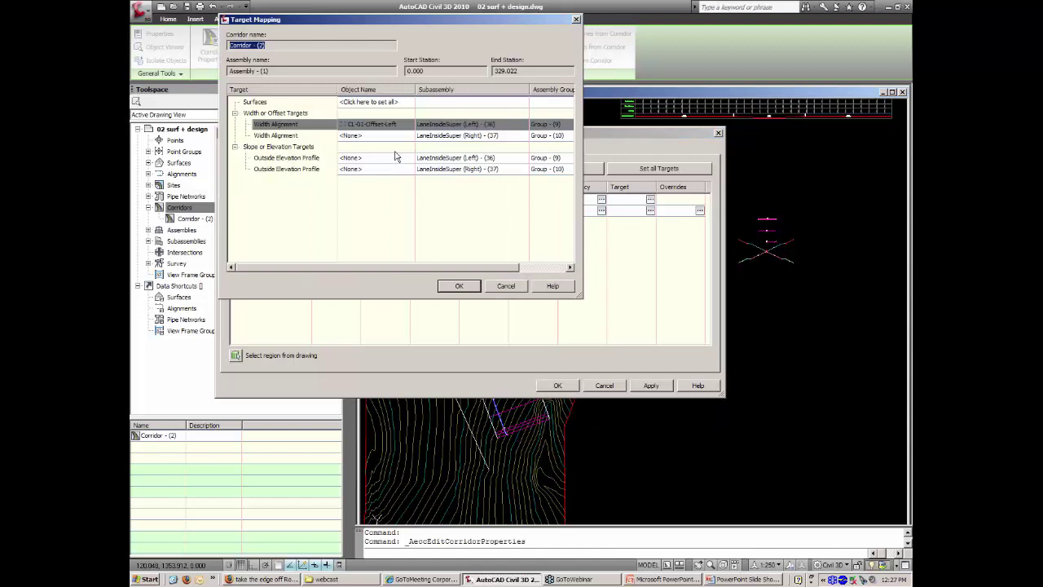
click(280, 127)
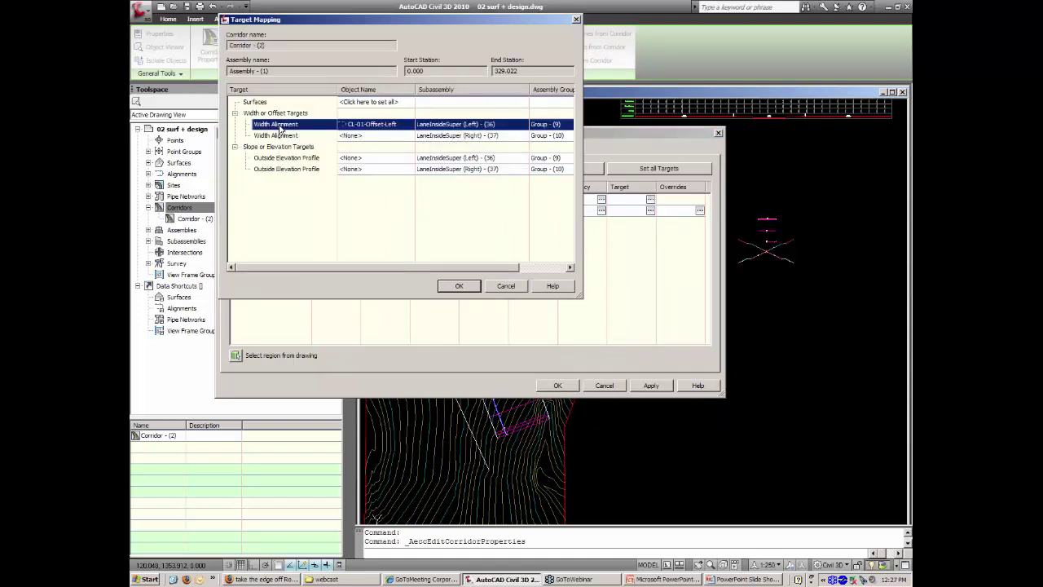
click(276, 137)
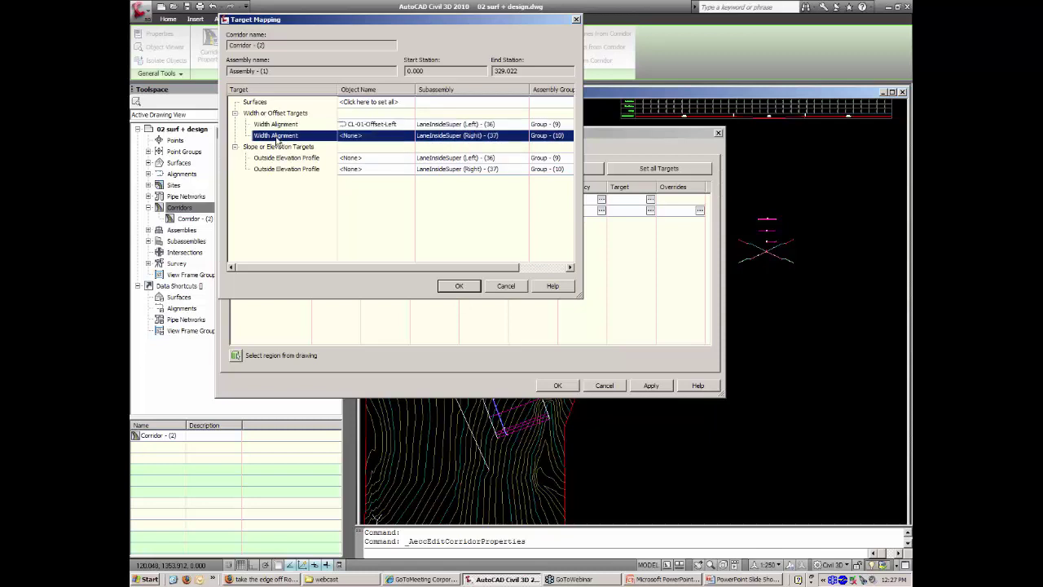
Target the right LaneInsideSuper's width to the 3D polyline west of the corridor, as a feature line, survey figure or polyline target, and rebuild.
click(385, 137)
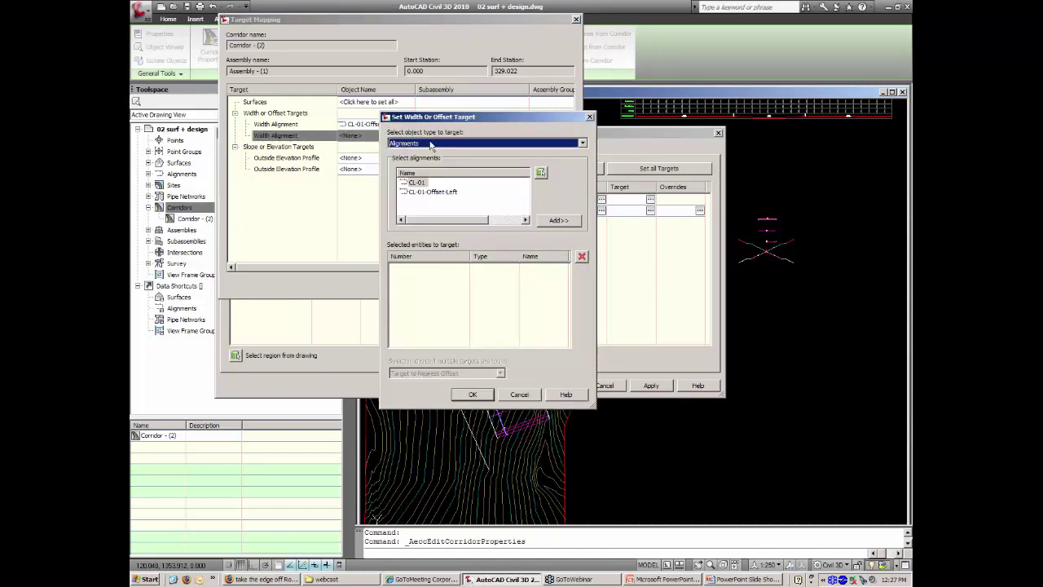
click(454, 146)
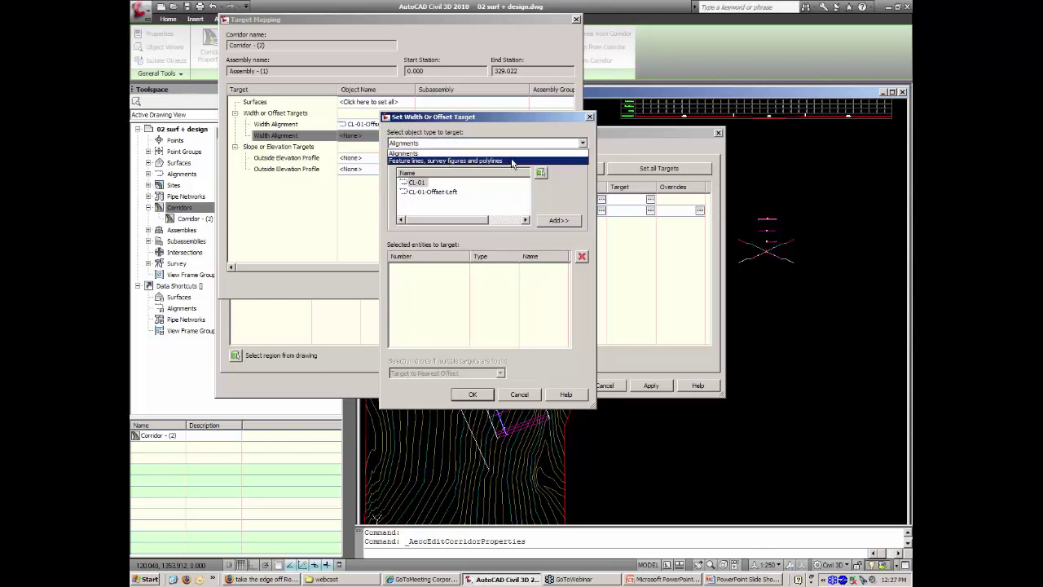
click(513, 161)
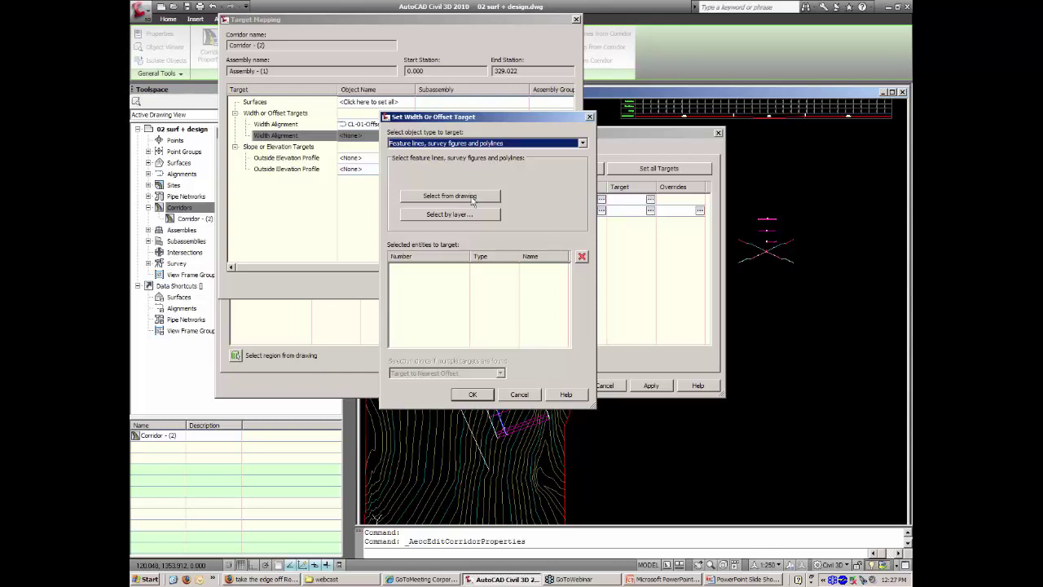
click(450, 196)
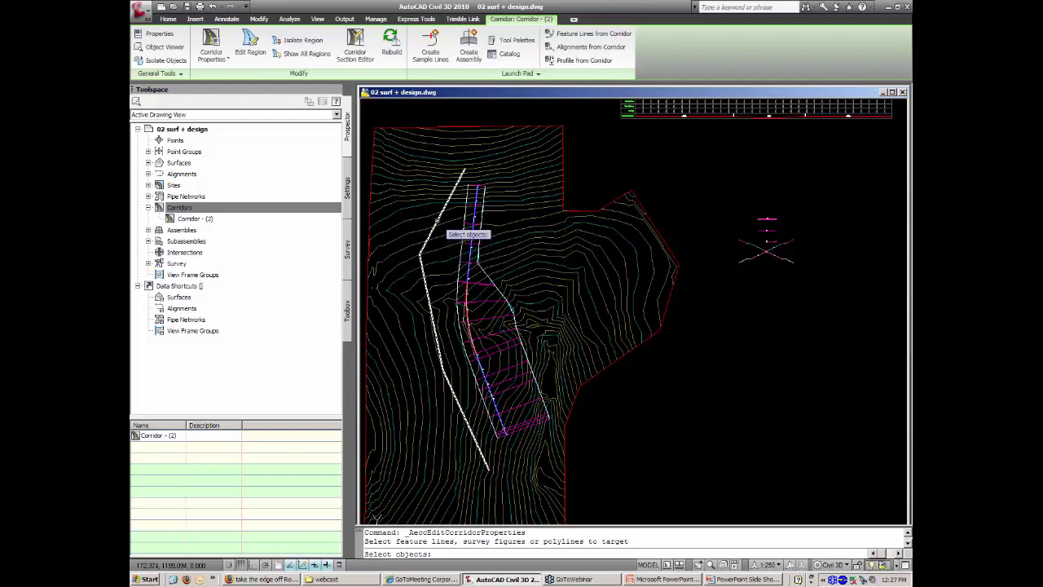
click(438, 221)
right_click(445, 228)
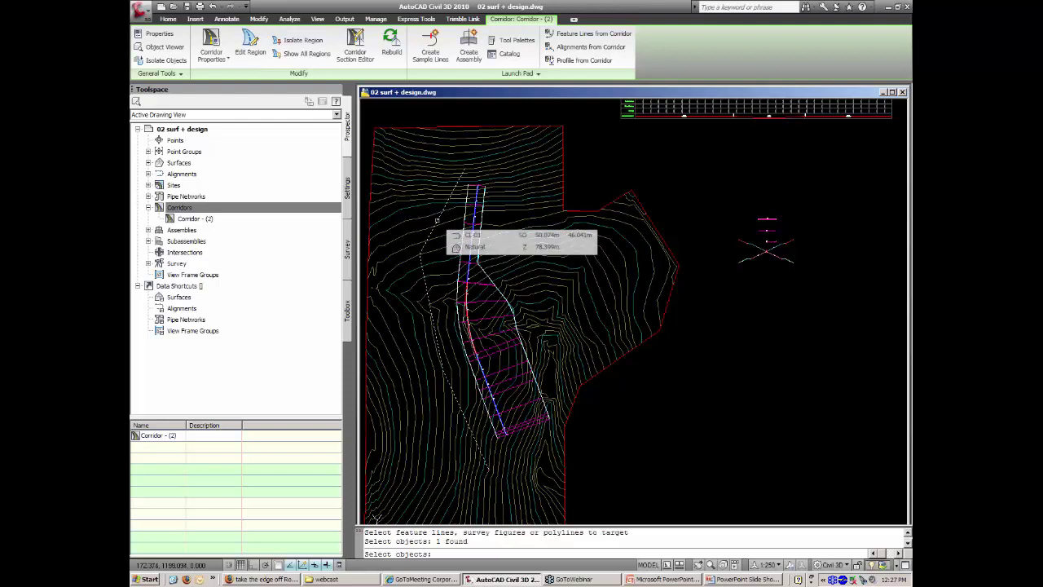
click(466, 234)
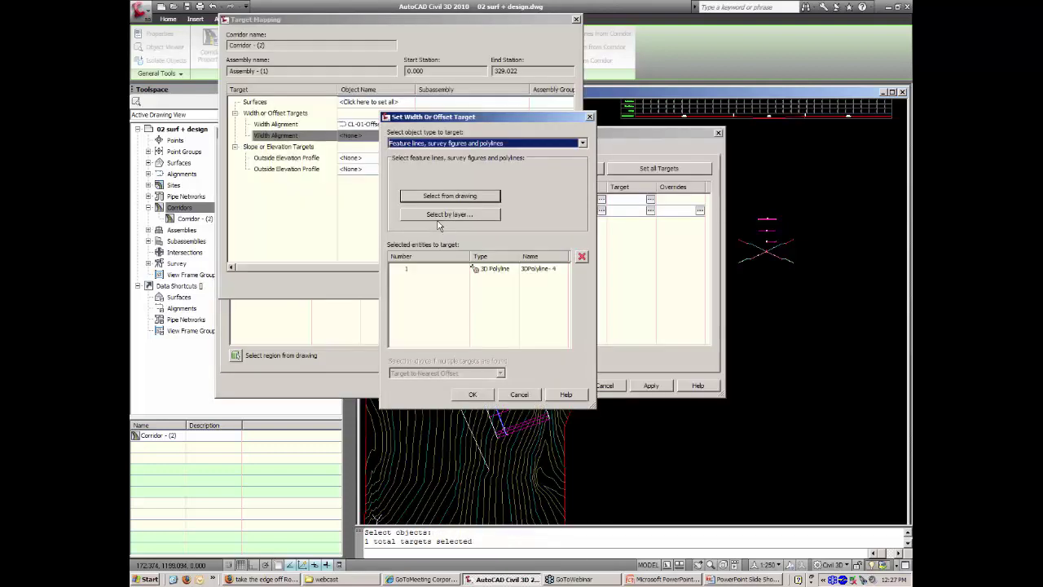
click(478, 396)
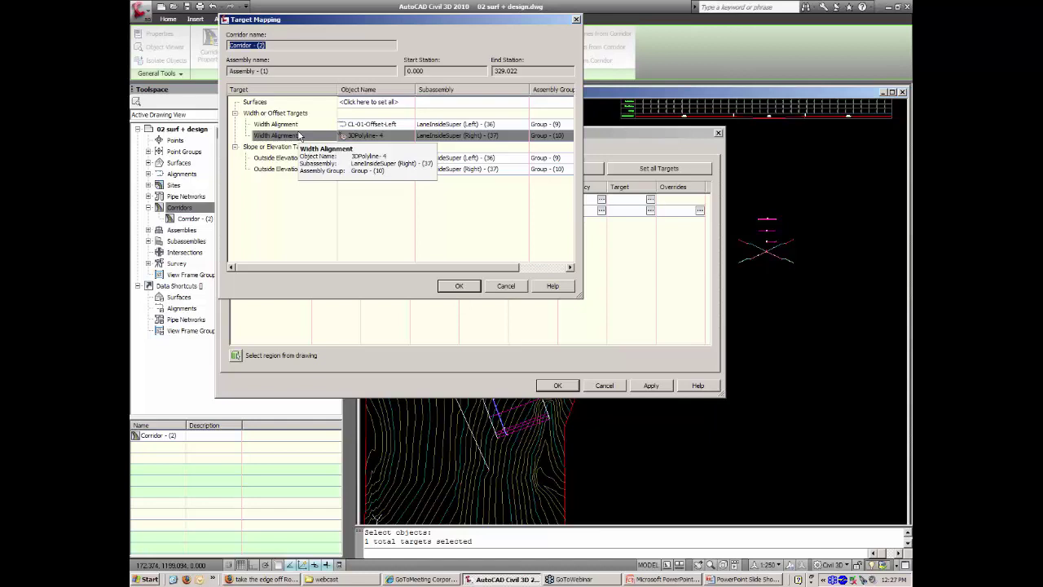
click(460, 287)
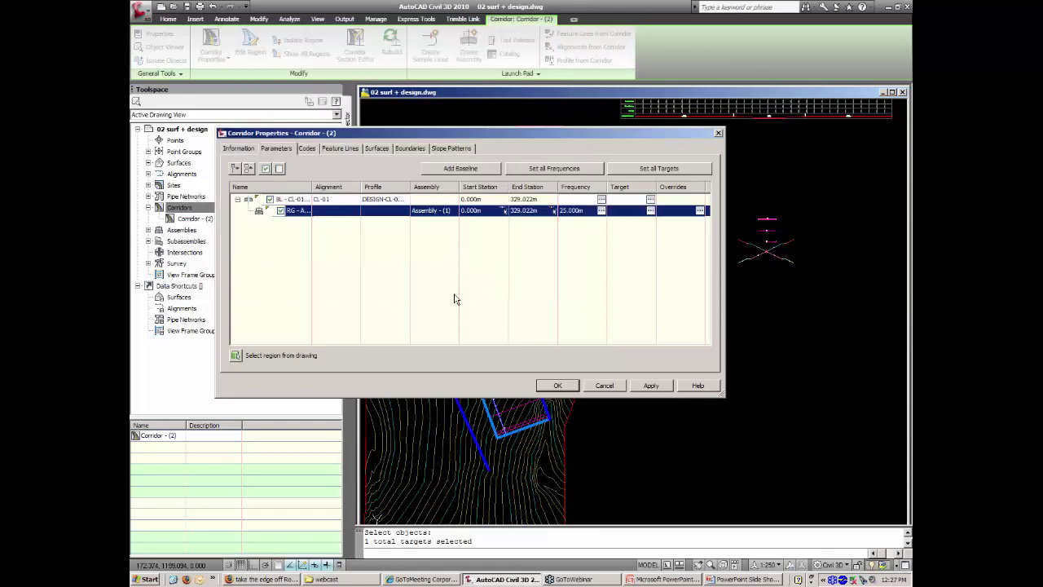
click(557, 385)
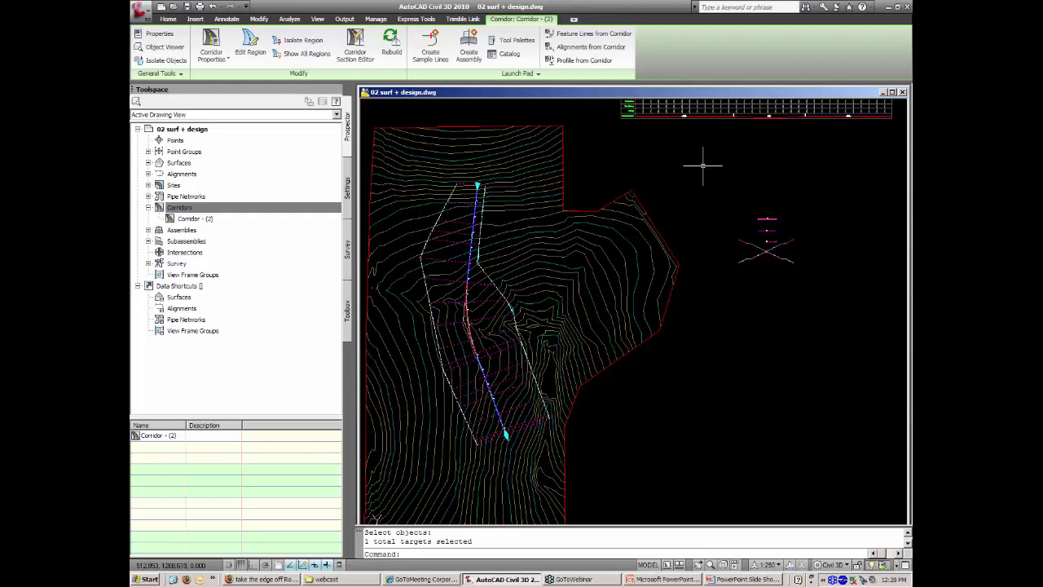
key(Escape)
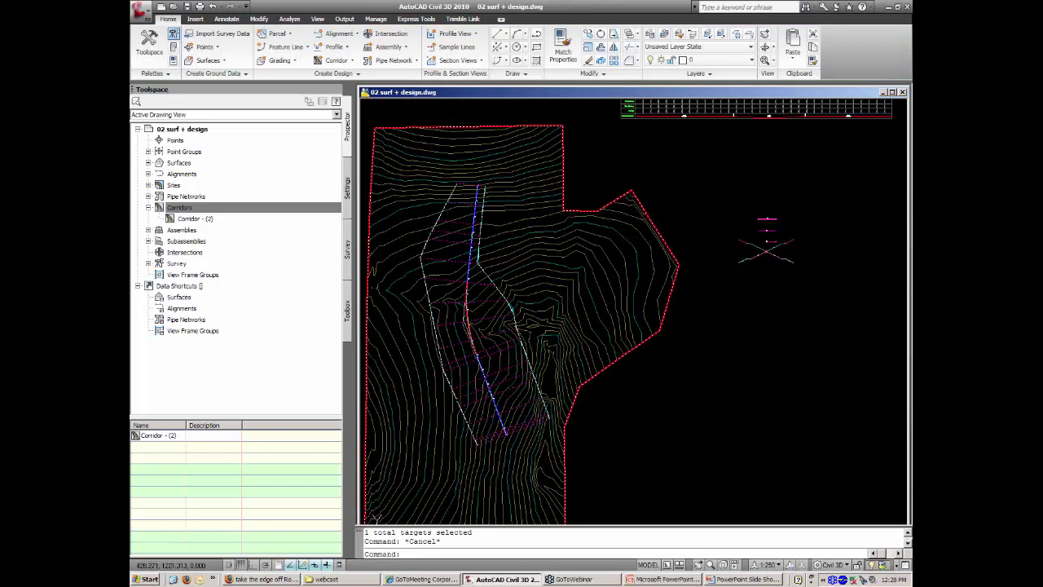
Switch to the PowerPoint slide show to review the Target Mapping slide, and return to the Civil 3D drawing.
click(176, 48)
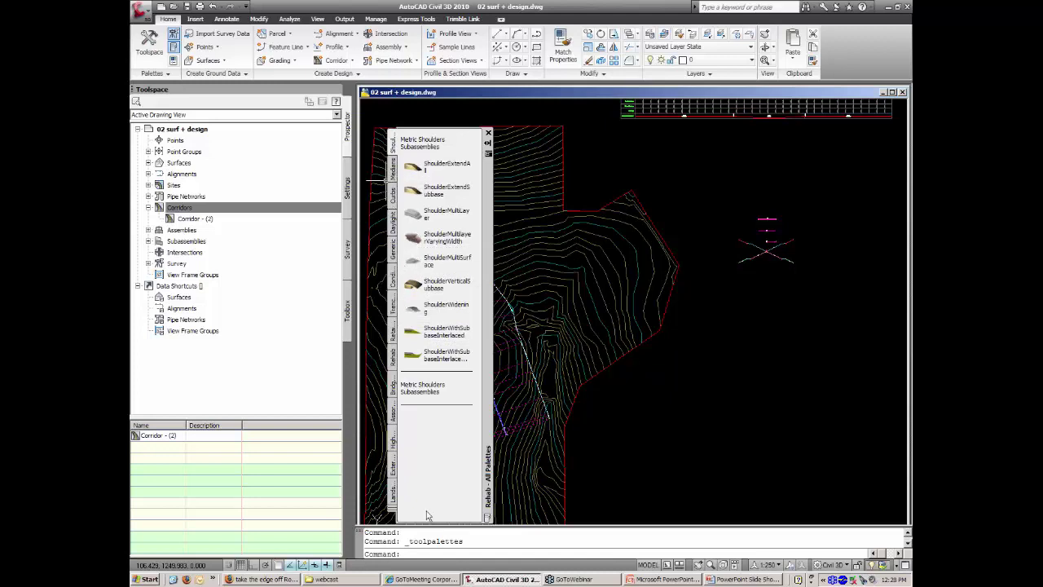
click(729, 580)
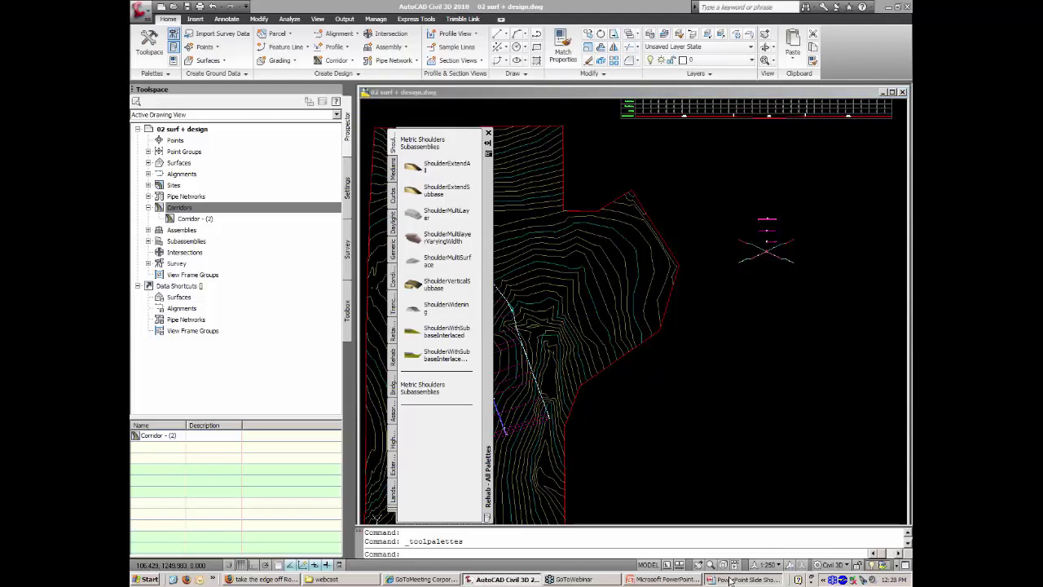
key(Right)
key(Left)
key(Left)
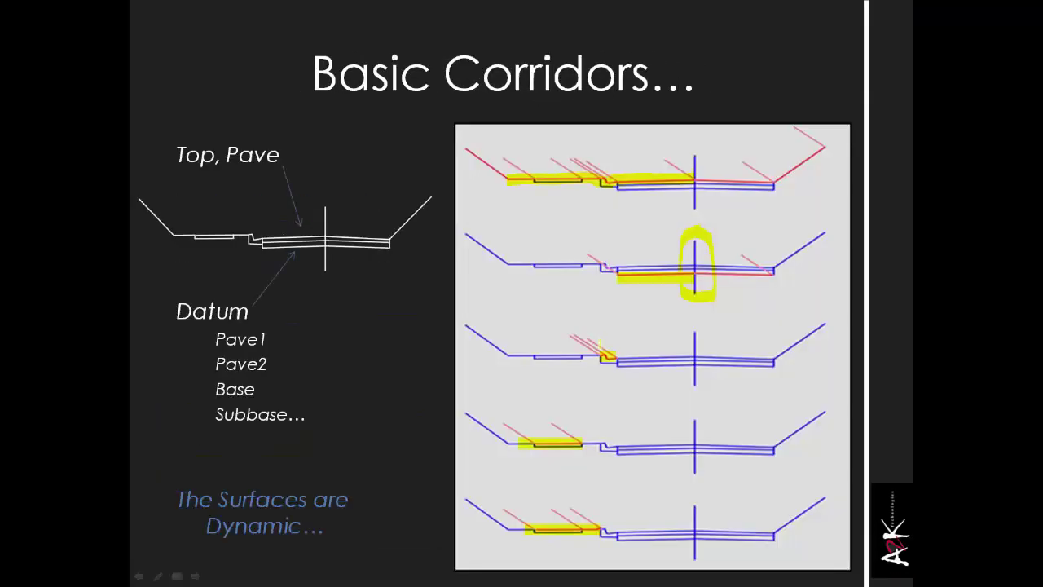
key(Left)
key(Right)
key(Right)
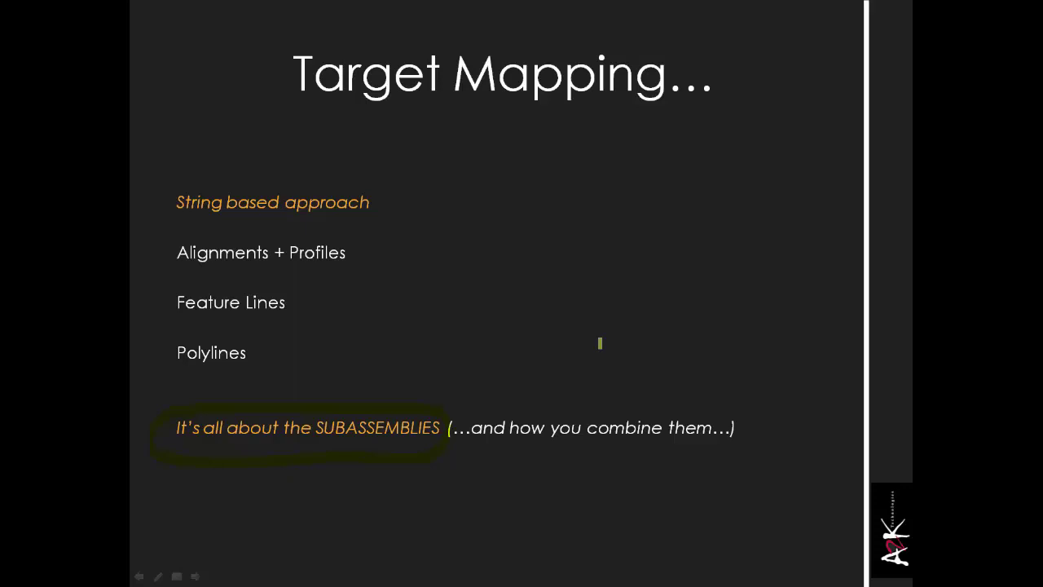
key(alt+Tab)
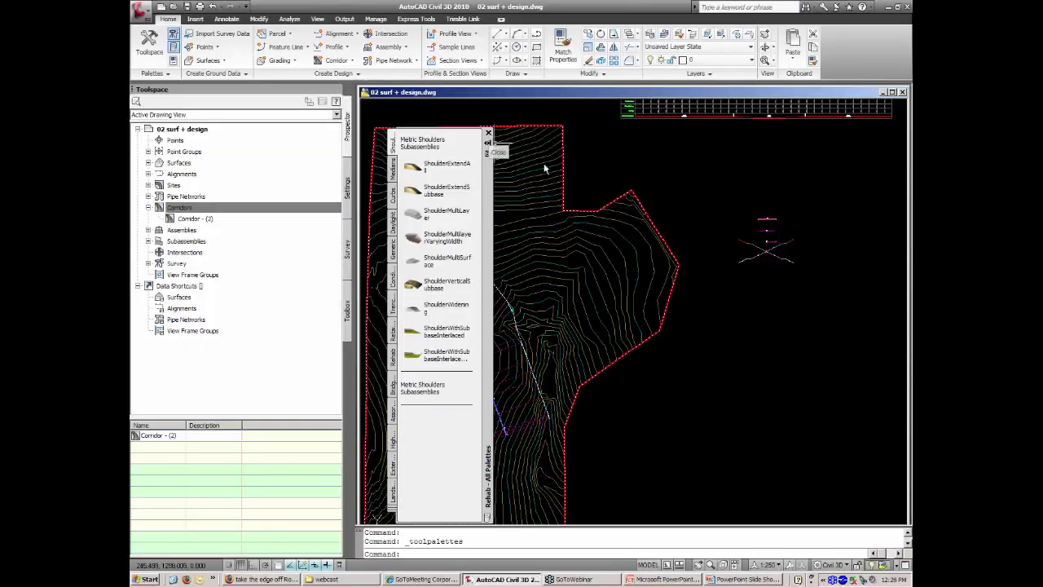
key(ctrl+3)
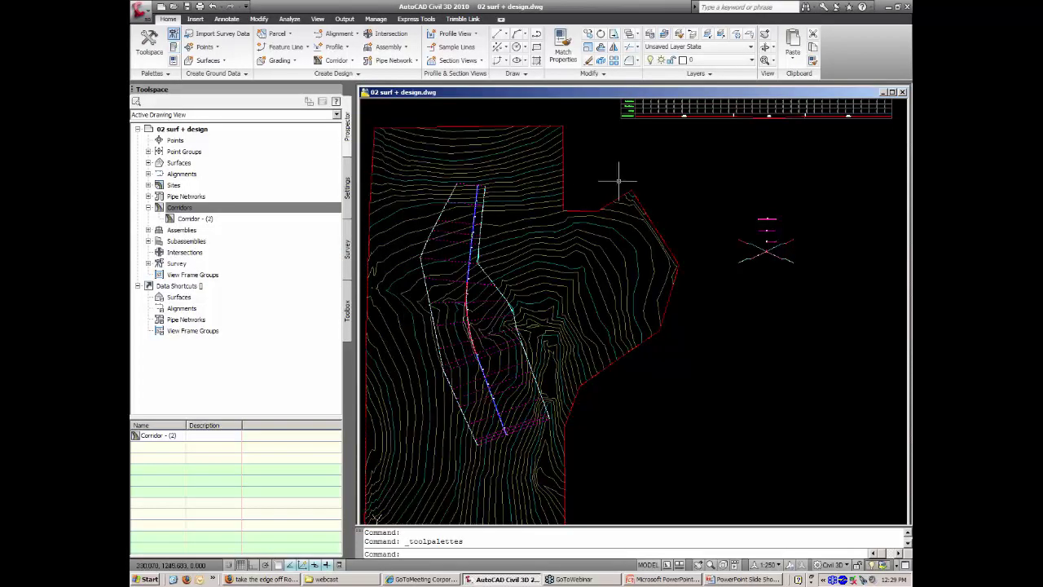
Examine the right lane of the uppermost assembly and the plain link of the assembly below it.
middle_drag(617, 174, 560, 180)
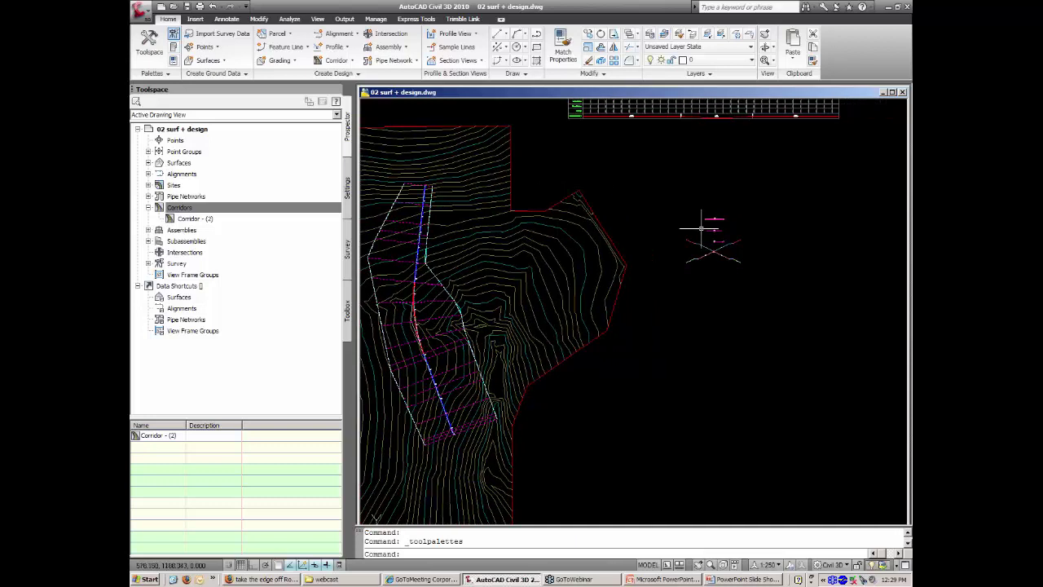
text(z)
key(Return)
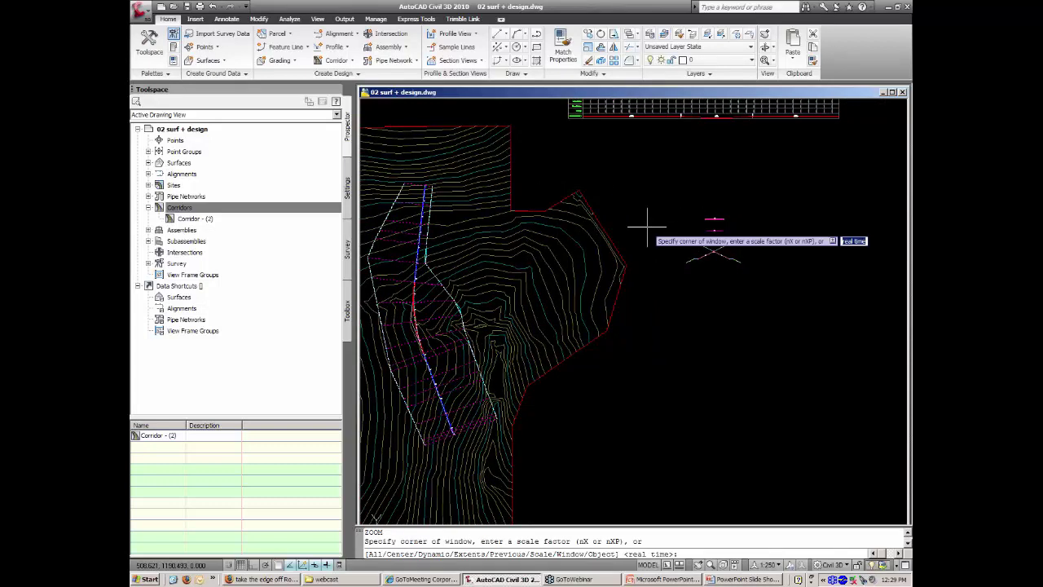
click(705, 219)
click(736, 248)
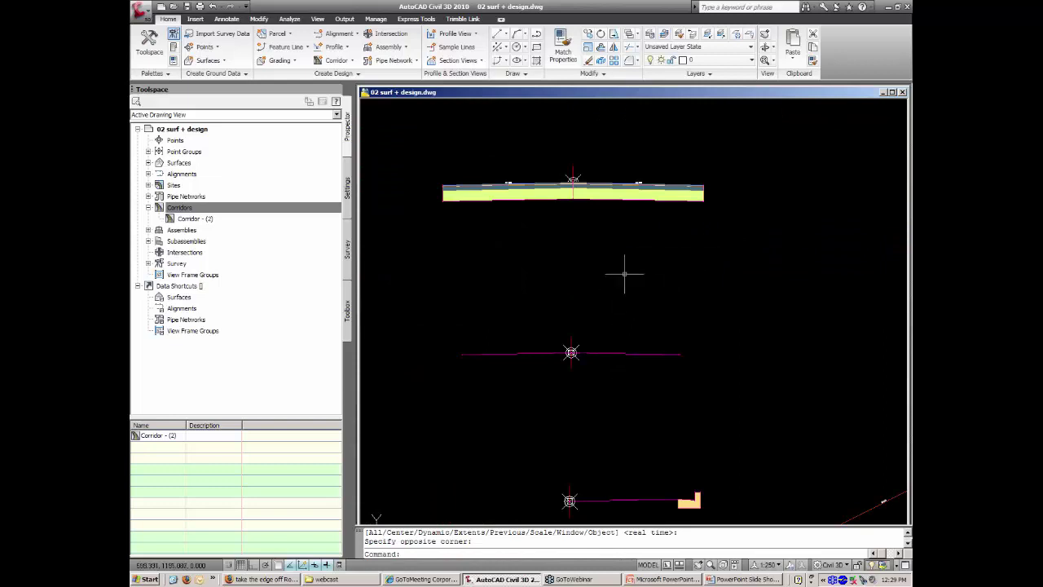
click(641, 201)
click(633, 220)
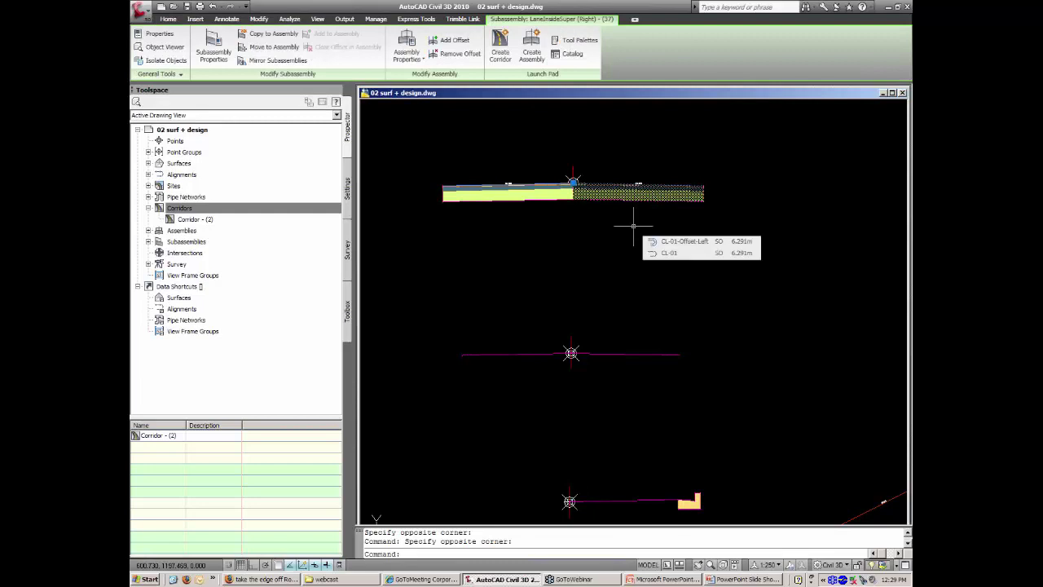
click(607, 354)
key(Escape)
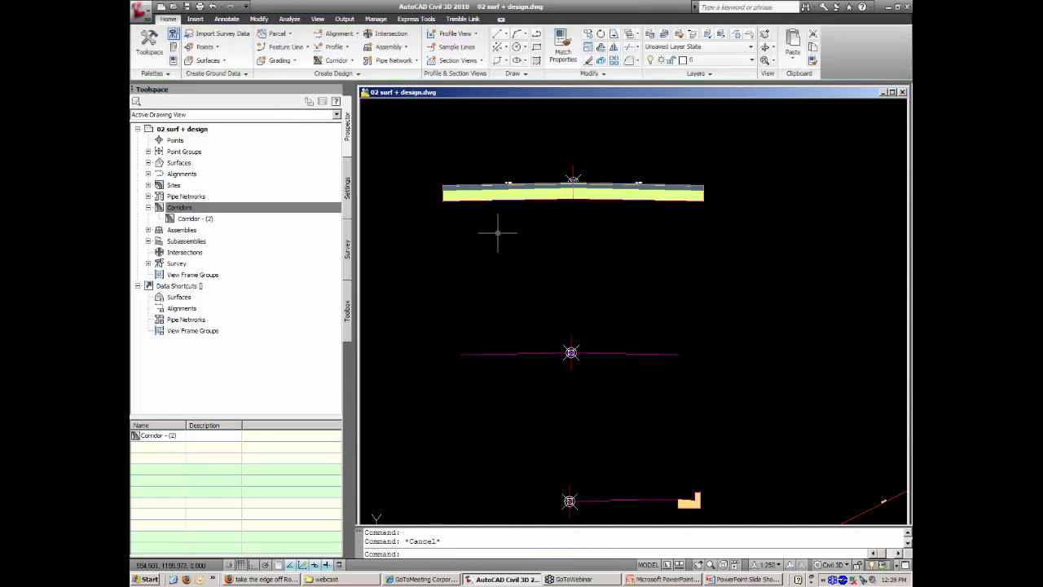
Read the help topic for the LinkWidthAndSlope subassembly among the metric generic subassemblies, and close it.
click(173, 46)
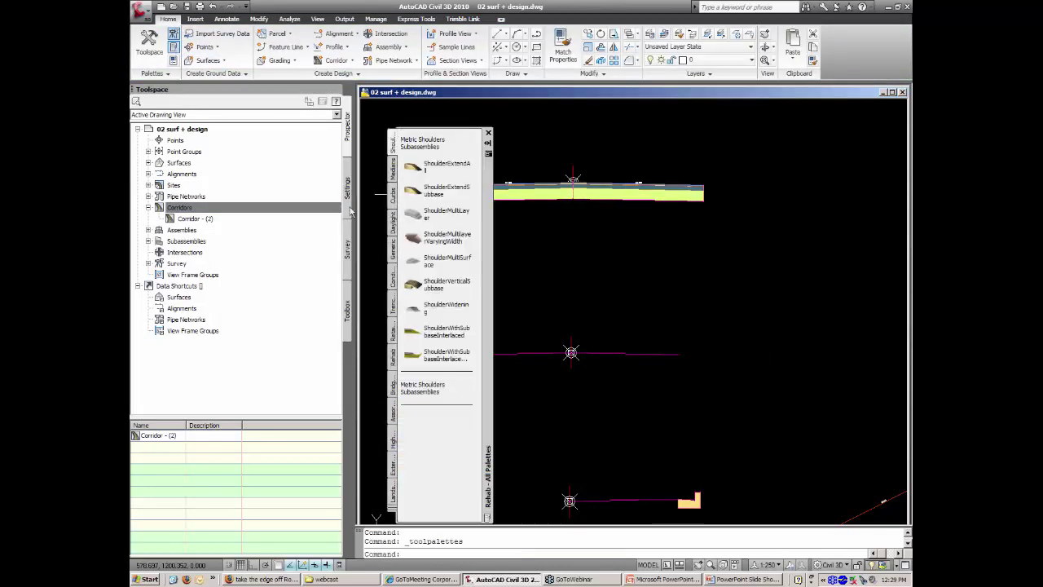
click(393, 255)
mouse_move(477, 234)
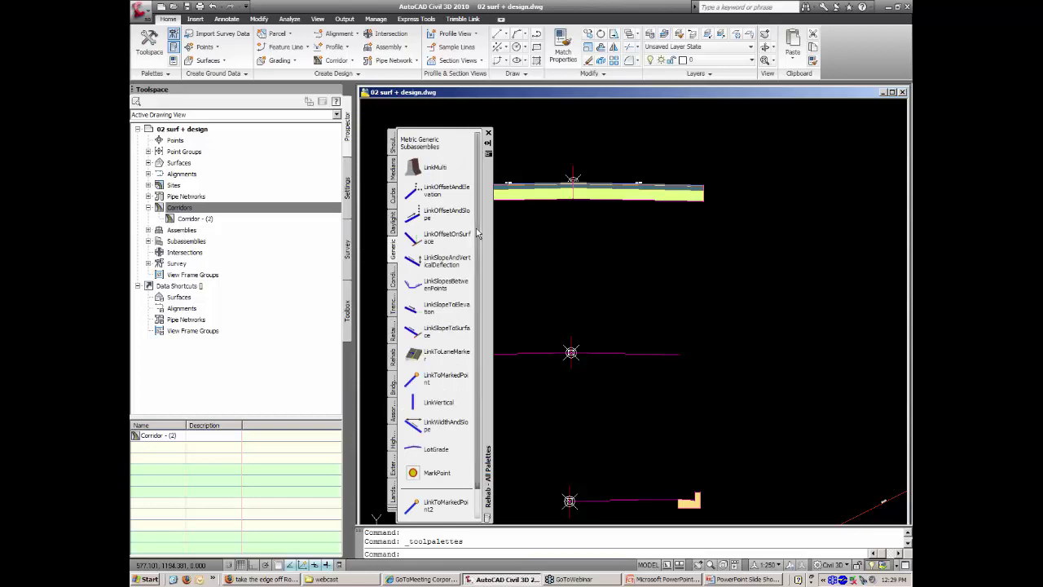
scroll(478, 261, down, 1)
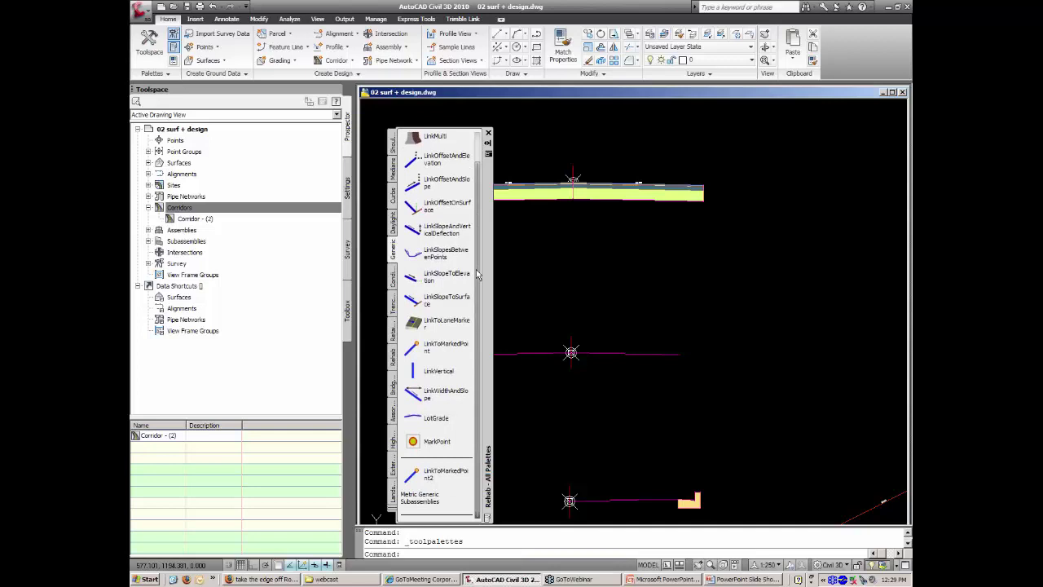
right_click(452, 396)
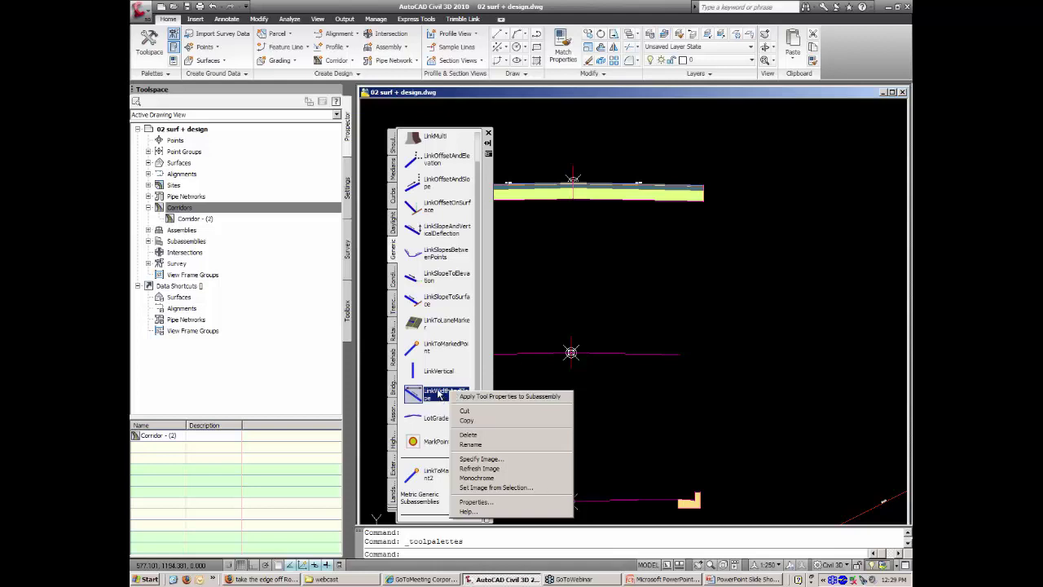
click(480, 513)
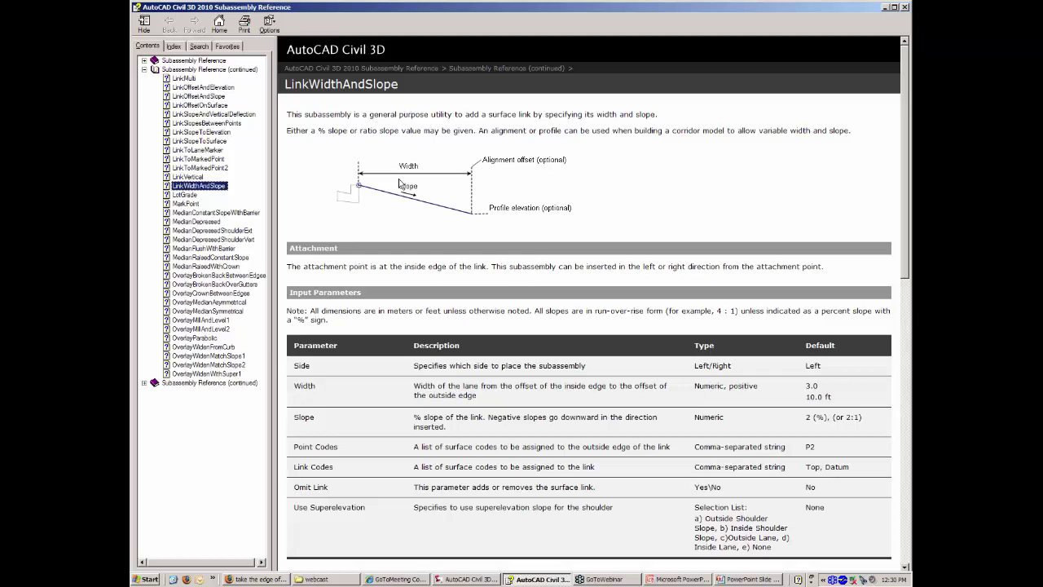
click(498, 163)
double_click(136, 9)
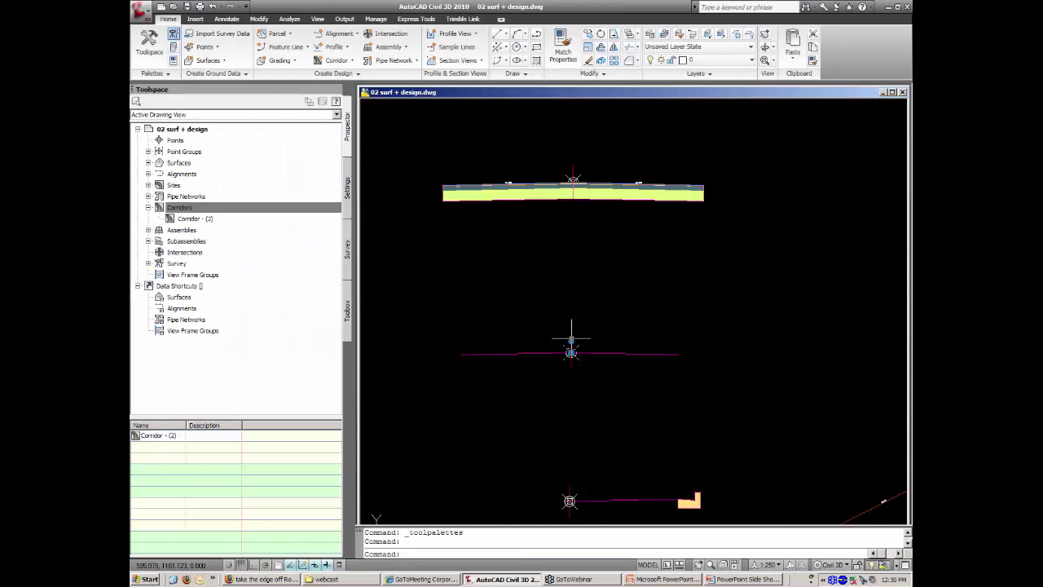
click(571, 352)
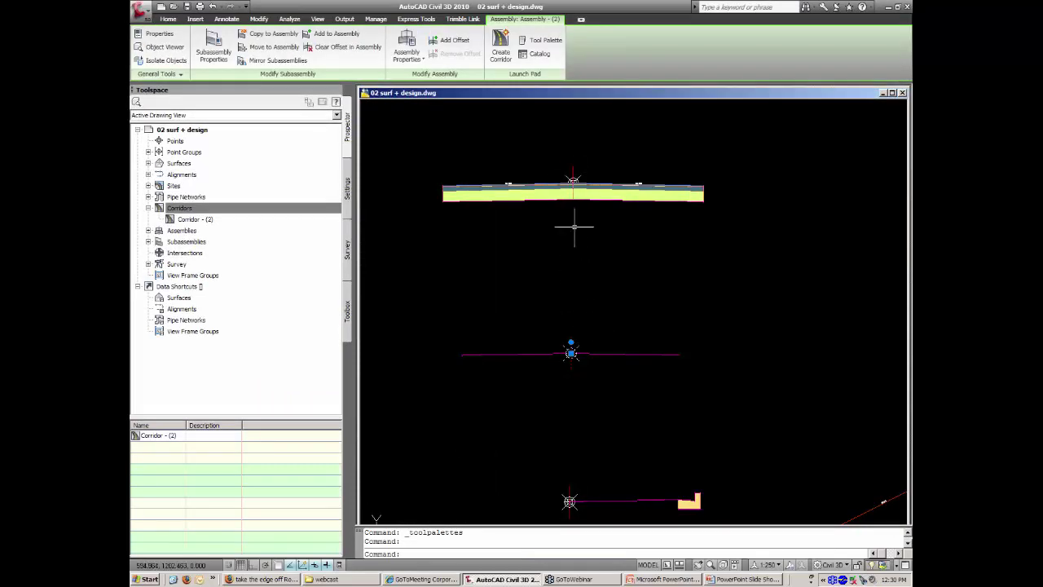
scroll(590, 275, down, 5)
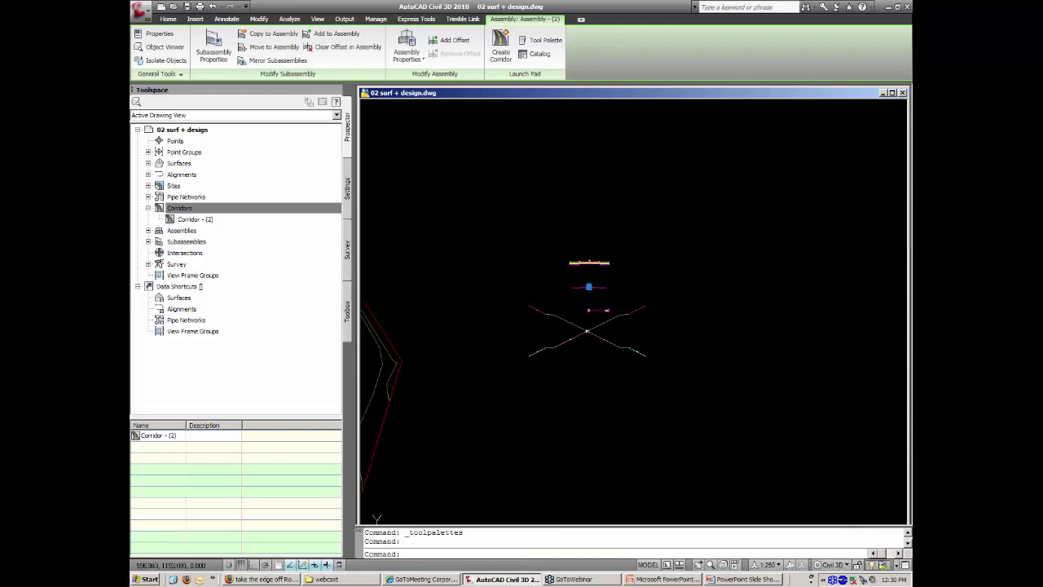
middle_drag(592, 274, 612, 283)
key(Escape)
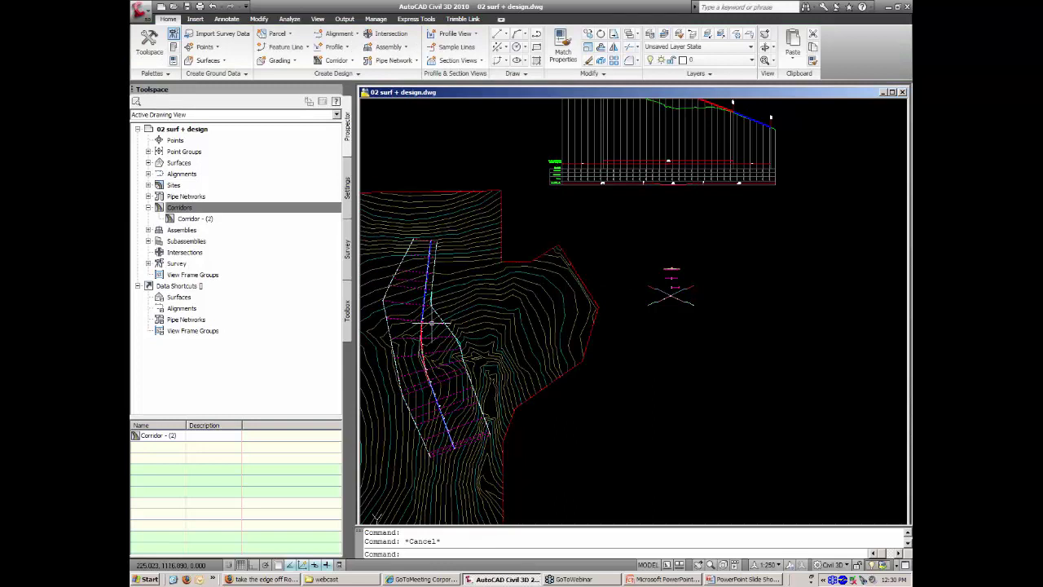
Assign Assembly - (2) to the region of Corridor - (2) in the corridor properties, and open the region's target mapping.
right_click(198, 220)
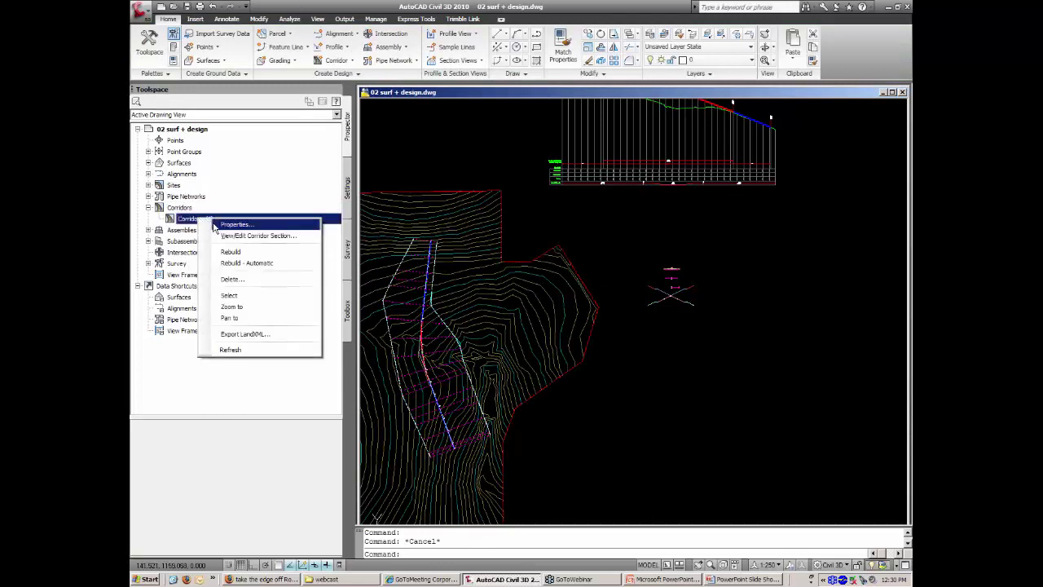
click(222, 224)
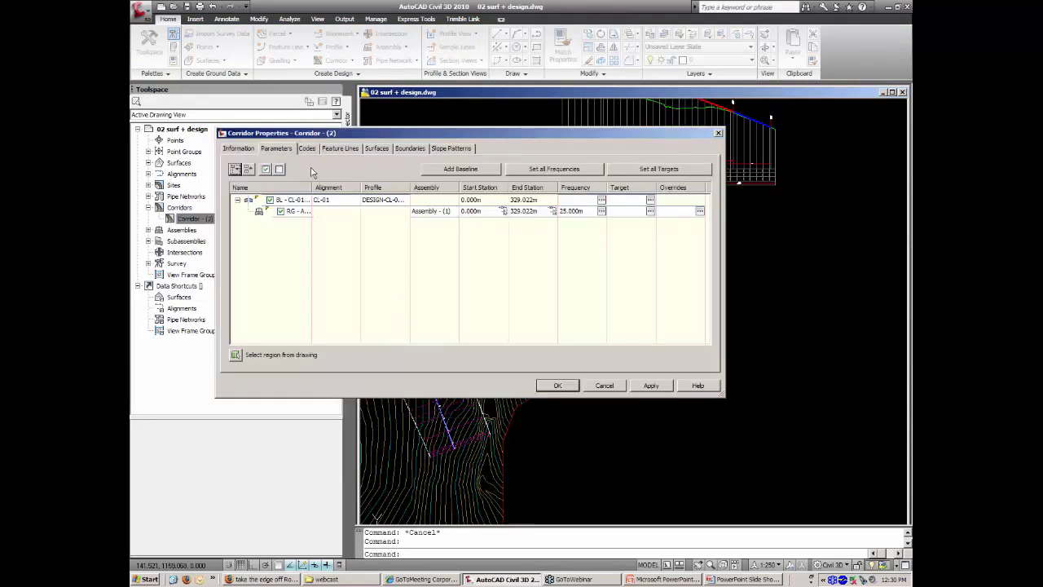
right_click(420, 211)
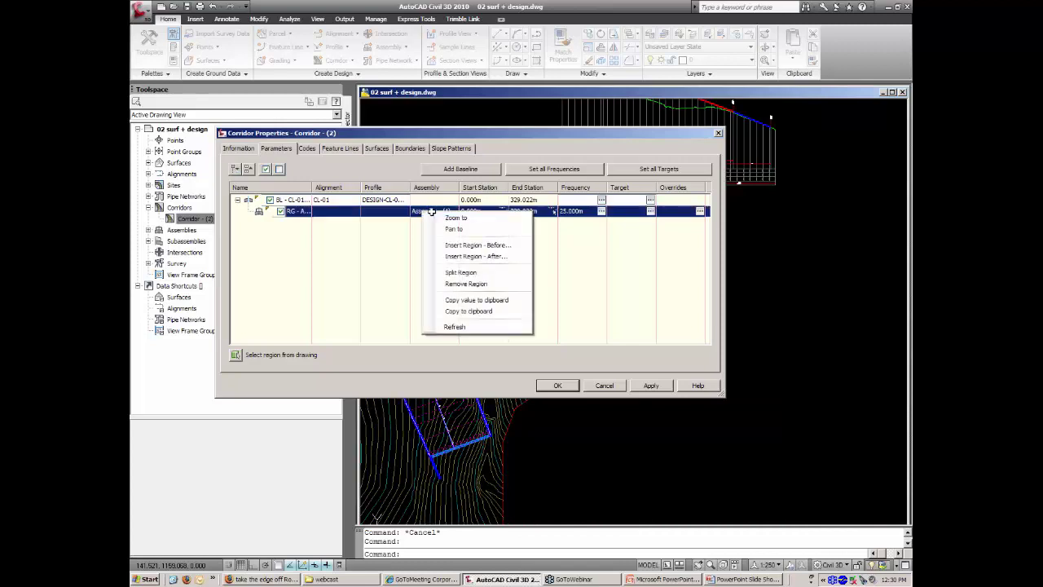
click(430, 211)
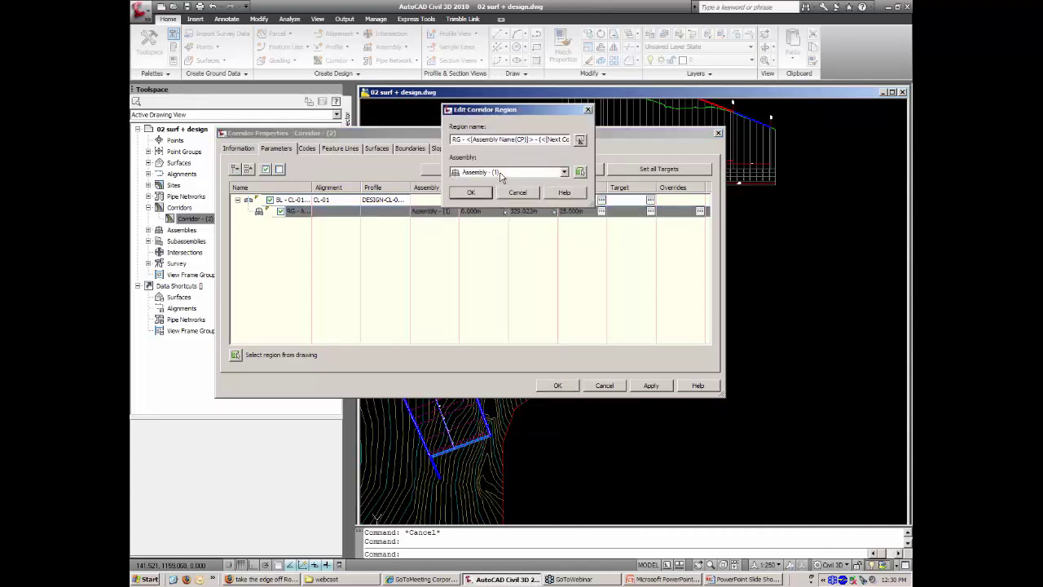
click(500, 174)
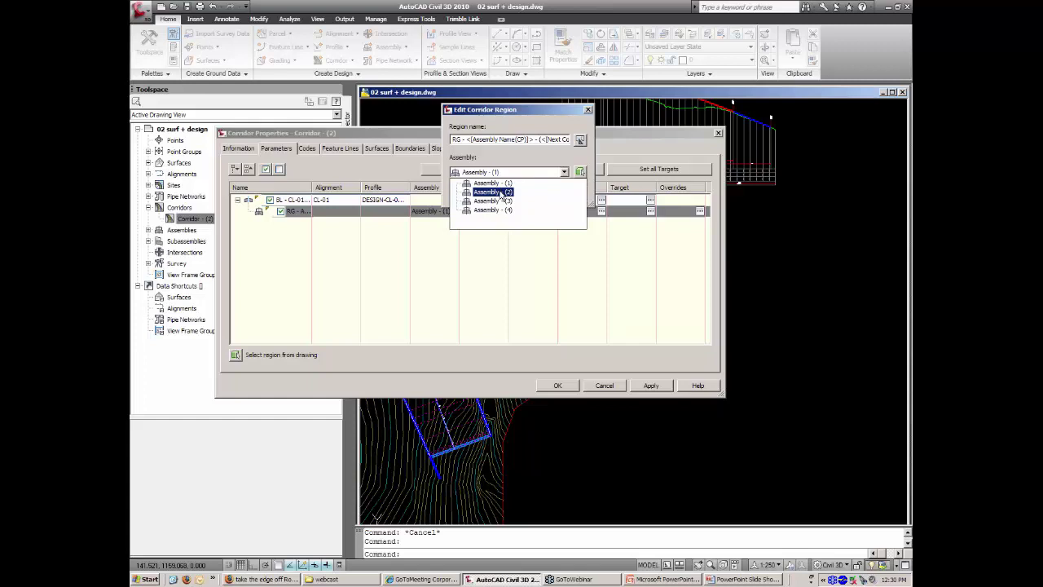
click(501, 193)
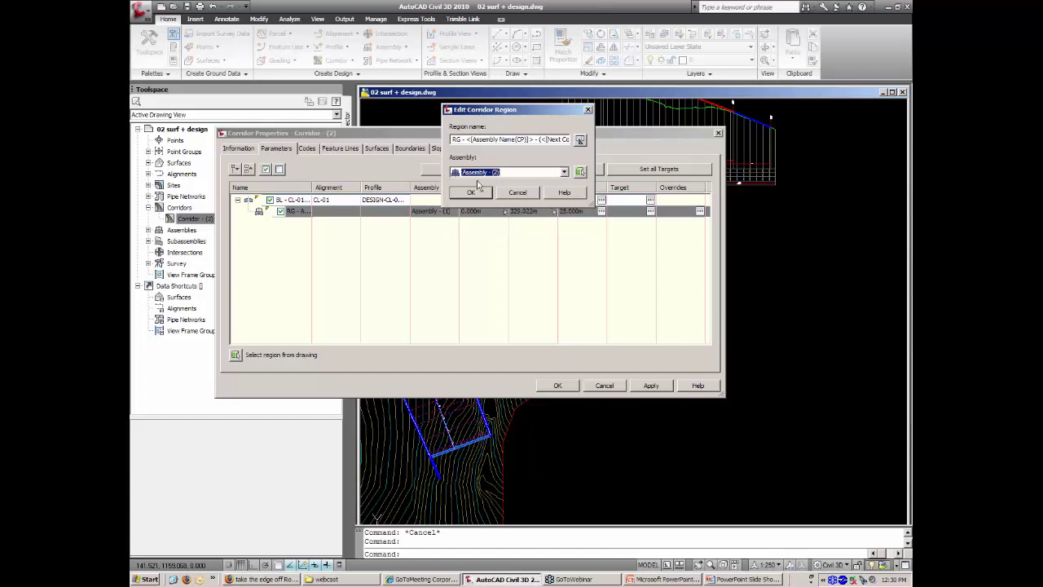
click(477, 195)
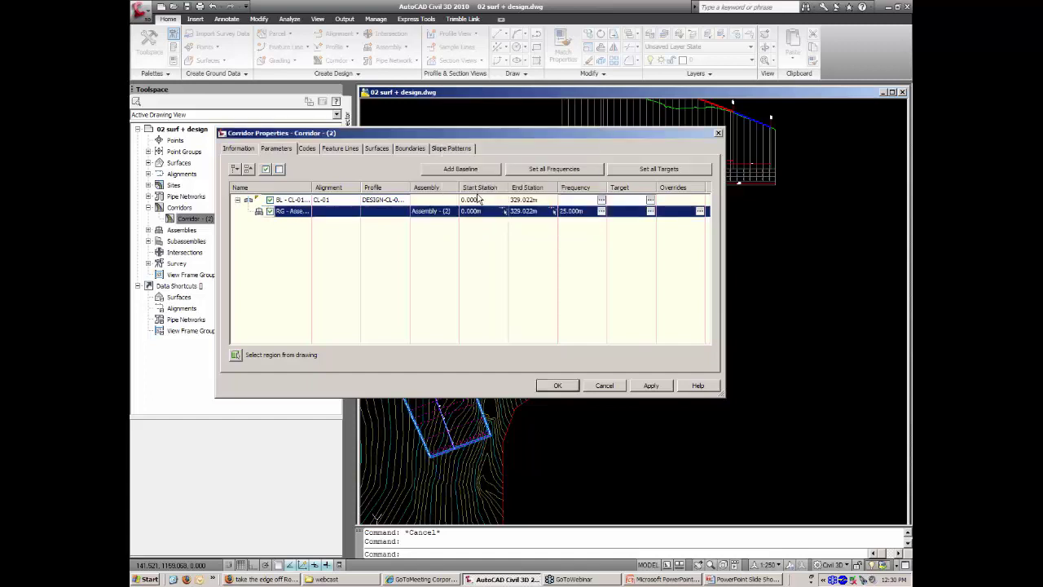
click(650, 212)
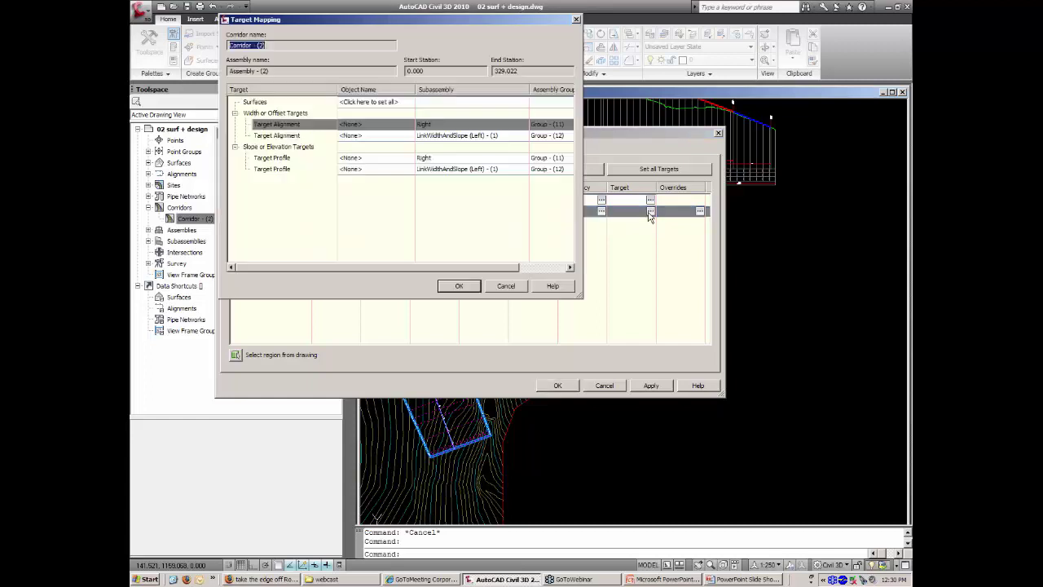
Set the width target of the Right subassembly to the alignment CL-01-Offset-Left.
click(393, 124)
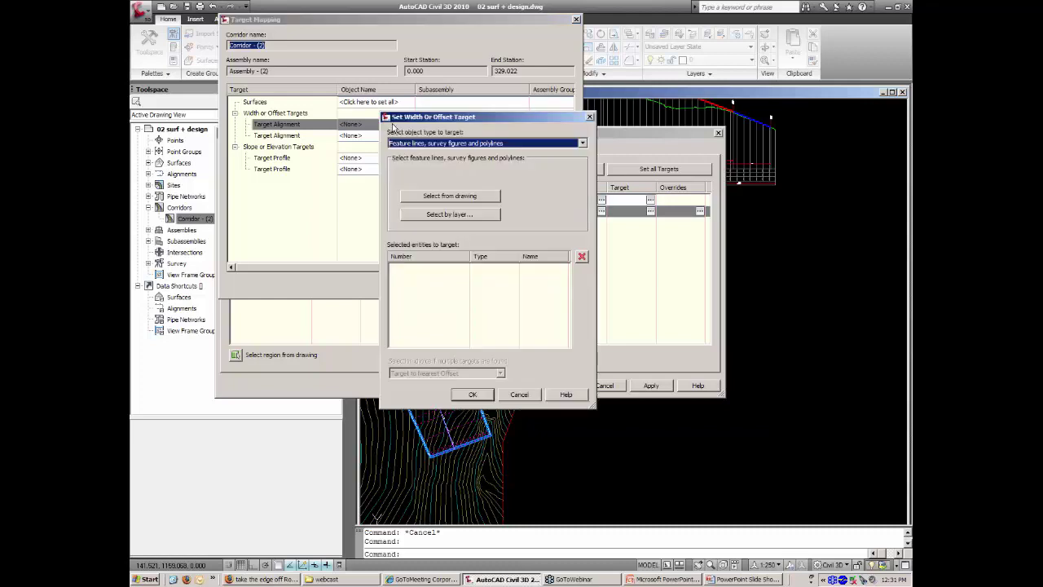
click(445, 144)
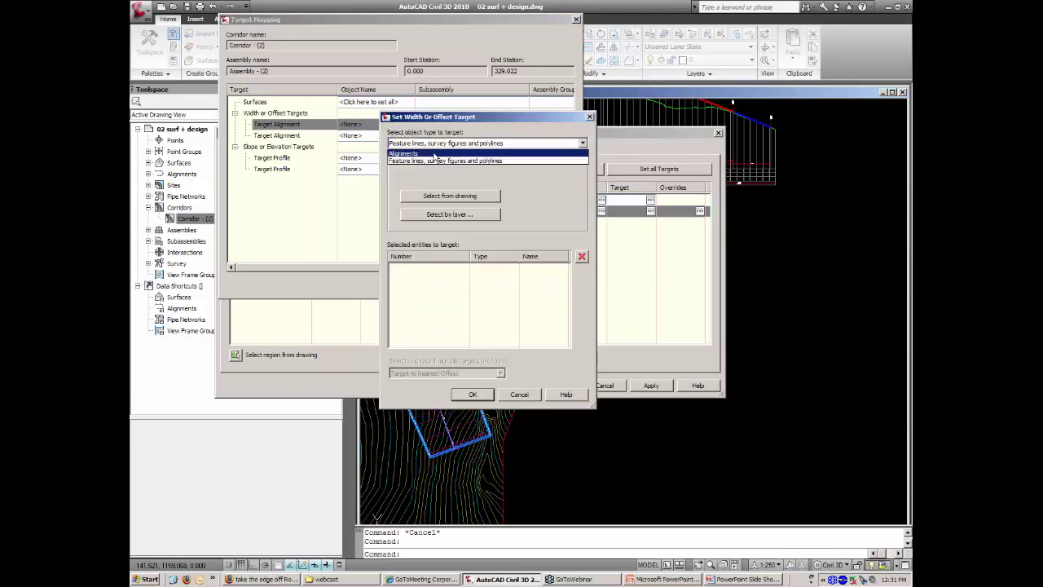
click(440, 150)
click(433, 193)
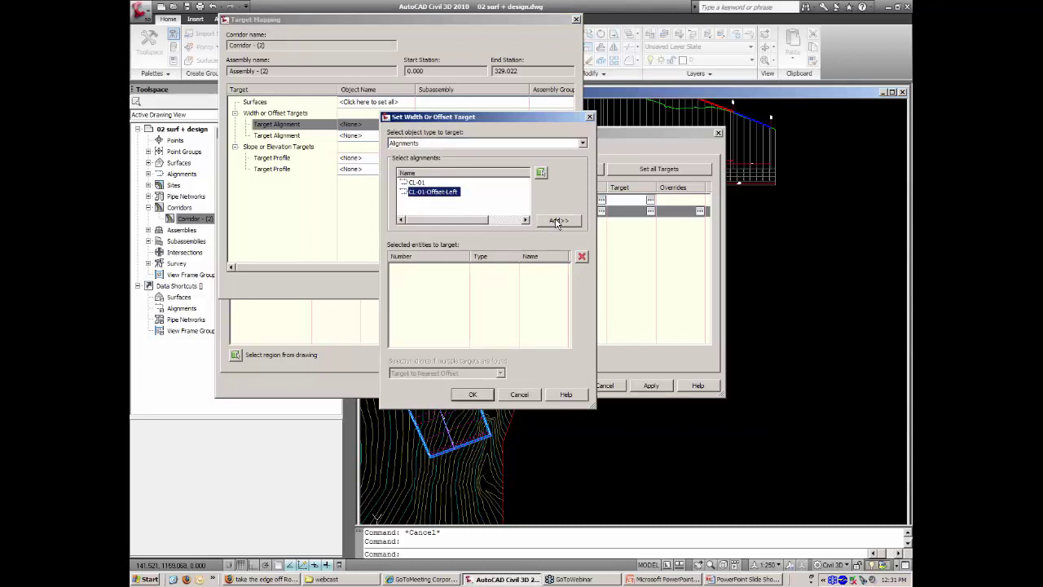
click(557, 221)
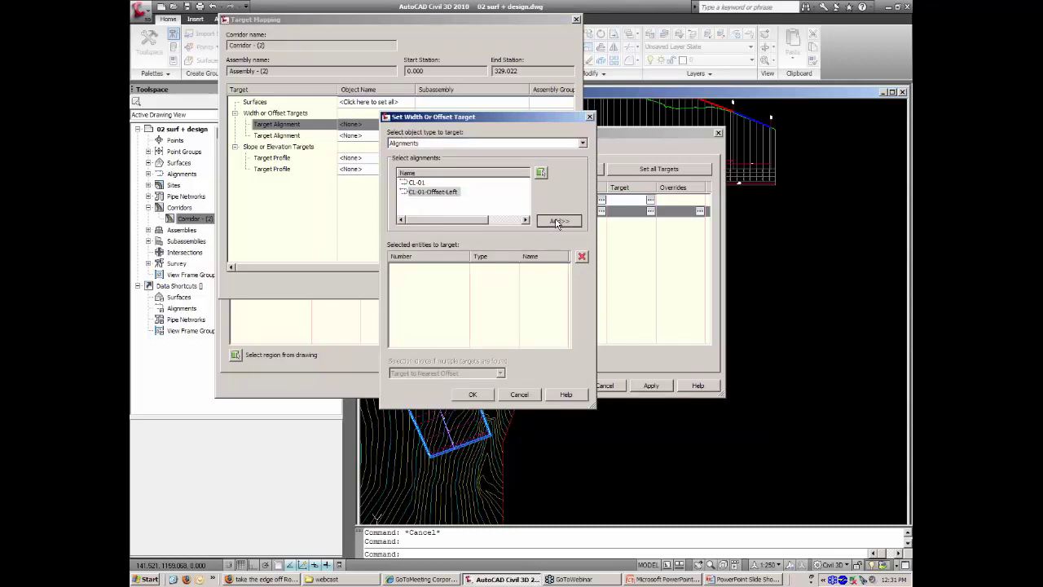
click(475, 396)
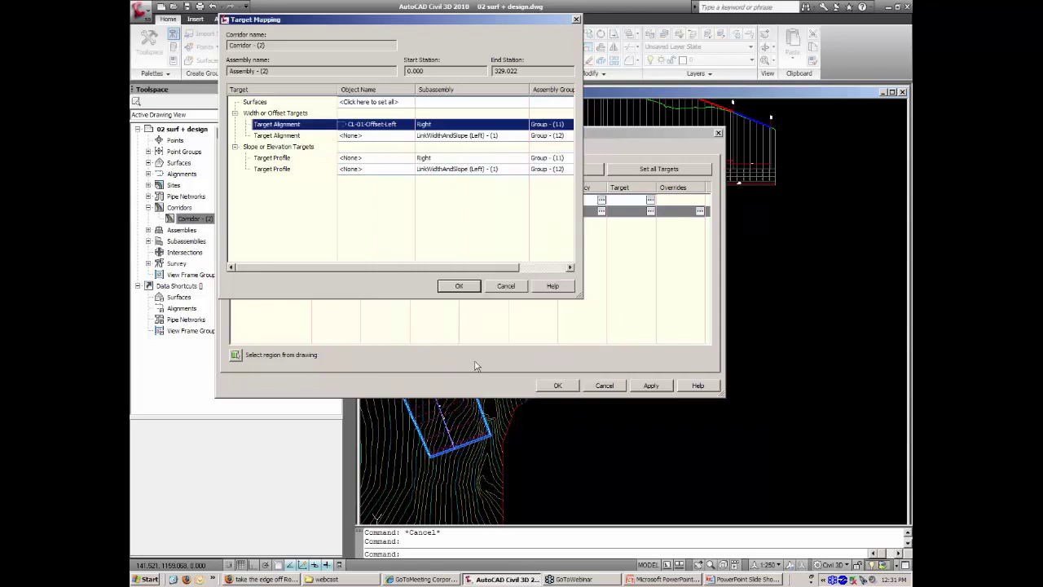
click(469, 290)
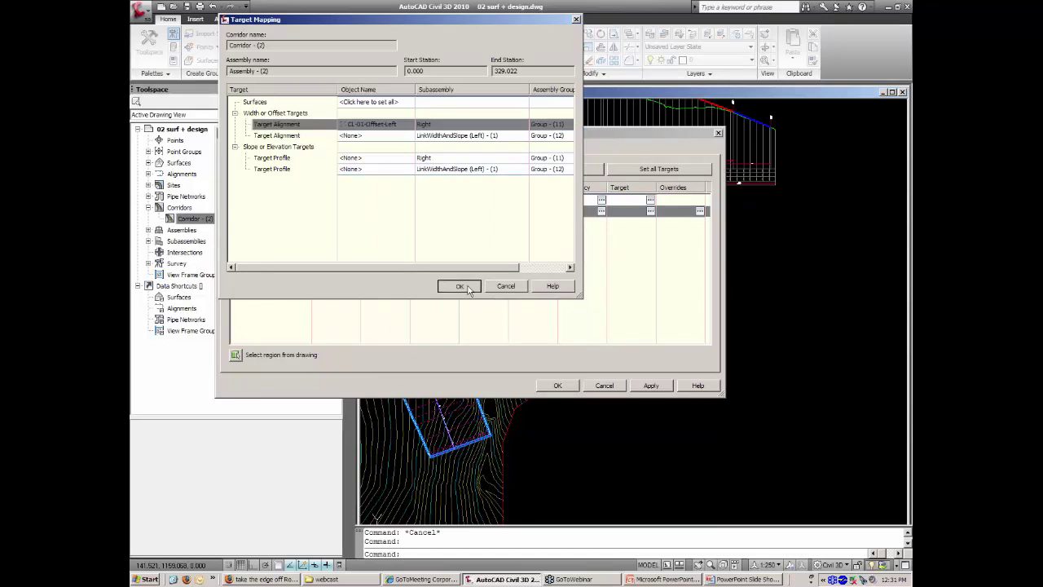
Remove the CL-01-Offset-Left alignment from the Right subassembly's width target.
click(403, 125)
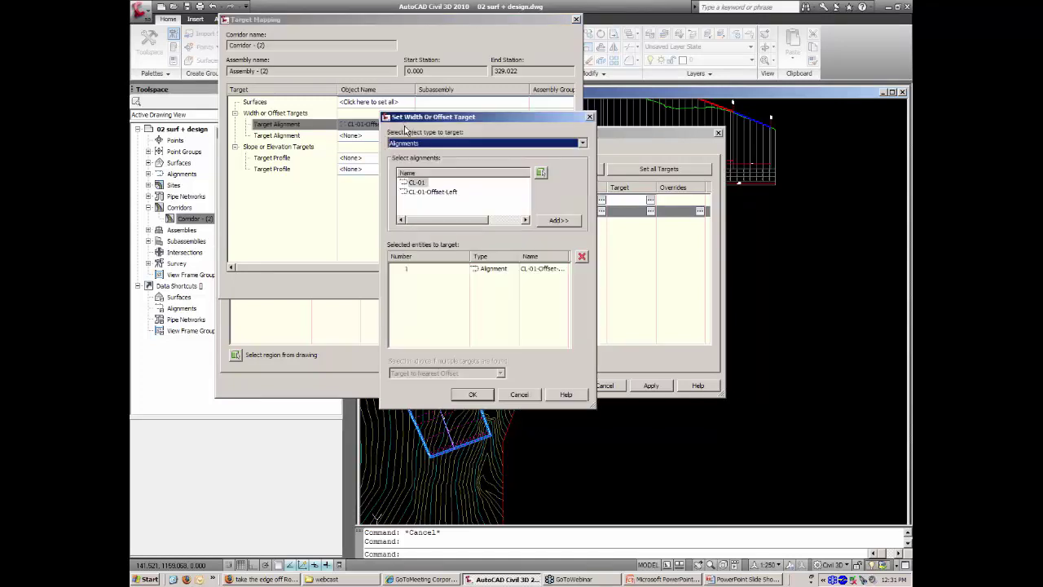
click(582, 258)
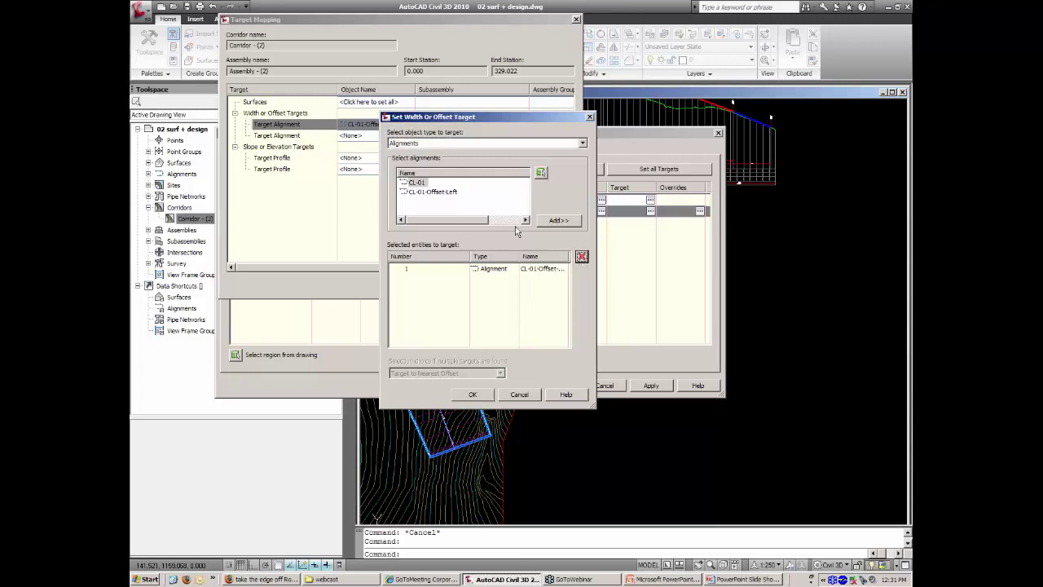
click(487, 269)
click(582, 258)
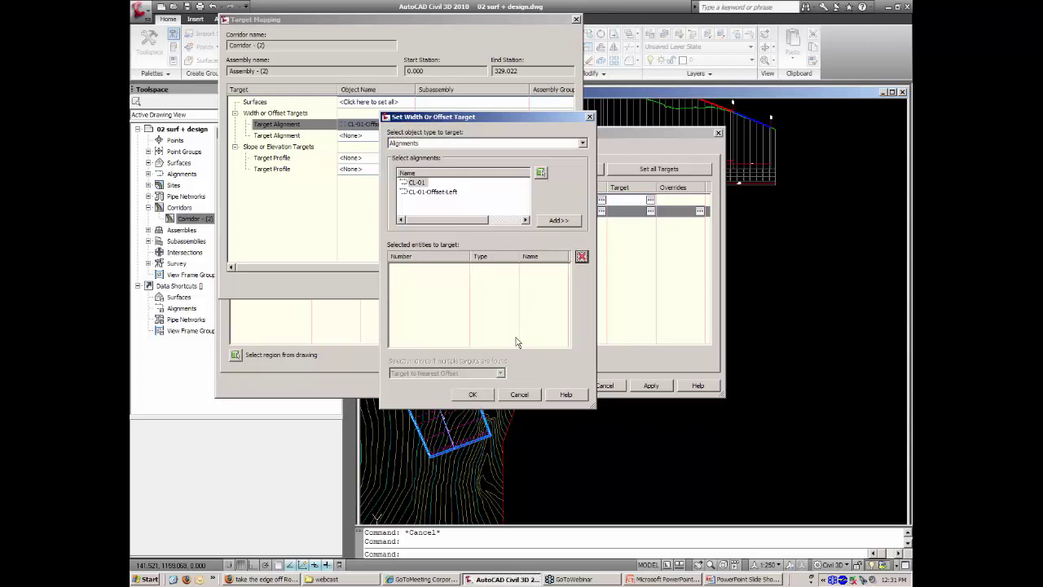
click(473, 394)
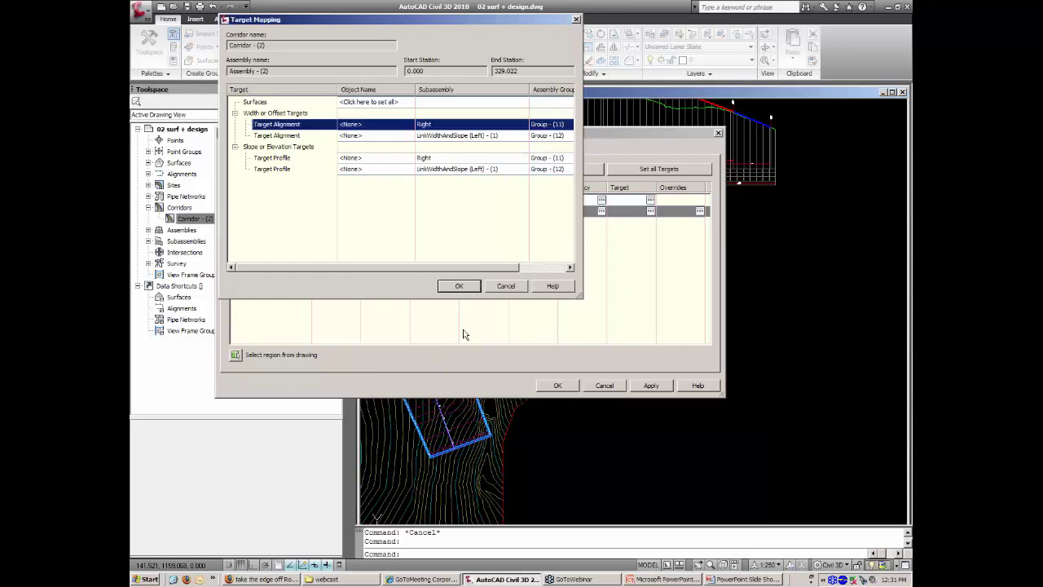
Target the left LinkWidthAndSlope's width to the alignment CL-01-Offset-Left, and apply the corridor properties to rebuild the corridor.
click(399, 136)
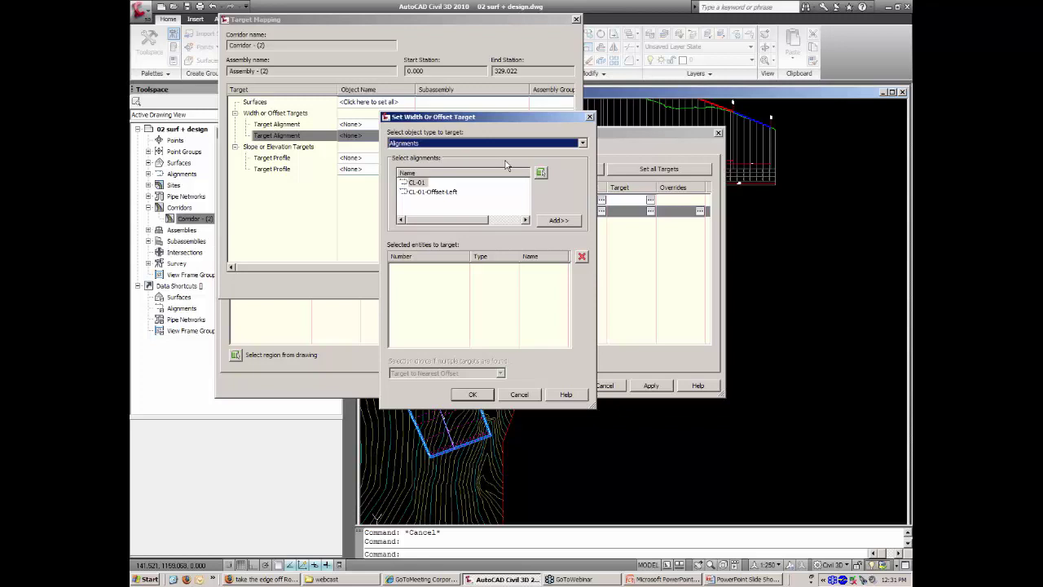
click(438, 192)
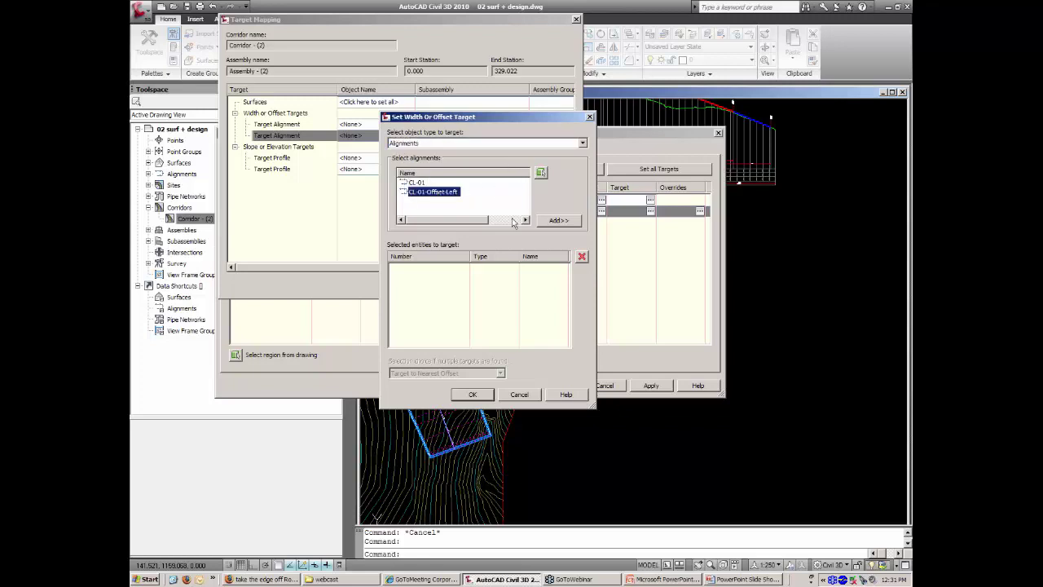
click(561, 221)
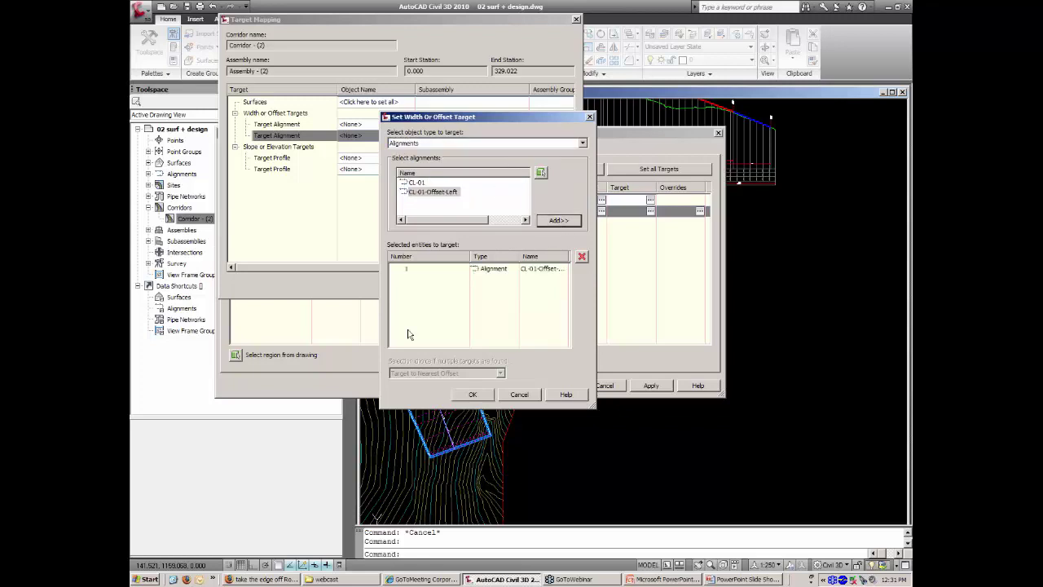
click(471, 395)
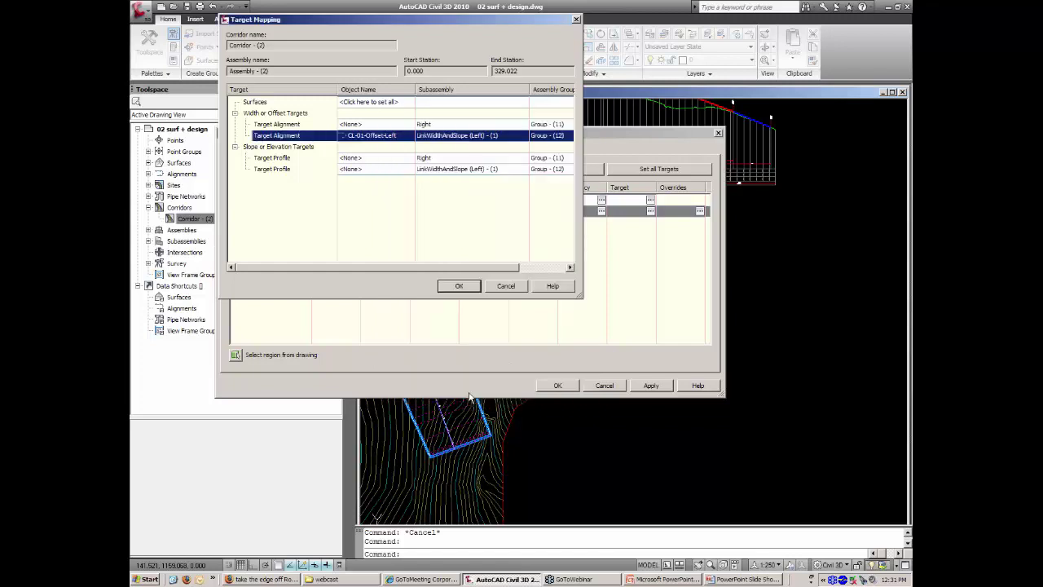
click(461, 287)
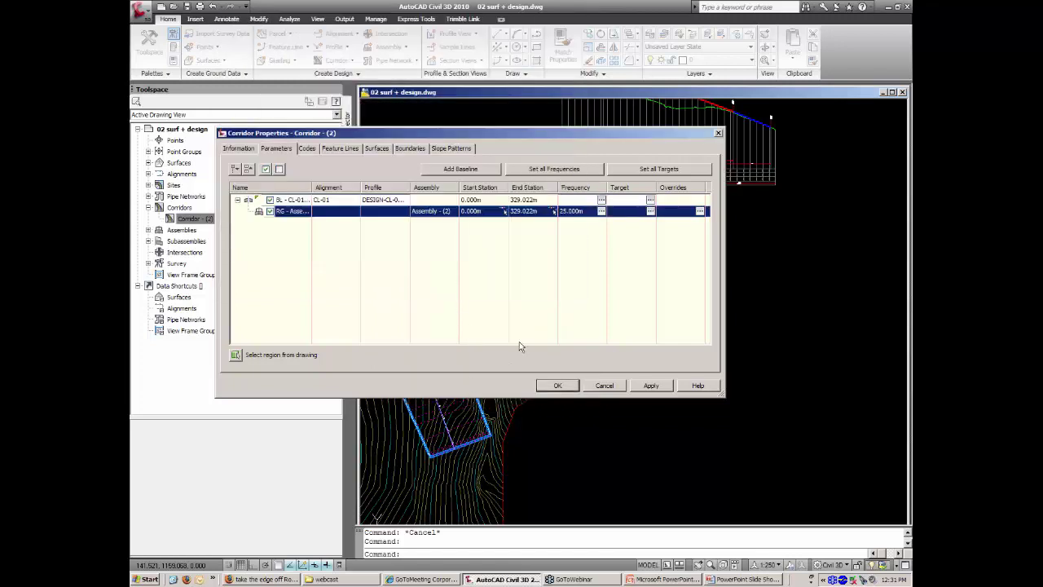
click(557, 385)
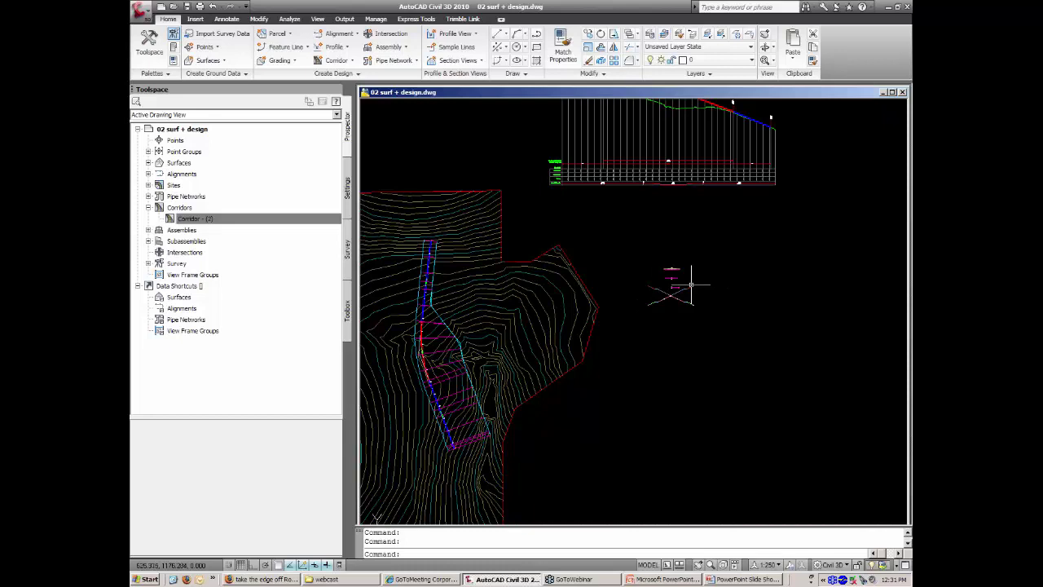
Open the subassembly parameters of the right link in the second assembly from the top, at its Link Codes value.
scroll(691, 285, up, 8)
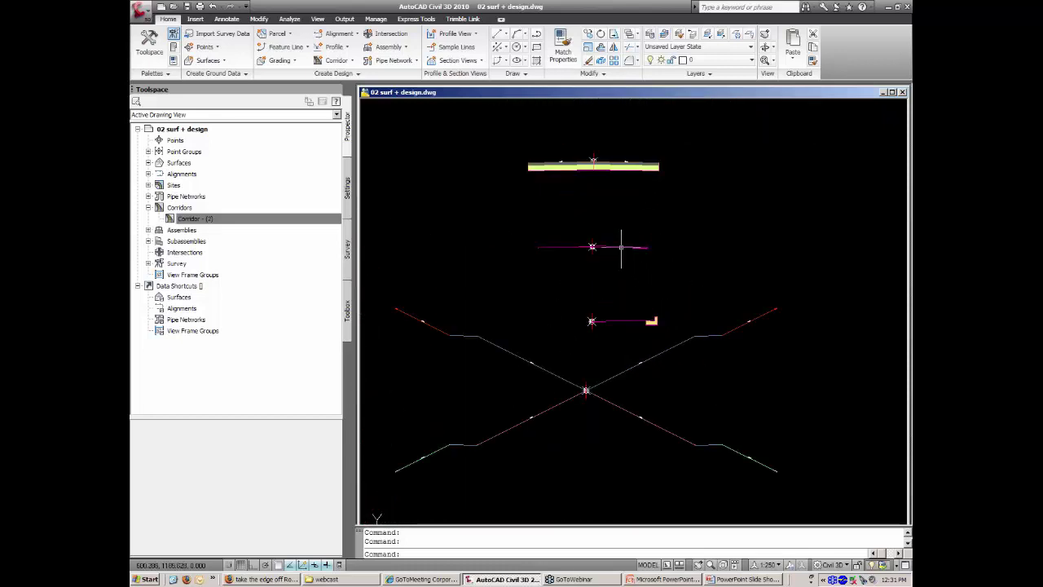
click(592, 246)
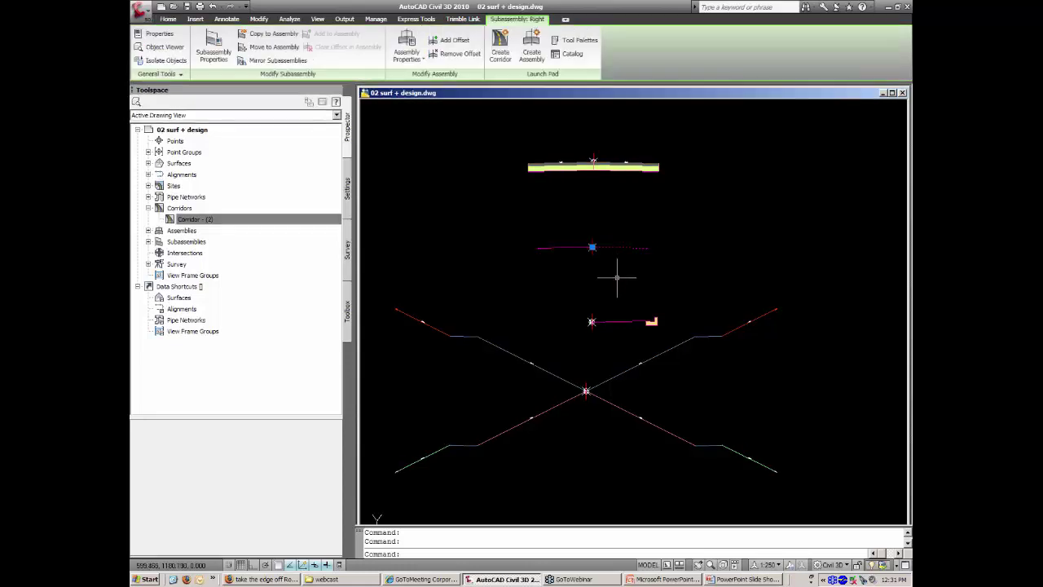
right_click(635, 217)
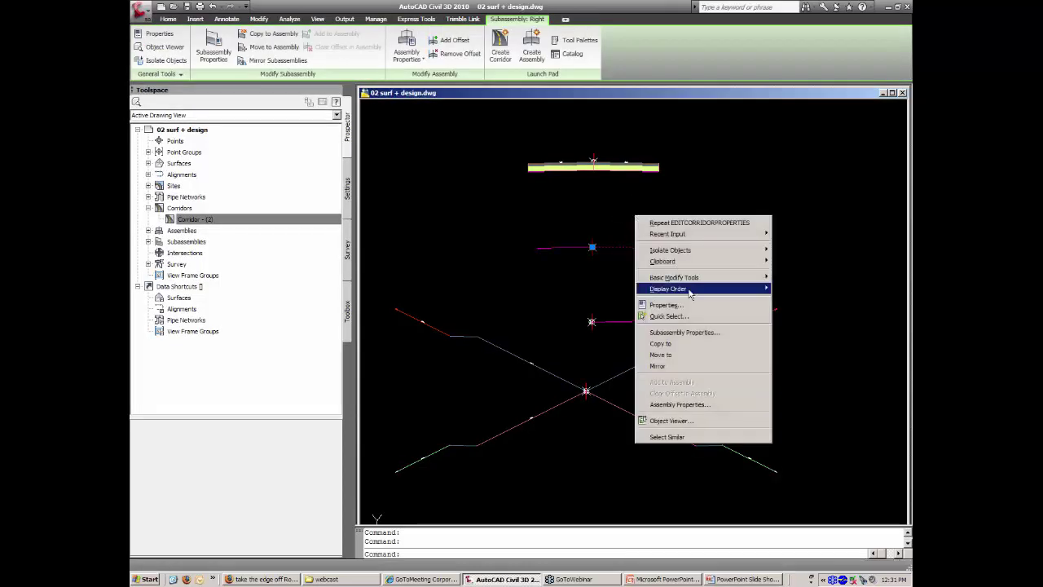
click(689, 332)
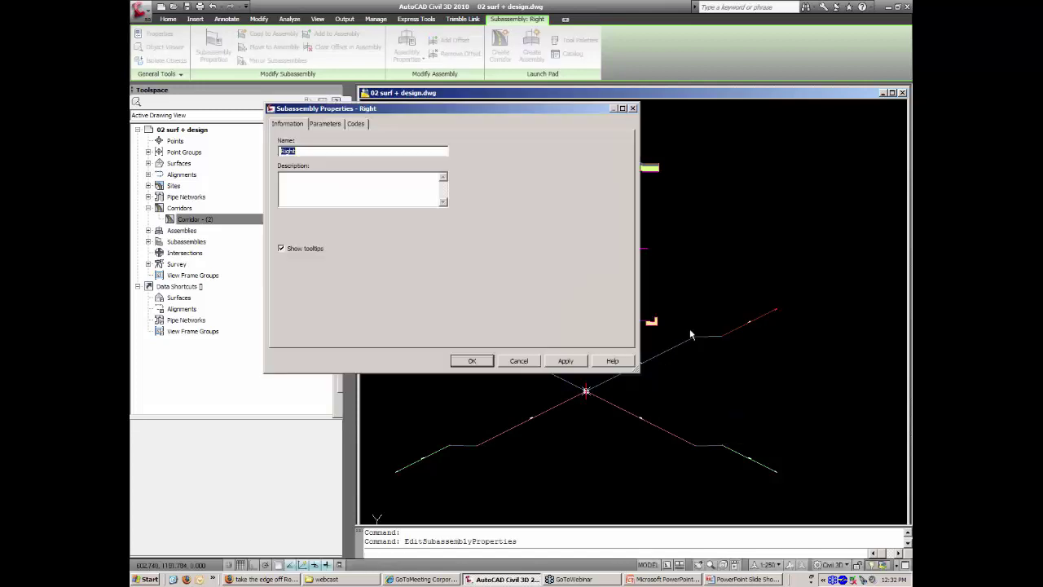
click(331, 125)
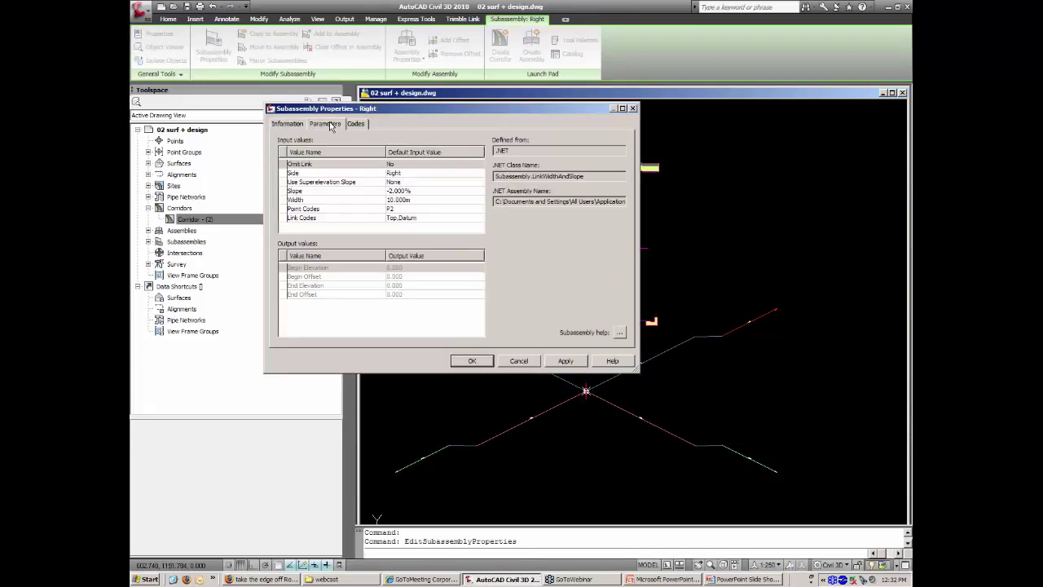
click(433, 218)
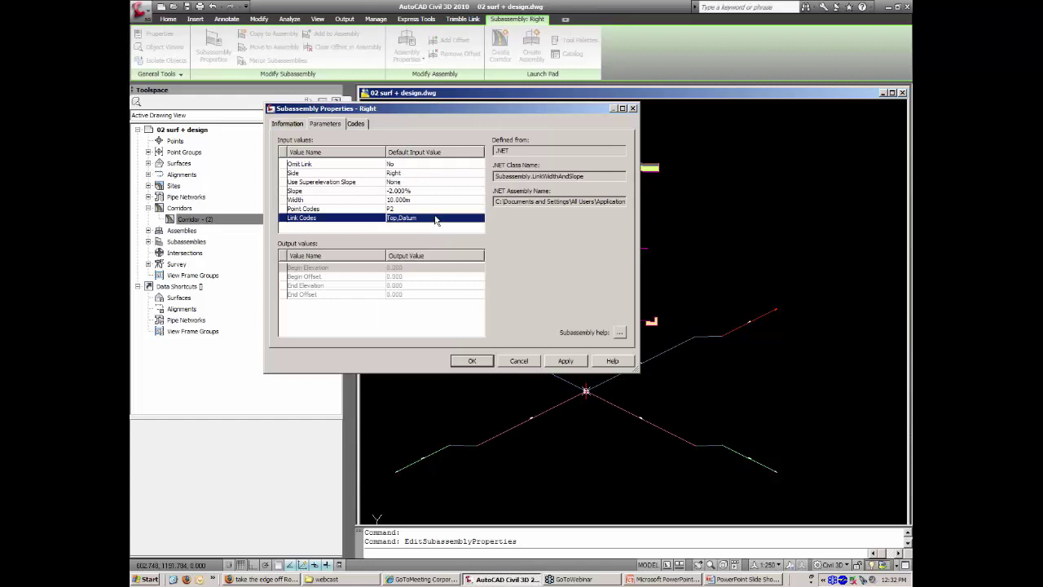
Append a custom code to the Top,Datum link codes of the Right subassembly and accept its properties.
click(434, 217)
click(435, 216)
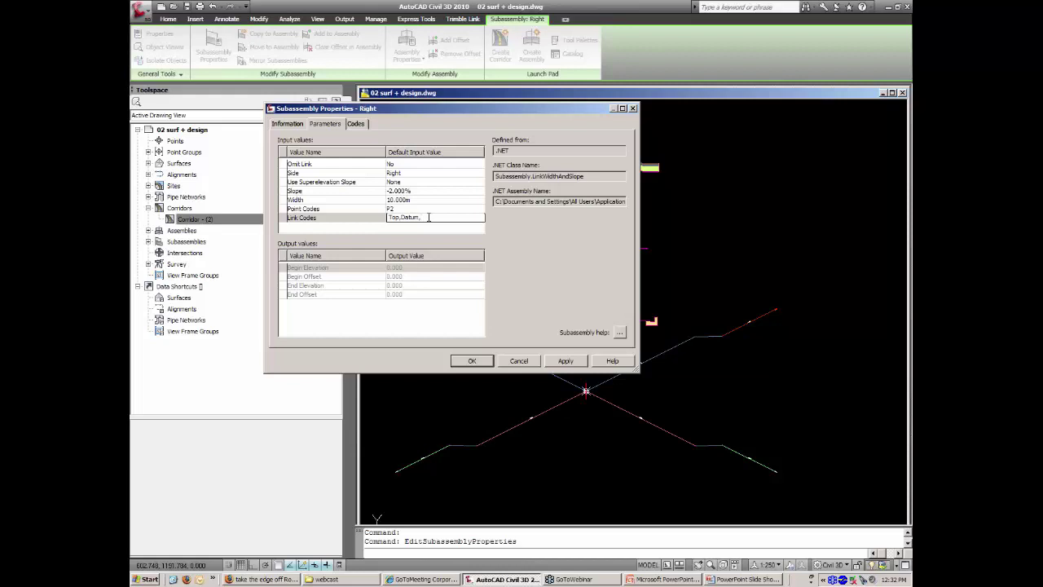
click(410, 212)
click(472, 361)
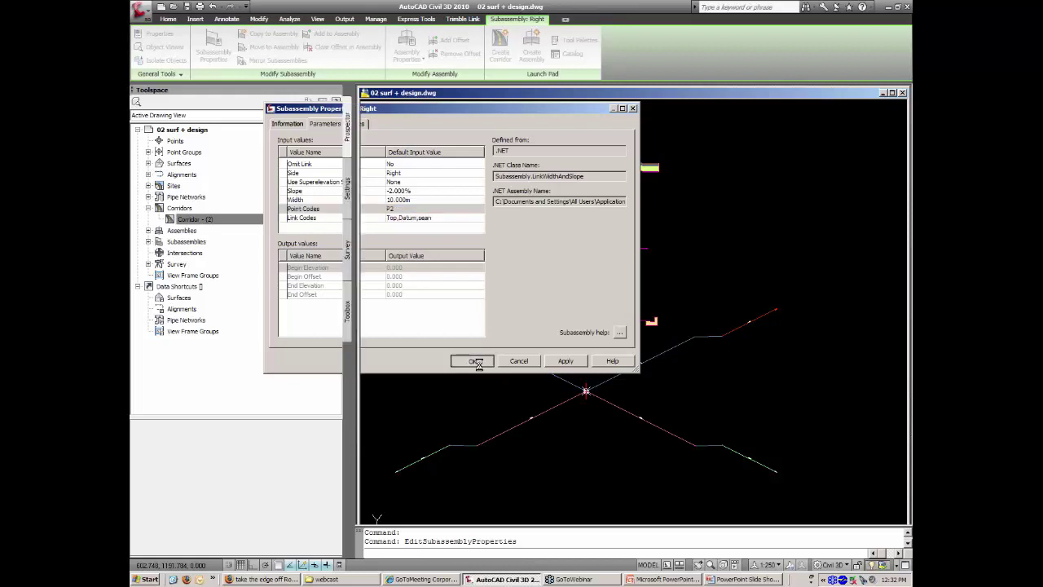
click(479, 363)
scroll(489, 350, down, 5)
scroll(539, 310, up, 3)
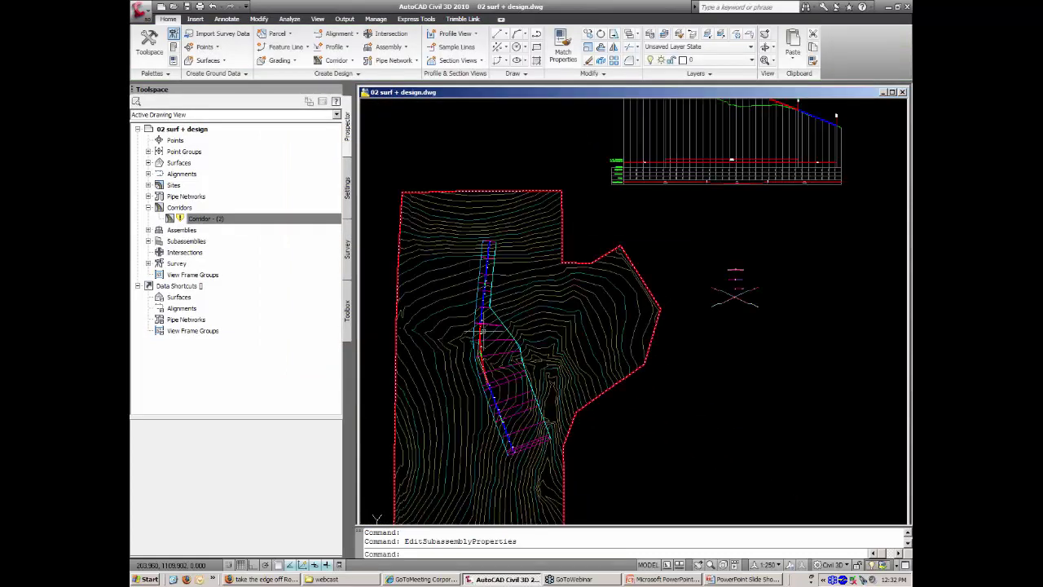
click(521, 310)
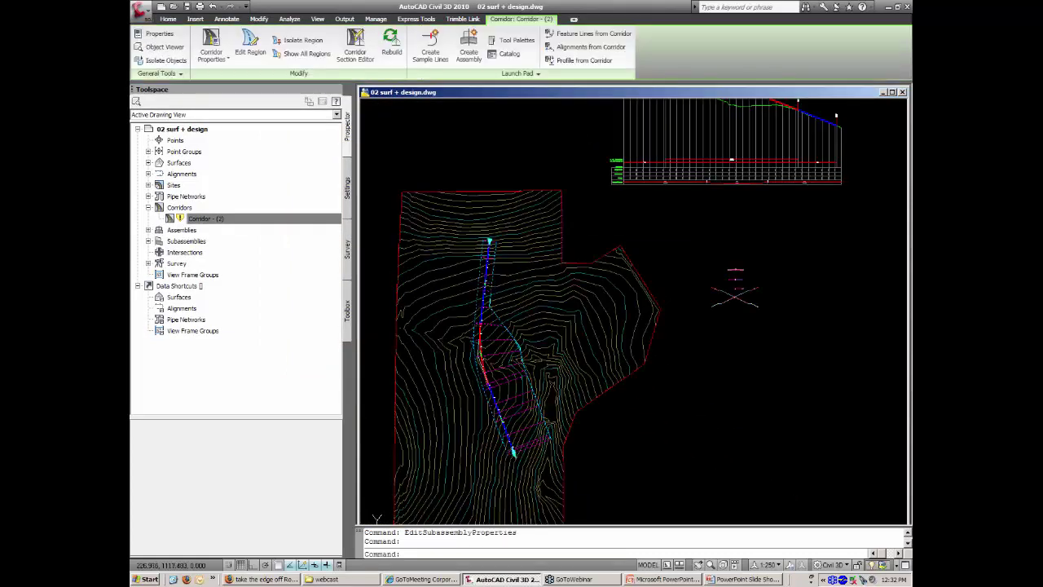
right_click(589, 233)
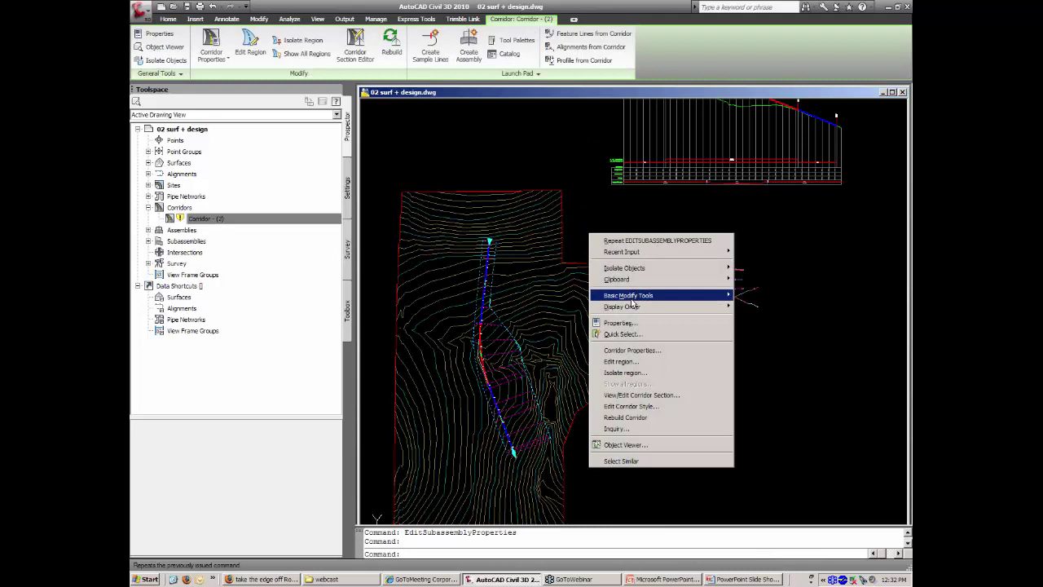
click(626, 350)
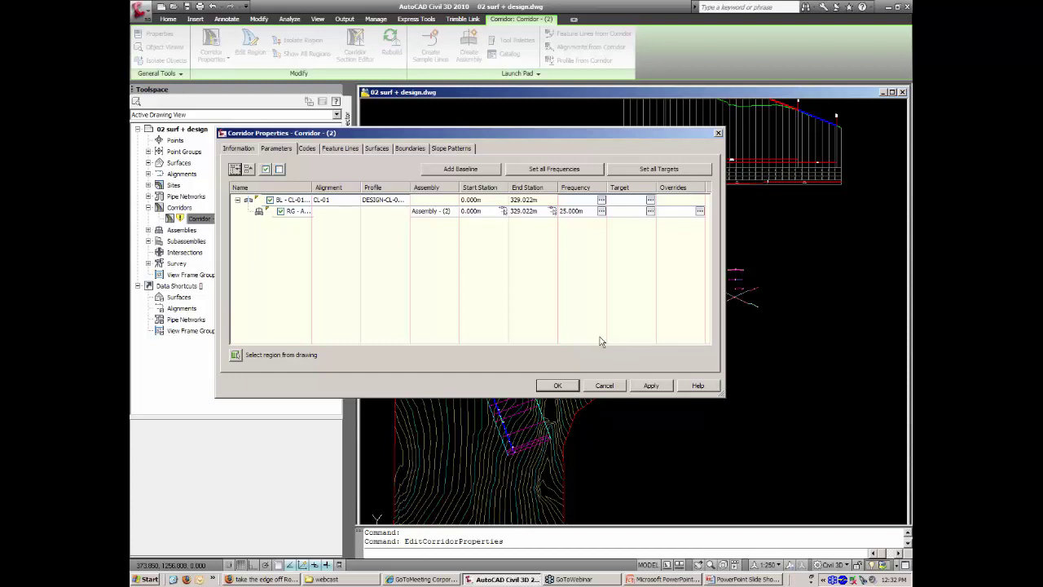
click(378, 149)
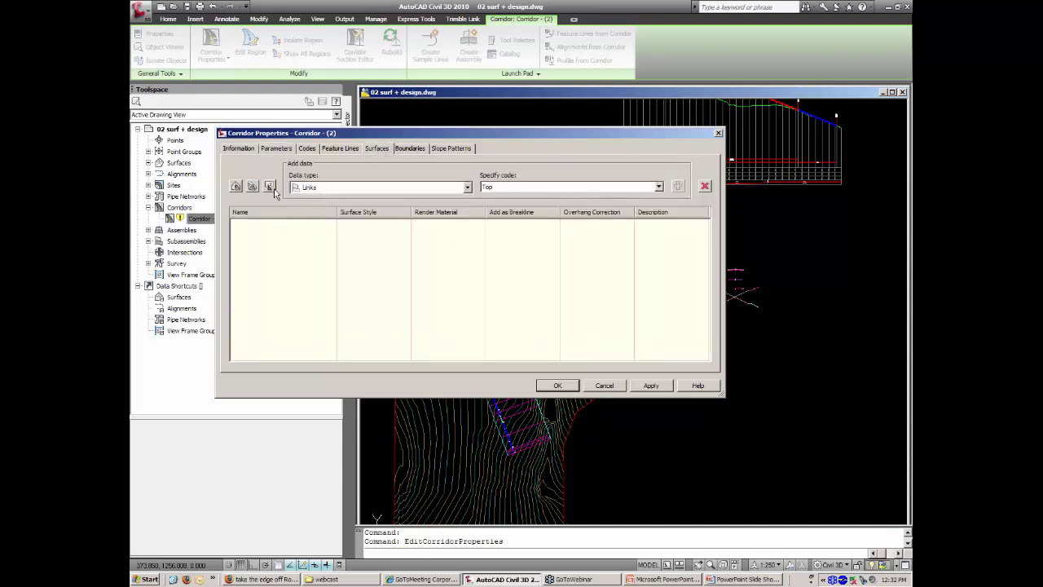
click(236, 187)
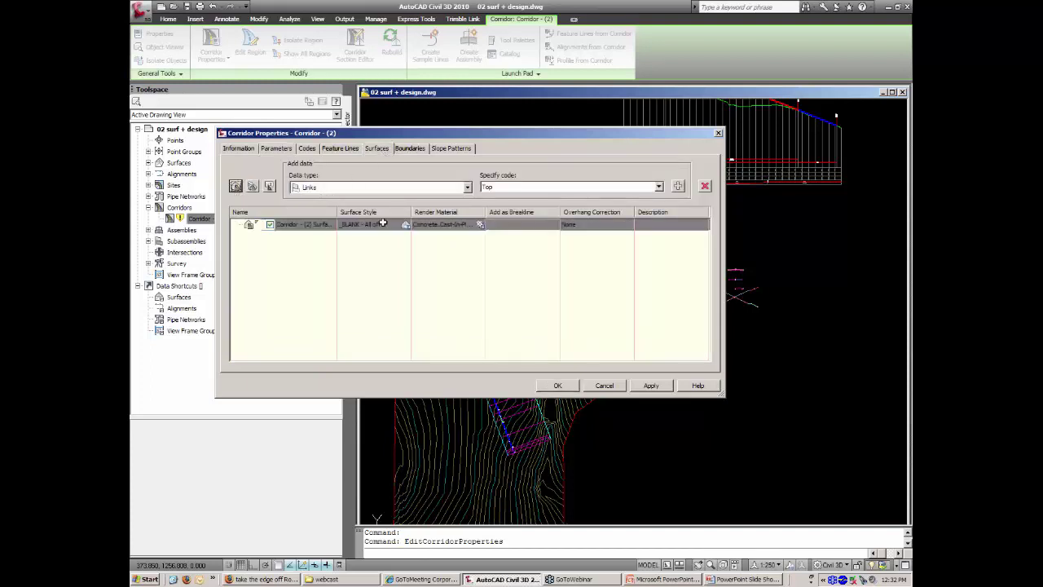
click(406, 224)
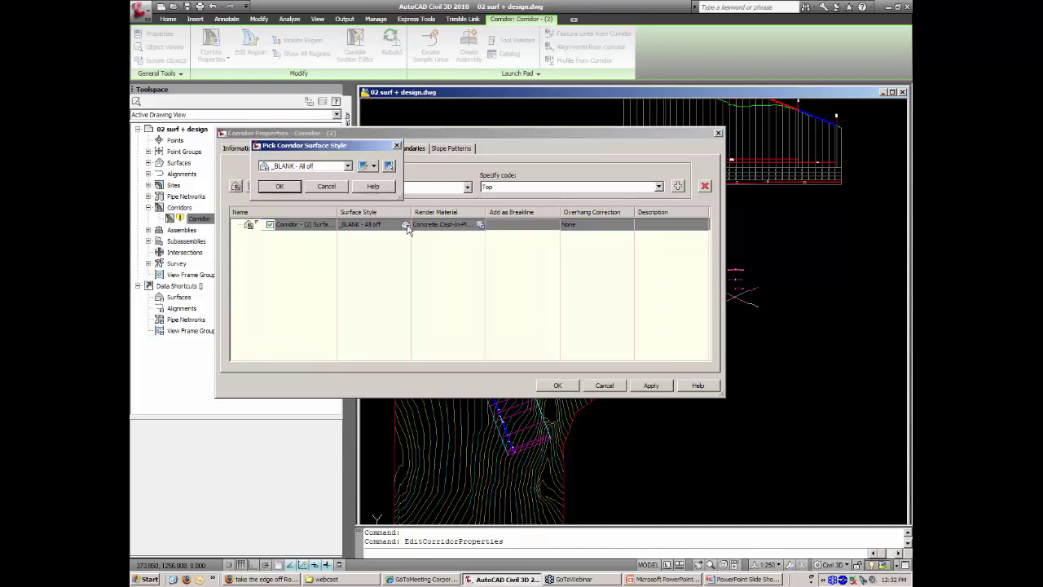
click(317, 167)
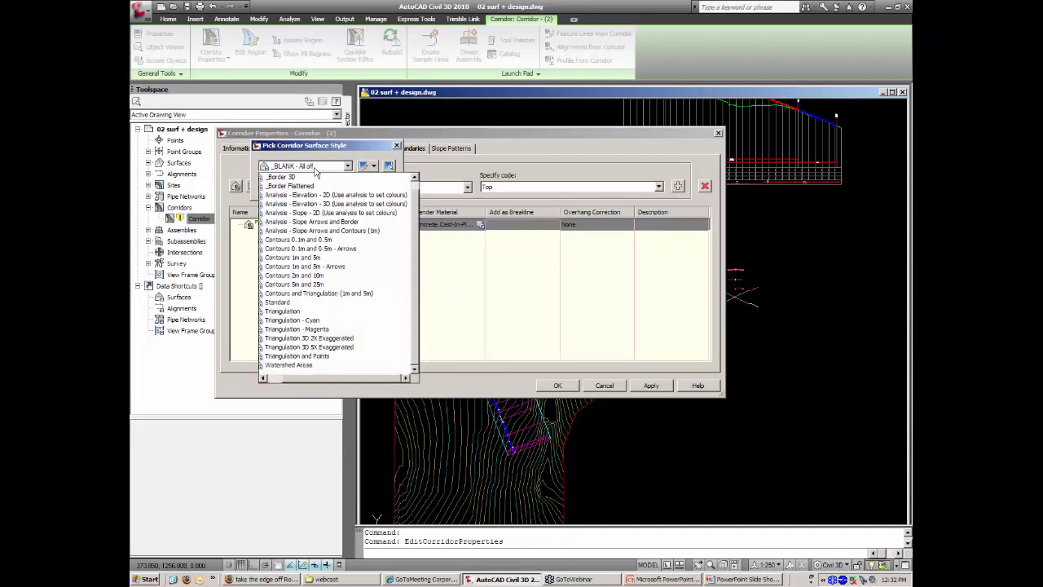
click(302, 323)
click(289, 192)
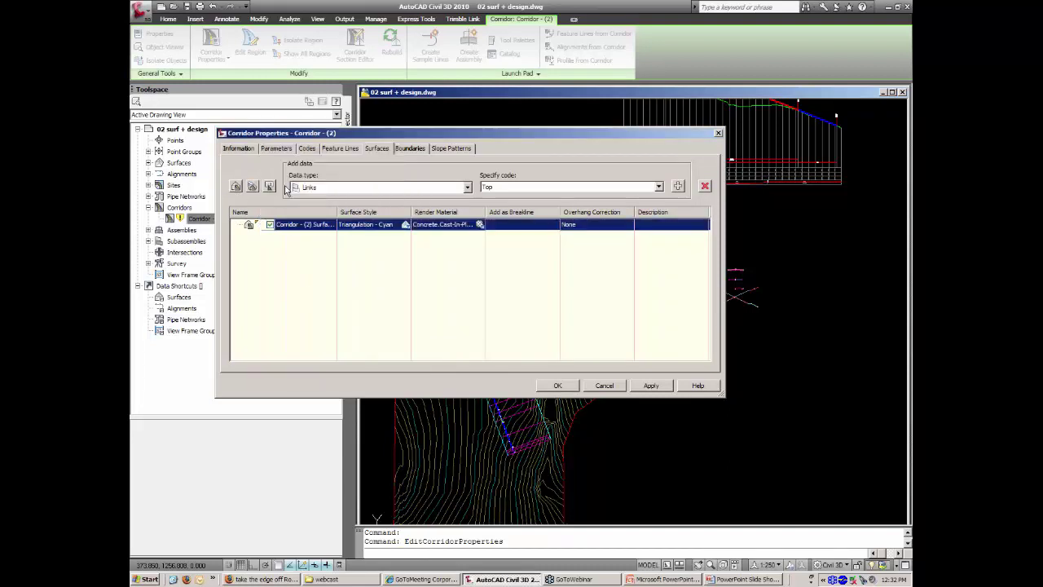
click(524, 188)
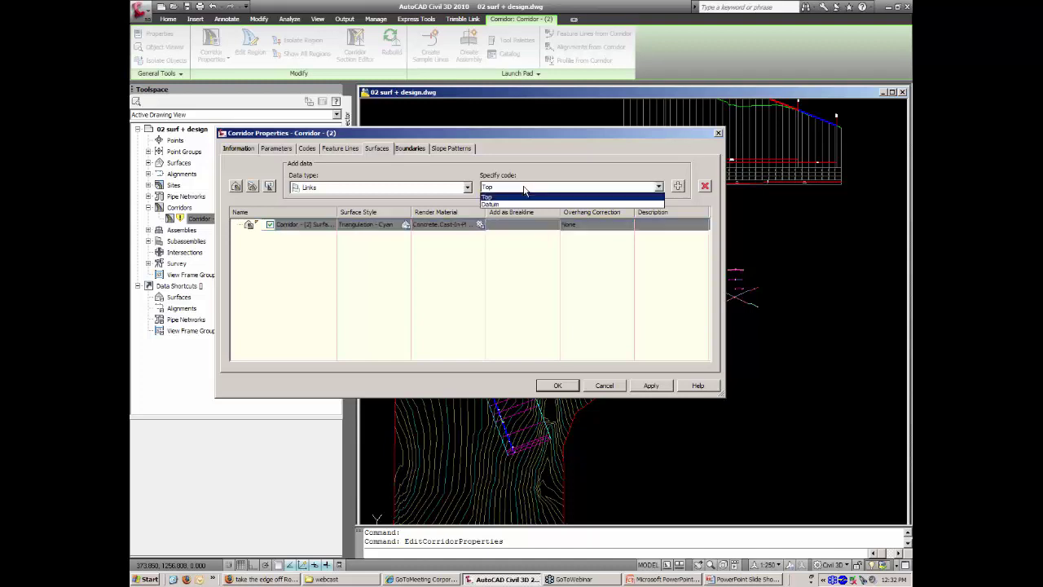
click(524, 189)
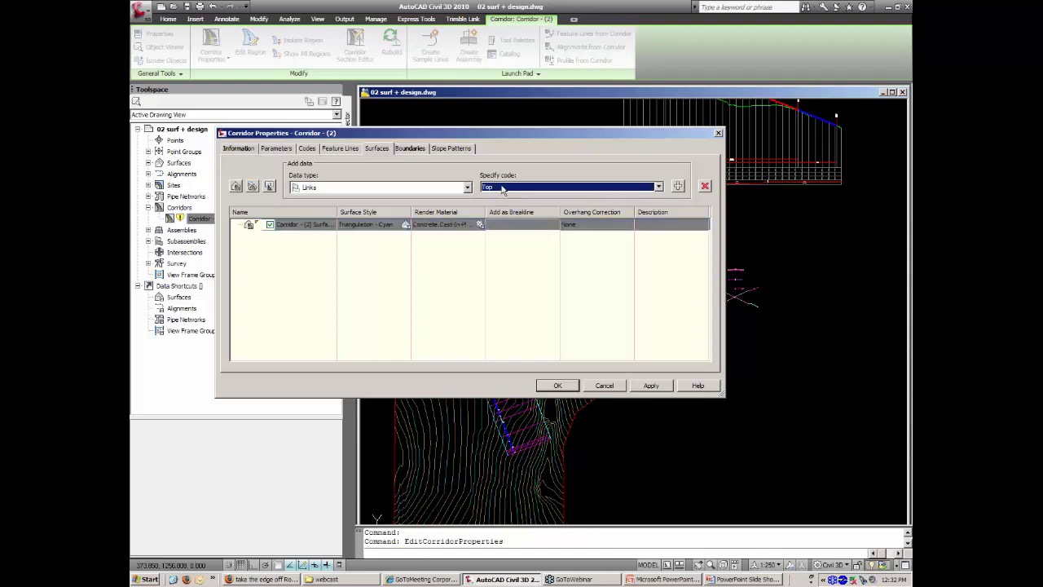
click(510, 188)
click(510, 188)
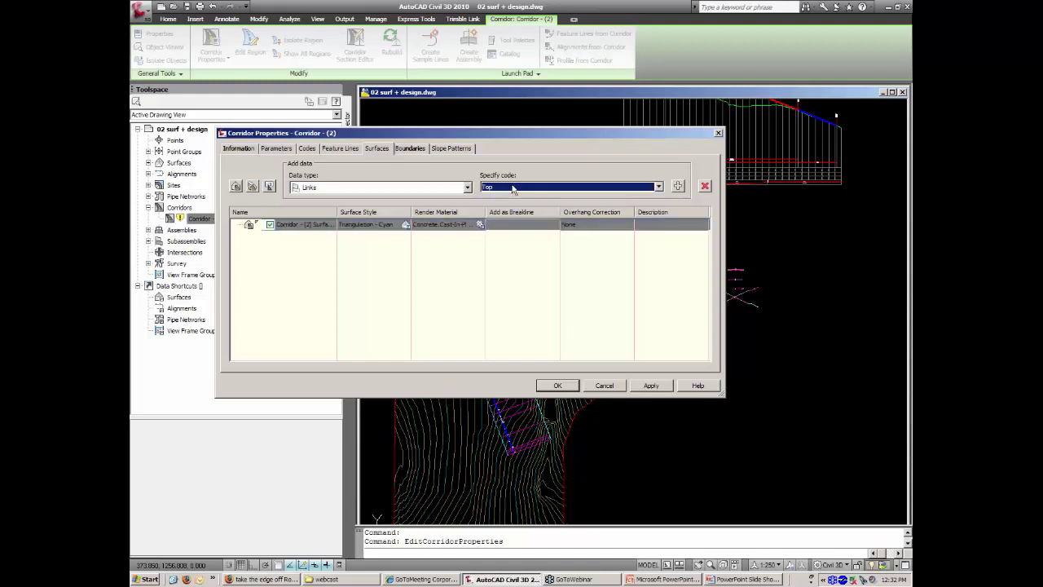
click(604, 386)
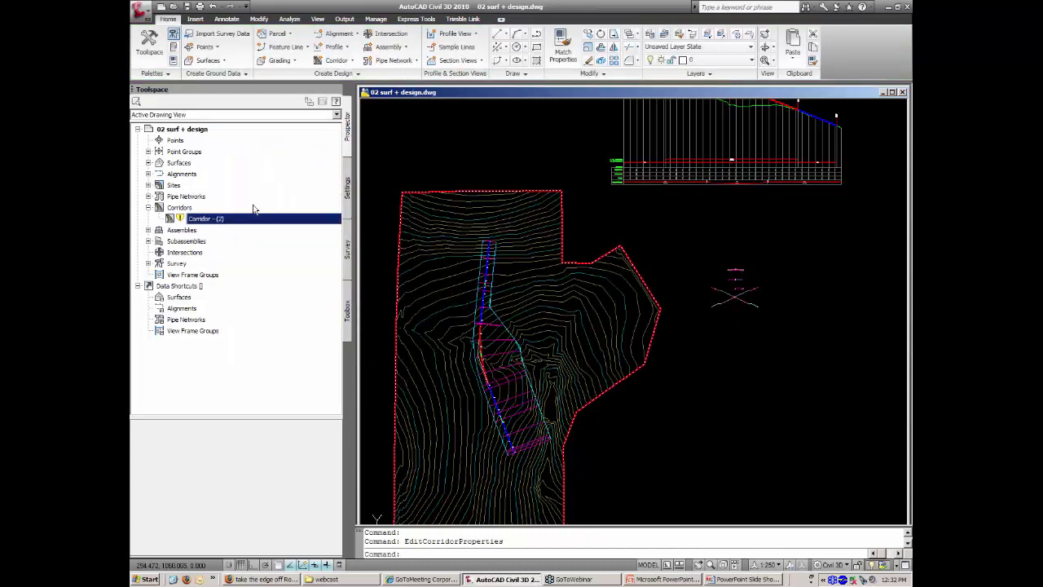
Rebuild Corridor - (2) and add a corridor surface to it with the Triangulation - Cyan style.
right_click(213, 220)
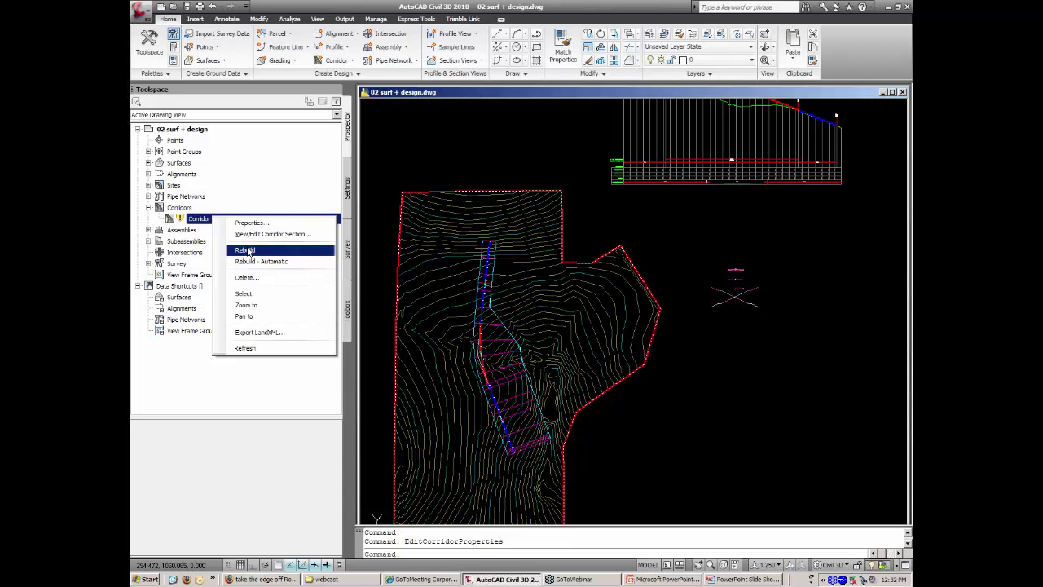
click(245, 250)
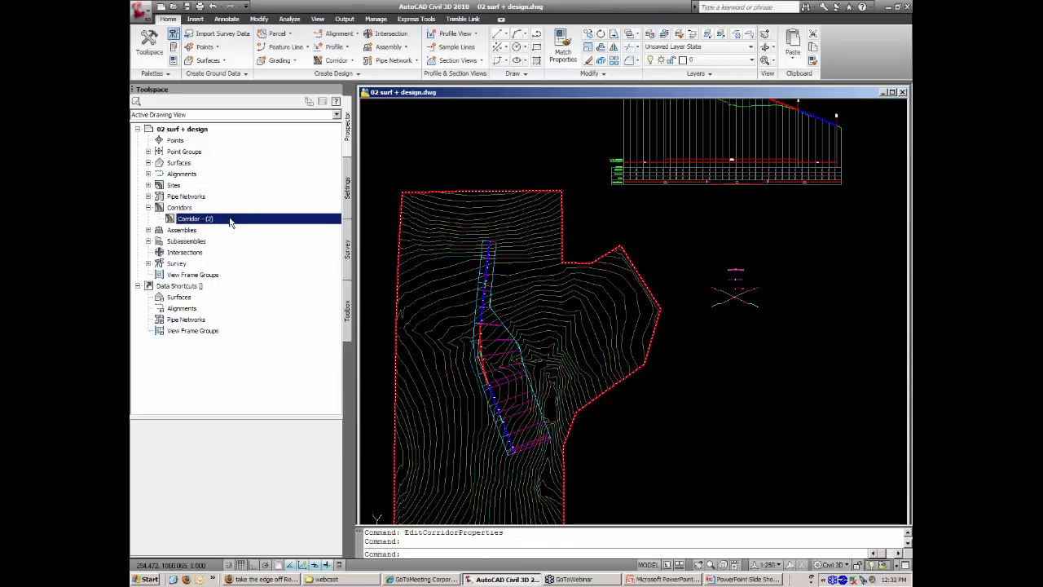
right_click(229, 220)
click(248, 227)
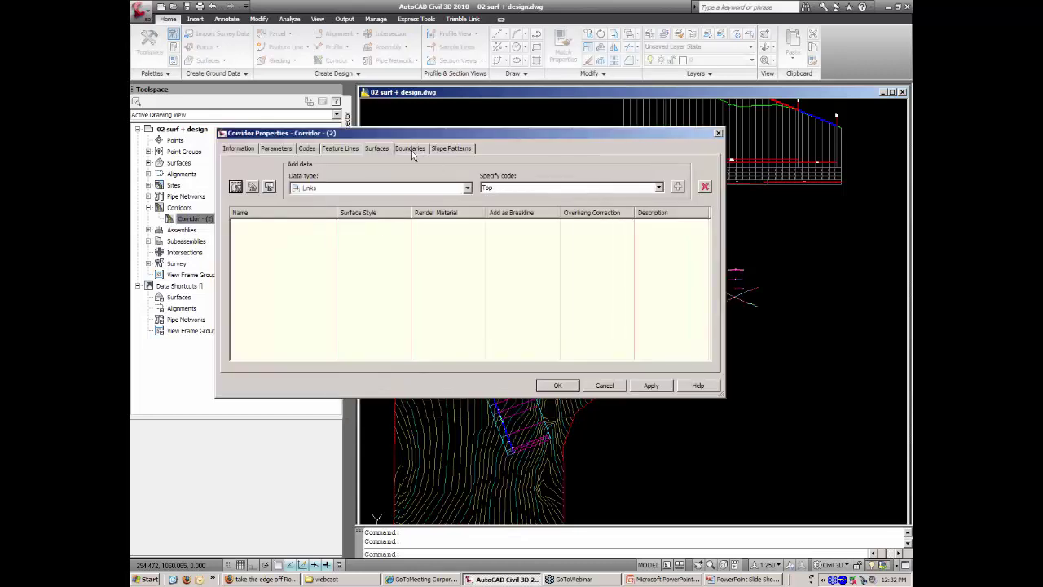
click(234, 188)
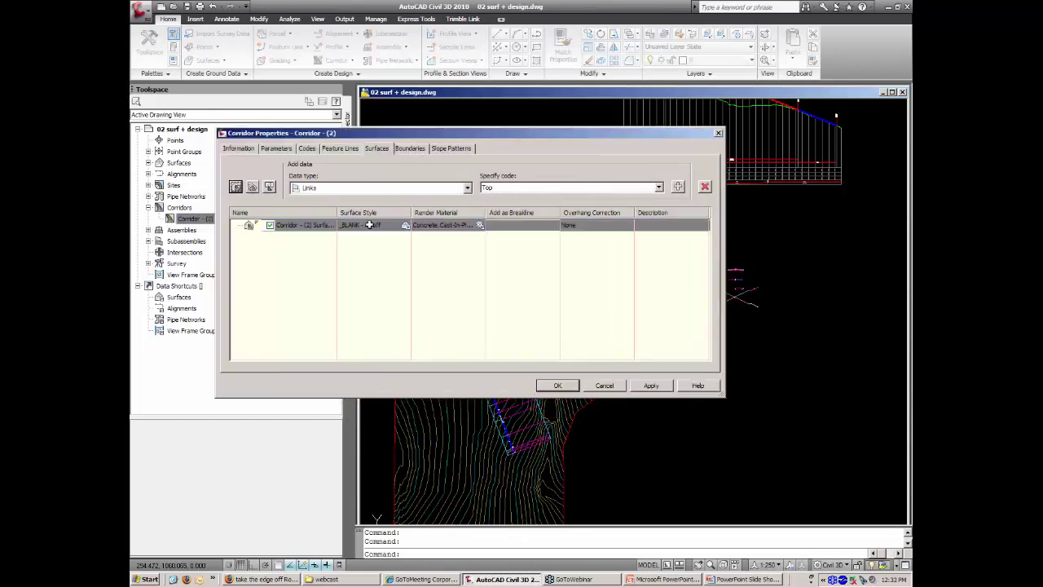
click(405, 225)
click(298, 168)
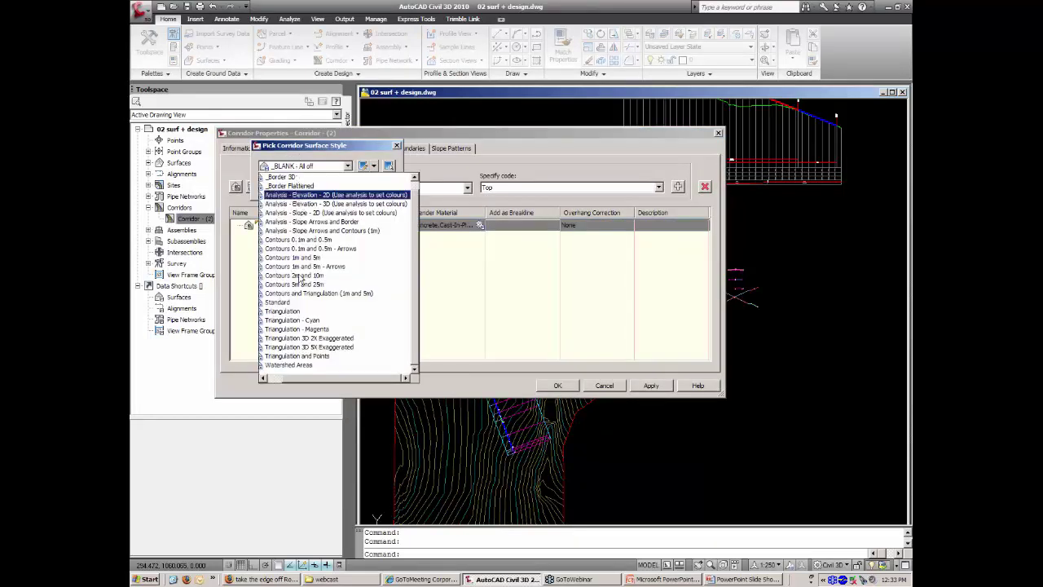
click(291, 318)
click(280, 187)
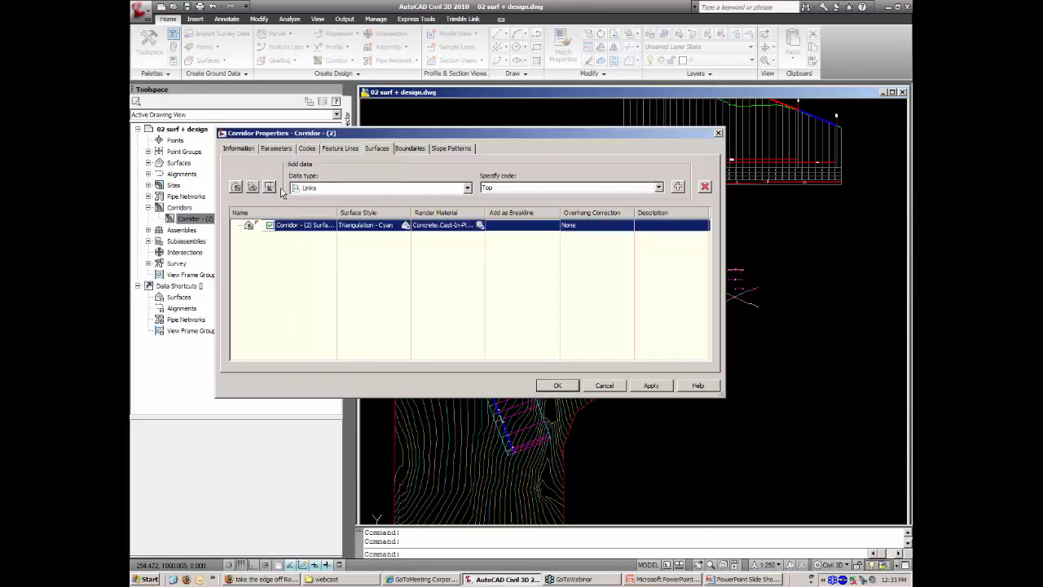
Specify the custom link code as the data for the new corridor surface and accept the corridor properties.
click(526, 188)
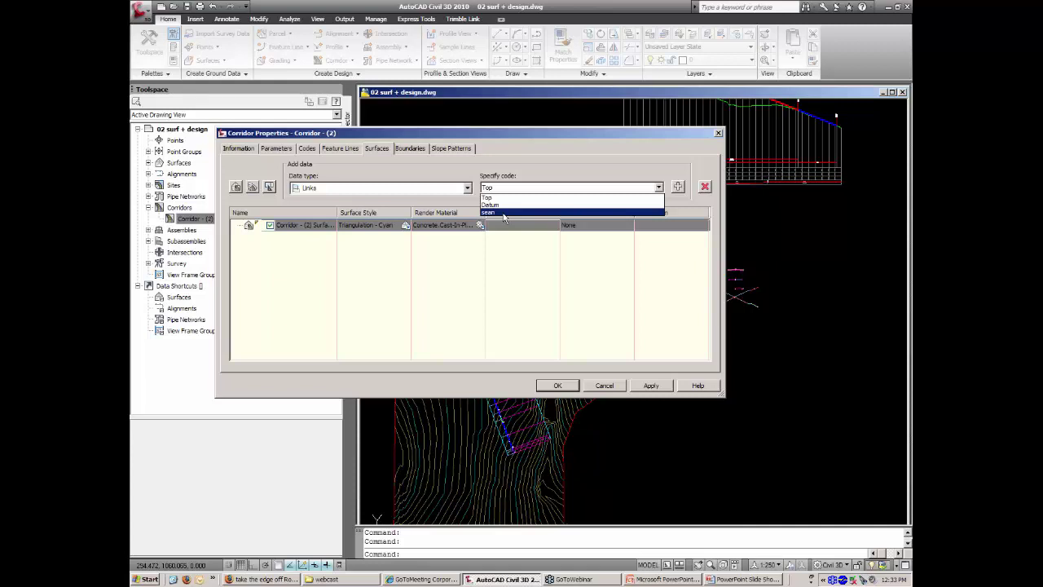
click(504, 213)
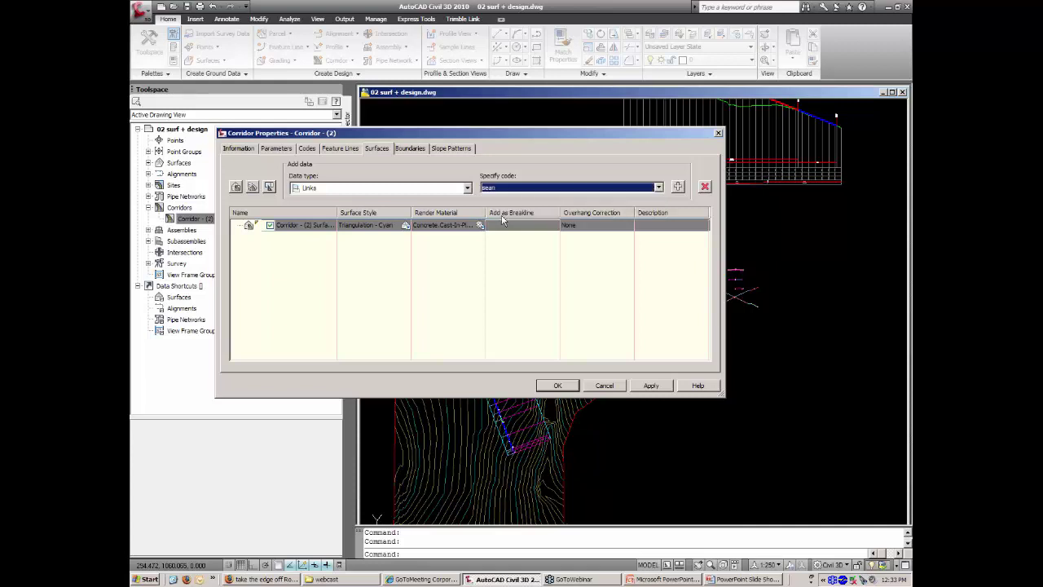
click(558, 385)
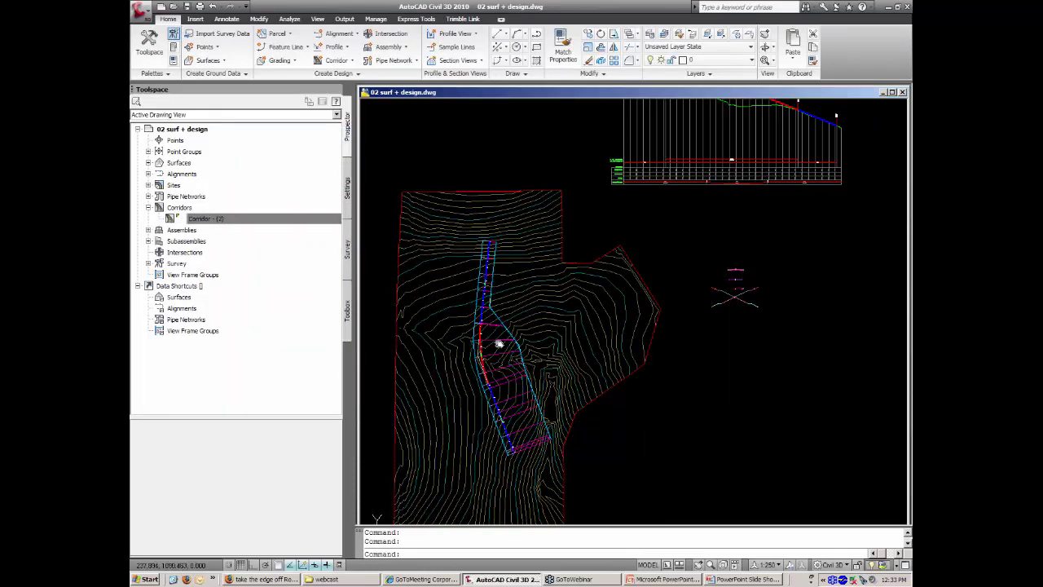
Change the surface style of the Corridor - (2) surface to Triangulation - Magenta.
middle_drag(496, 342, 478, 331)
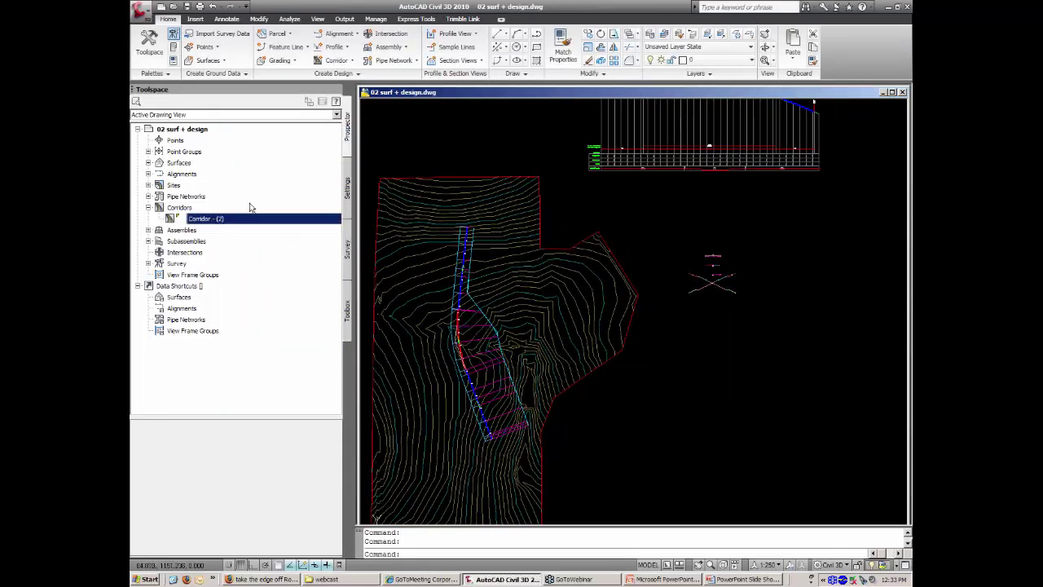
click(176, 163)
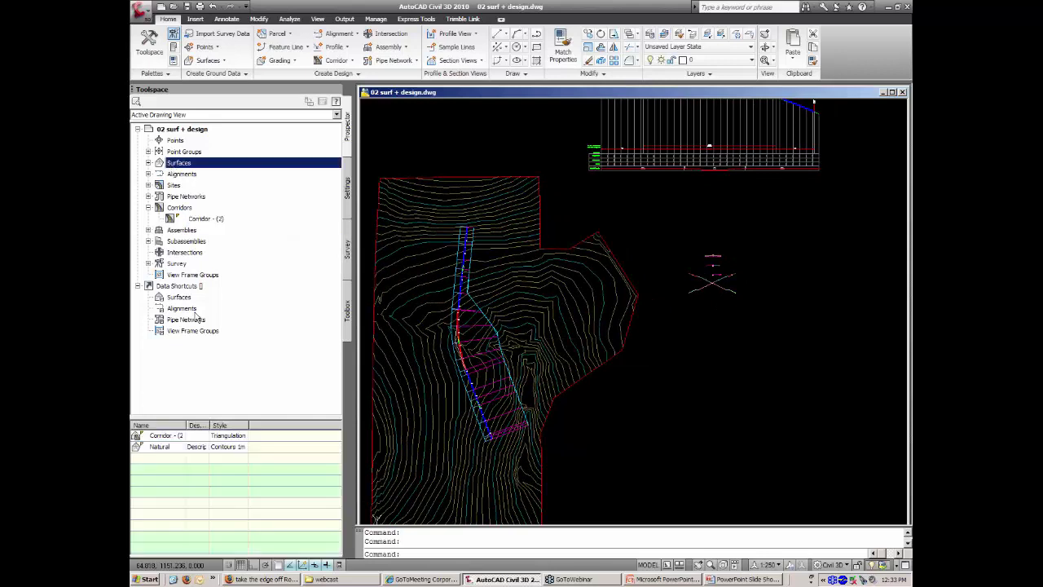
double_click(235, 437)
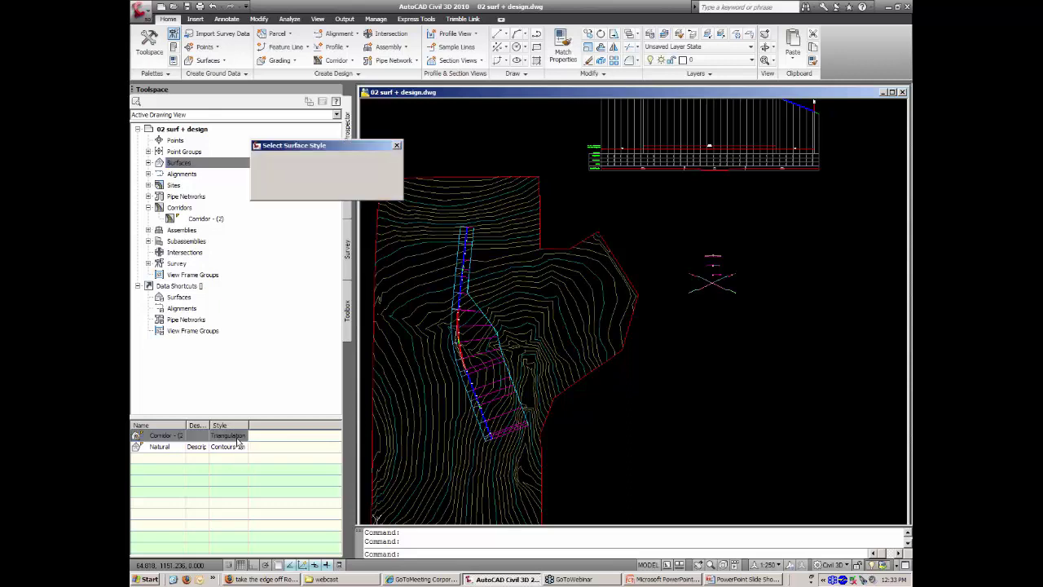
click(347, 166)
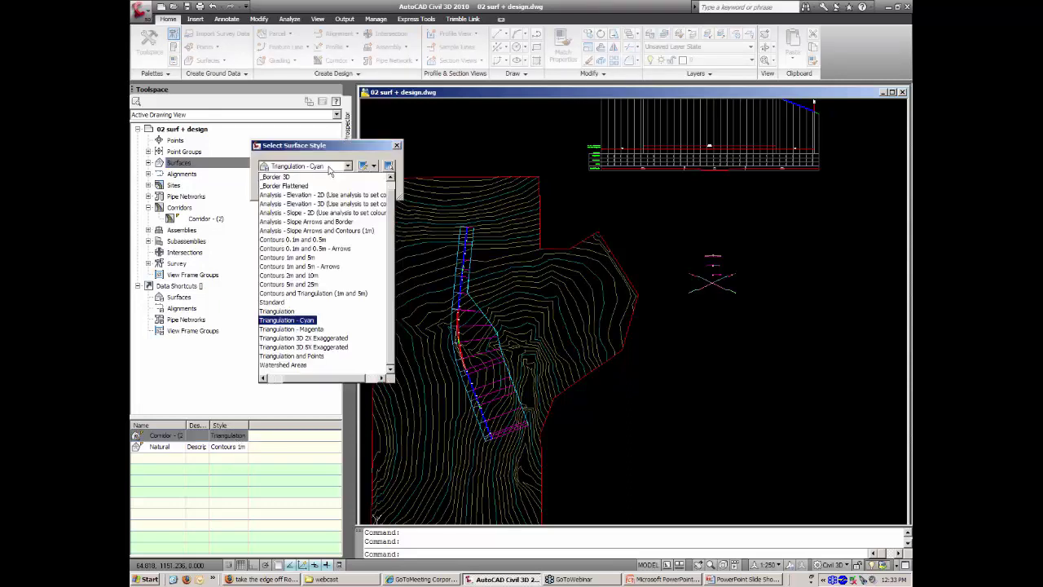
click(285, 328)
click(297, 189)
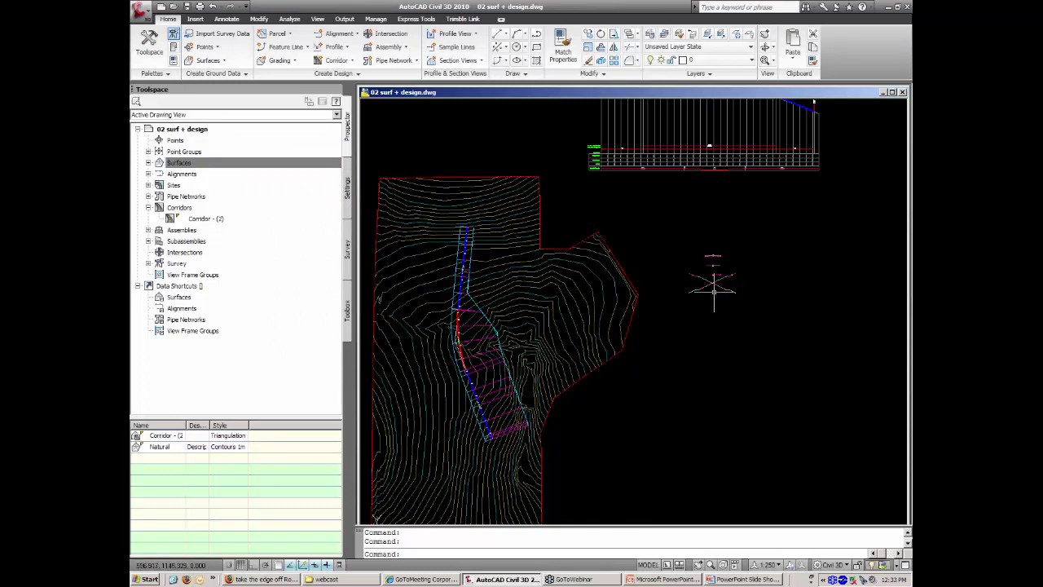
Examine the assembly with the curb above the crossed daylight links by selecting its width-and-slope link and curb subassemblies.
text(z)
key(Return)
click(698, 251)
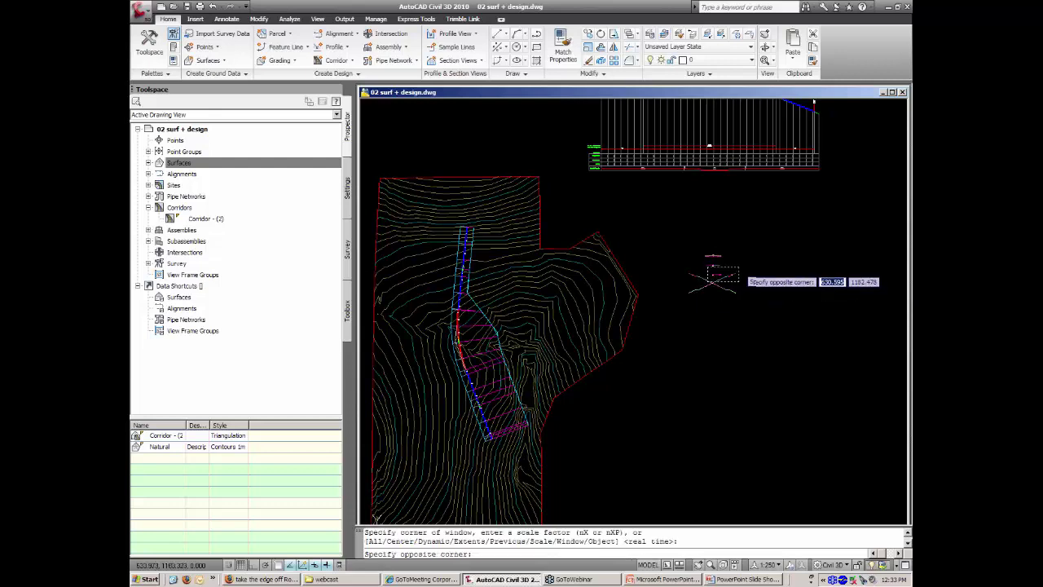
click(758, 295)
click(616, 319)
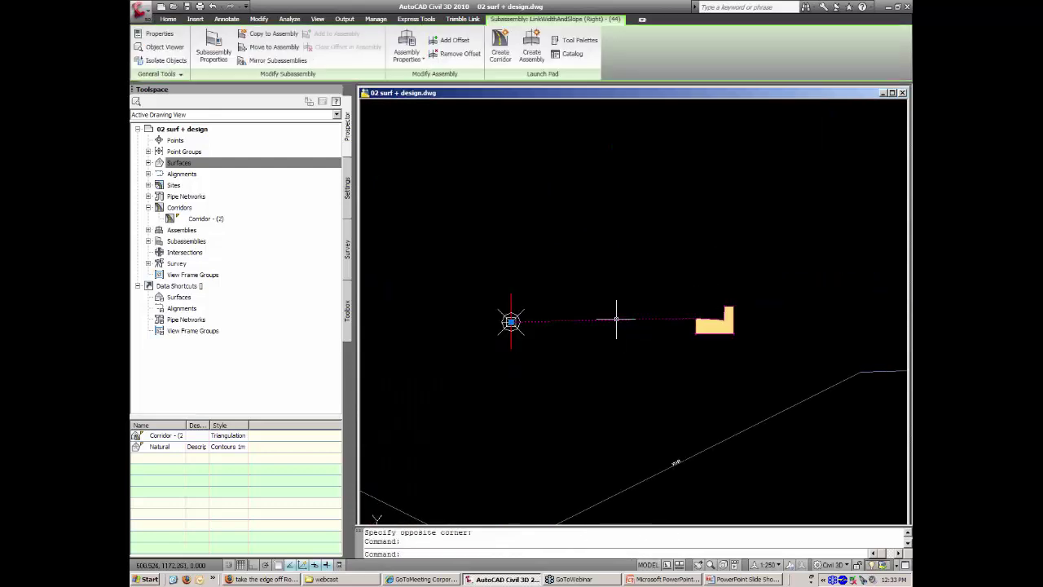
click(717, 320)
click(668, 286)
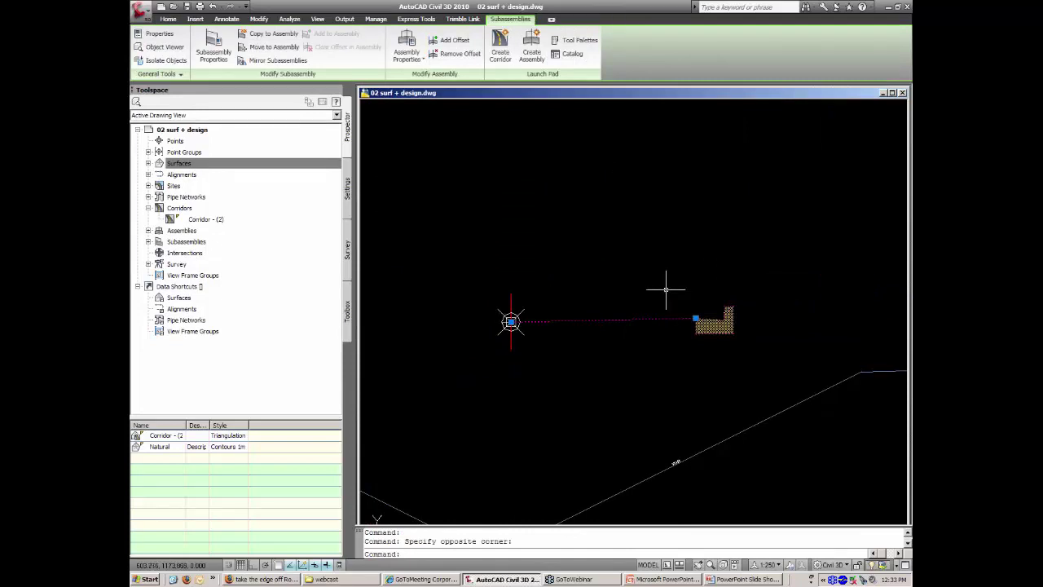
key(Escape)
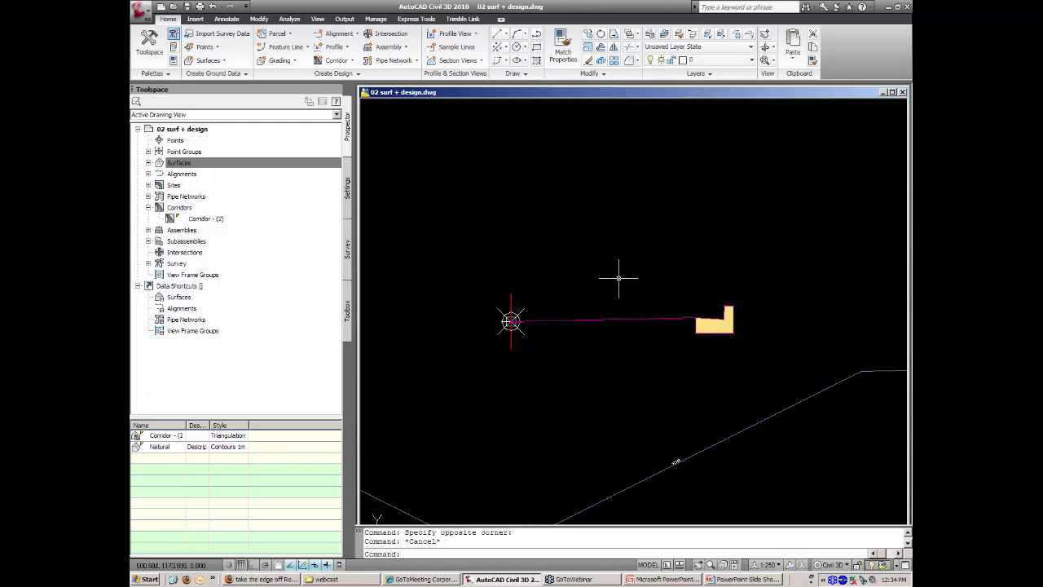
click(643, 318)
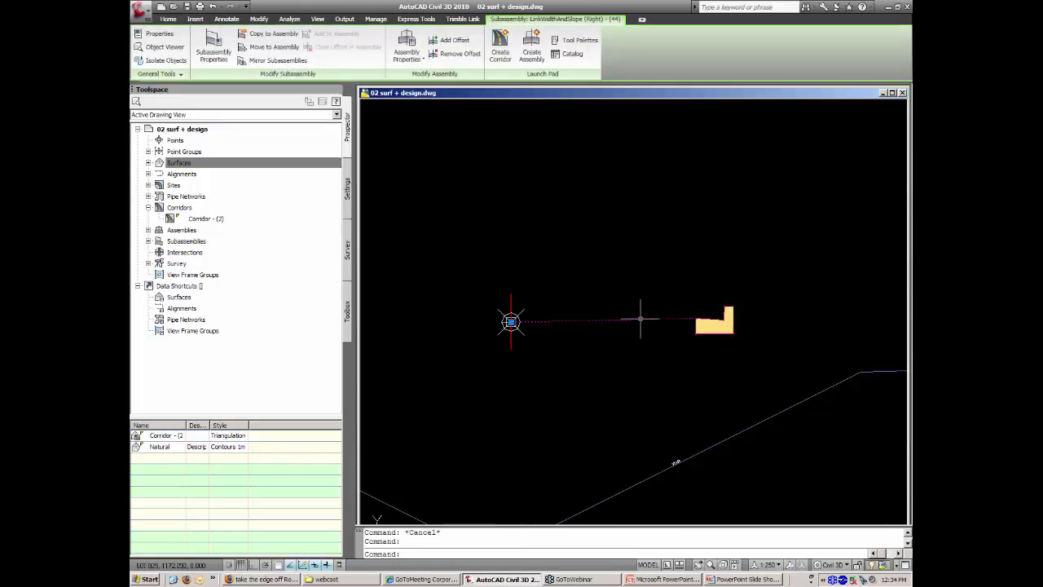
click(721, 327)
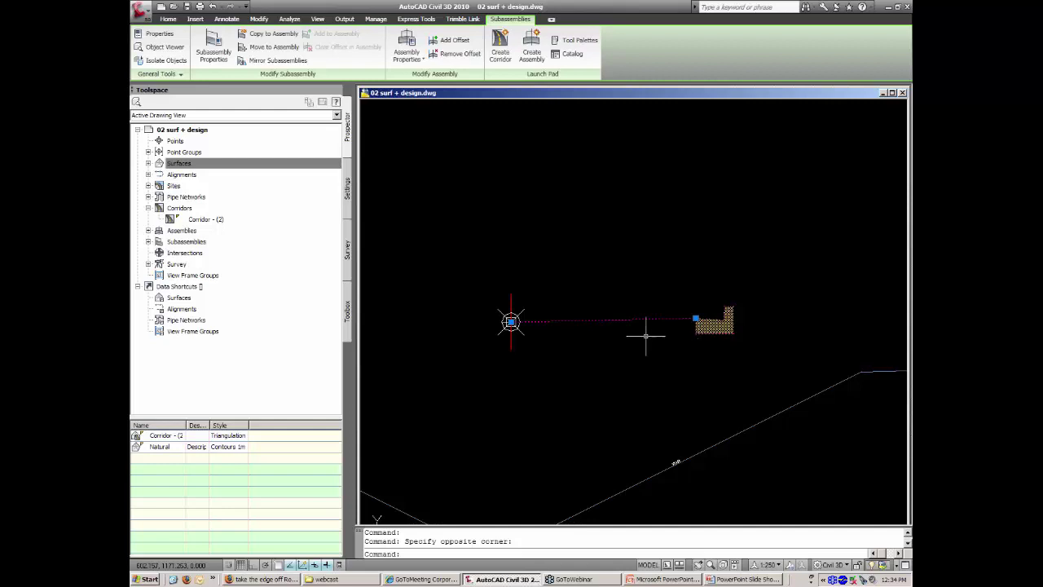
Omit the right width-and-slope link between the assembly baseline and the curb through its Omit Link parameter.
key(Escape)
click(621, 320)
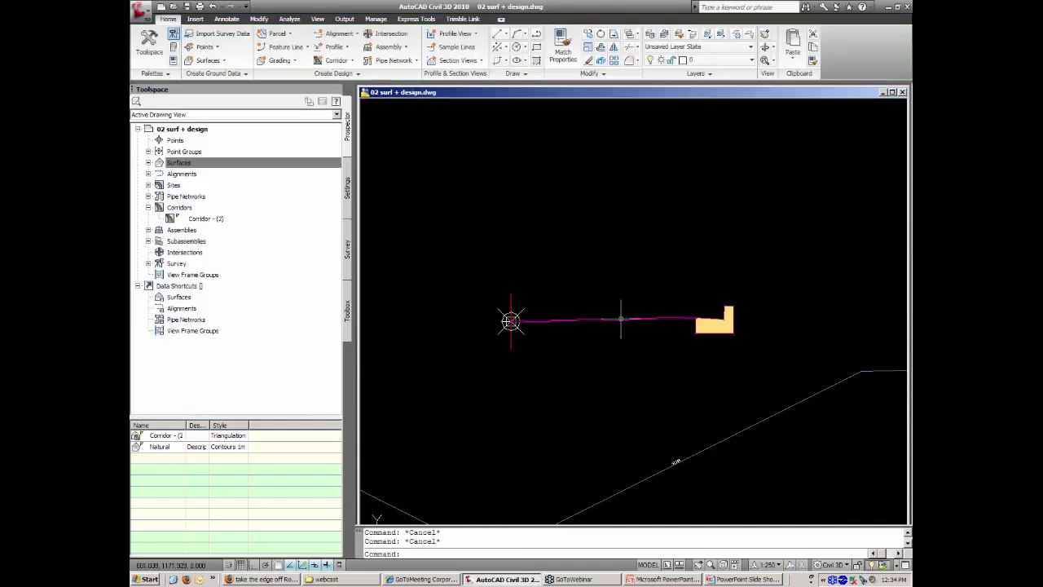
right_click(575, 233)
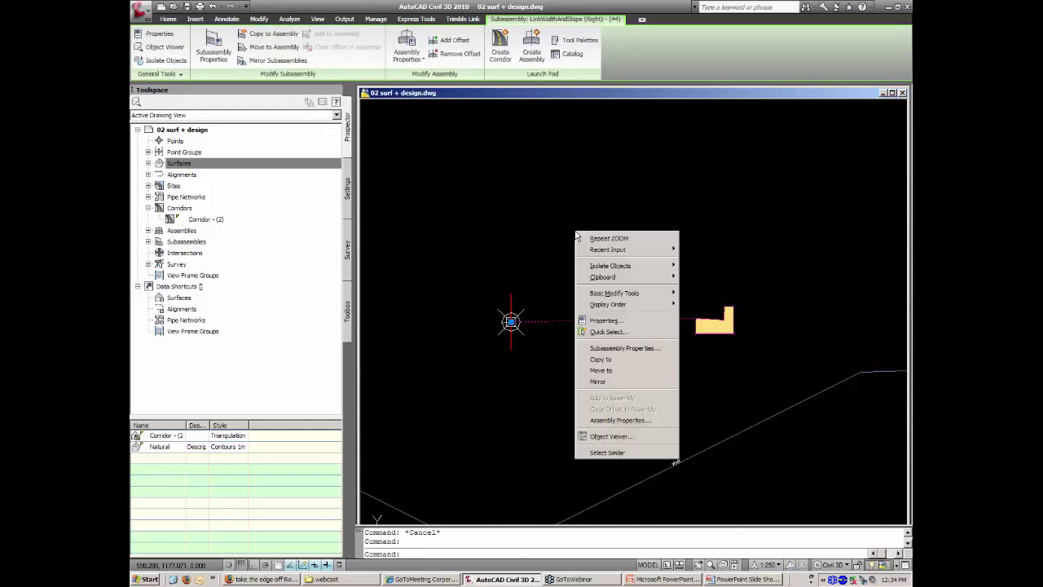
click(633, 350)
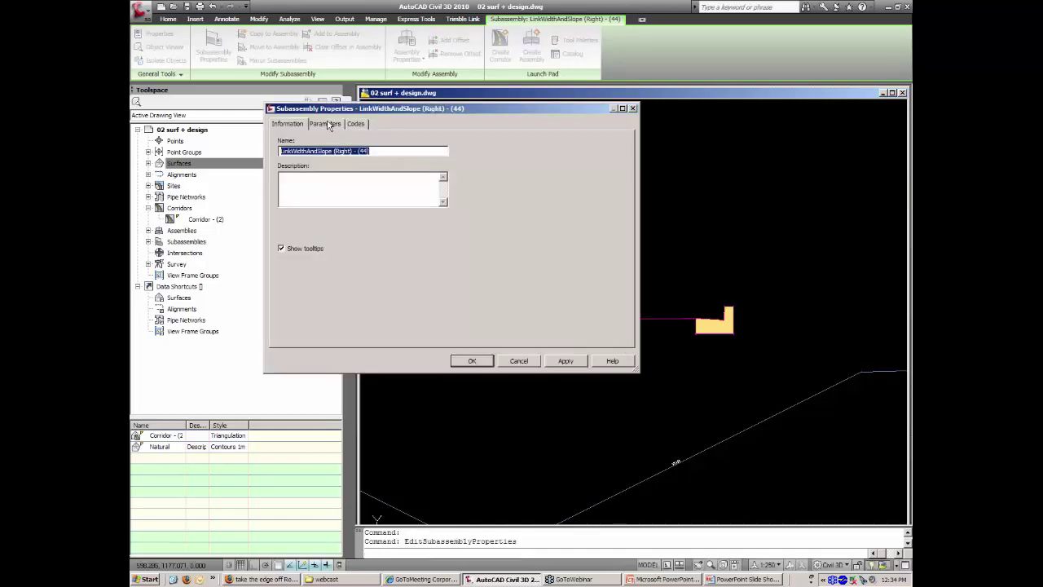
click(327, 124)
double_click(411, 164)
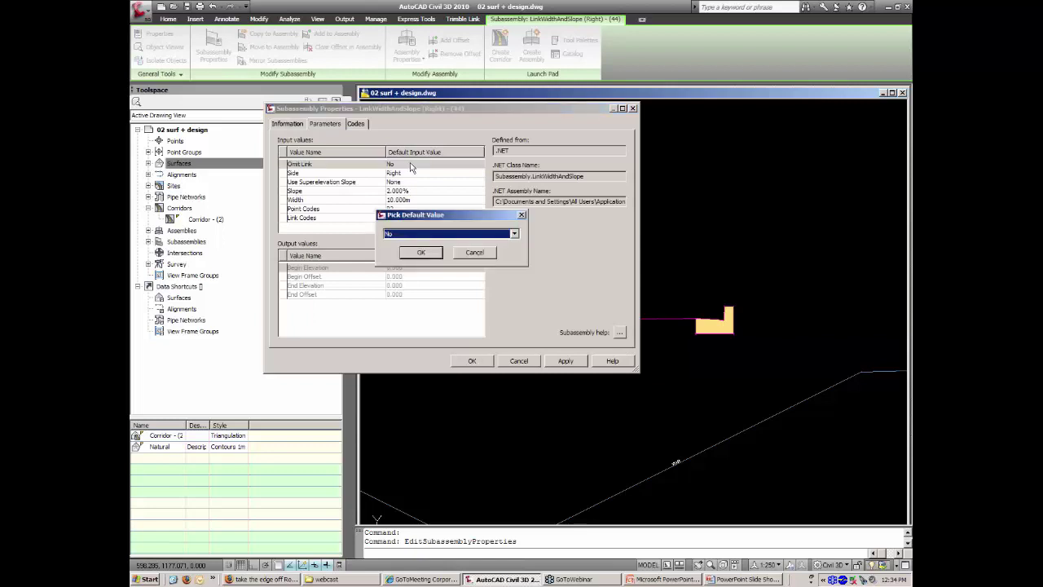
click(407, 234)
click(405, 244)
click(421, 253)
click(472, 361)
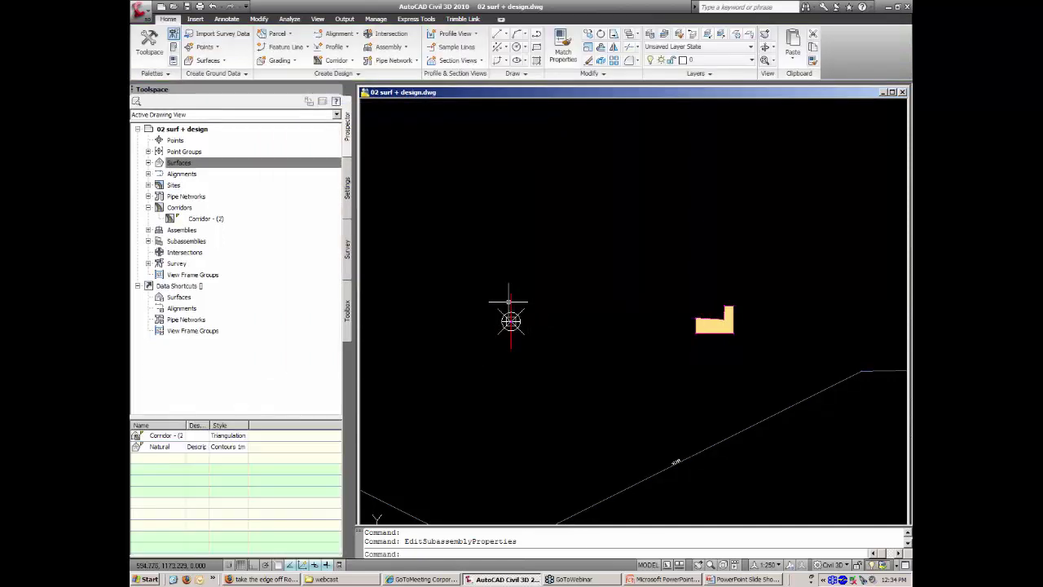
Inspect the assembly's baseline and its offset curb with the connecting link omitted.
click(510, 310)
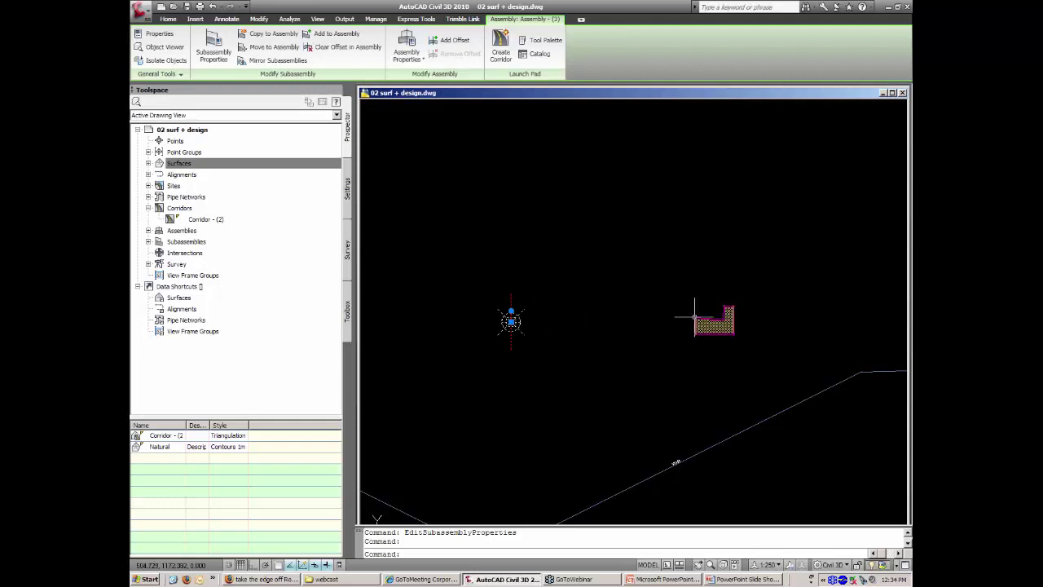
mouse_move(696, 316)
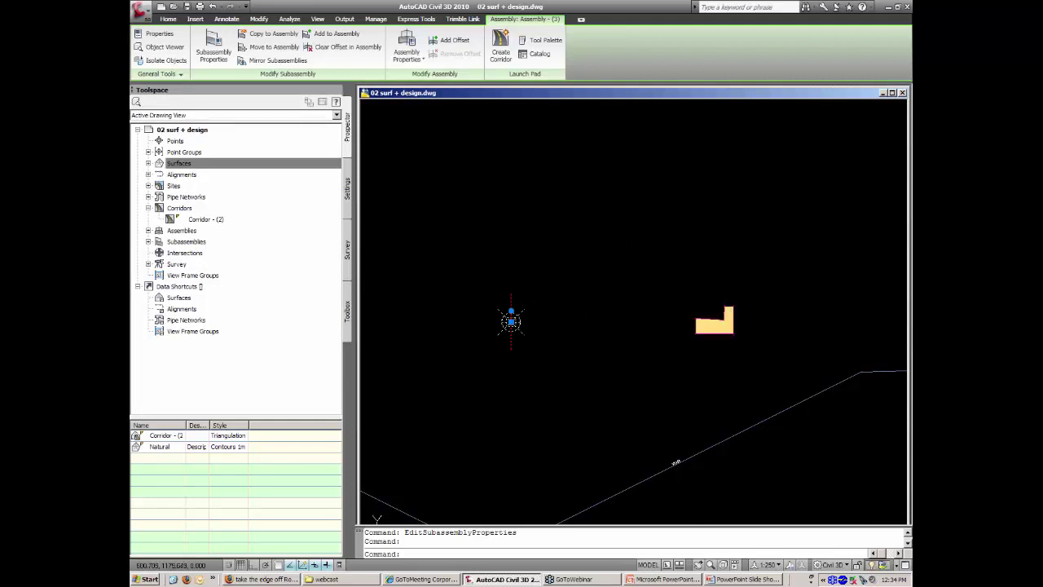
key(Escape)
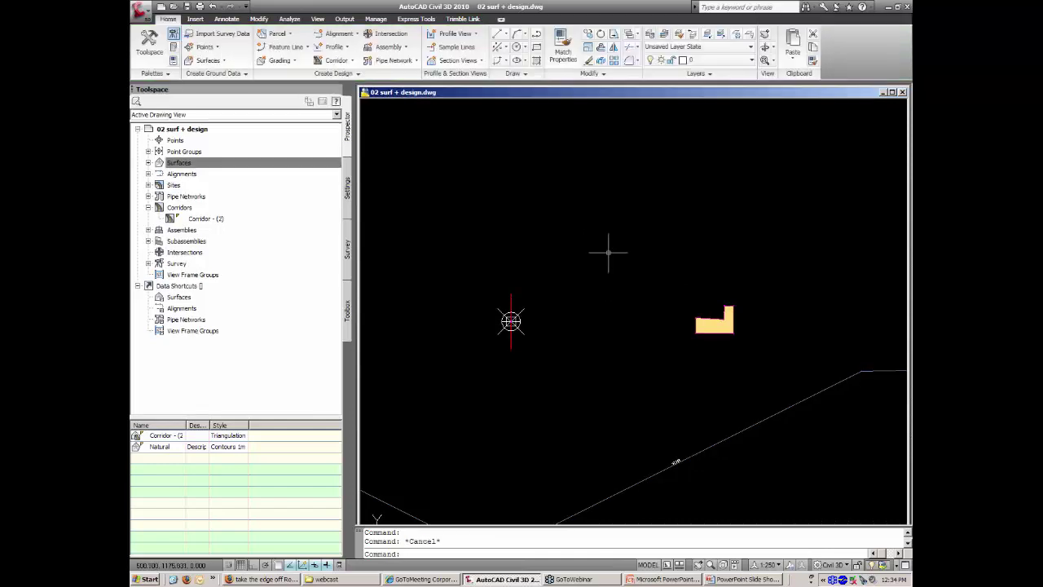
Assign Assembly - (3) to the region of Corridor - (2) and accept the corridor properties to rebuild it.
text(z)
key(Return)
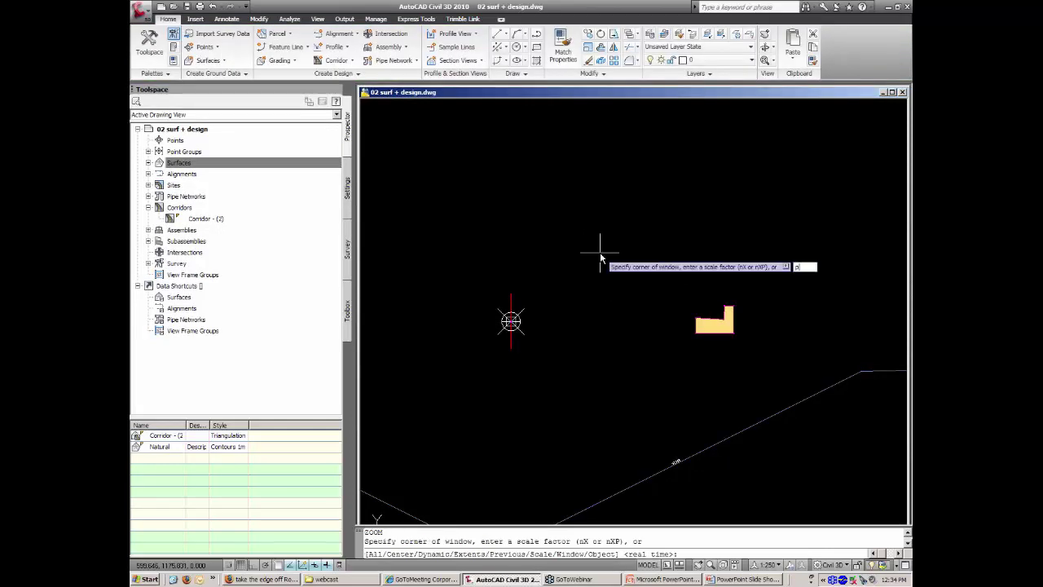
text(p)
key(Return)
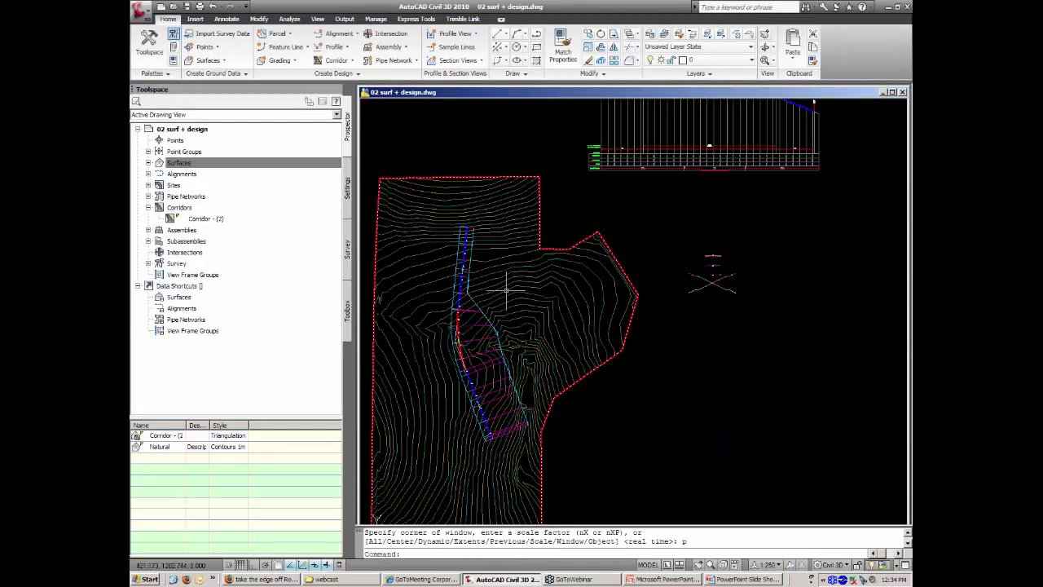
right_click(204, 219)
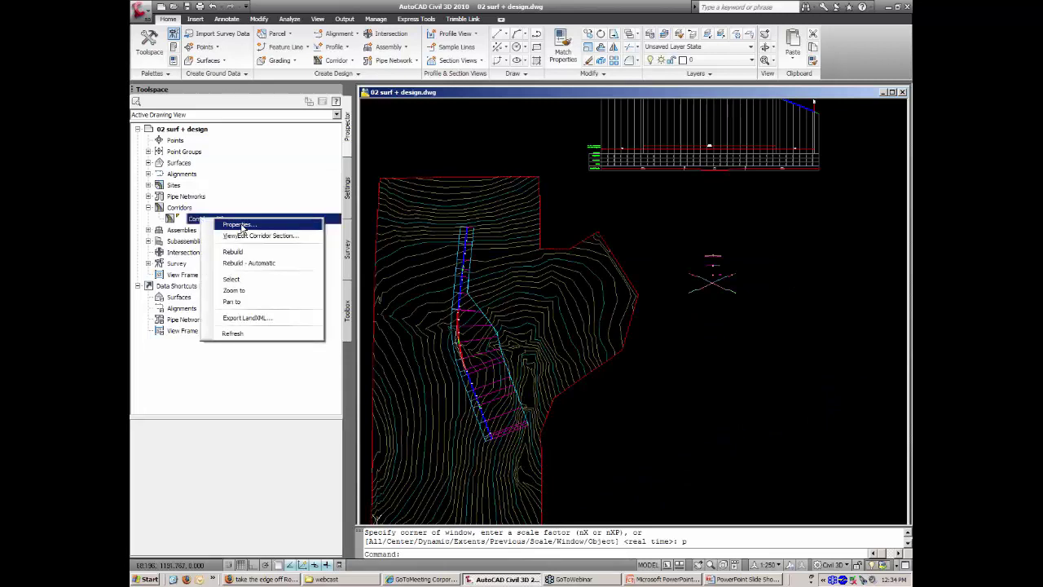
click(242, 227)
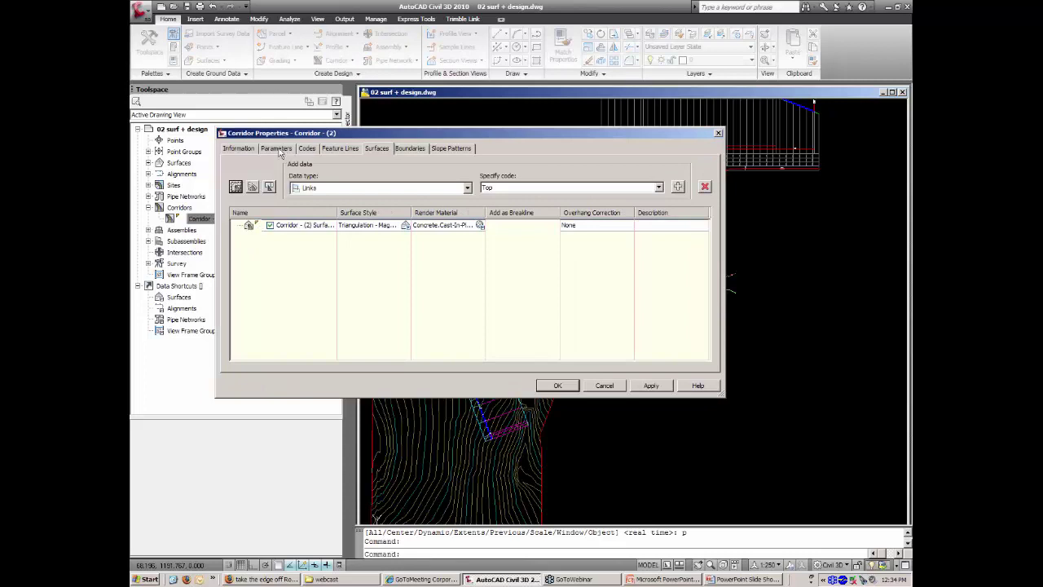
click(277, 150)
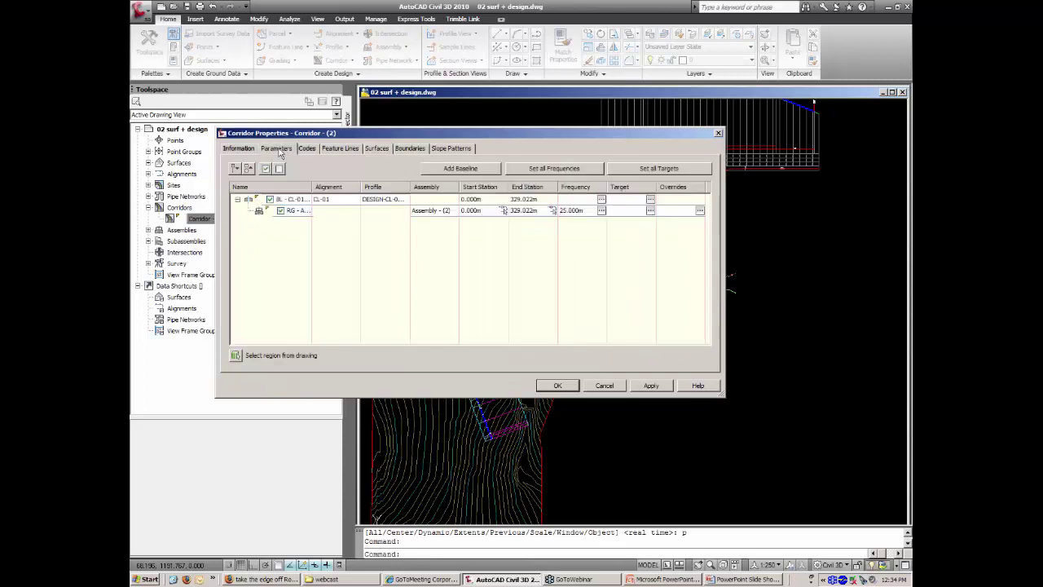
click(432, 212)
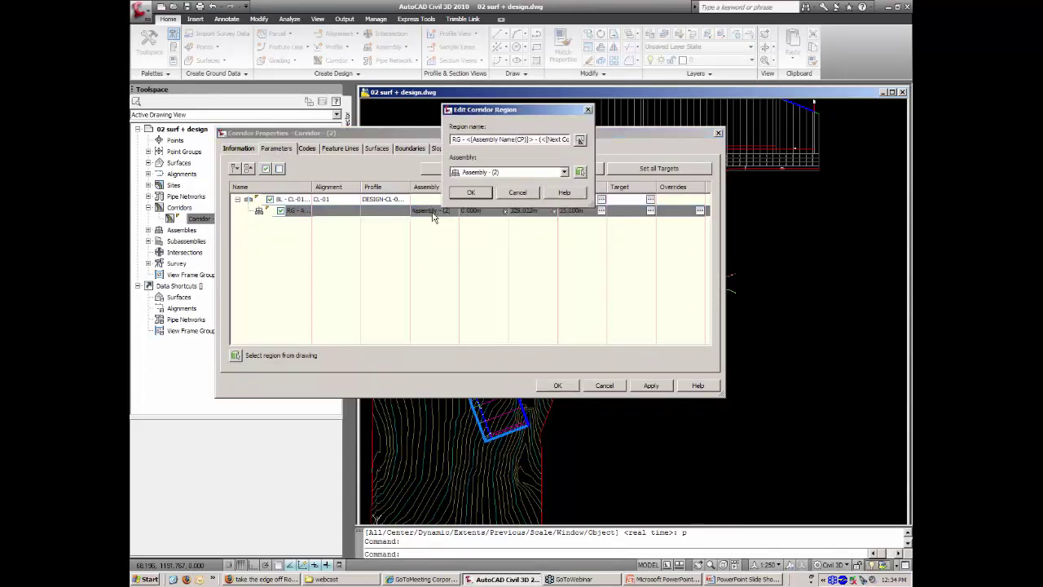
click(509, 172)
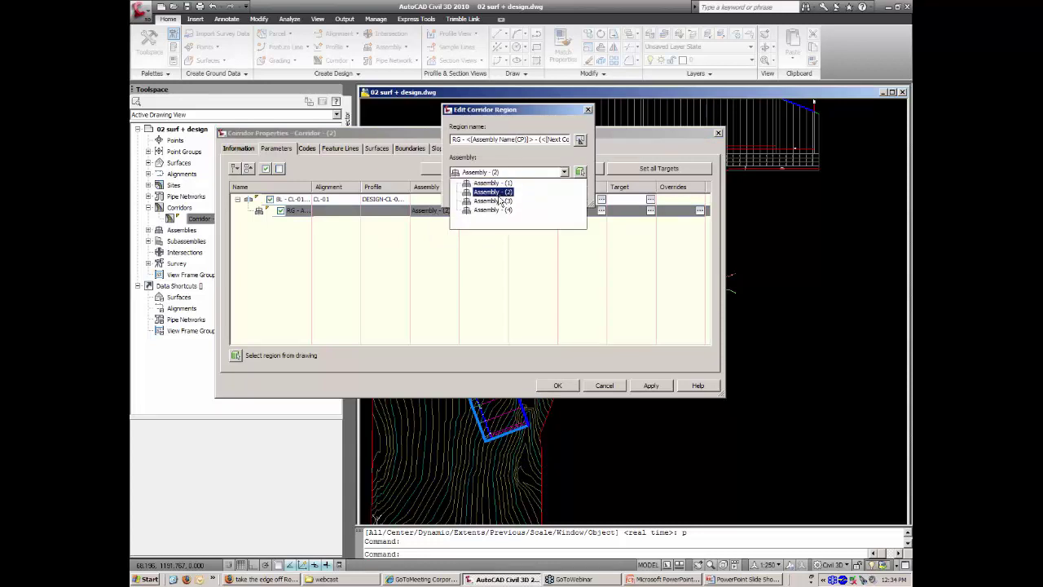
click(489, 200)
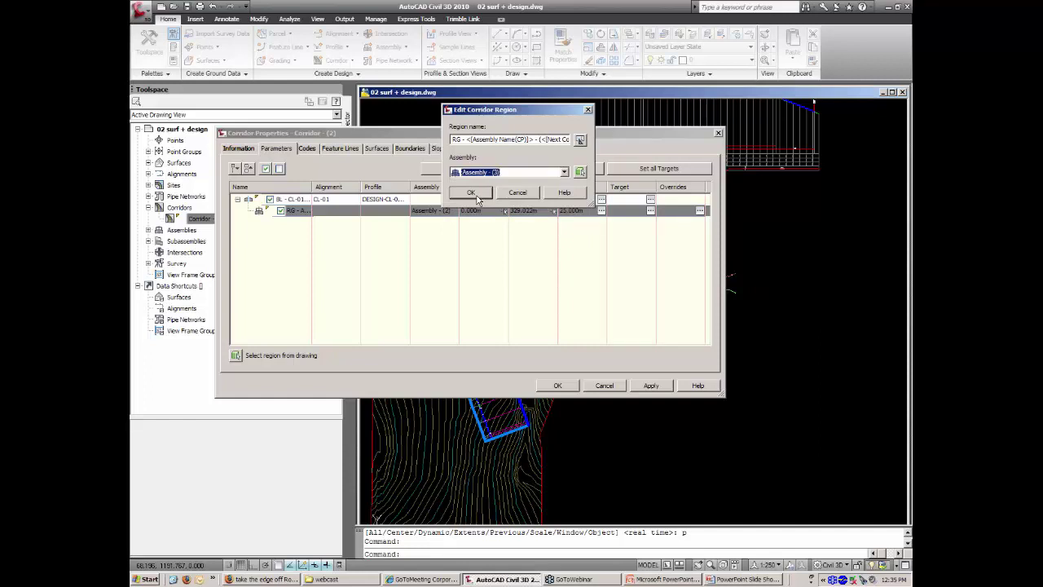
click(472, 194)
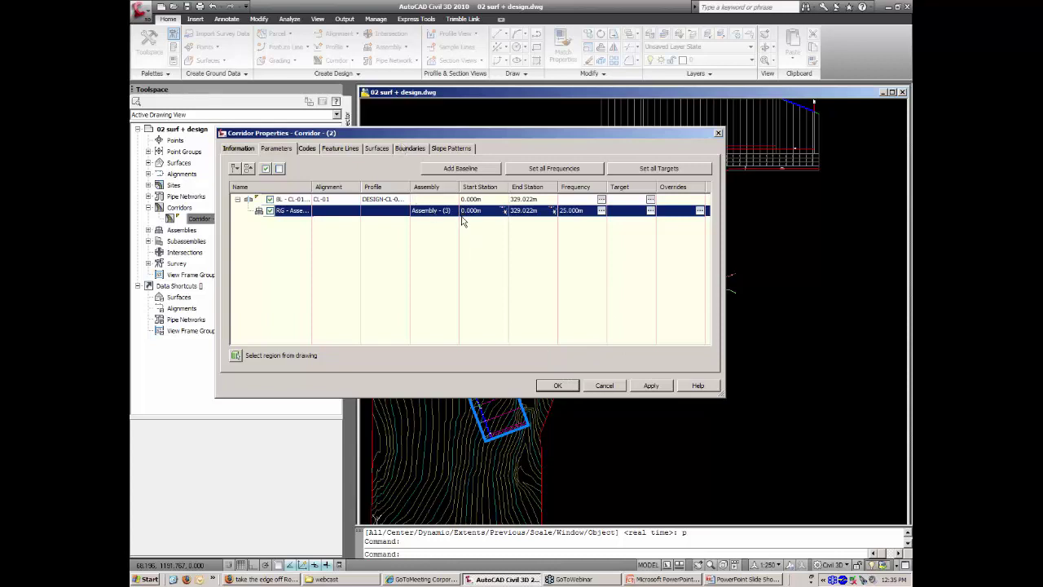
click(559, 387)
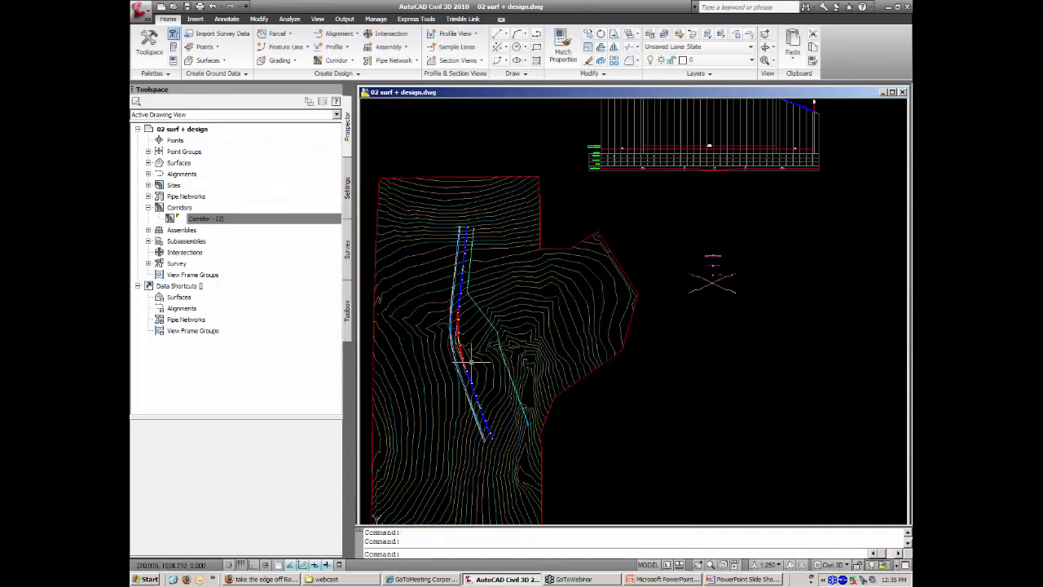
Examine the curb-only corridor up close around stations 120 to 140 against the CL-01 alignment.
text(z)
key(Return)
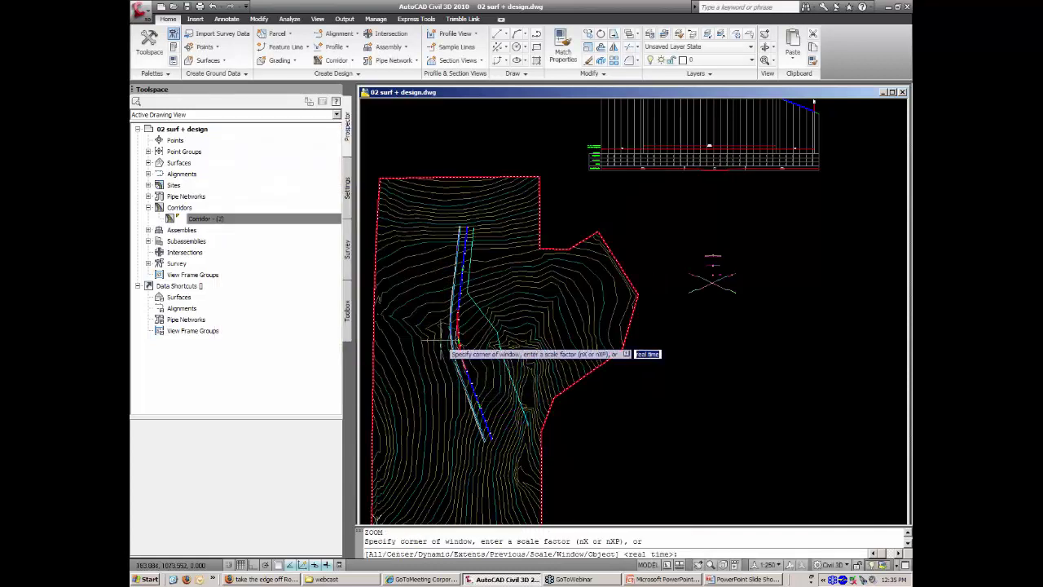
click(468, 330)
click(432, 301)
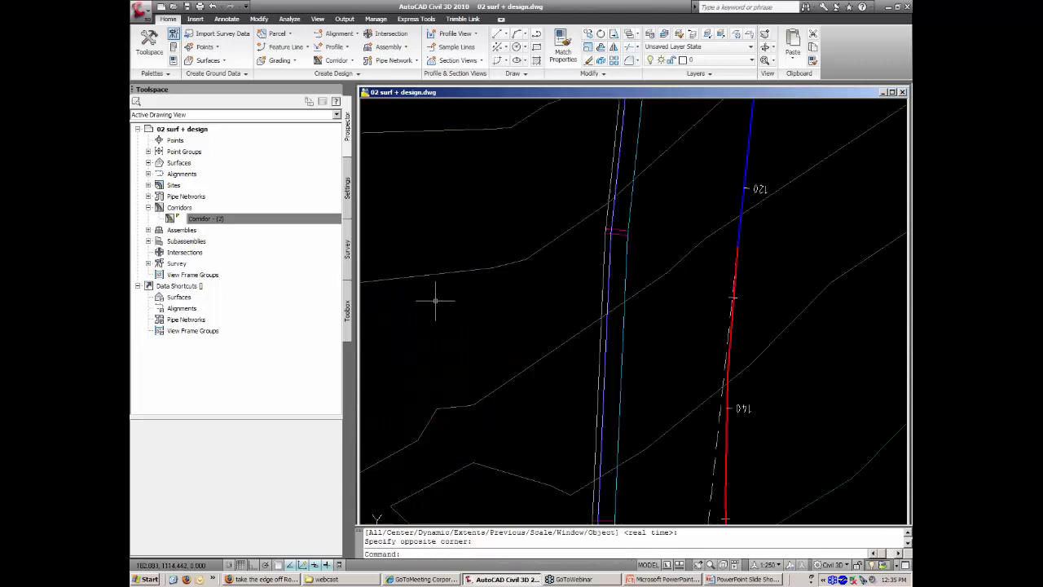
click(736, 243)
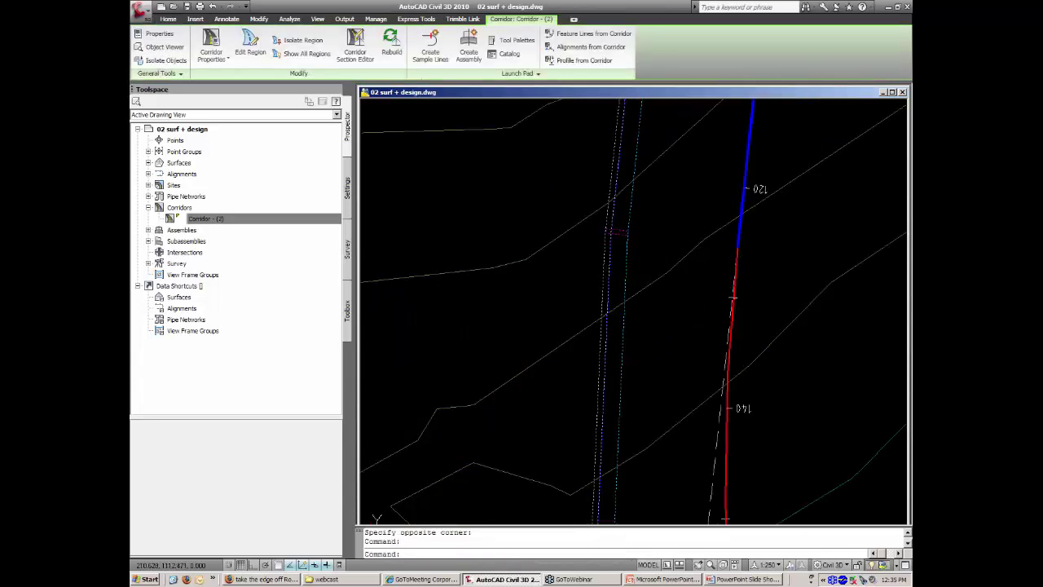
click(731, 322)
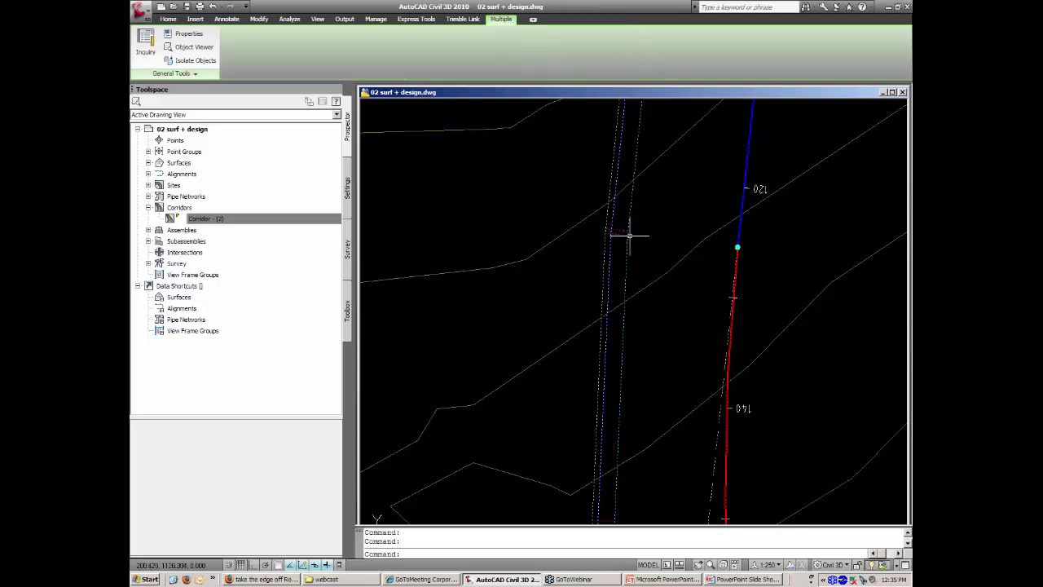
mouse_move(629, 236)
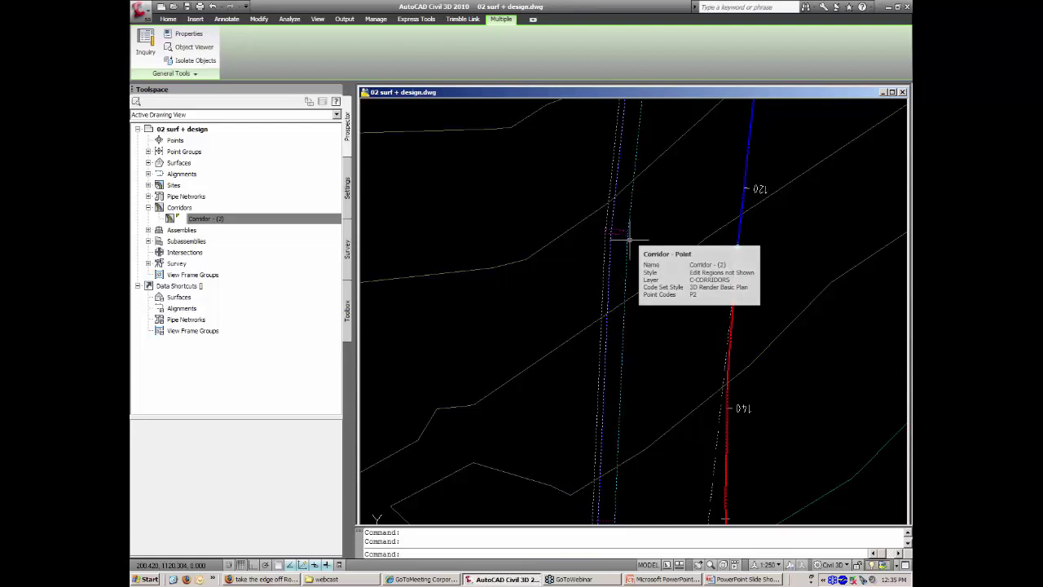
mouse_move(512, 290)
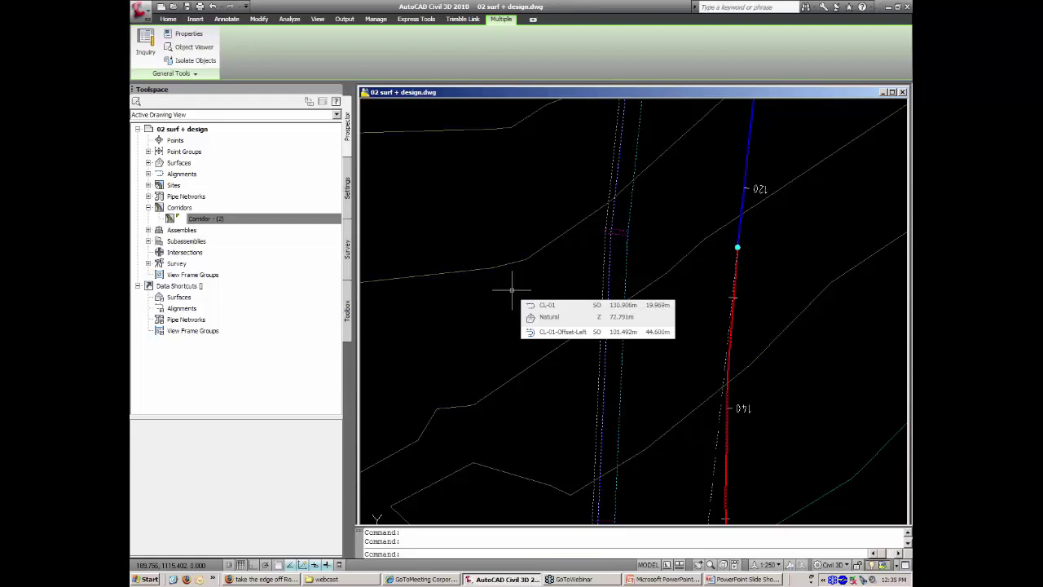
key(Escape)
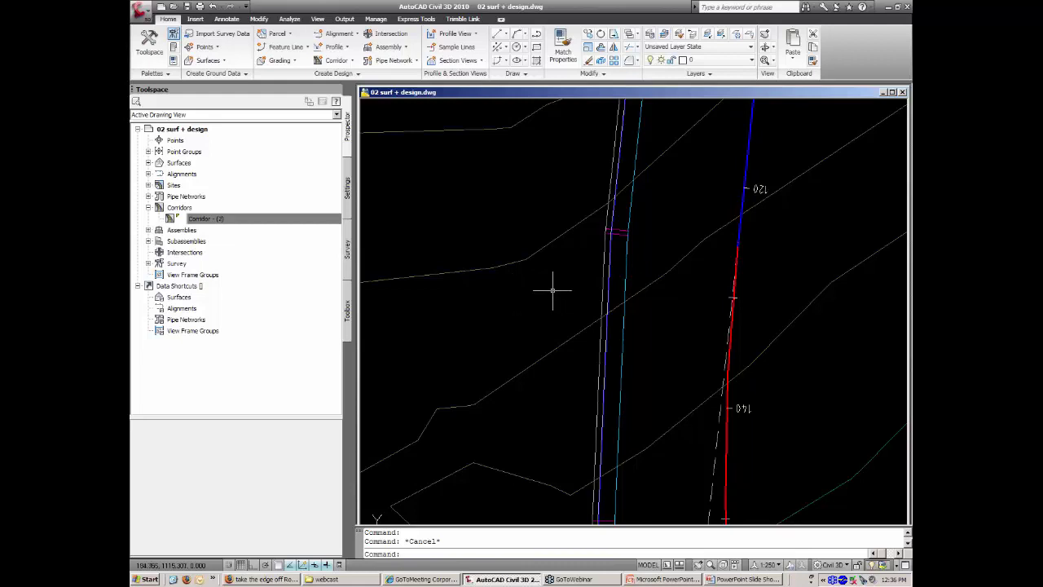
Open the subassembly properties of the left DaylightBench in the crossed assembly and view the dialog's general help.
scroll(550, 289, down, 5)
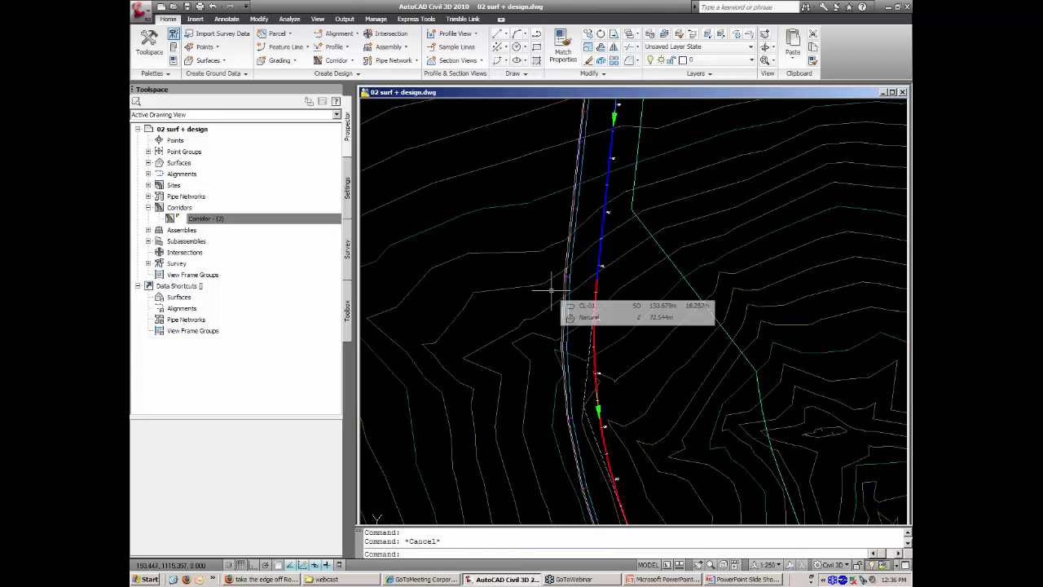
scroll(551, 289, down, 5)
scroll(705, 278, up, 10)
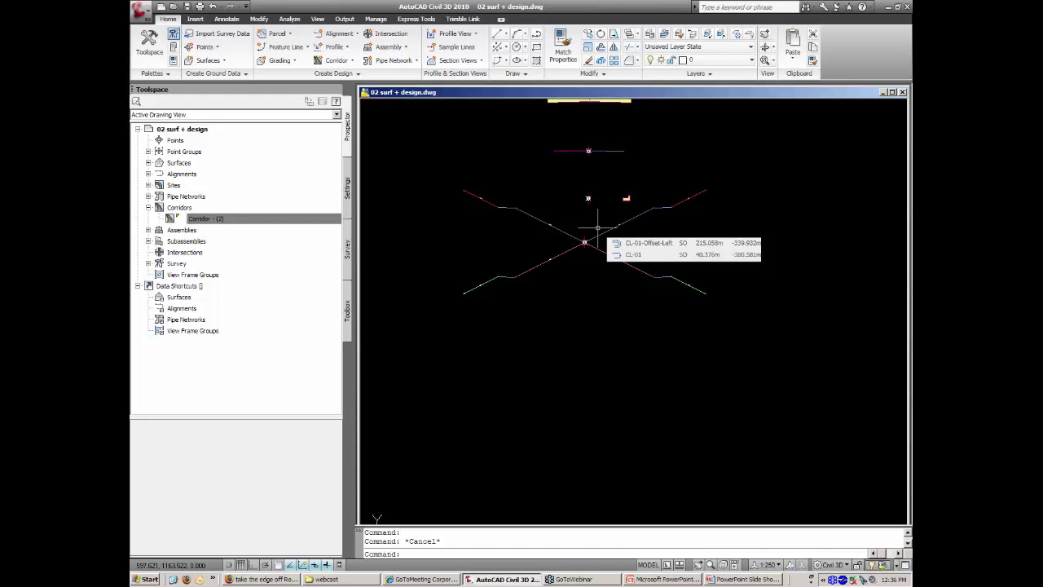
click(536, 221)
right_click(548, 195)
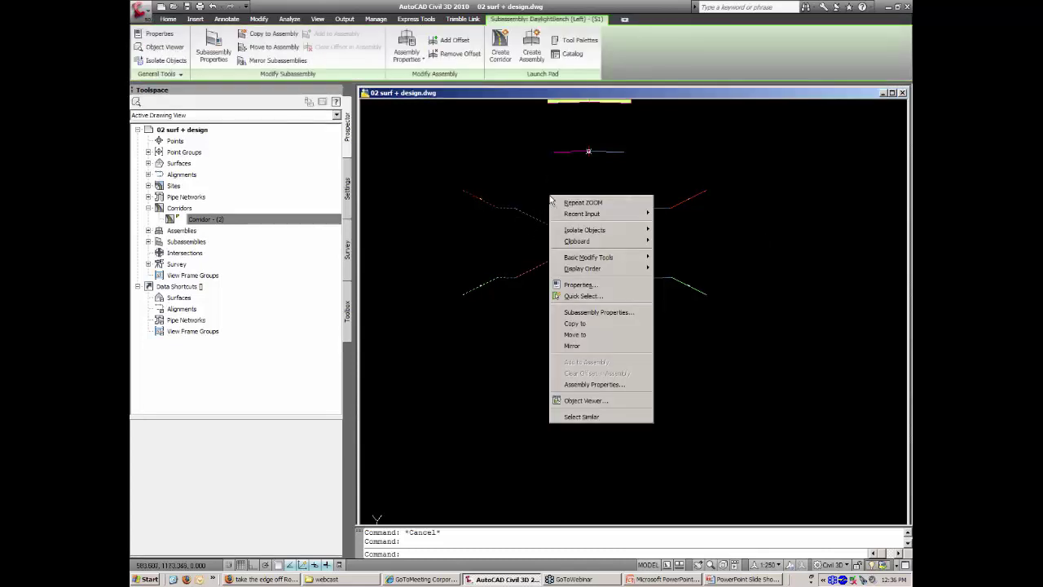
click(595, 313)
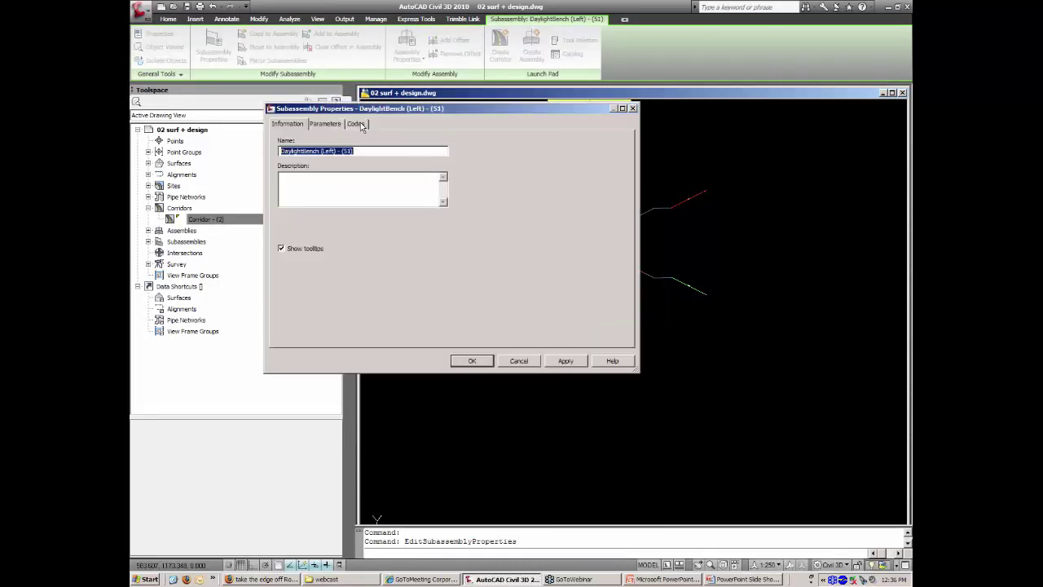
click(623, 363)
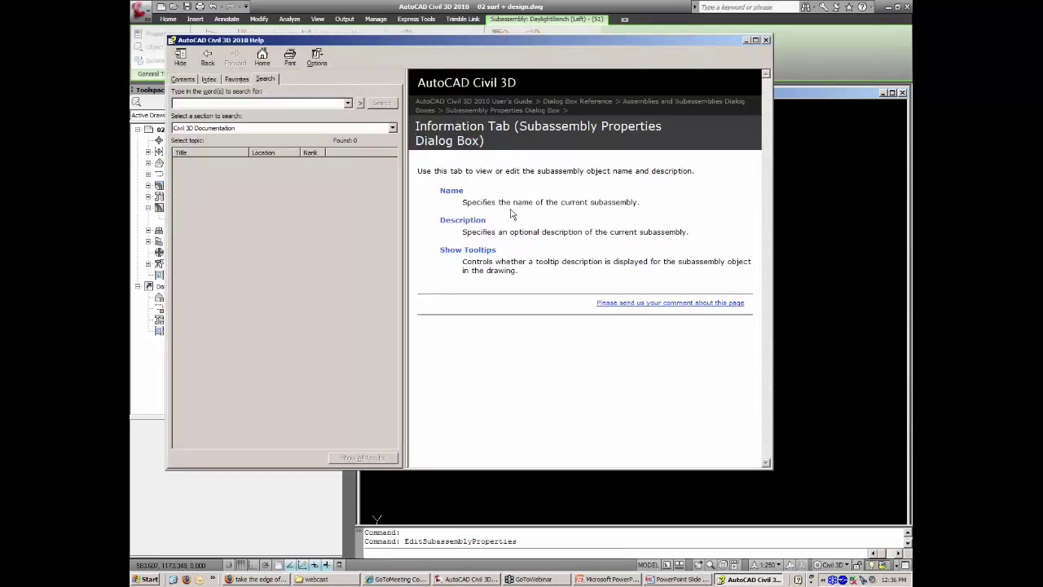
double_click(173, 41)
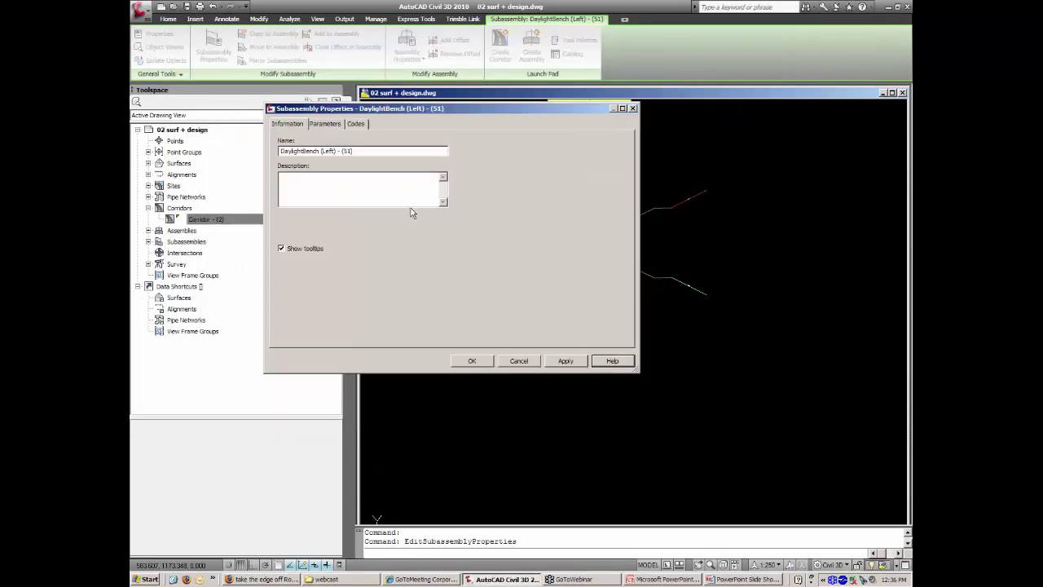
Consult the DaylightBench subassembly reference from its parameters, and close the properties without changing anything.
click(330, 123)
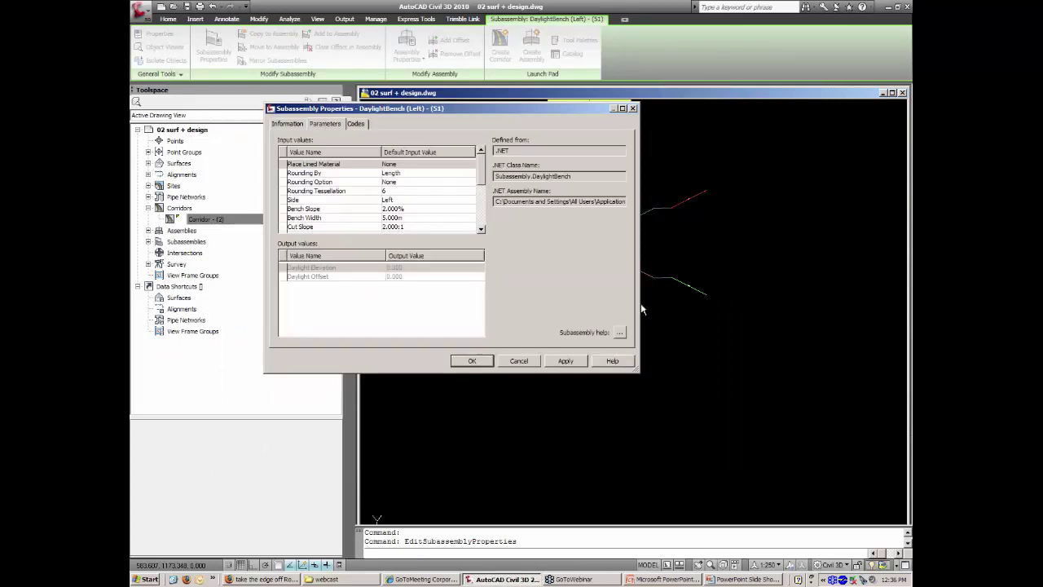
click(619, 334)
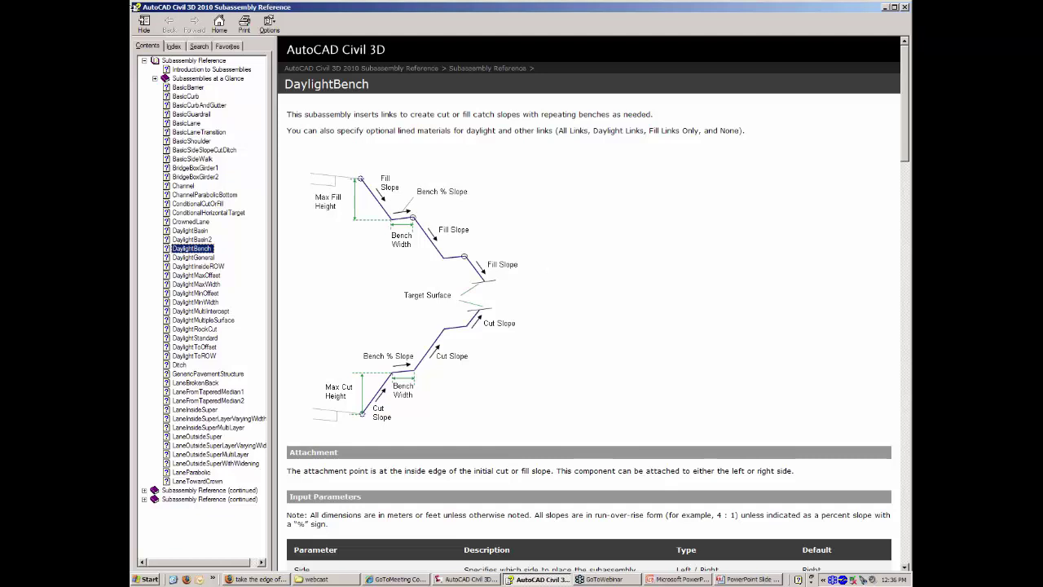
click(136, 7)
click(155, 80)
click(523, 362)
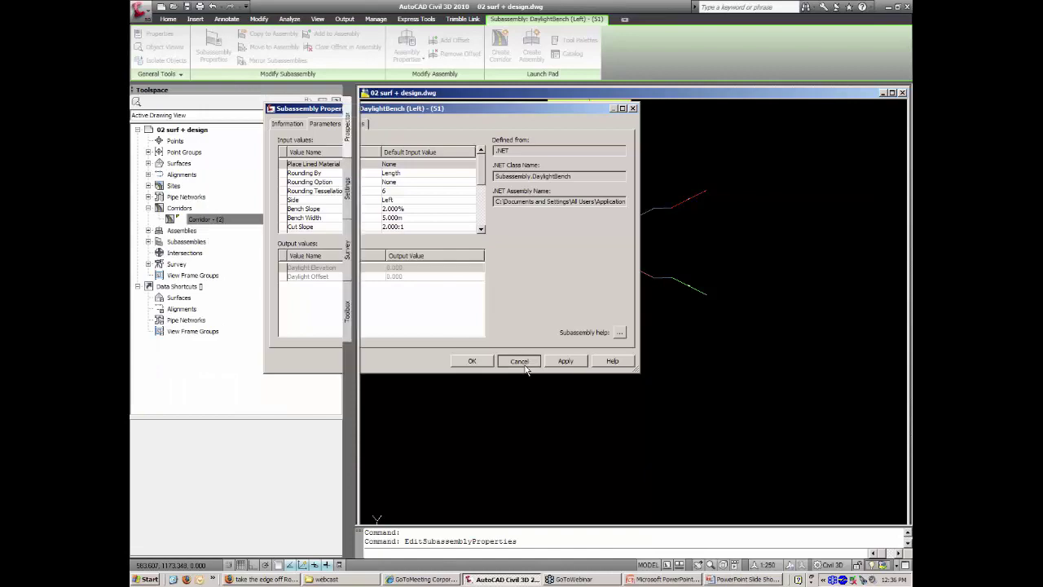
scroll(601, 307, down, 5)
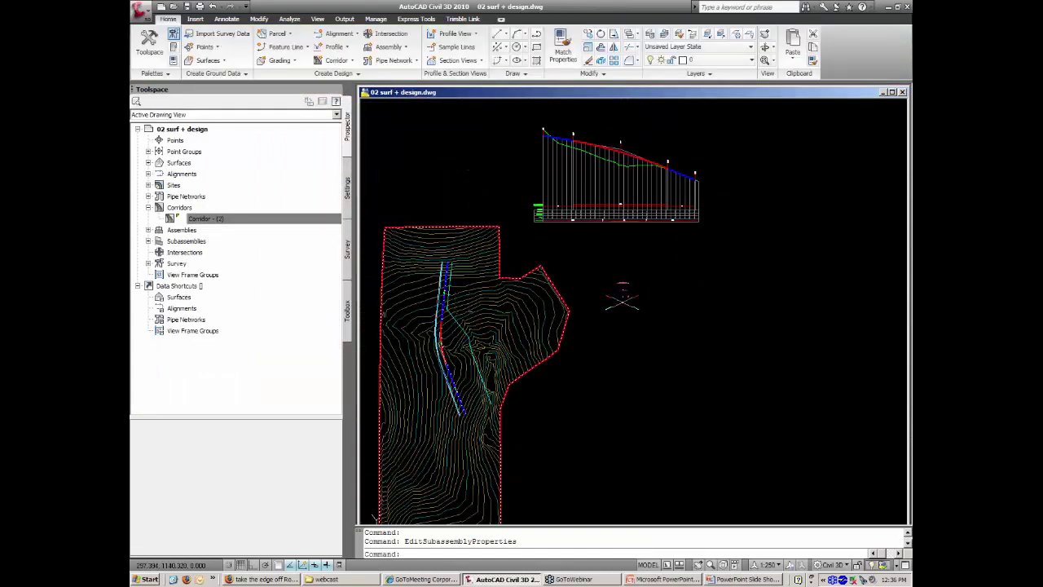
Open the properties of Corridor - (2) and assign Assembly - (4) to its region.
click(222, 220)
right_click(230, 221)
click(237, 223)
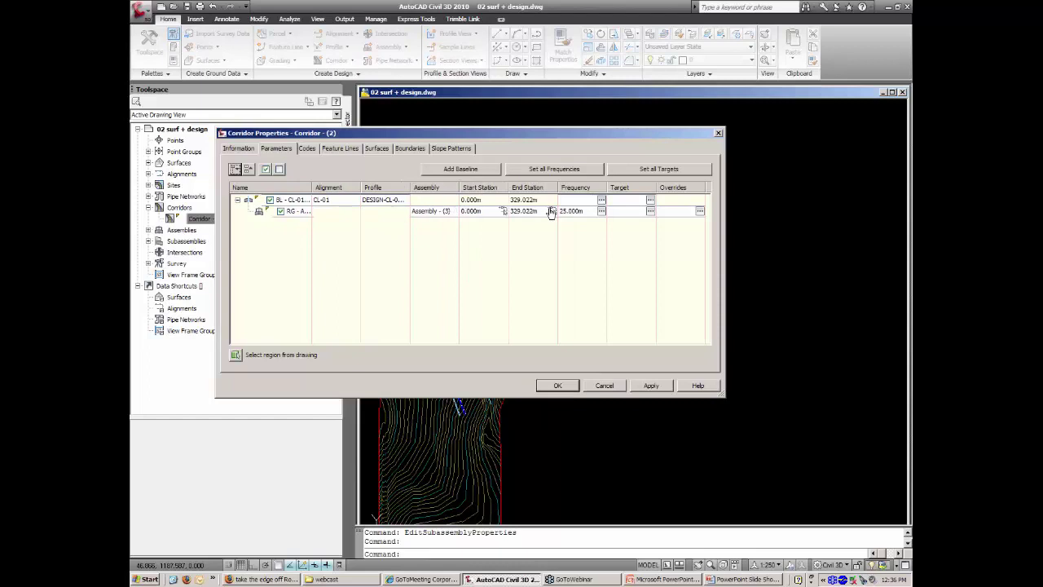
double_click(437, 211)
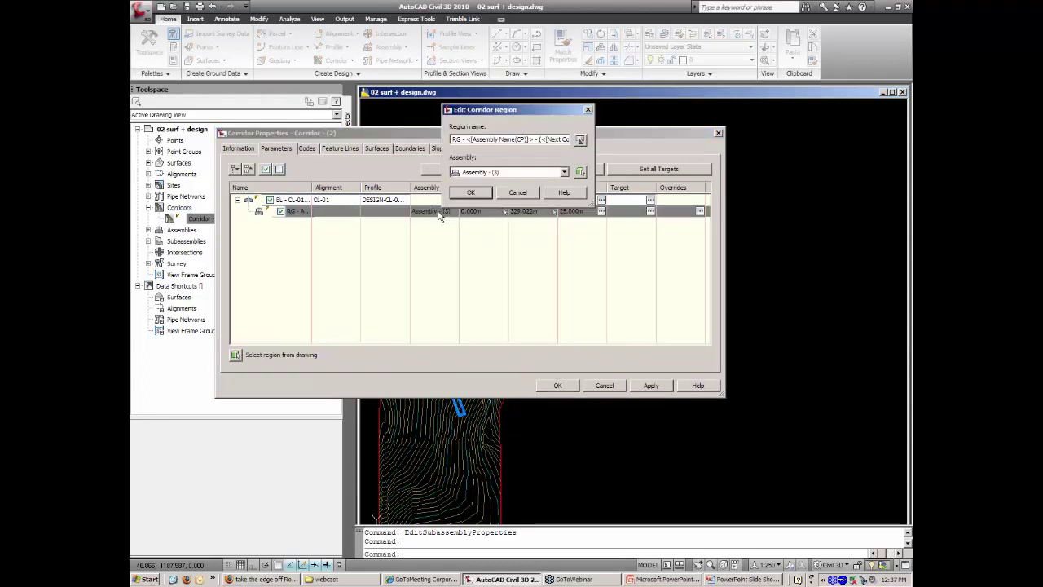
click(496, 172)
click(494, 210)
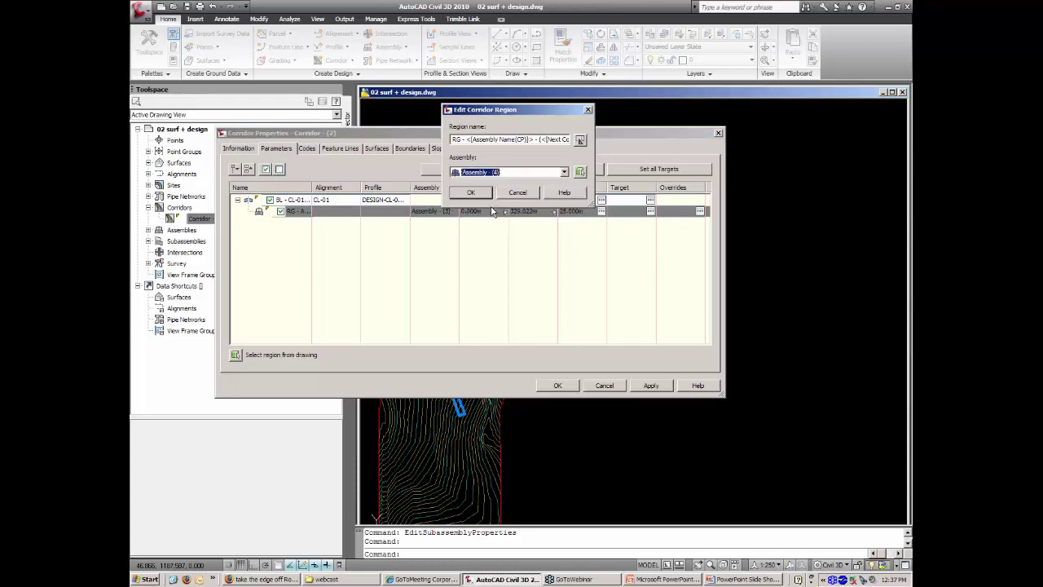
click(472, 193)
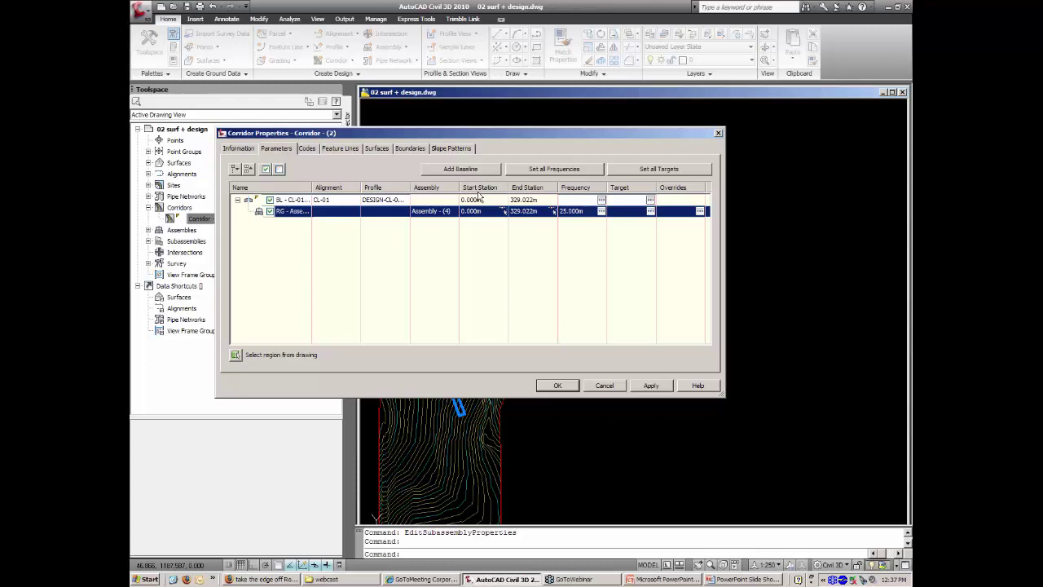
Set the Natural surface as target for both DaylightBench subassemblies of the region, and accept the corridor properties to rebuild the corridor.
click(650, 211)
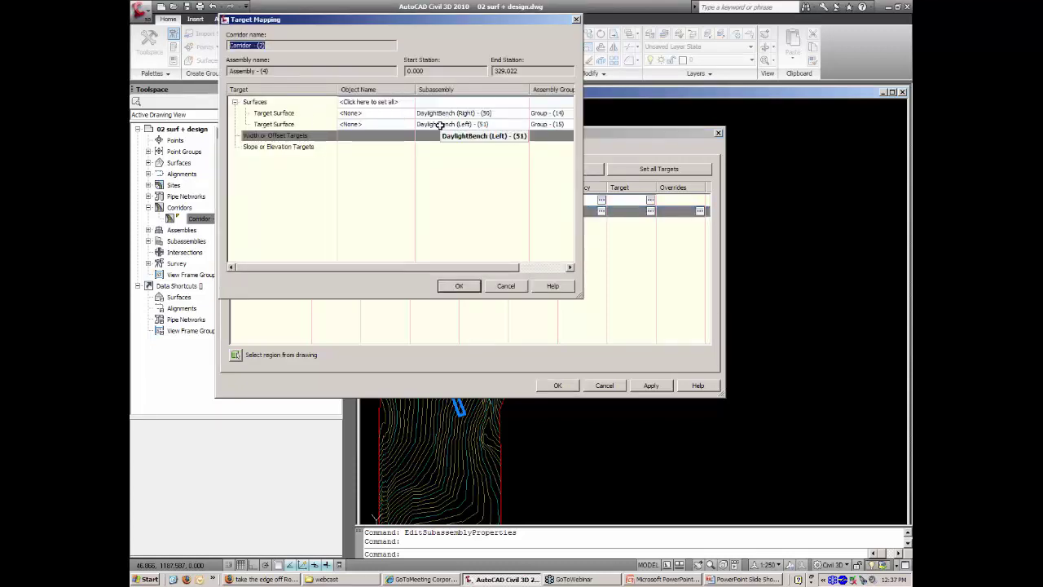
click(393, 102)
click(359, 200)
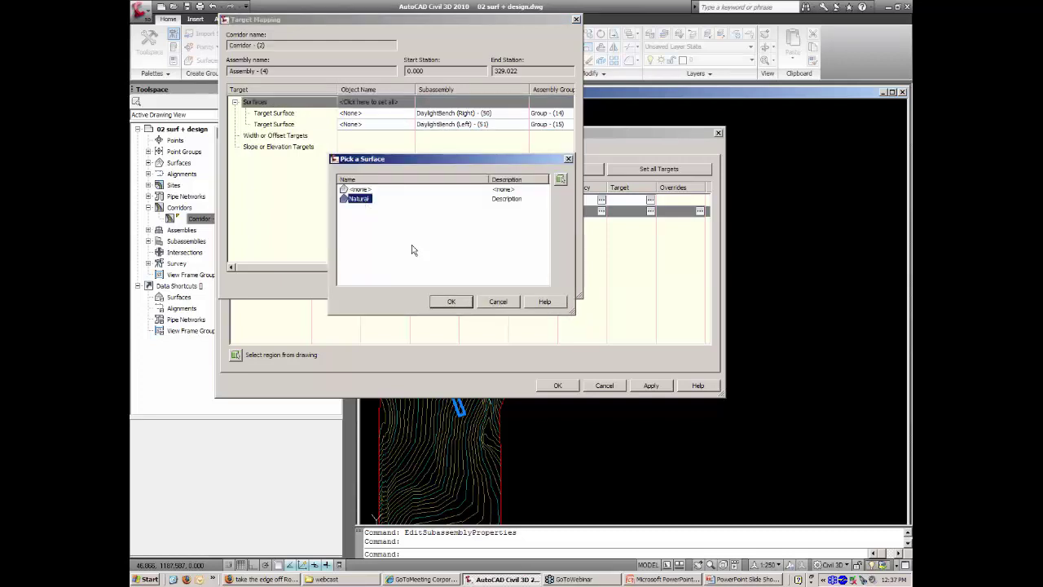
click(453, 301)
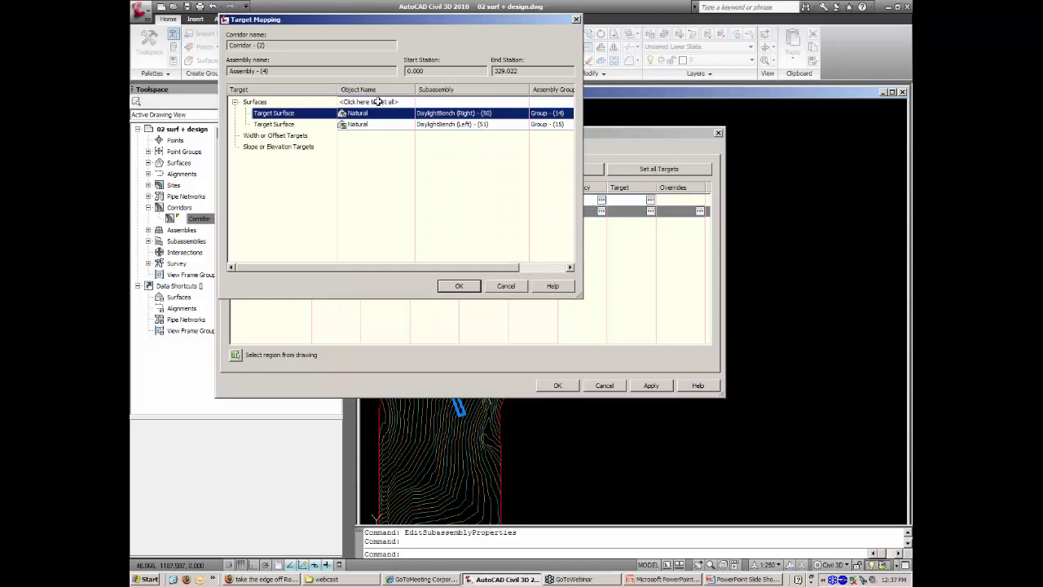
click(460, 286)
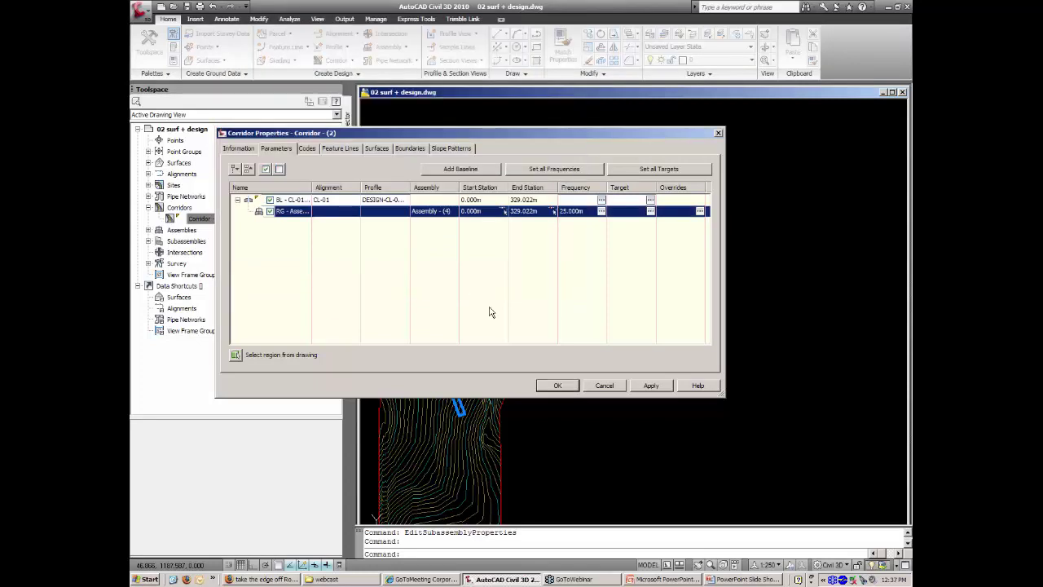
click(560, 386)
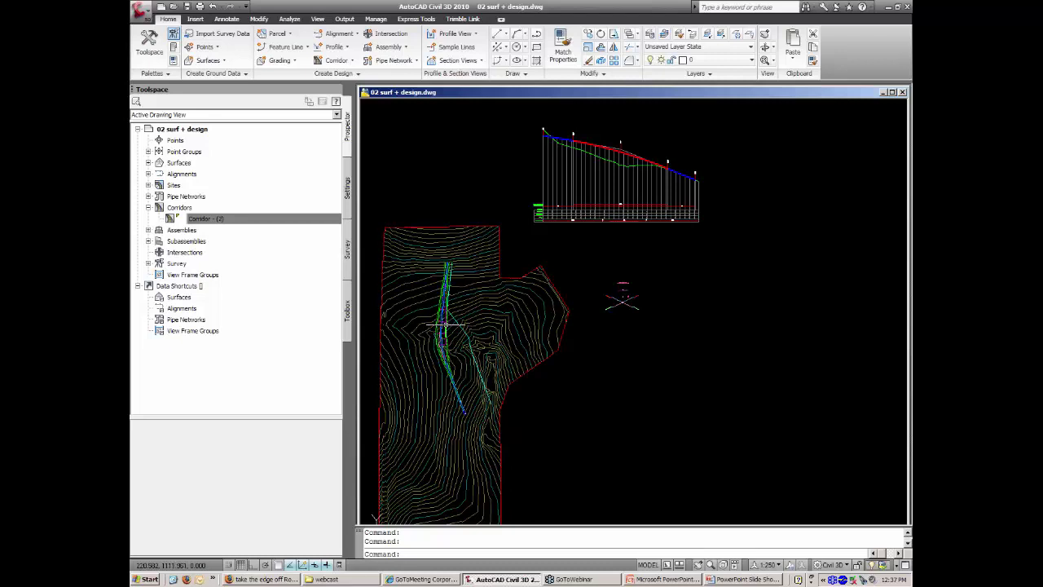
click(446, 331)
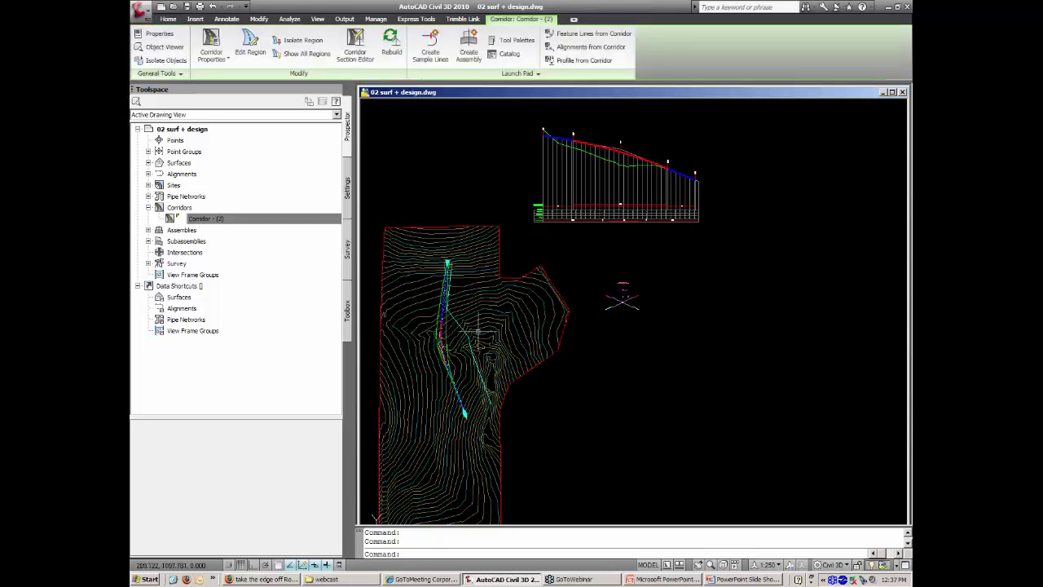
key(Escape)
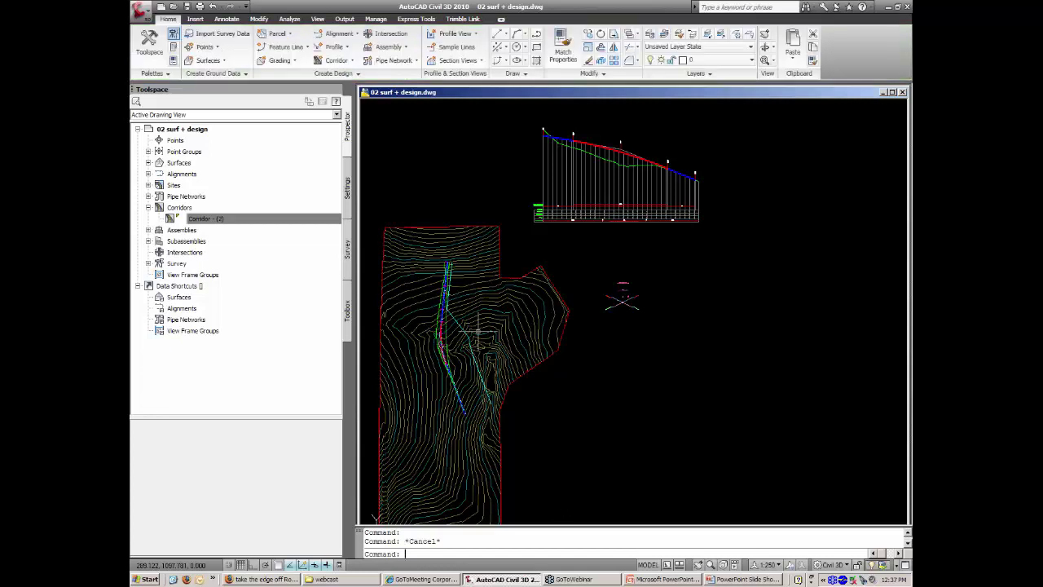
Stretch the middle PVI of the DESIGN-CL-01 profile well below the existing ground line in two moves.
click(621, 148)
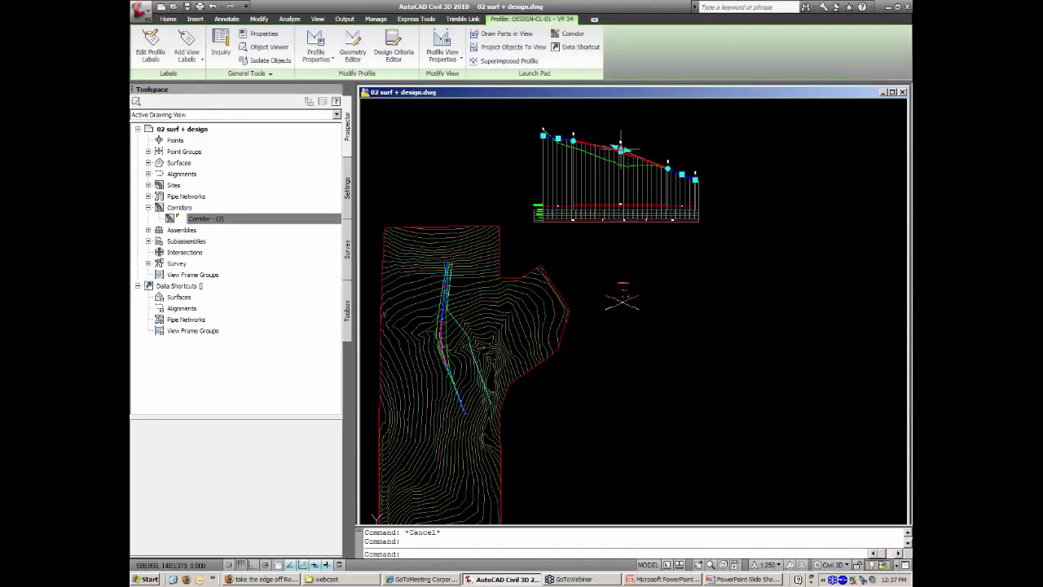
click(621, 148)
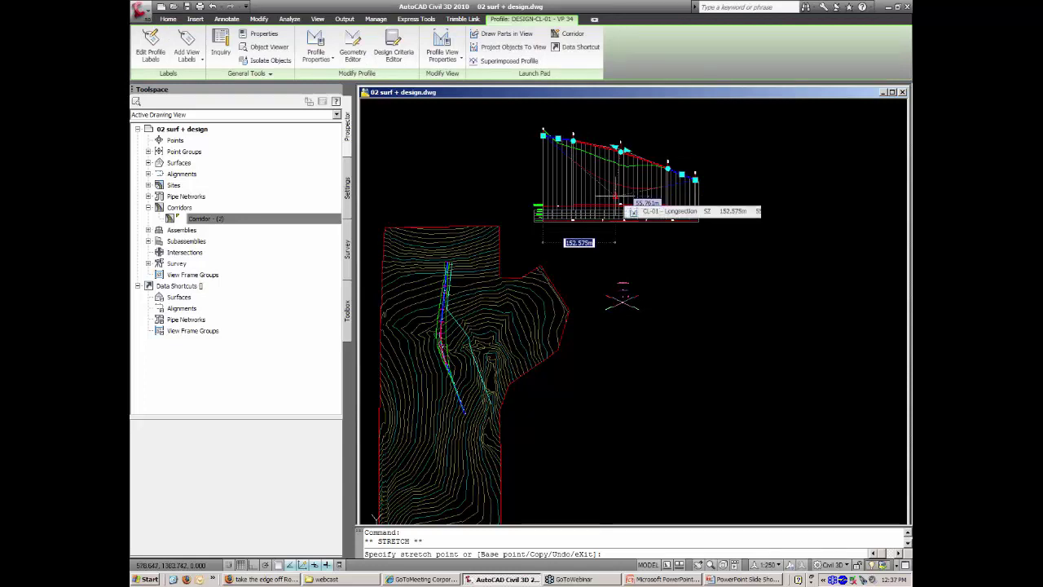
click(615, 196)
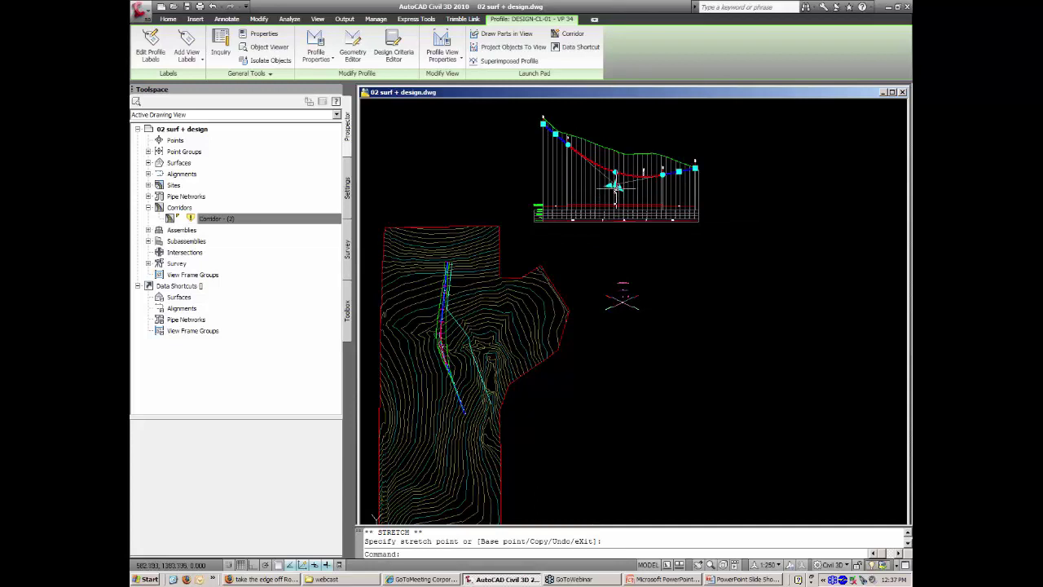
click(615, 173)
click(615, 200)
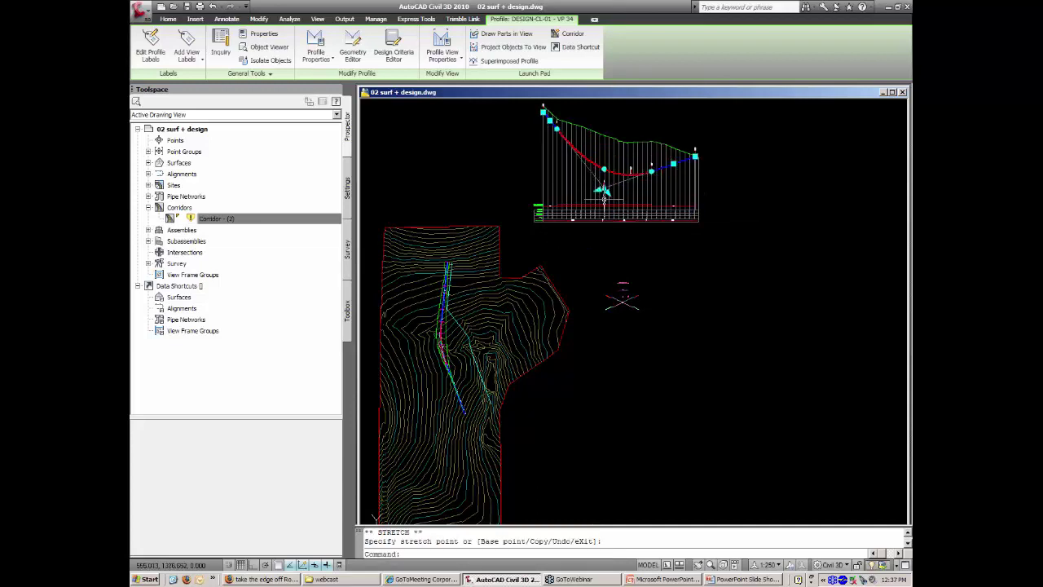
Rebuild Corridor - (2) from the lowered design profile and clear the profile selection.
click(218, 219)
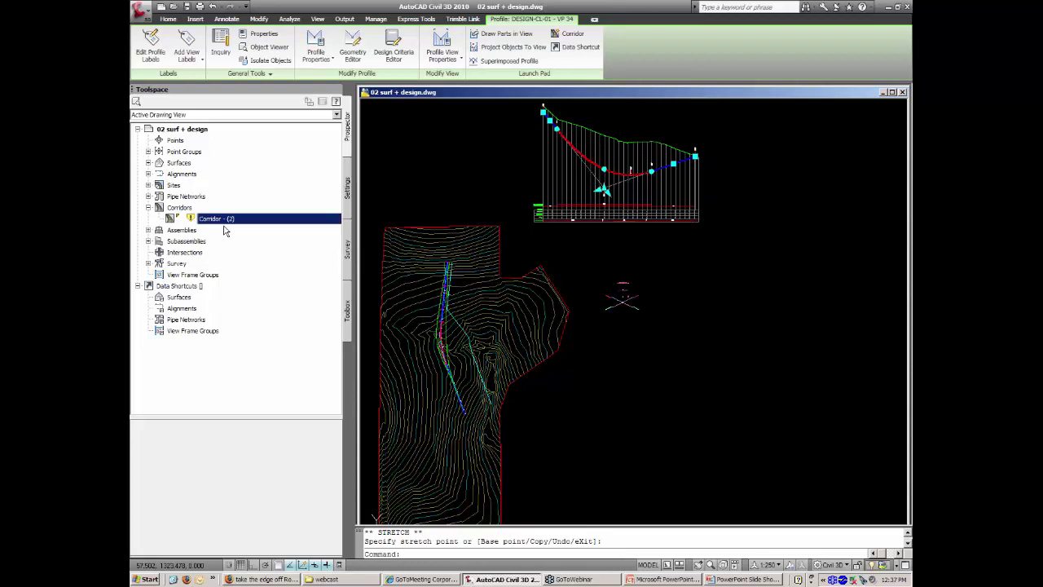
right_click(220, 221)
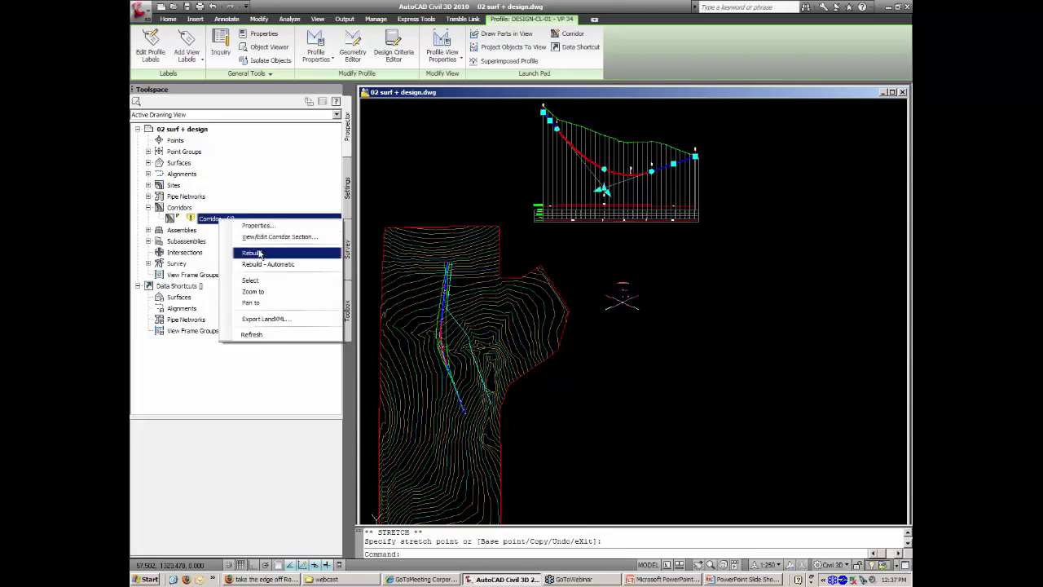
click(261, 253)
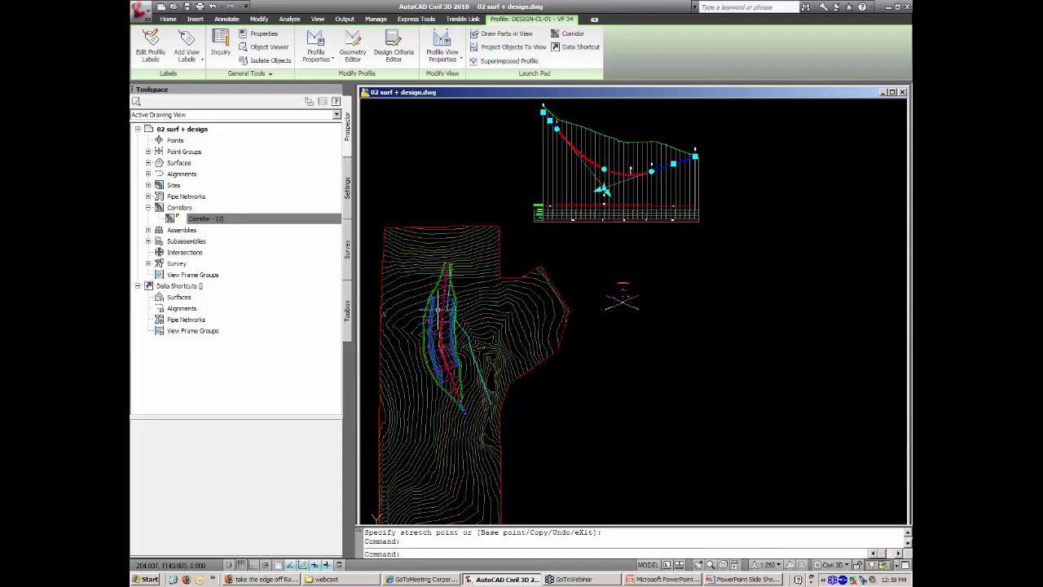
right_click(441, 313)
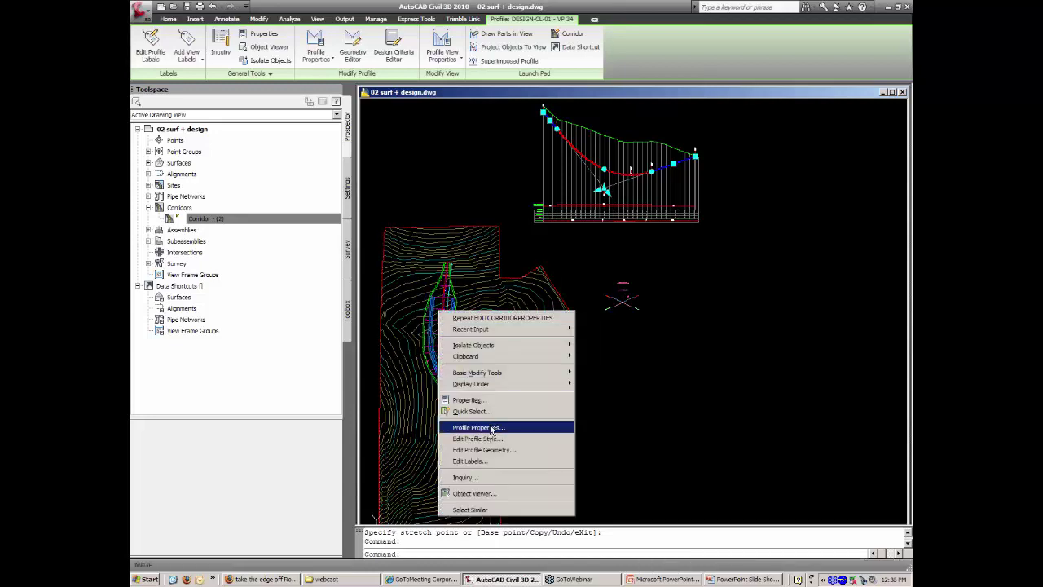
click(471, 232)
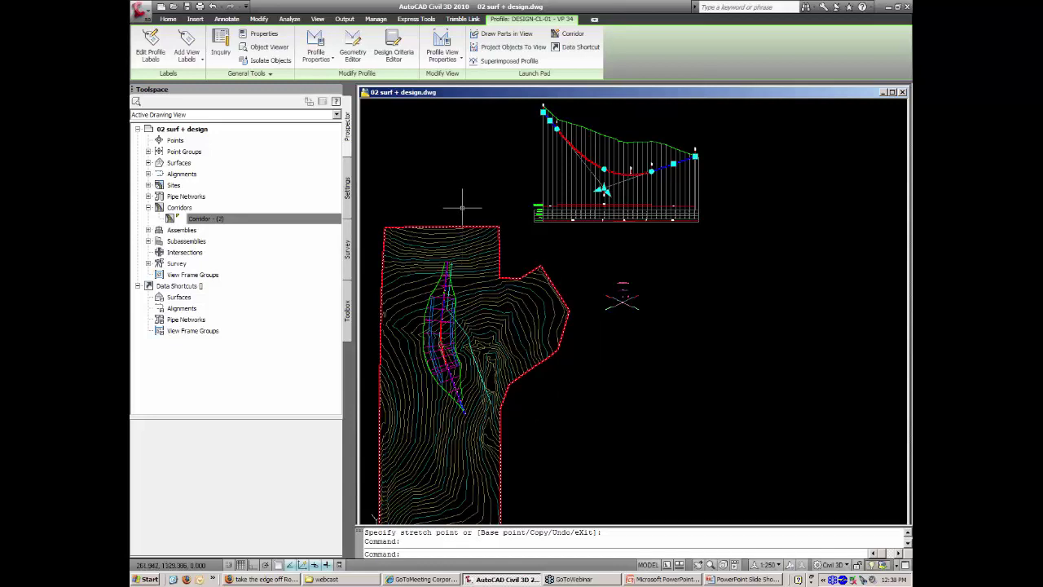
key(Escape)
key(Escape)
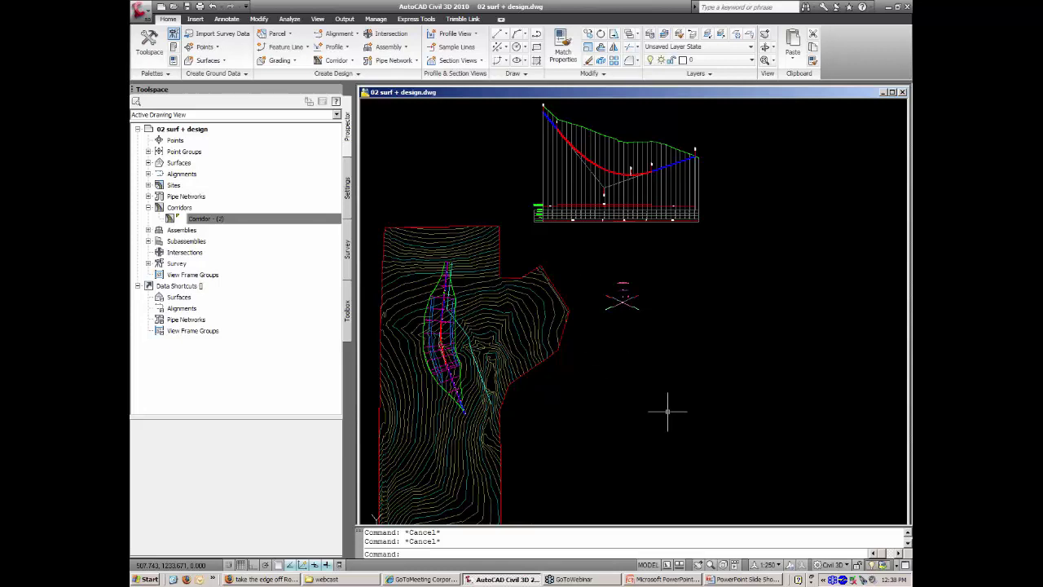
Switch to the PowerPoint slide show to present the Target Mapping slide.
click(733, 579)
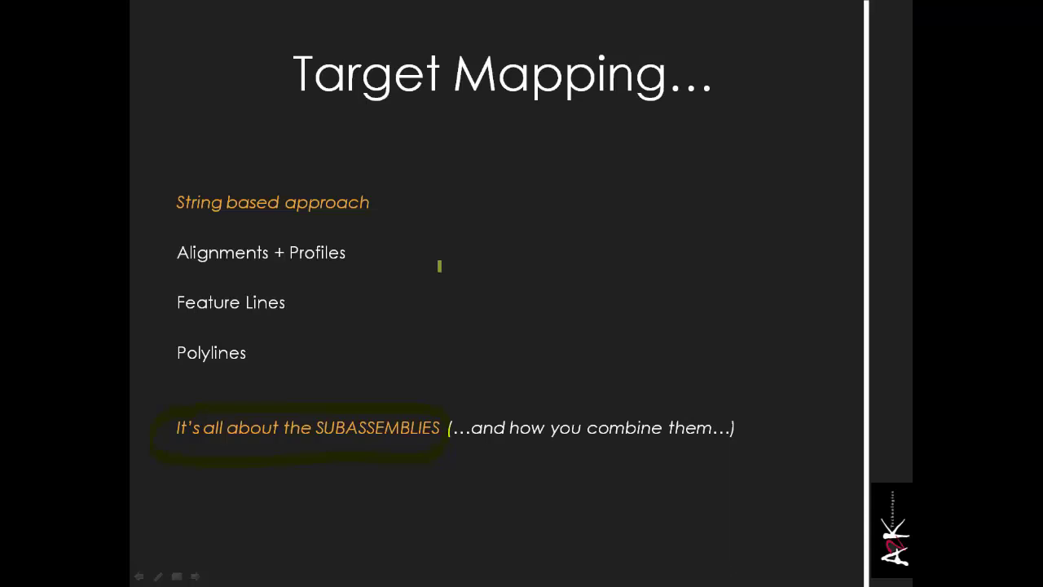
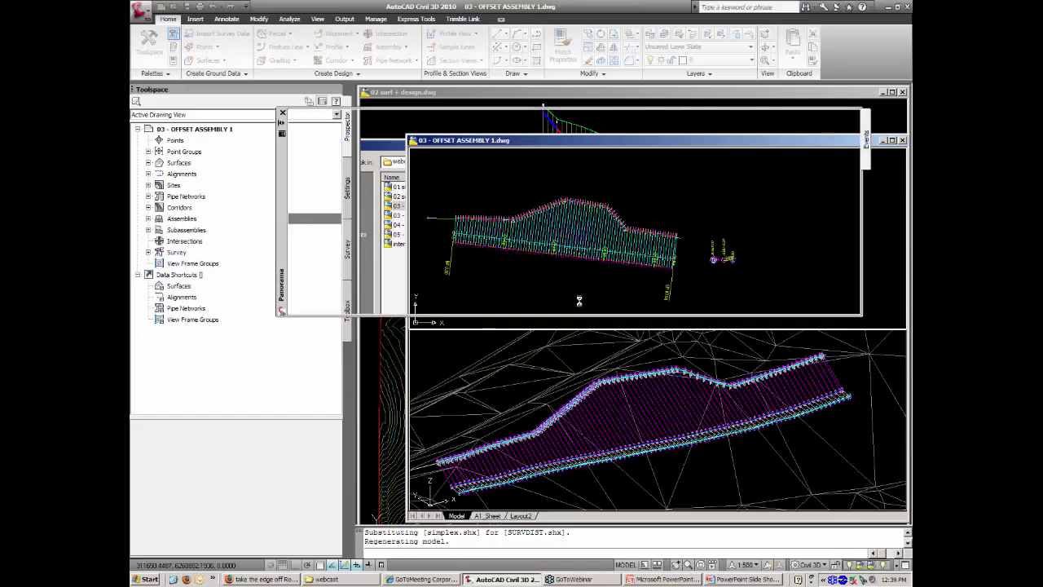
Dismiss the event list of 03 - OFFSET ASSEMBLY 1.dwg and examine the kink in the corridor's offset edge up close in the 3D viewport, regenerating the display.
click(282, 113)
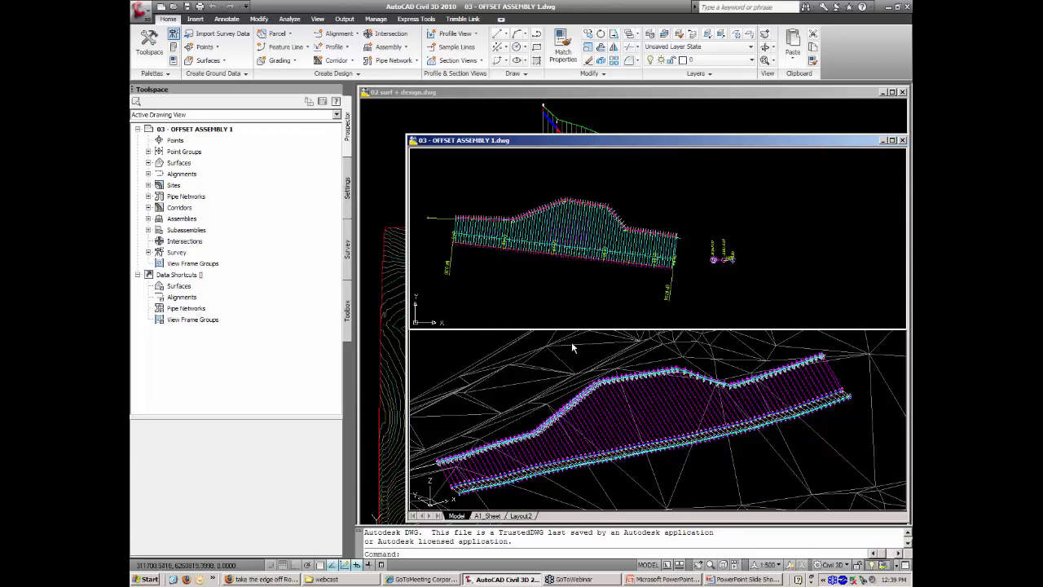
click(532, 389)
text(z)
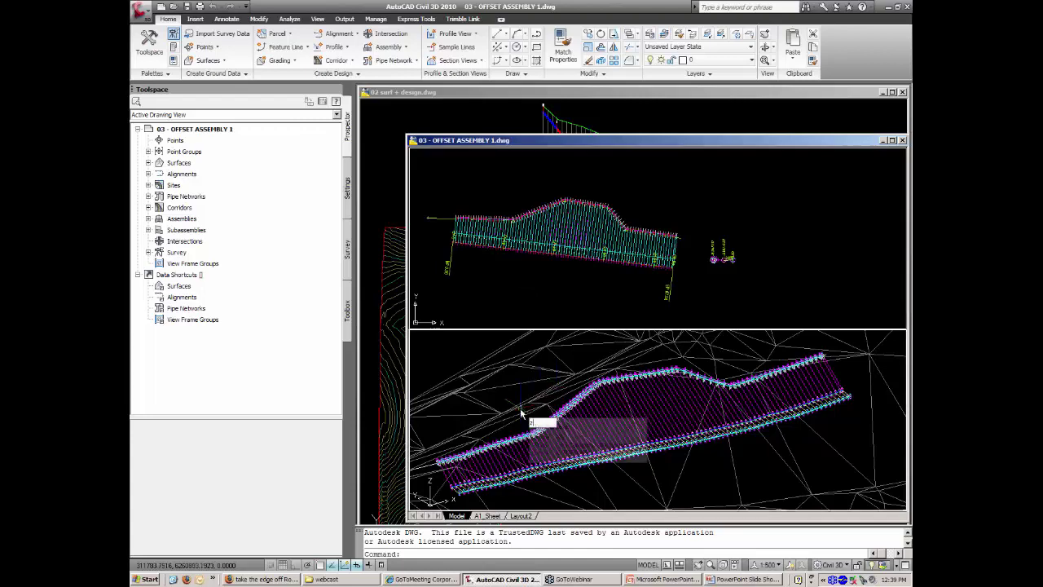
key(Return)
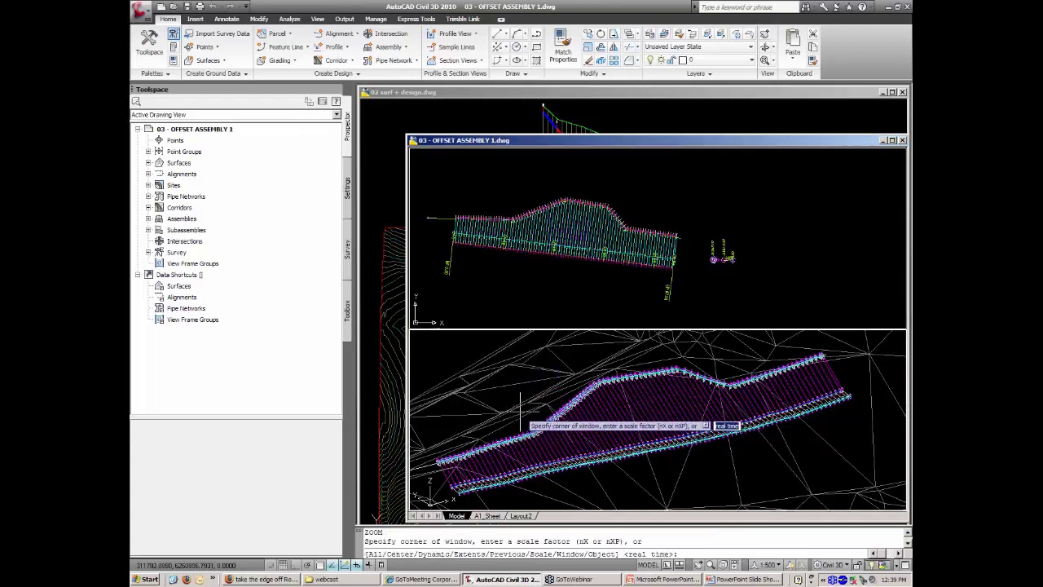
click(510, 359)
click(617, 454)
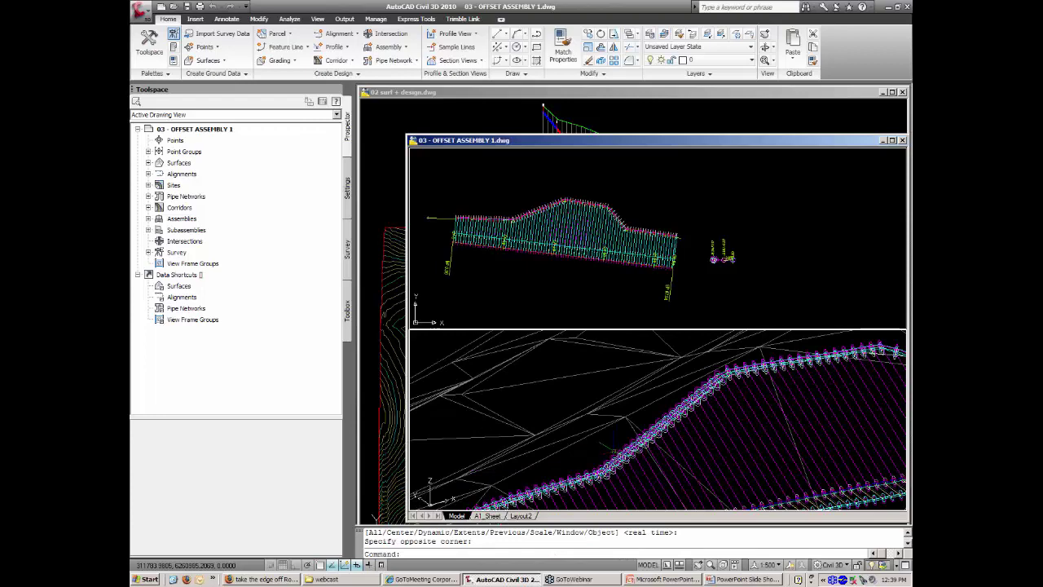
text(z)
key(Return)
click(552, 438)
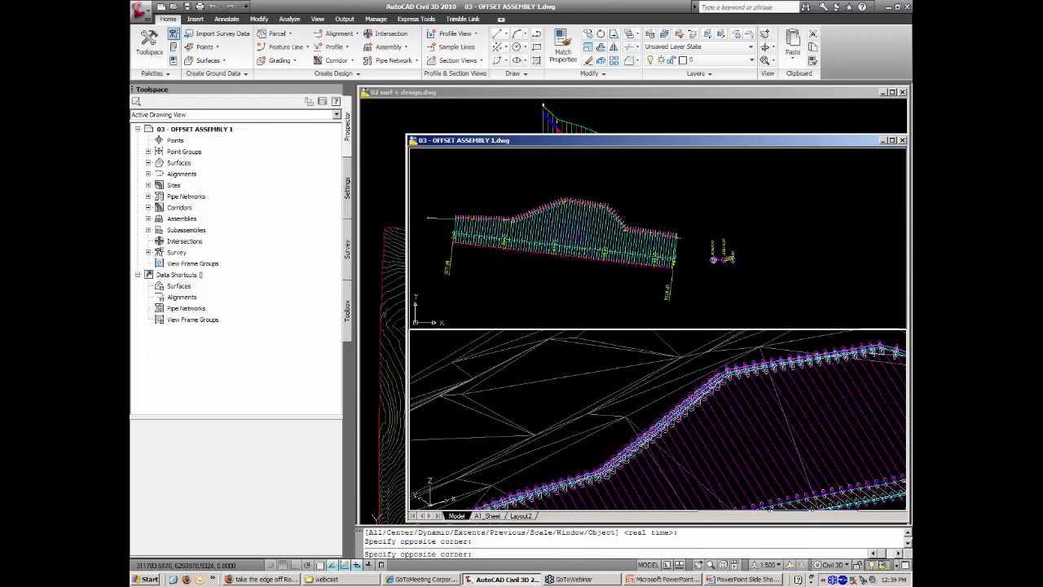
click(697, 505)
text(re)
key(Return)
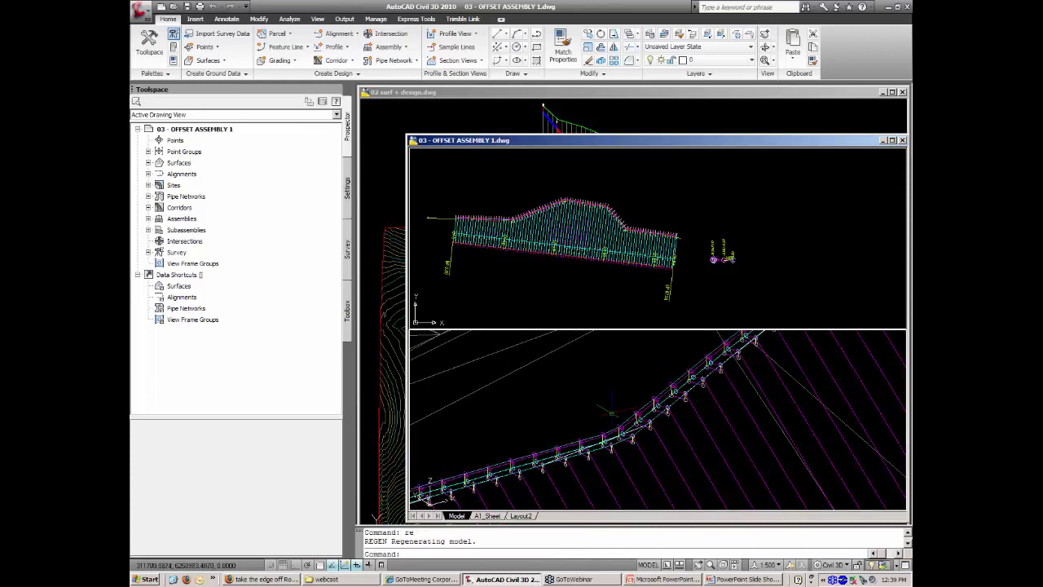
Draw a circle in the plan viewport around the first kink of the offset edge to mark where the assembly lines change direction.
click(537, 278)
text(z)
key(Return)
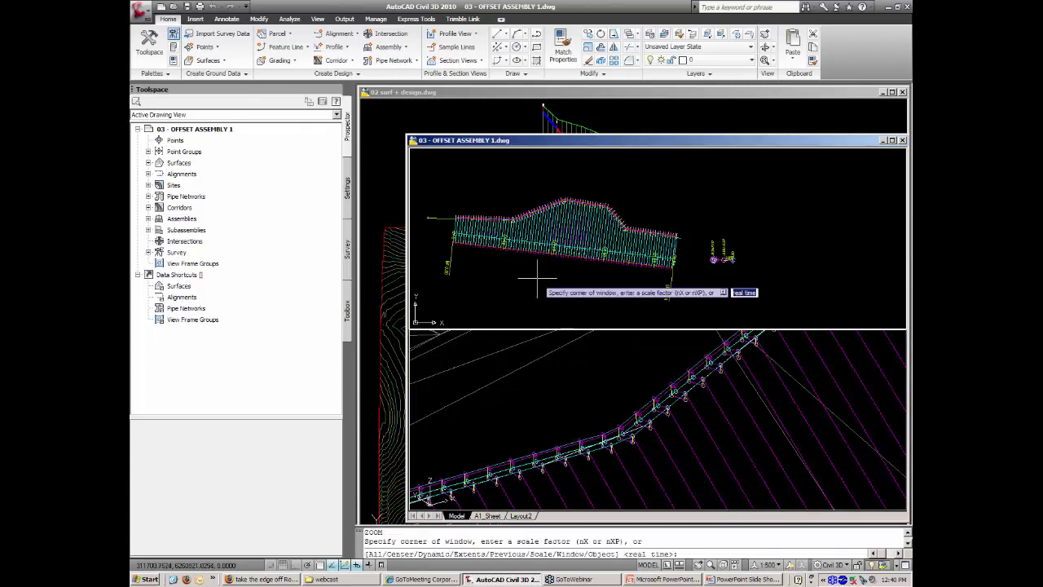
click(501, 207)
click(677, 245)
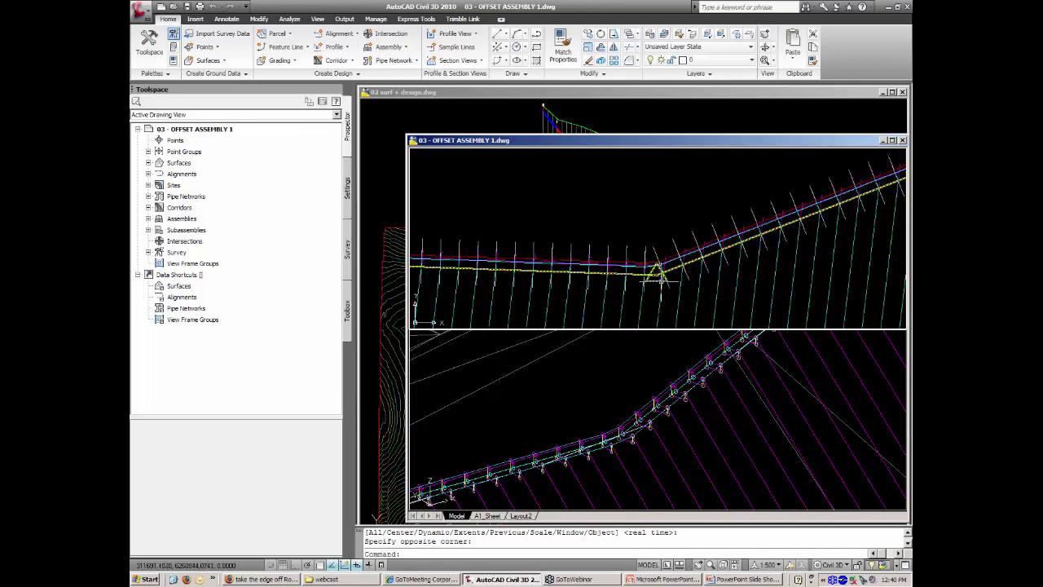
text(c)
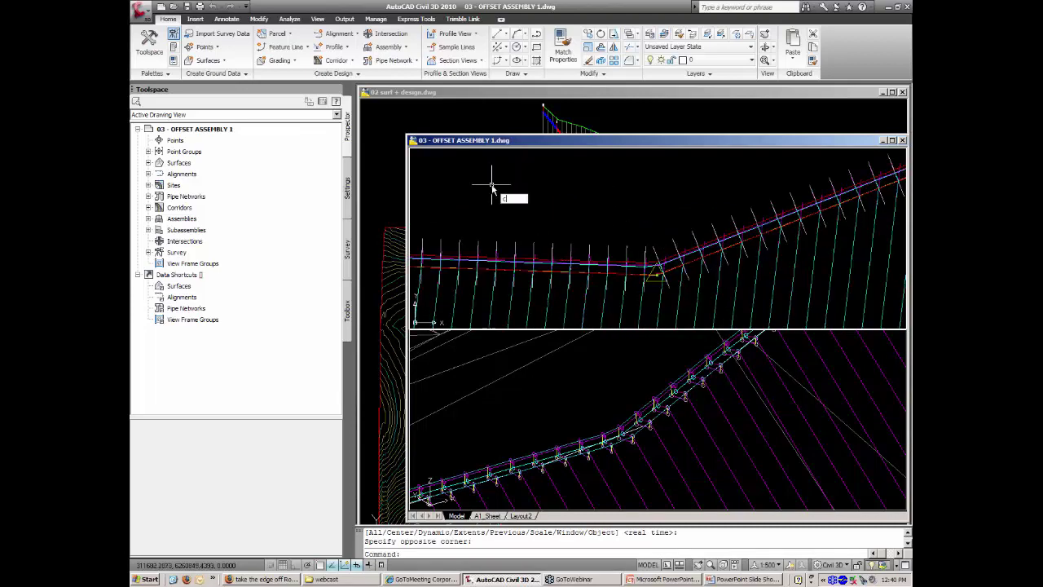
key(Return)
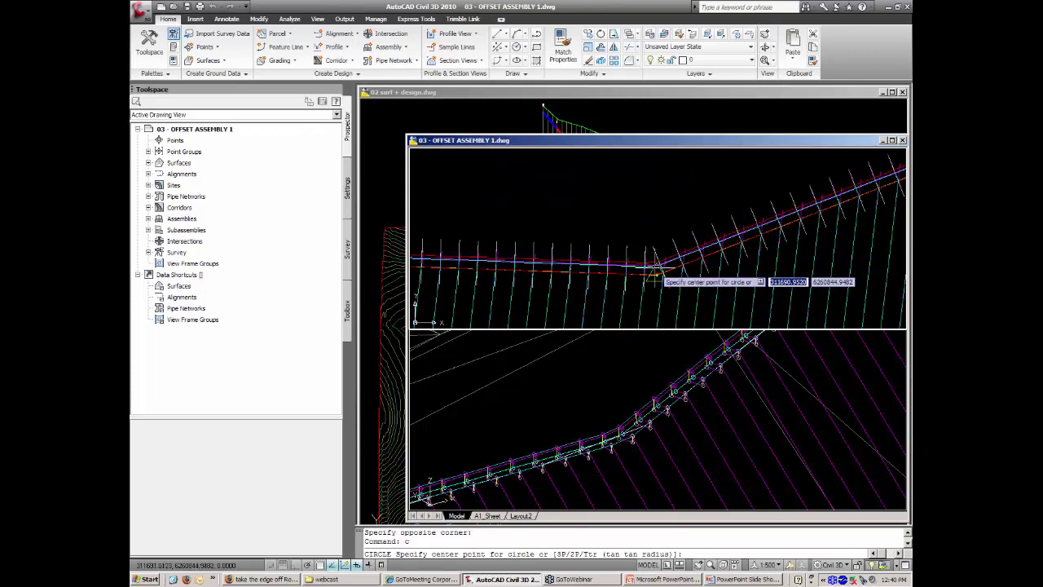
click(653, 272)
click(661, 233)
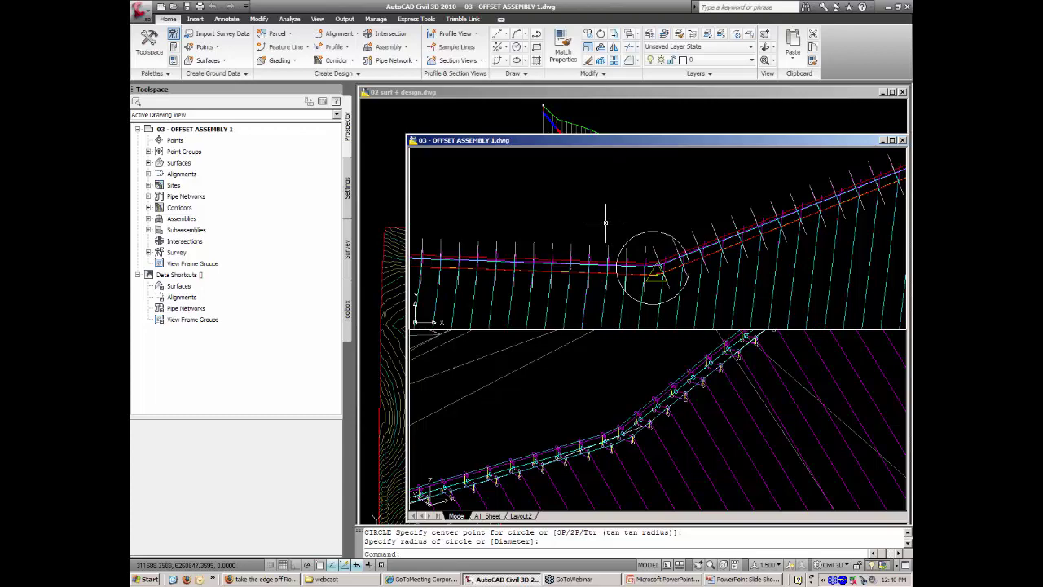
scroll(606, 222, down, 10)
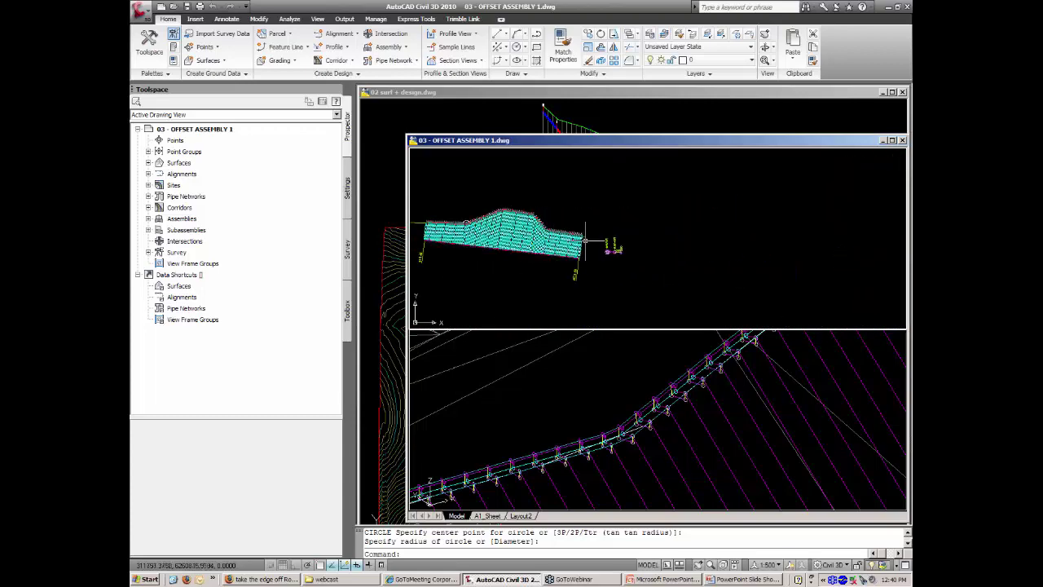
Examine the TCS1 assembly up close in the plan viewport, regenerating the display and checking its baseline and offset before clearing the selection.
scroll(607, 248, up, 6)
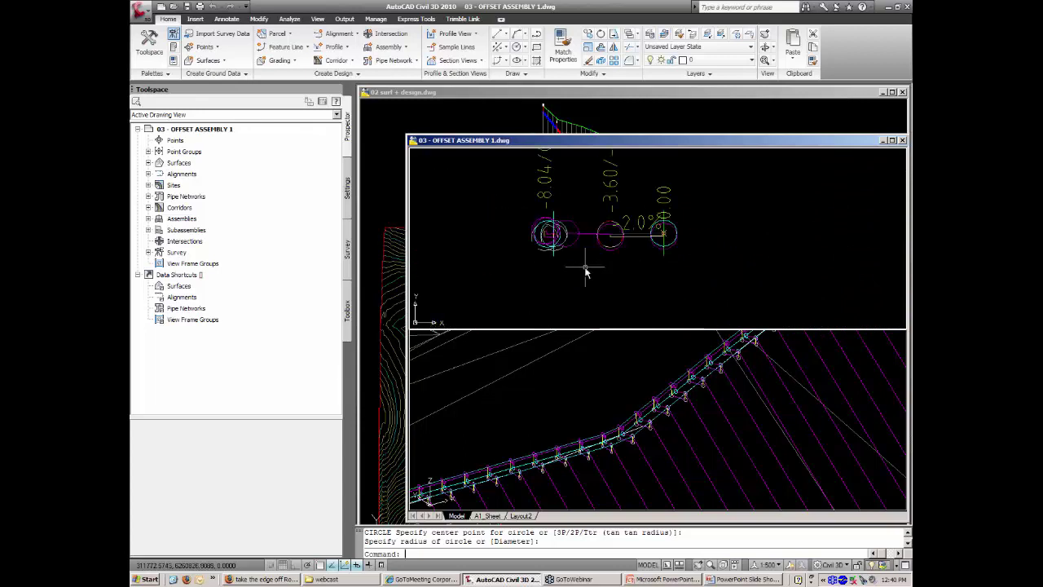
text(re)
key(Return)
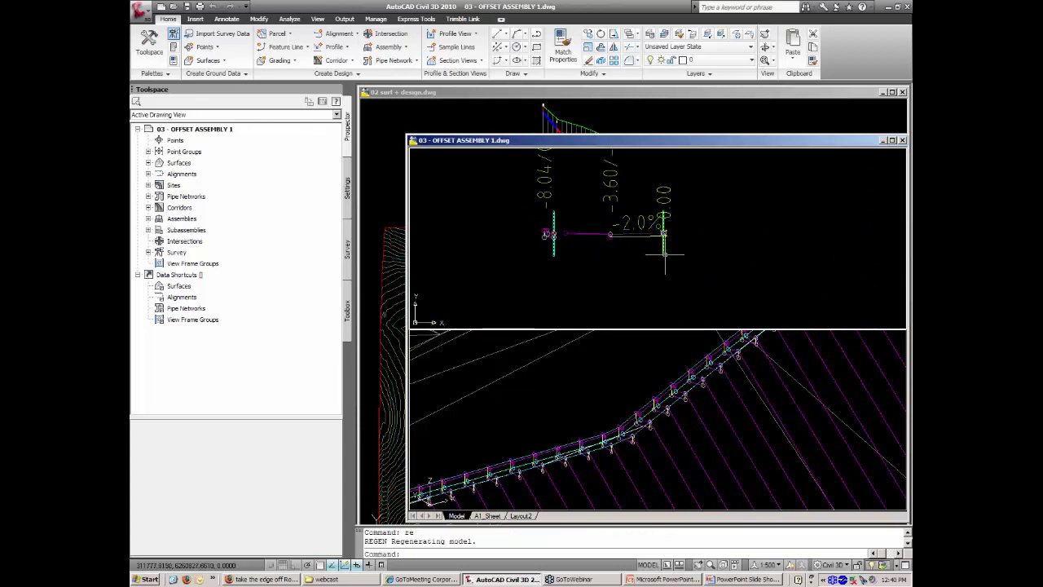
click(663, 242)
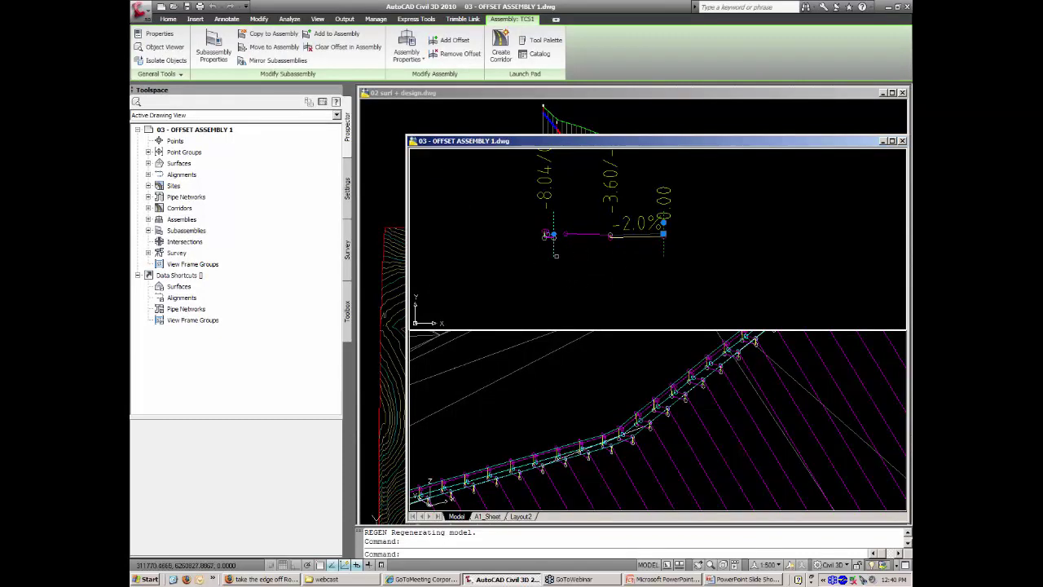
middle_drag(603, 285, 575, 237)
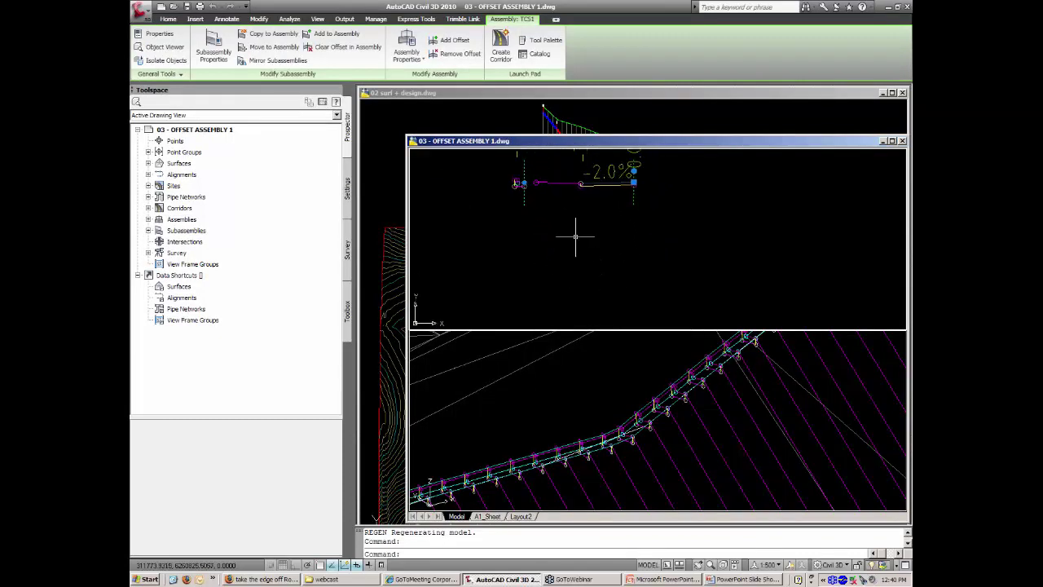
key(Escape)
key(Escape)
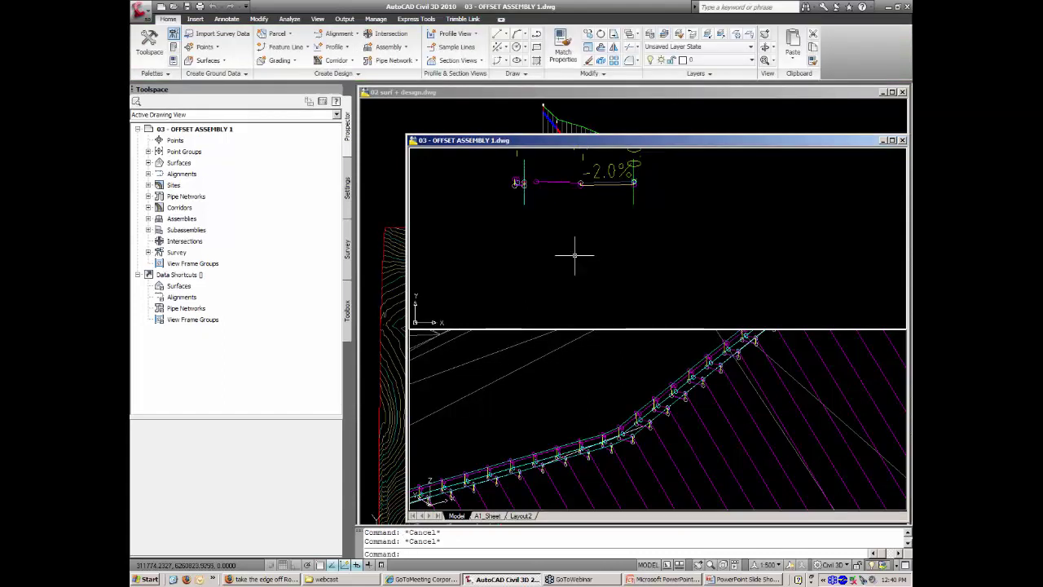
Create an assembly named test with the _Au Assembly Style and _Au All Codes, placing its baseline below the TCS1 assembly.
click(391, 54)
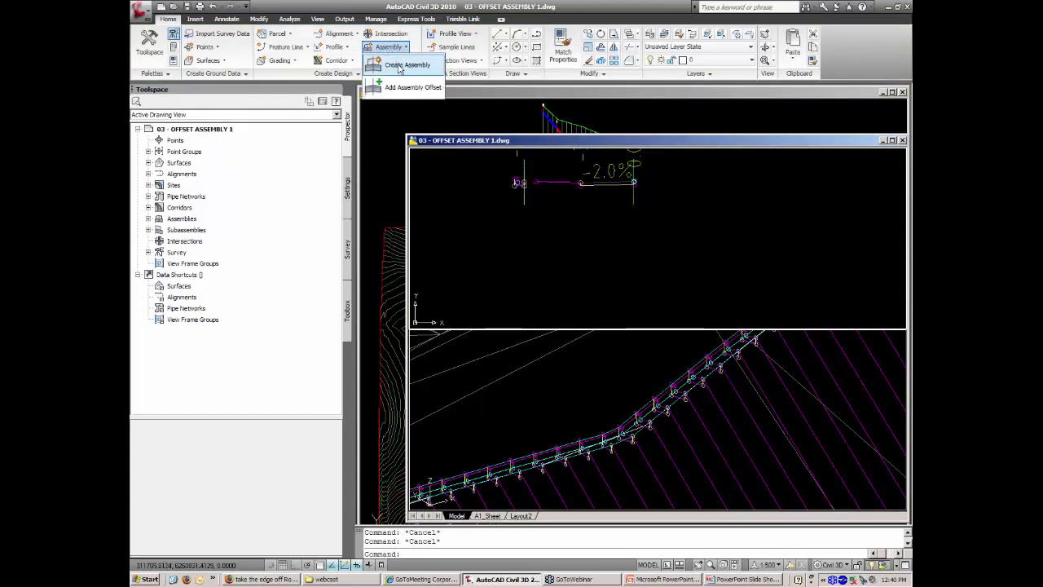
click(399, 69)
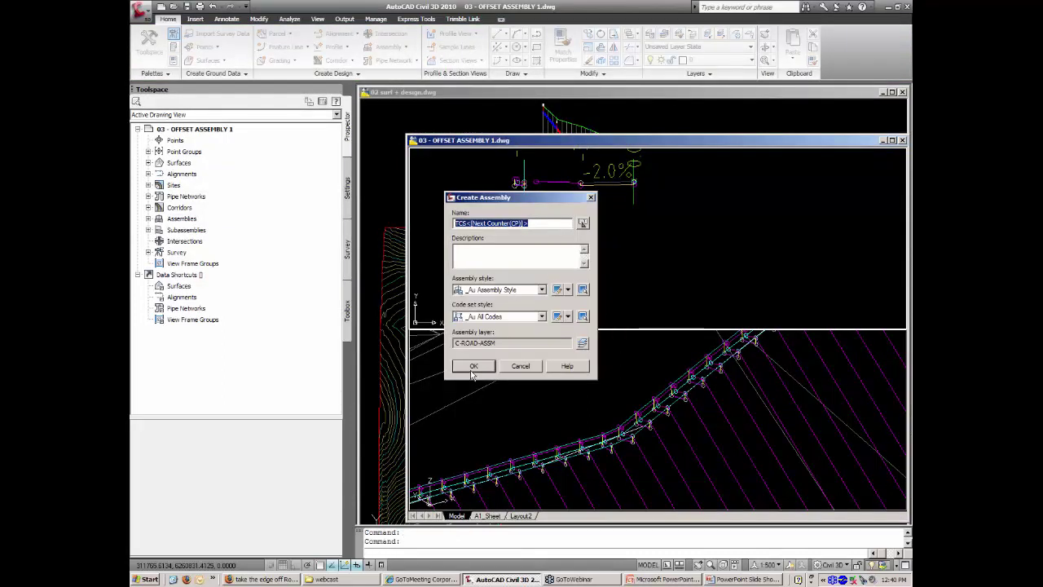
text(test)
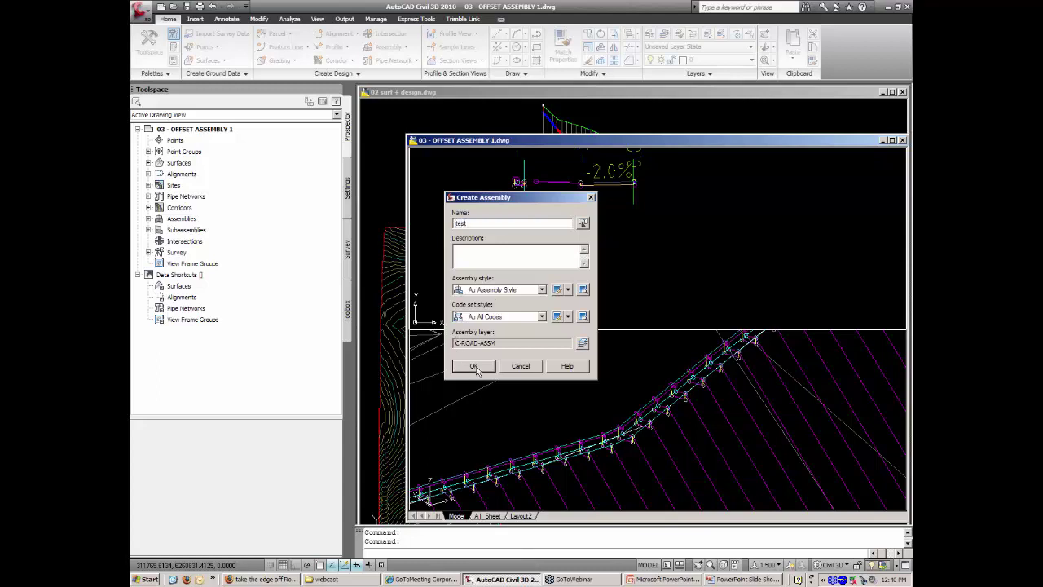
click(473, 366)
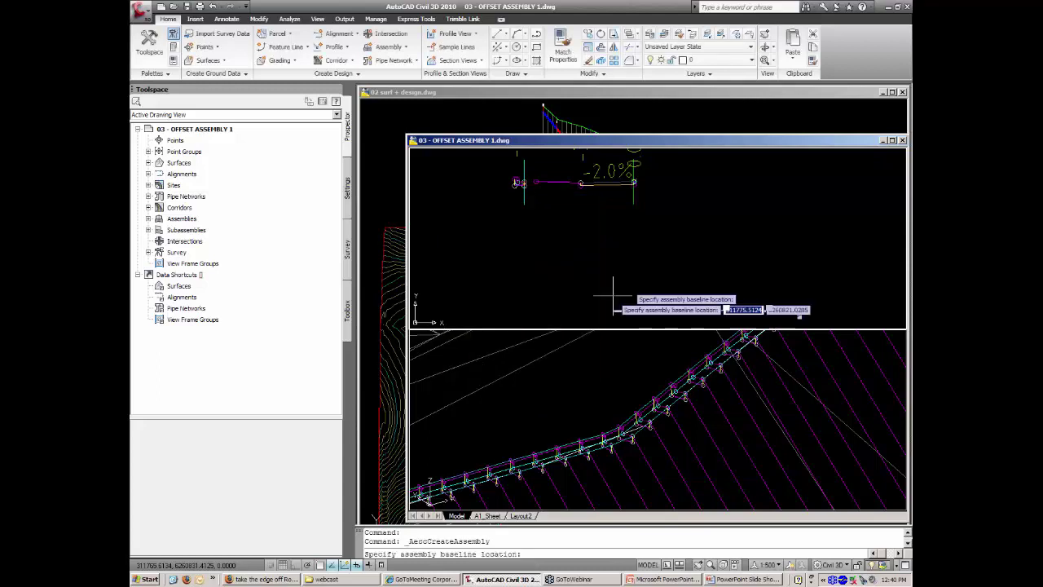
scroll(635, 245, down, 2)
click(651, 237)
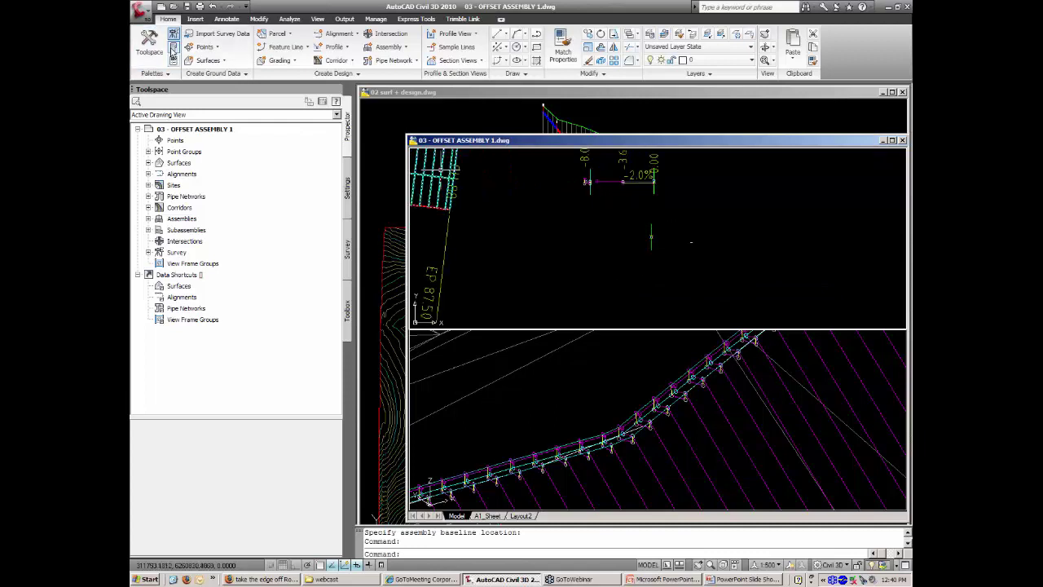
Attach a generic width-and-slope link, 3.00 m wide at 2.0%, to the test assembly's baseline with Side set to Left.
click(173, 46)
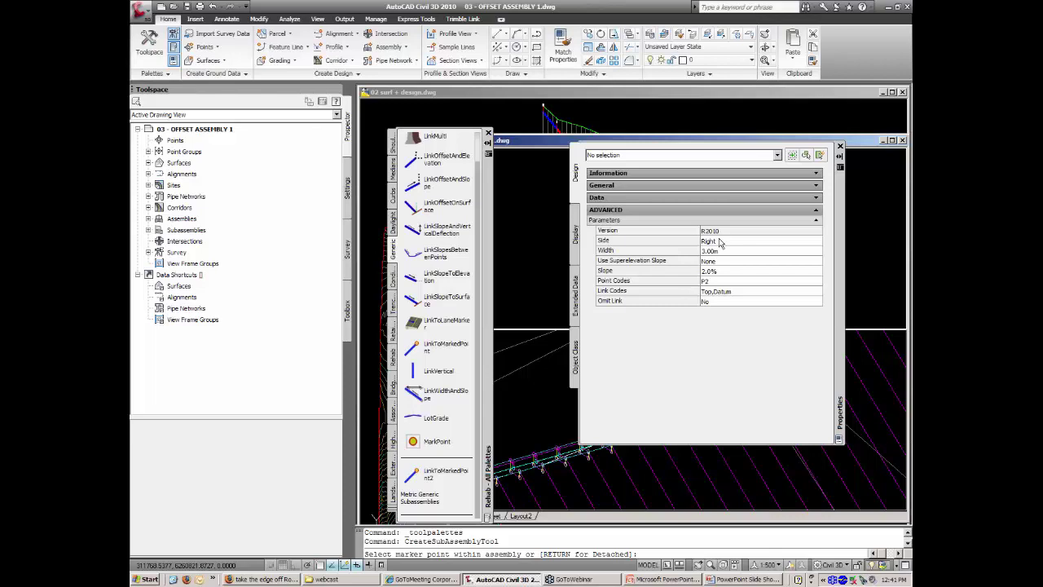
click(719, 241)
click(726, 242)
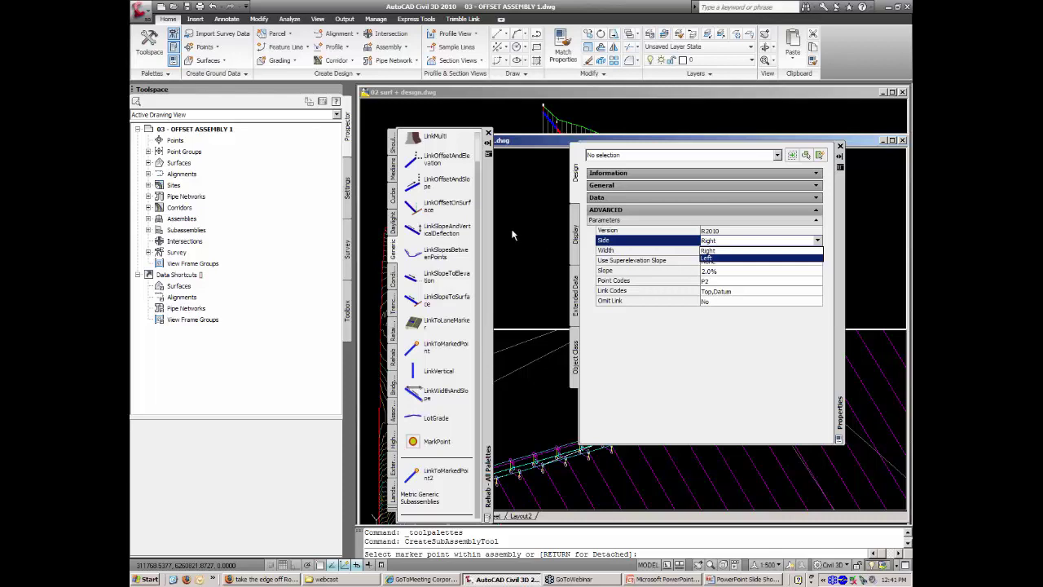
key(Down)
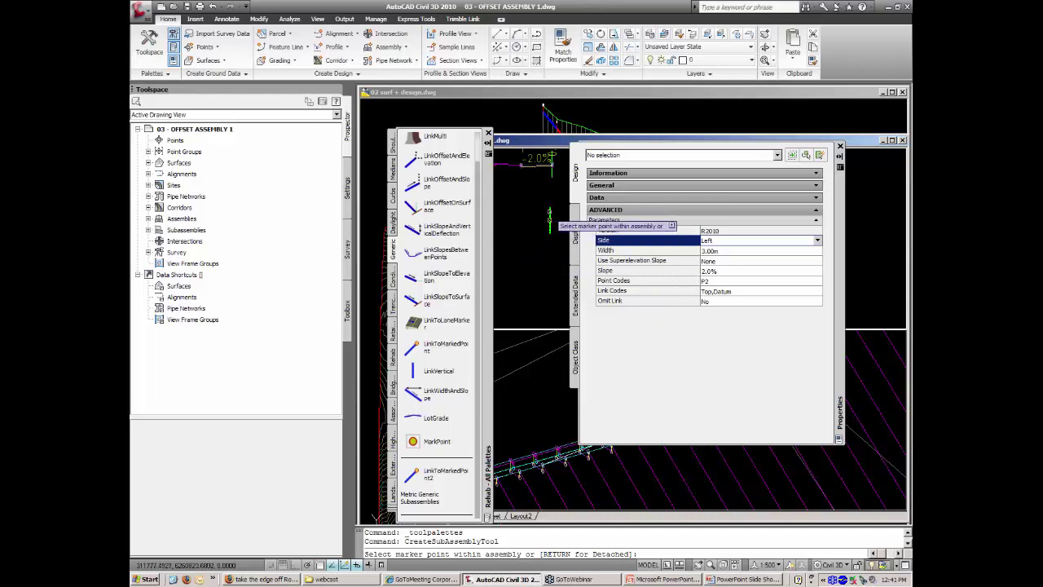
click(548, 214)
right_click(547, 196)
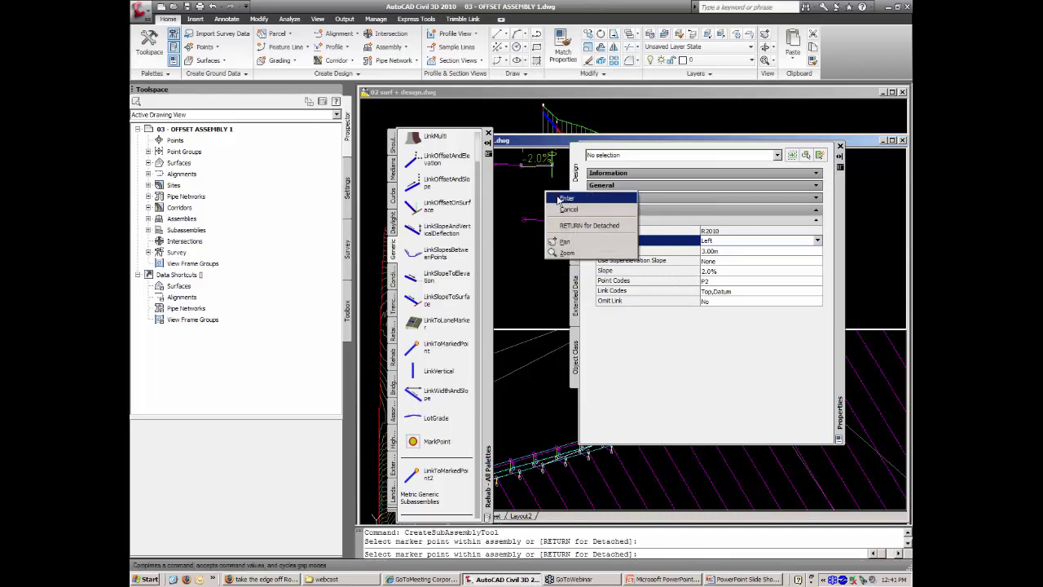
click(589, 225)
click(541, 190)
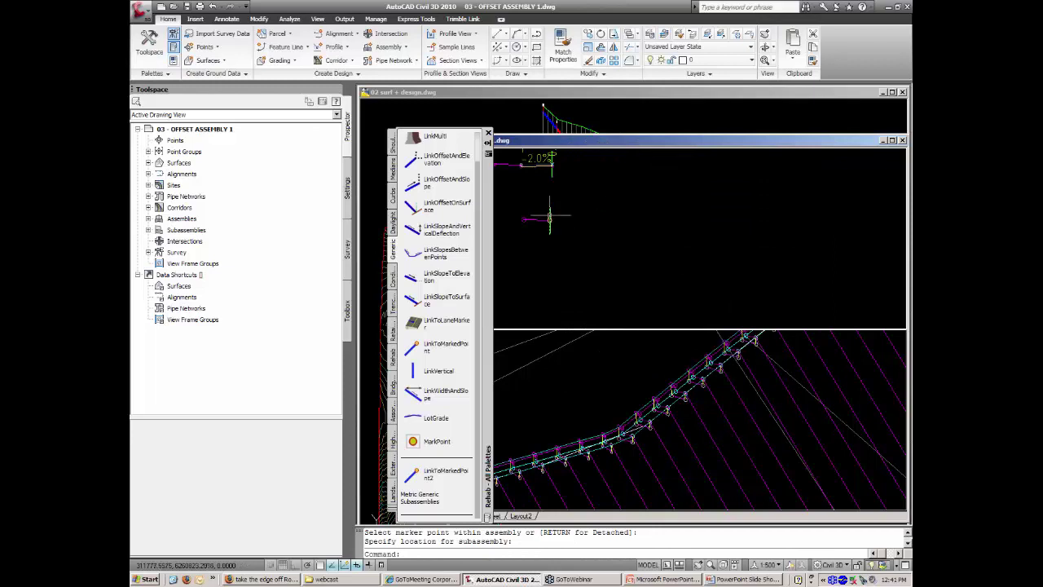
Add an offset to the test assembly a short distance beyond the outer end of its left link.
middle_drag(546, 218, 643, 220)
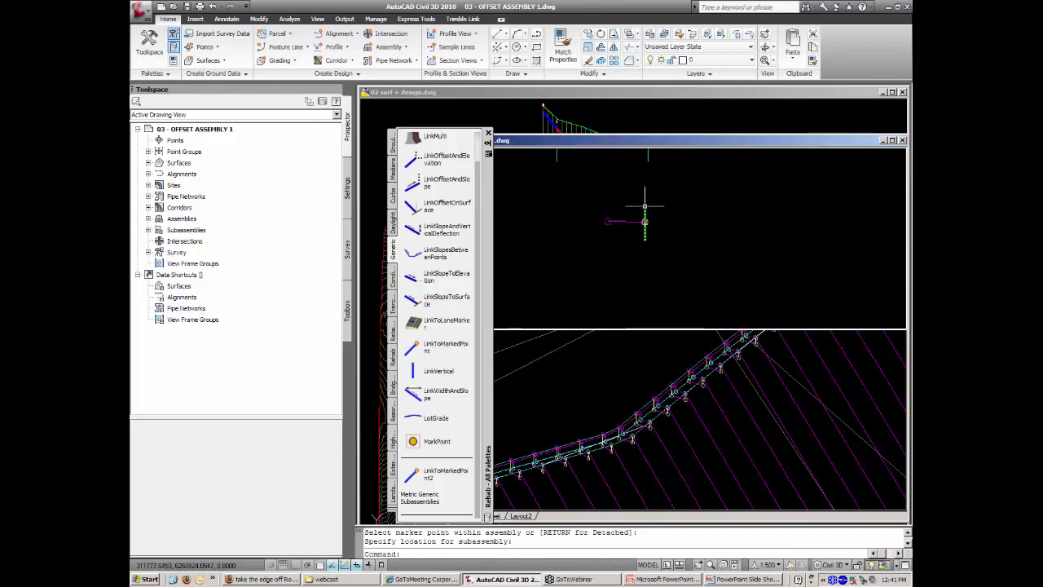
click(644, 212)
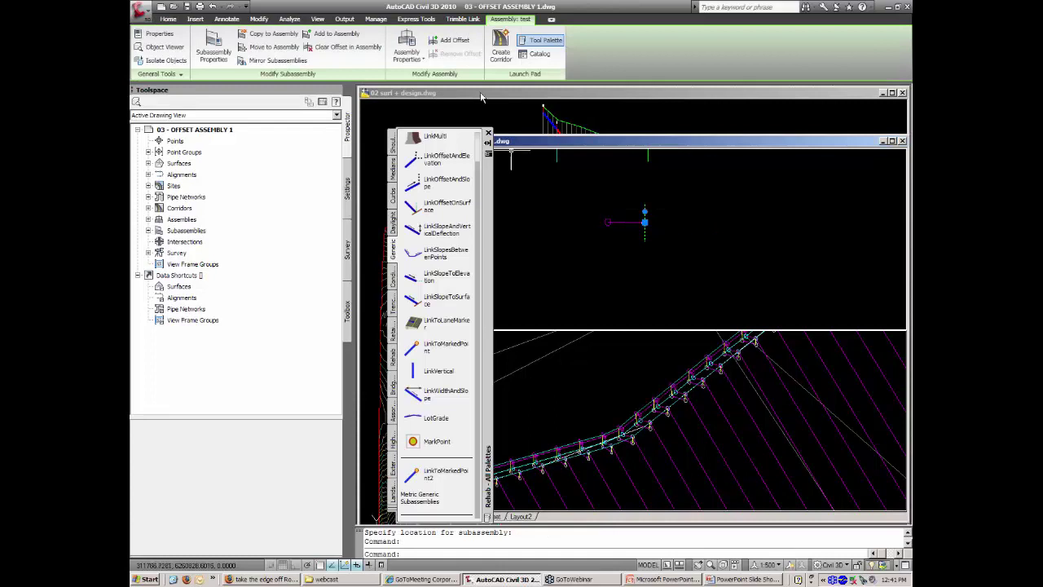
click(455, 40)
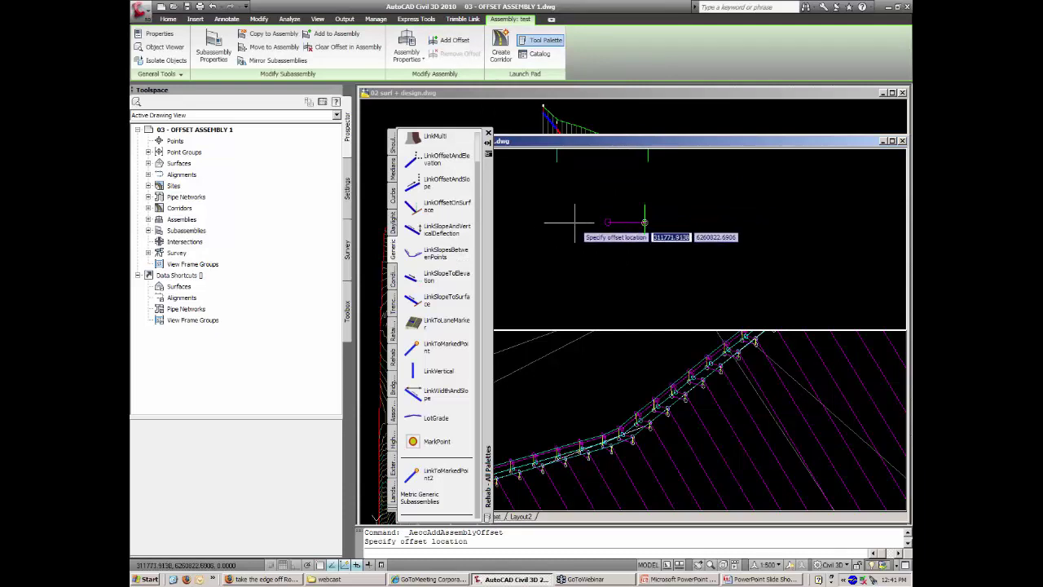
click(574, 222)
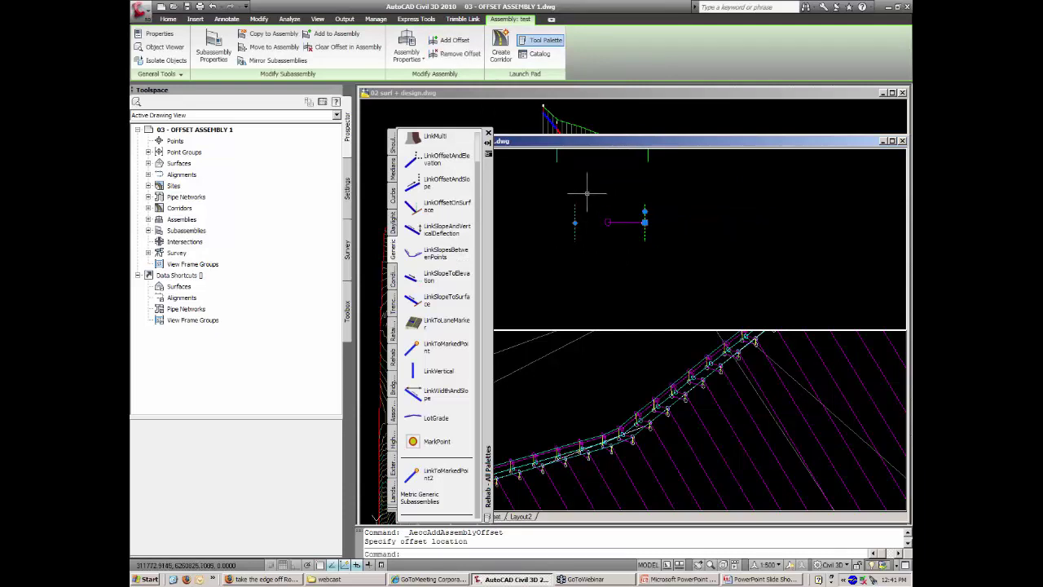
key(Escape)
key(Escape)
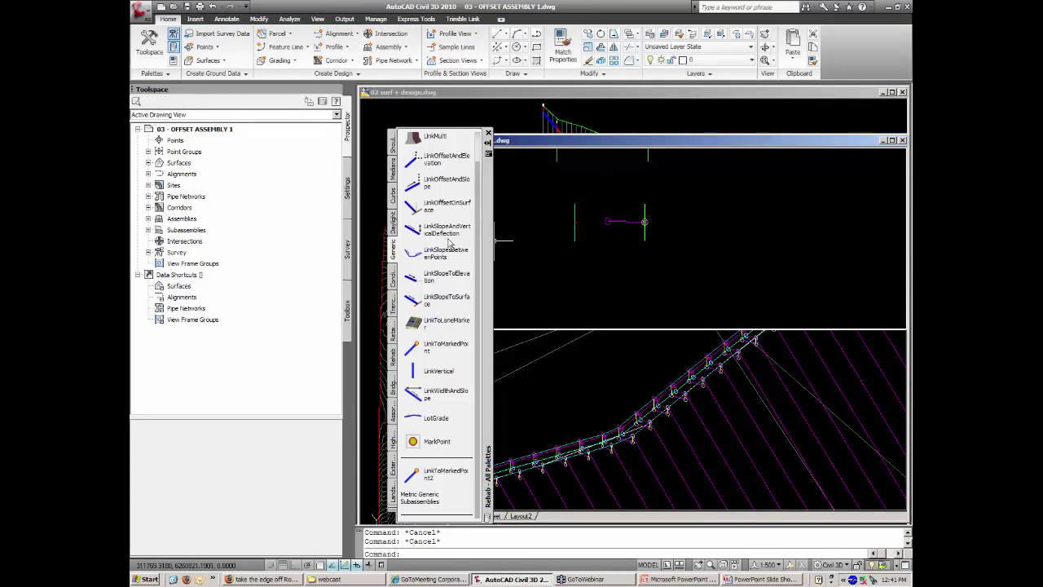
Attach an UrbanCurbGutterGeneral subassembly on the Left side to the test assembly's offset line.
click(394, 200)
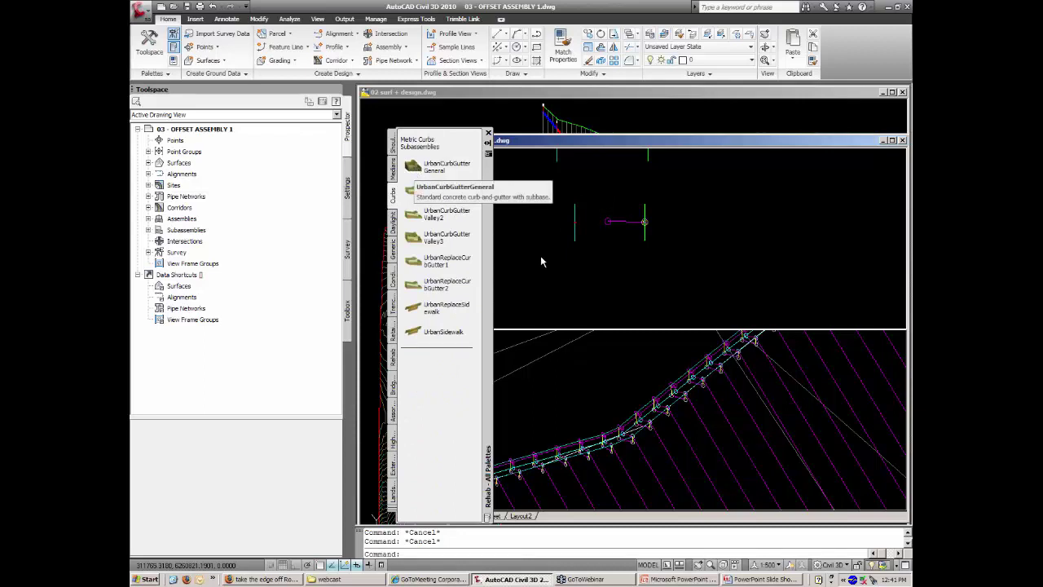
click(447, 166)
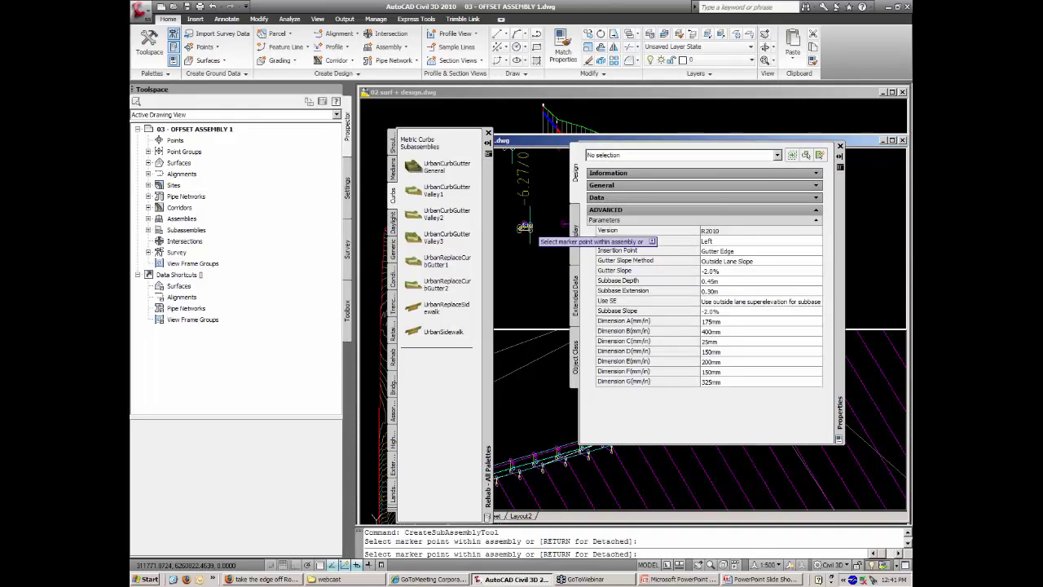
right_click(534, 211)
click(543, 214)
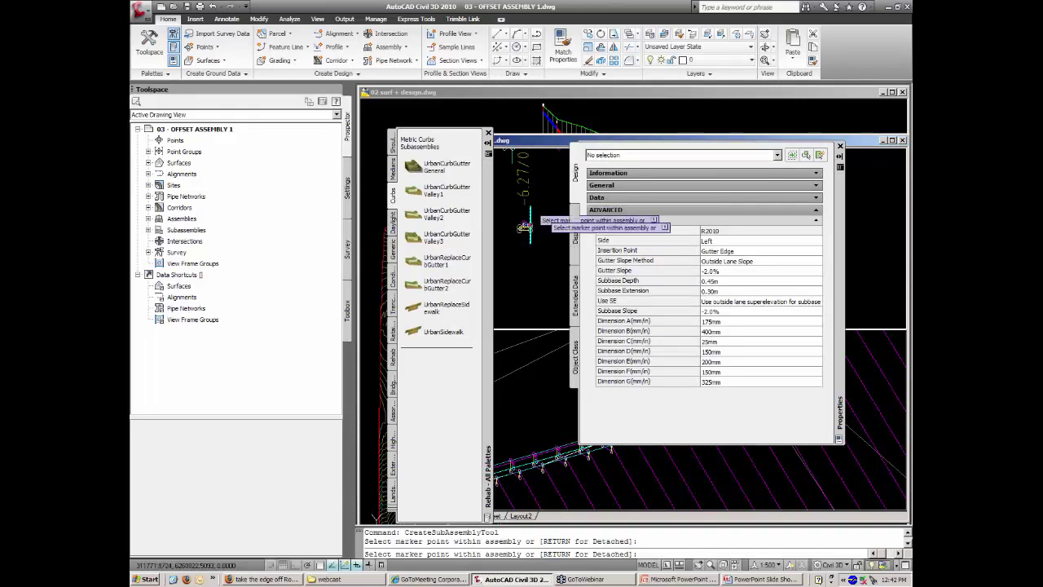
click(554, 199)
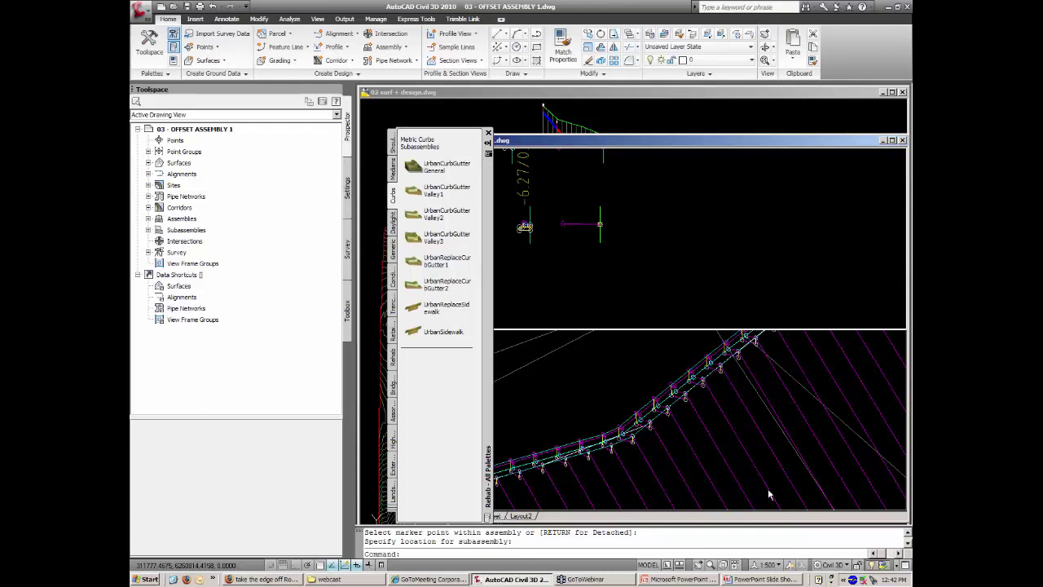
Review the baseline and OFFS1 alignment and profile assignments in corridor ROAD1's parameters, leaving them as they are.
click(686, 447)
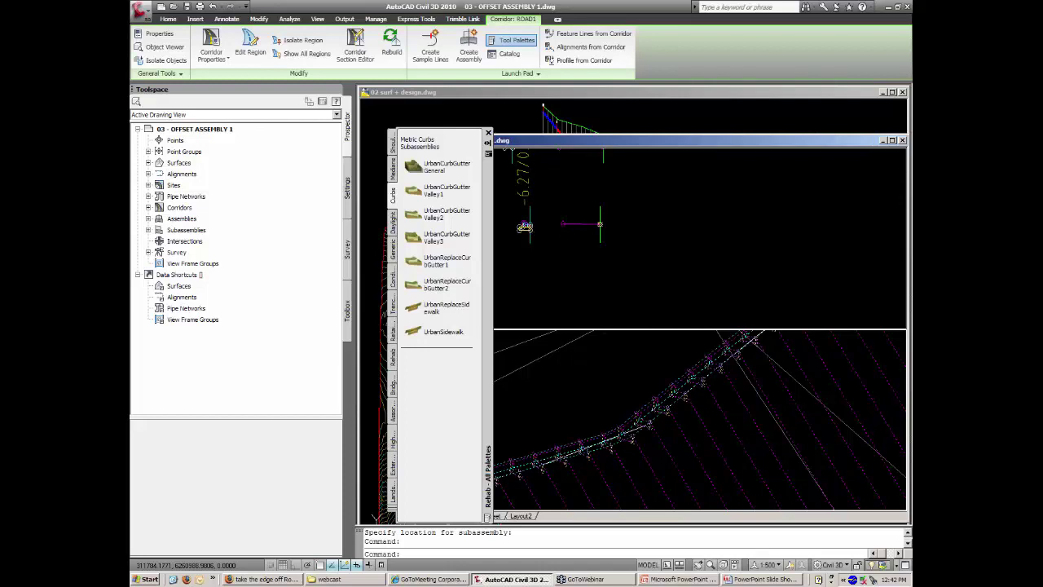
right_click(648, 405)
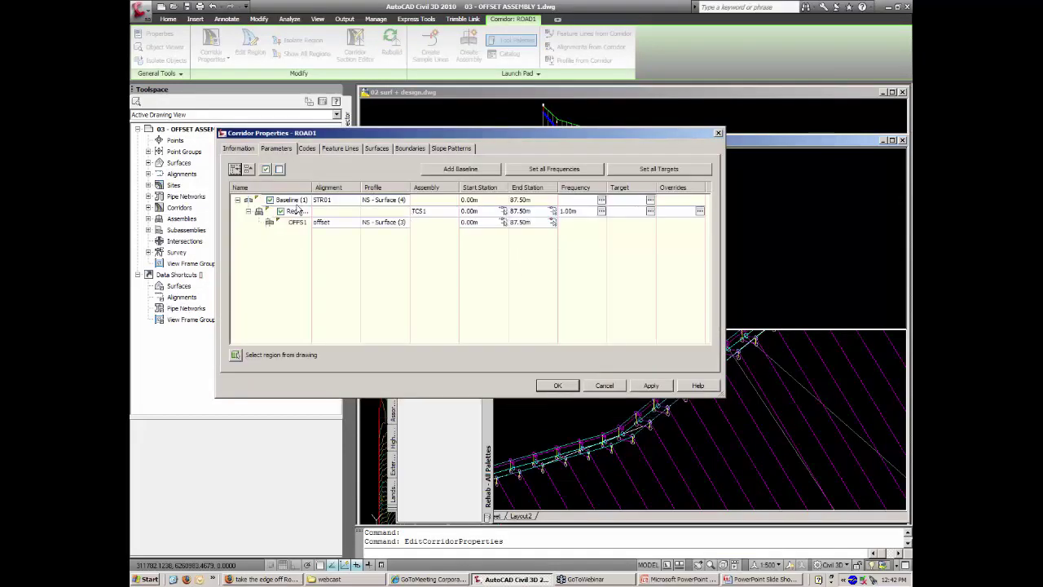
click(296, 200)
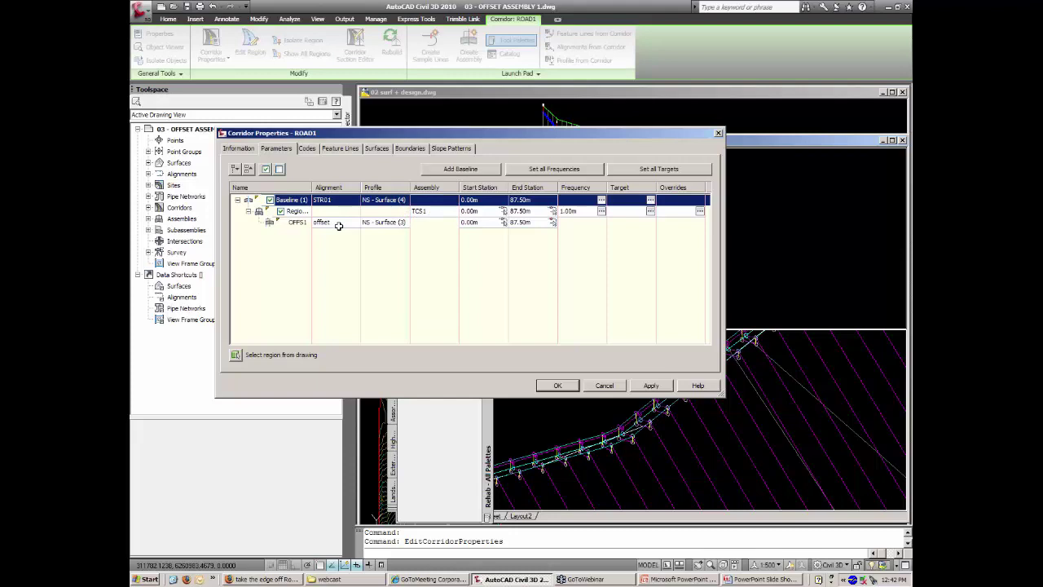
click(295, 224)
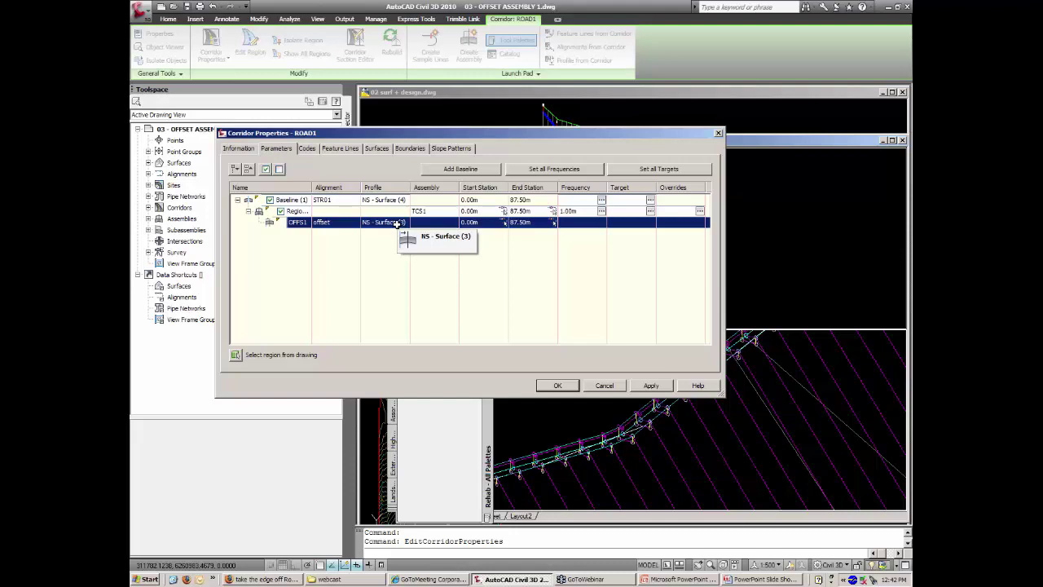
click(604, 386)
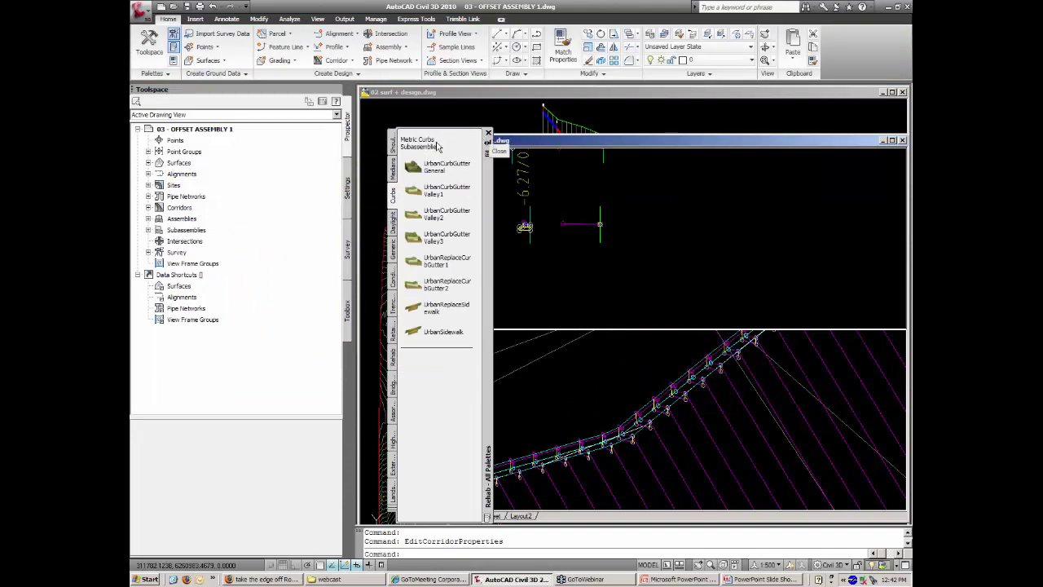
Close 03 - OFFSET ASSEMBLY 1.dwg without saving and open 03 - OFFSET ASSEMBLY 2 - DIVIDED HIGHWAY.dwg in a maximized window.
key(ctrl+3)
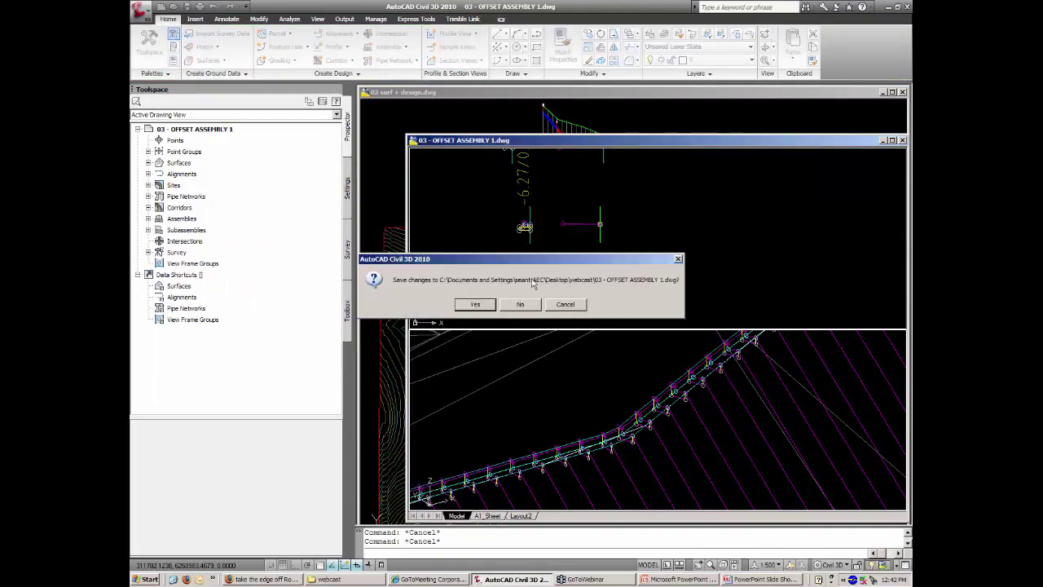
click(520, 309)
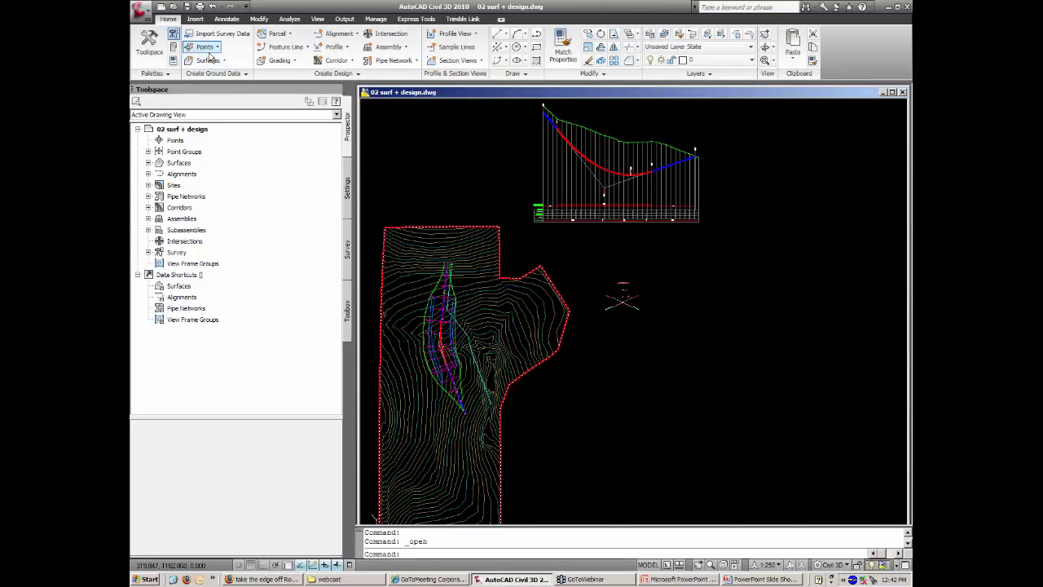
click(174, 7)
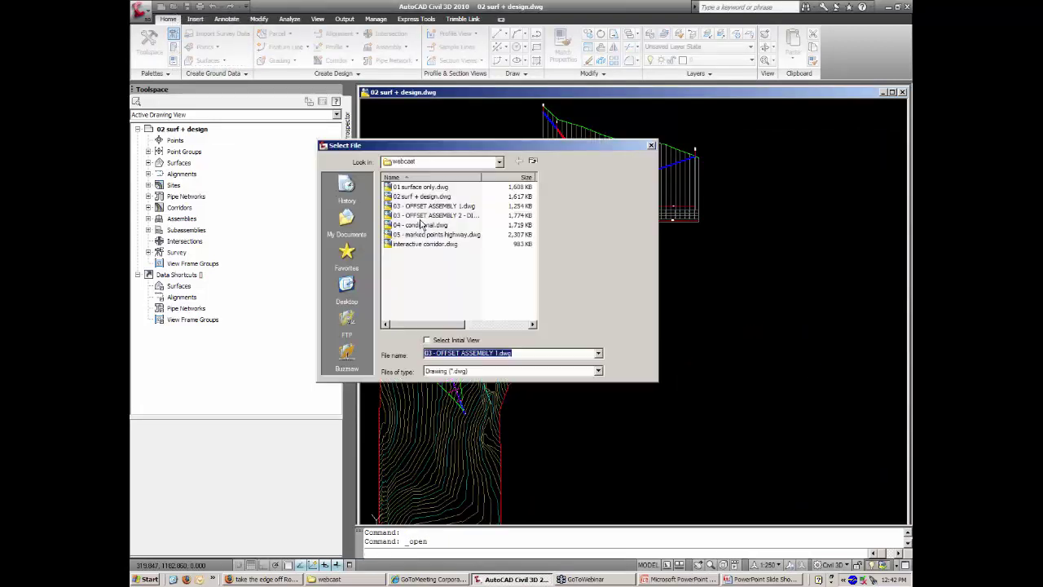
click(432, 216)
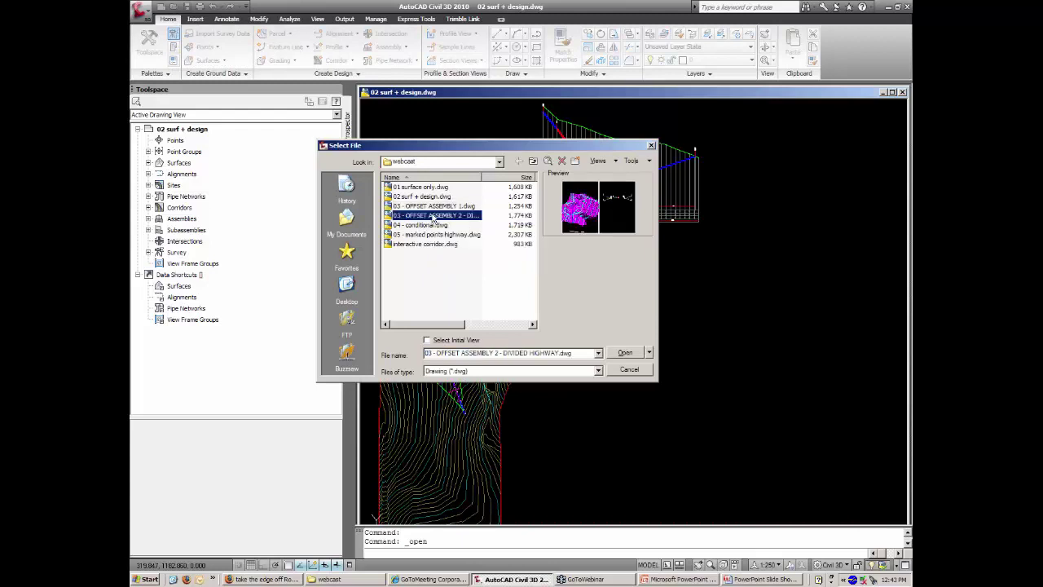
click(624, 353)
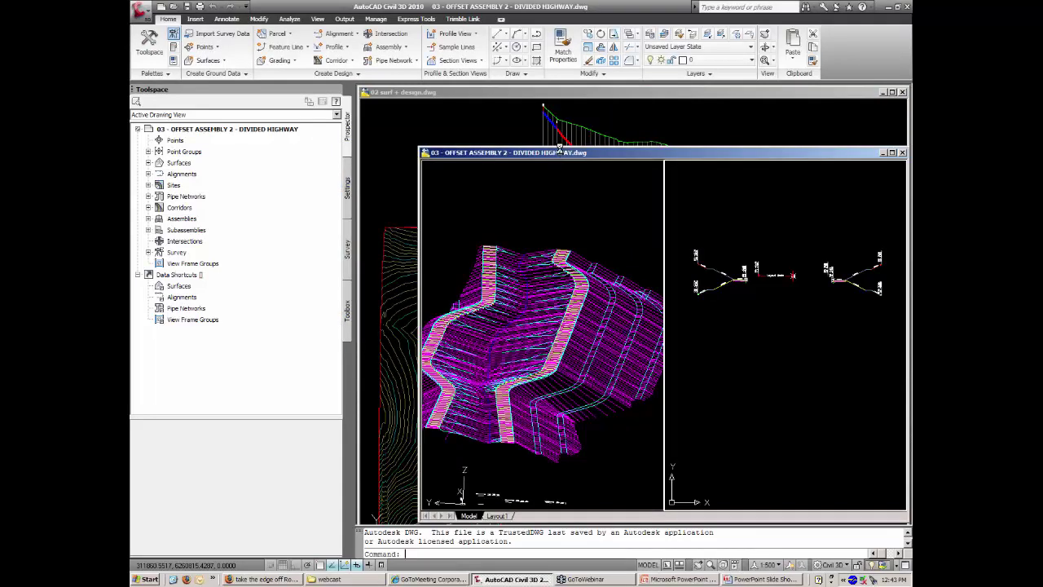
double_click(552, 154)
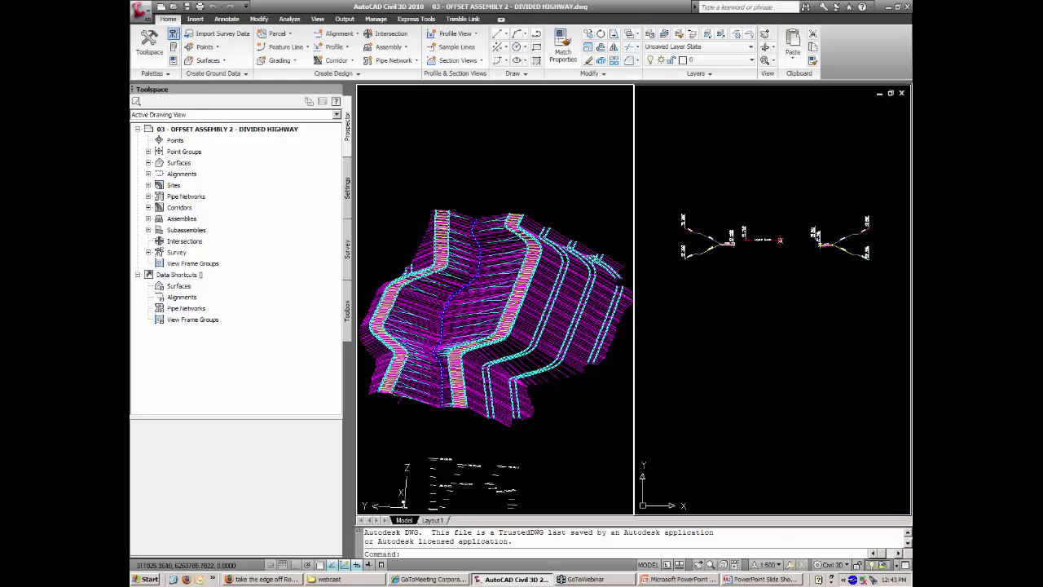
Examine one carriageway of the divided highway corridor up close in the 3D view, from its bend to the adjoining straight.
text(z)
key(Return)
click(367, 373)
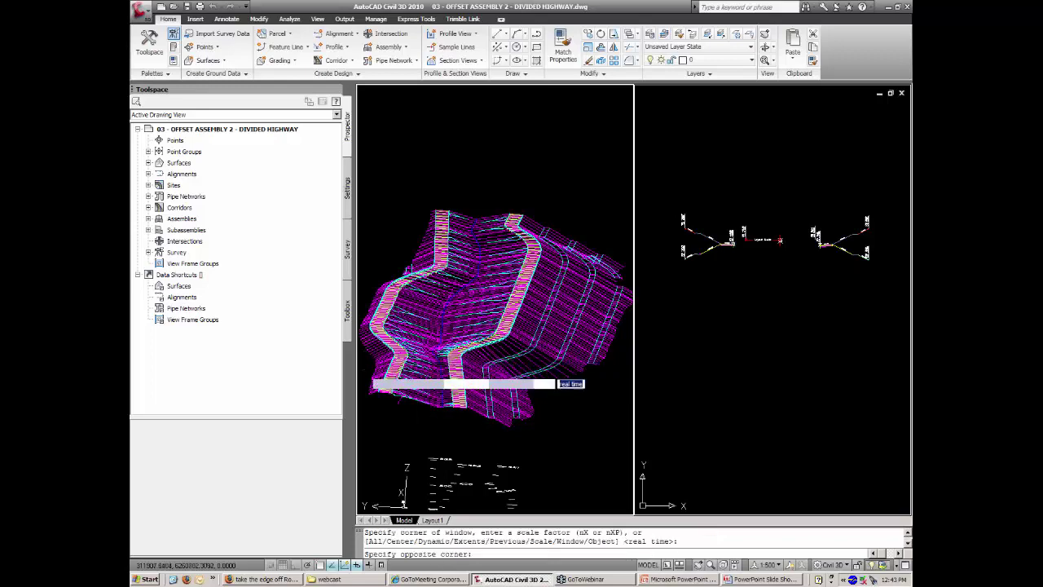
click(473, 322)
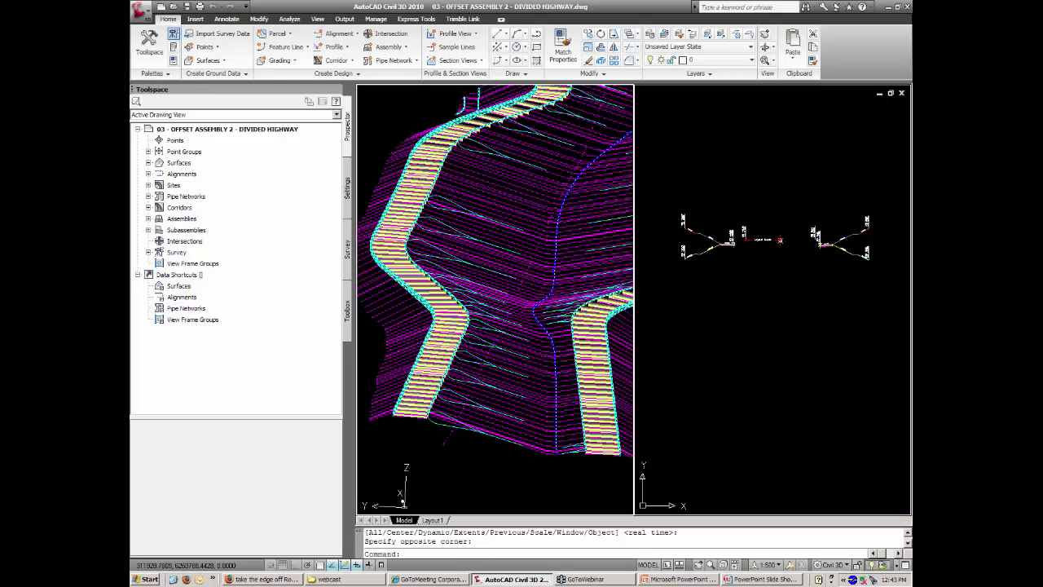
key(Return)
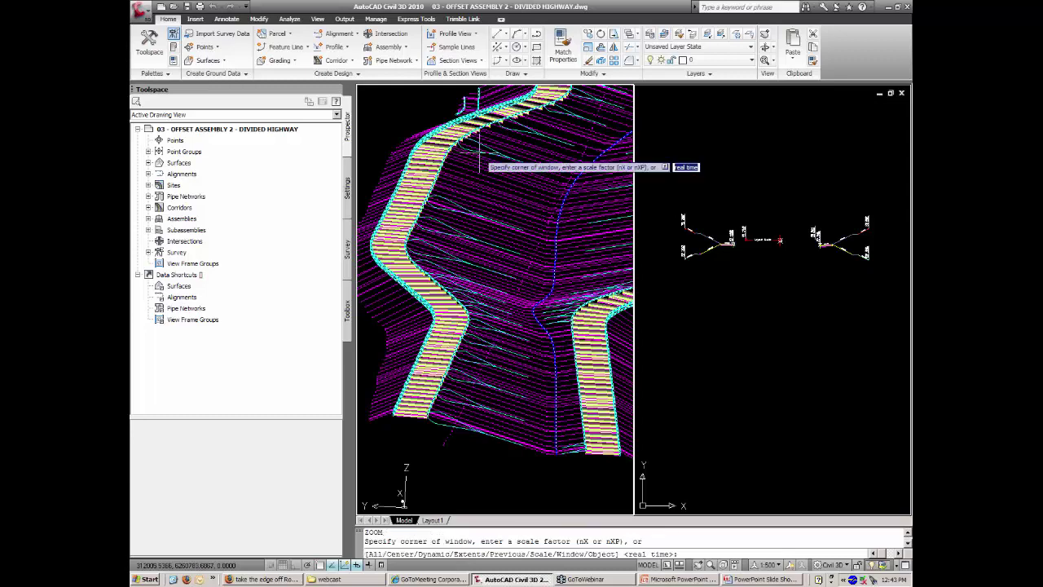
click(408, 101)
click(594, 177)
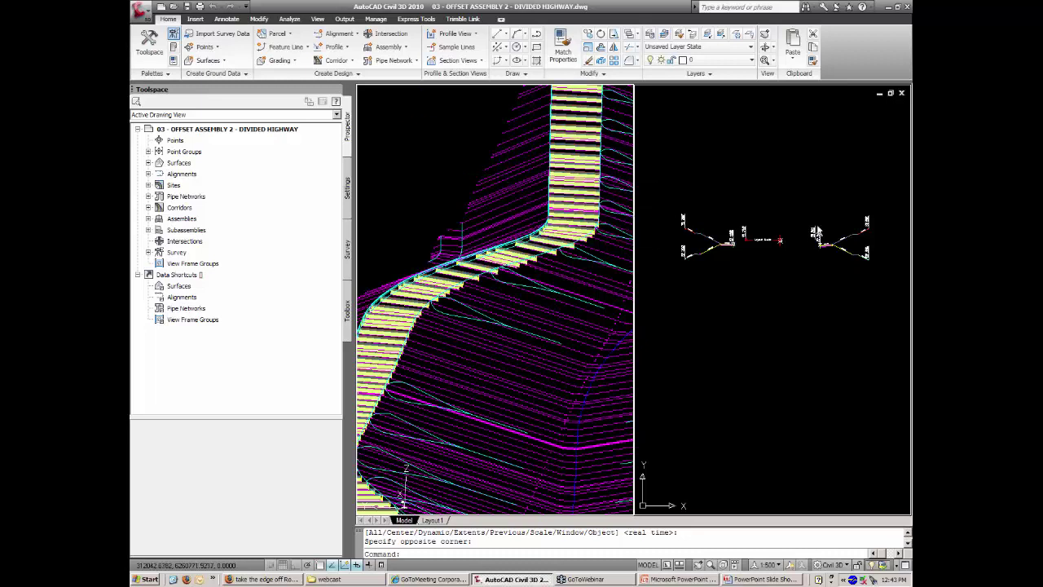
Compare the divided highway assembly's offset sections with the corridor, highlighting the subassemblies and corridor without changing them.
middle_drag(713, 202, 664, 187)
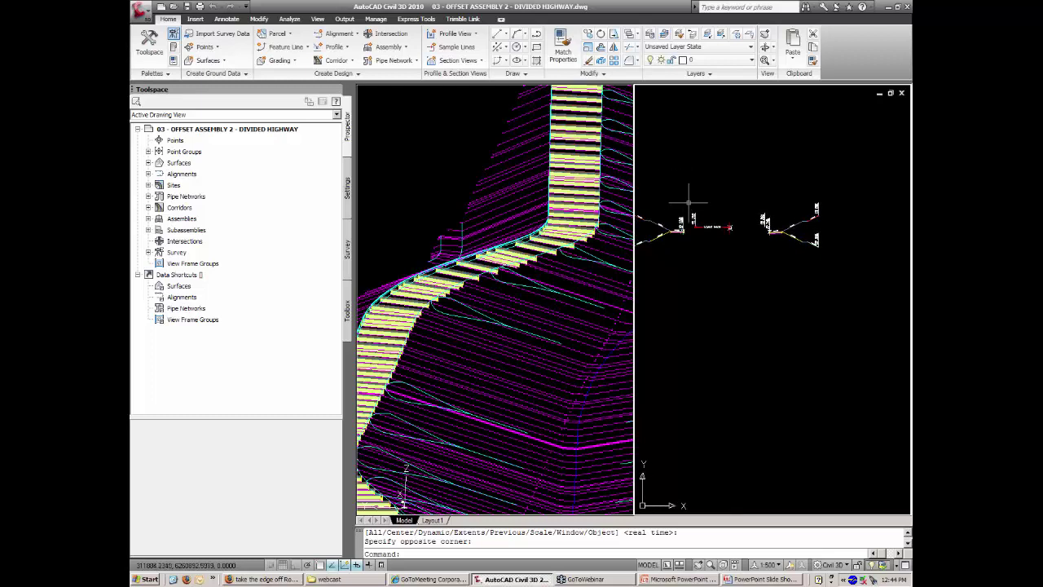
middle_drag(697, 219, 679, 220)
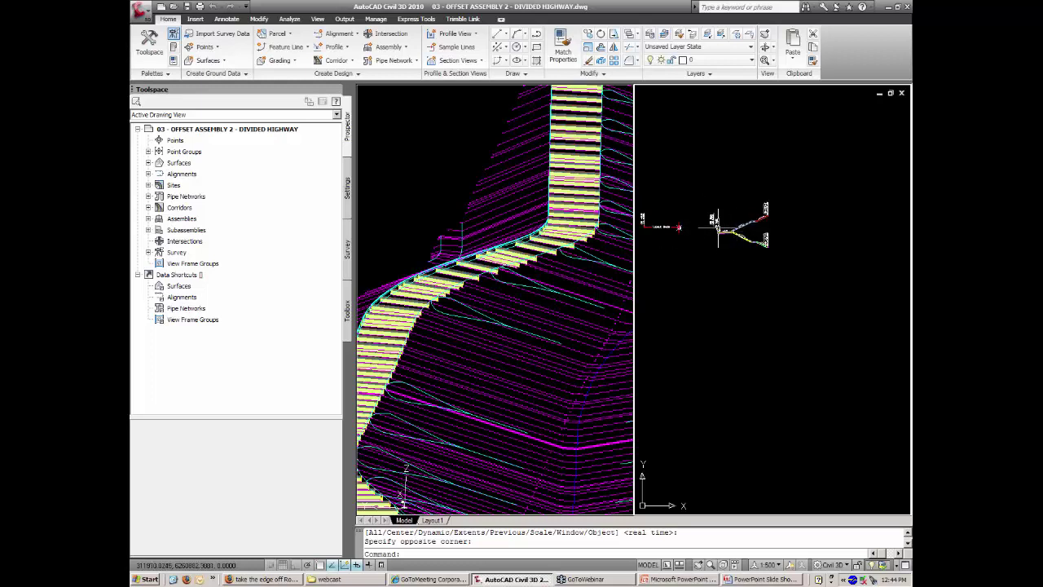
middle_drag(680, 204, 772, 207)
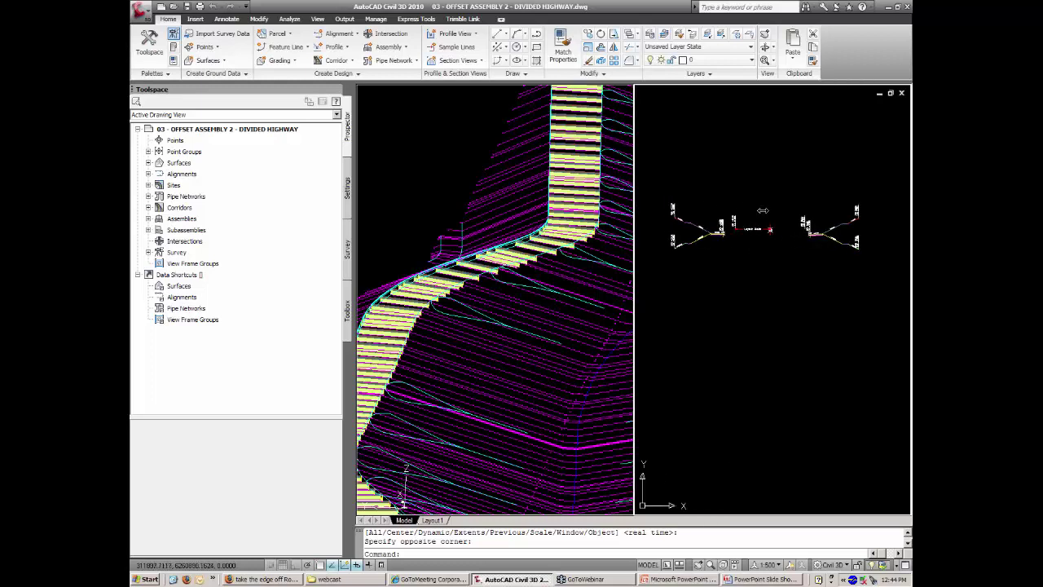
click(721, 236)
click(694, 223)
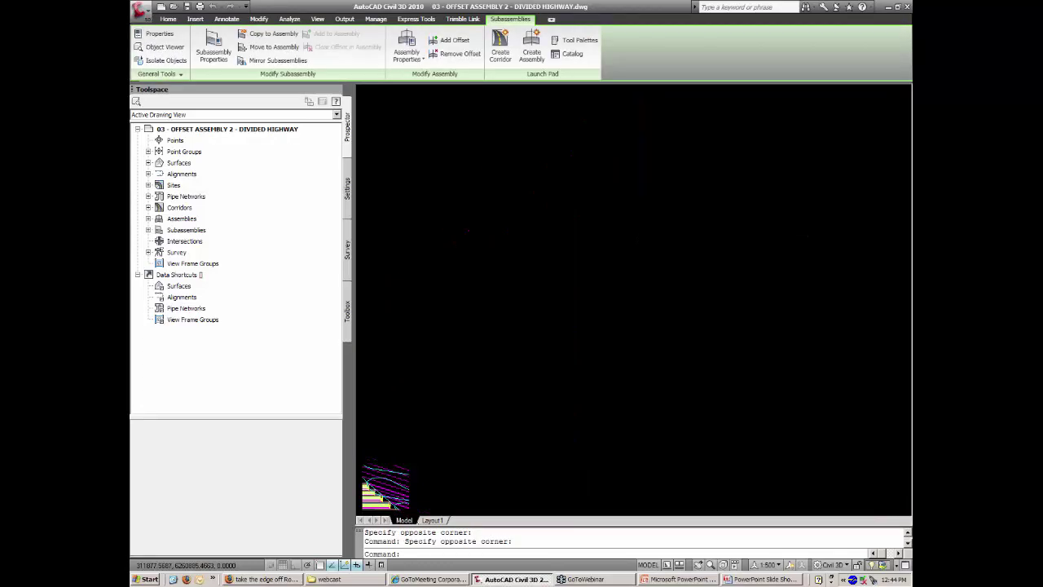
click(571, 183)
click(530, 161)
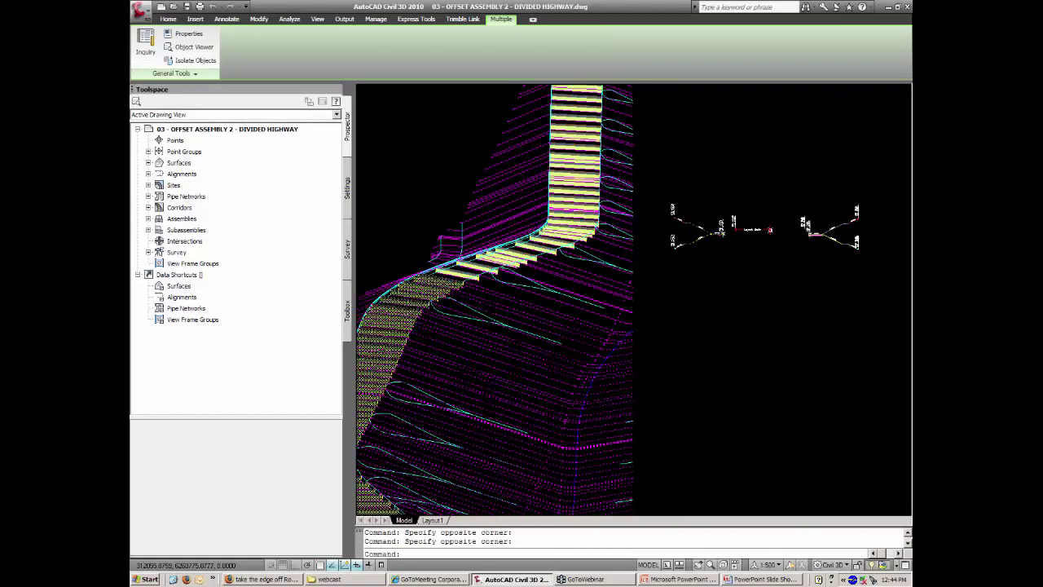
key(Escape)
key(Escape)
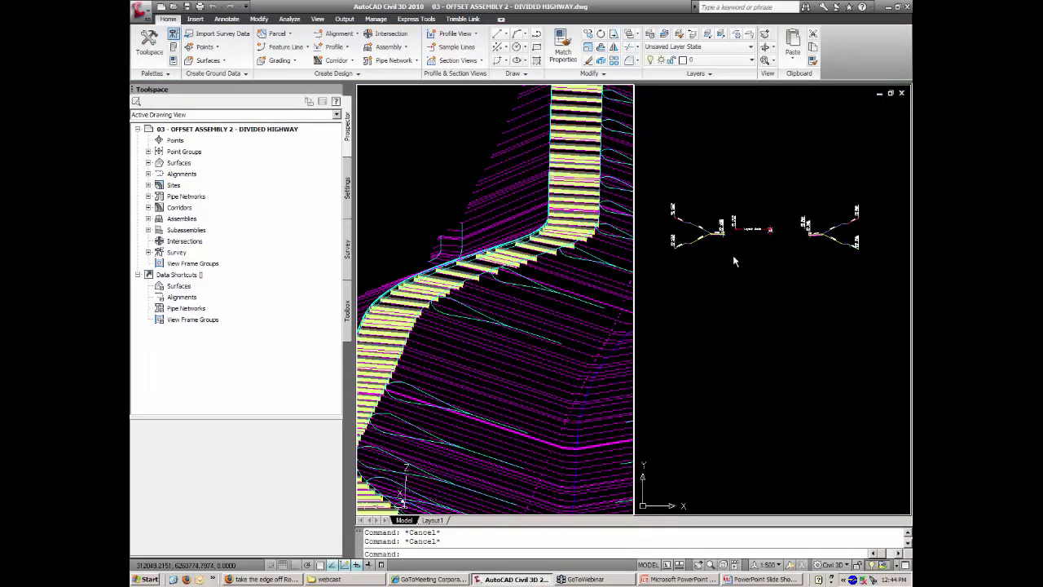
click(613, 168)
click(453, 182)
shift+middle_drag(453, 183, 534, 185)
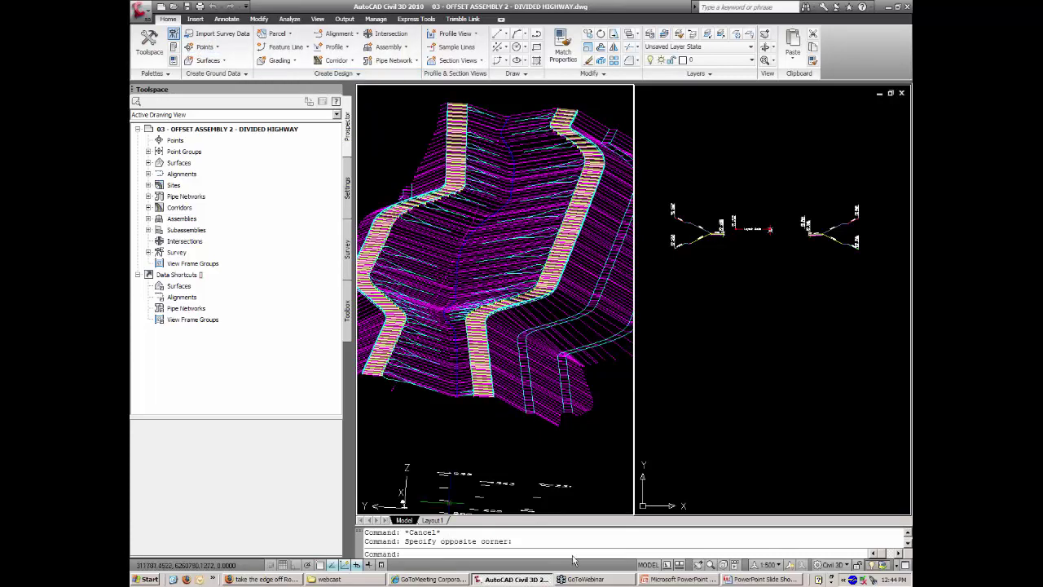
Switch to the PowerPoint slide show to present the Conditional Assemblies slide, and return to AutoCAD Civil 3D.
click(750, 580)
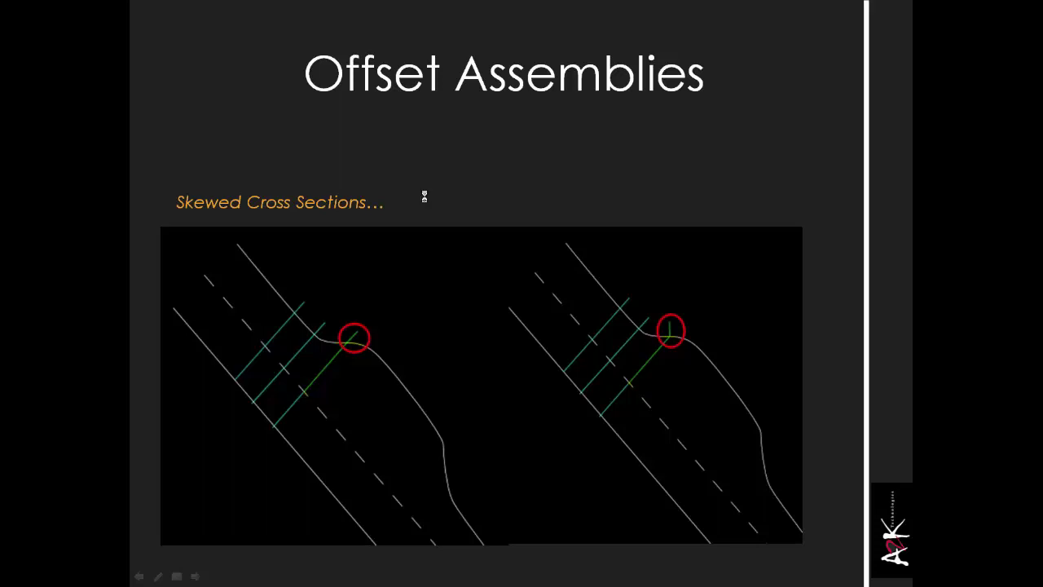
click(423, 196)
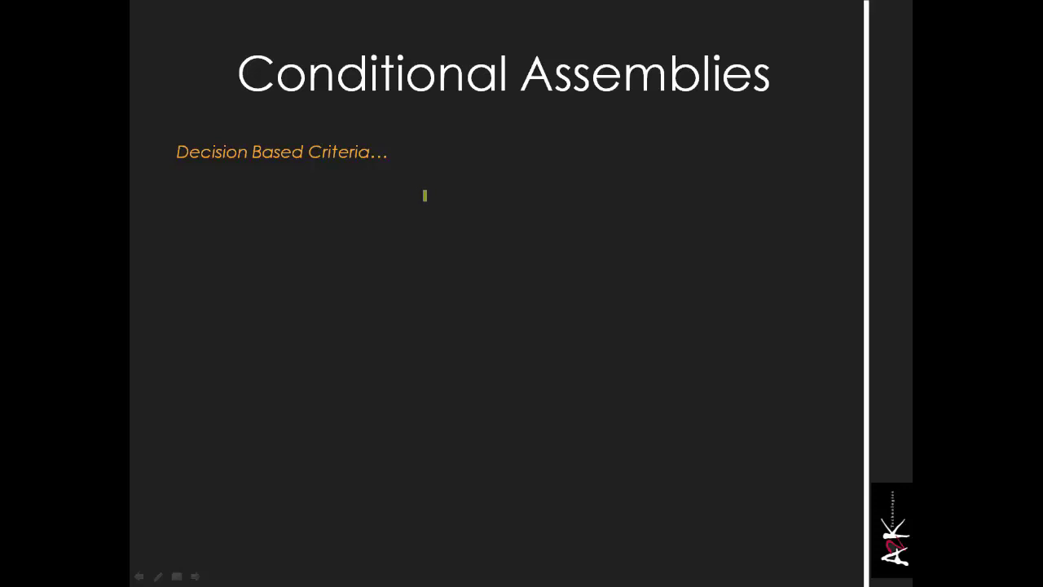
key(alt+Tab)
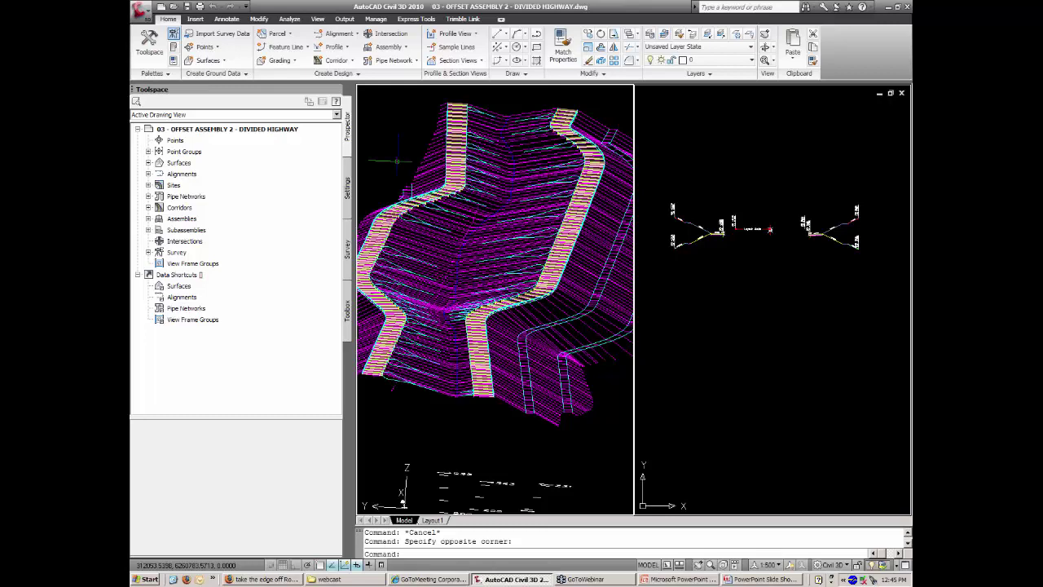
Open the drawing 04 - conditional.dwg from the webcast folder.
click(174, 7)
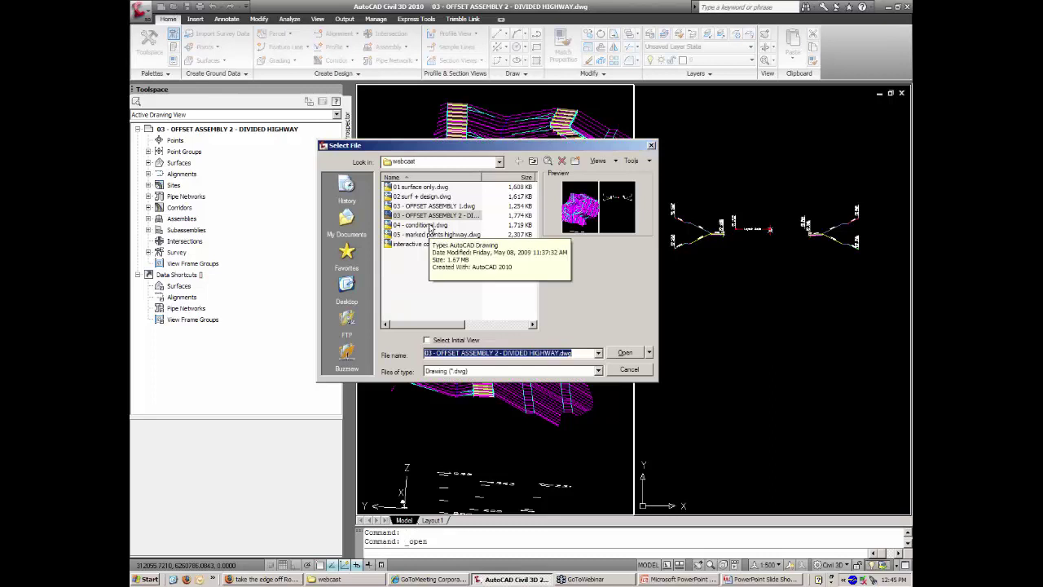
click(431, 224)
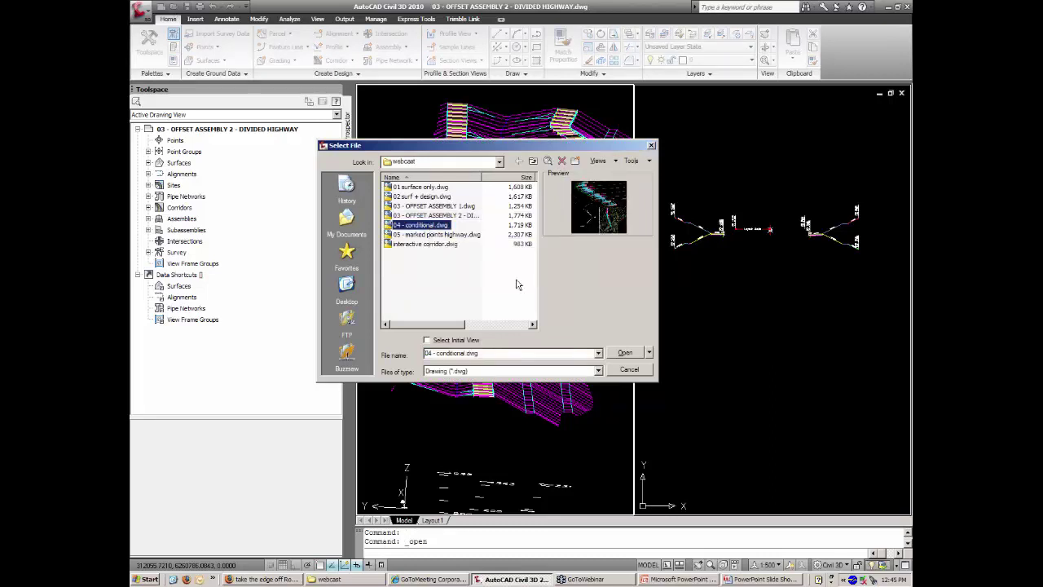
click(624, 354)
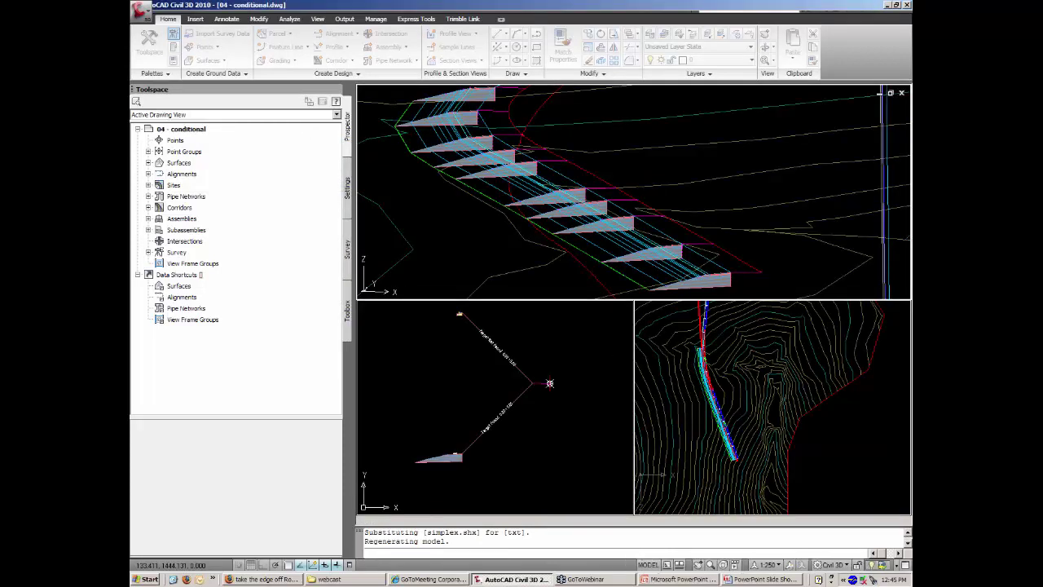
Inspect the conditional assembly's two target branches by highlighting the subassembly at the end of each, and clear the selection.
click(536, 343)
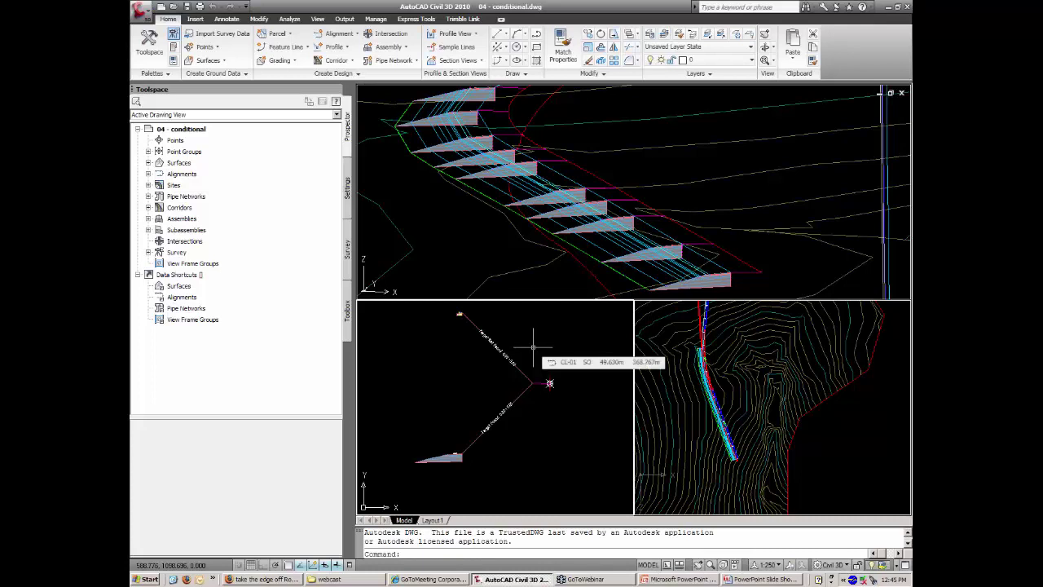
scroll(532, 346, down, 1)
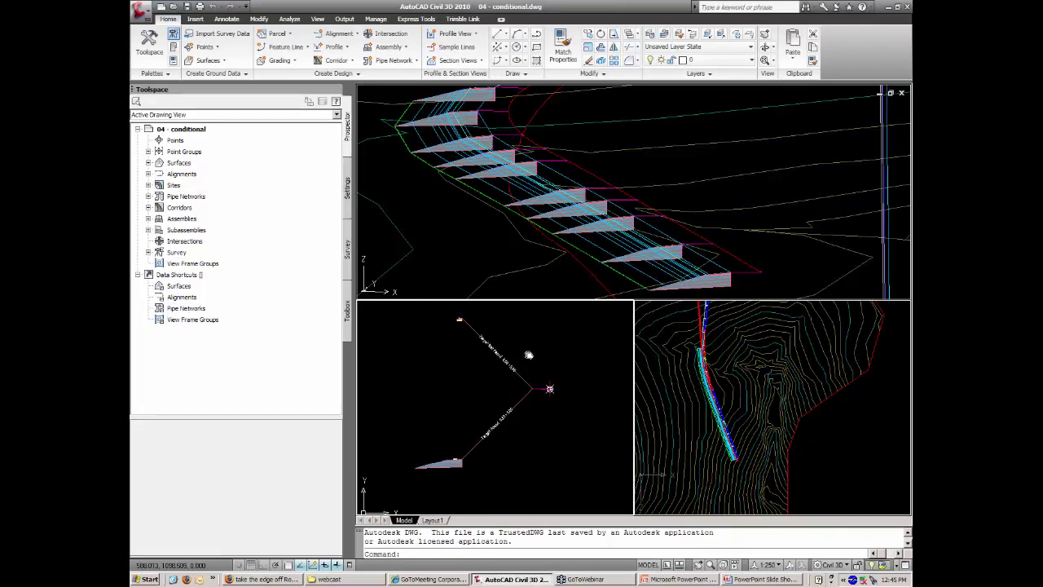
scroll(532, 359, up, 1)
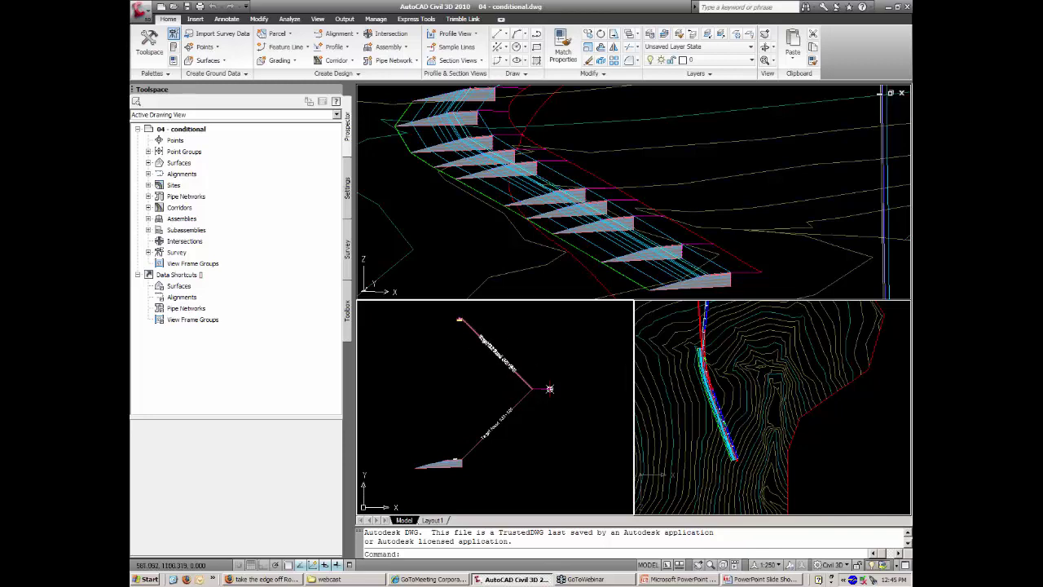
click(456, 321)
click(465, 326)
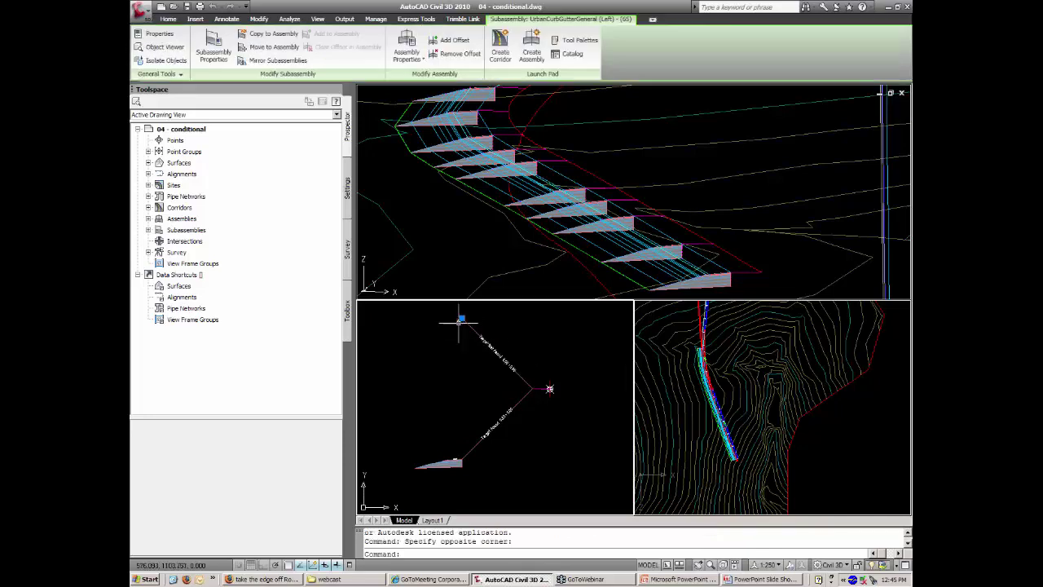
click(450, 467)
click(412, 429)
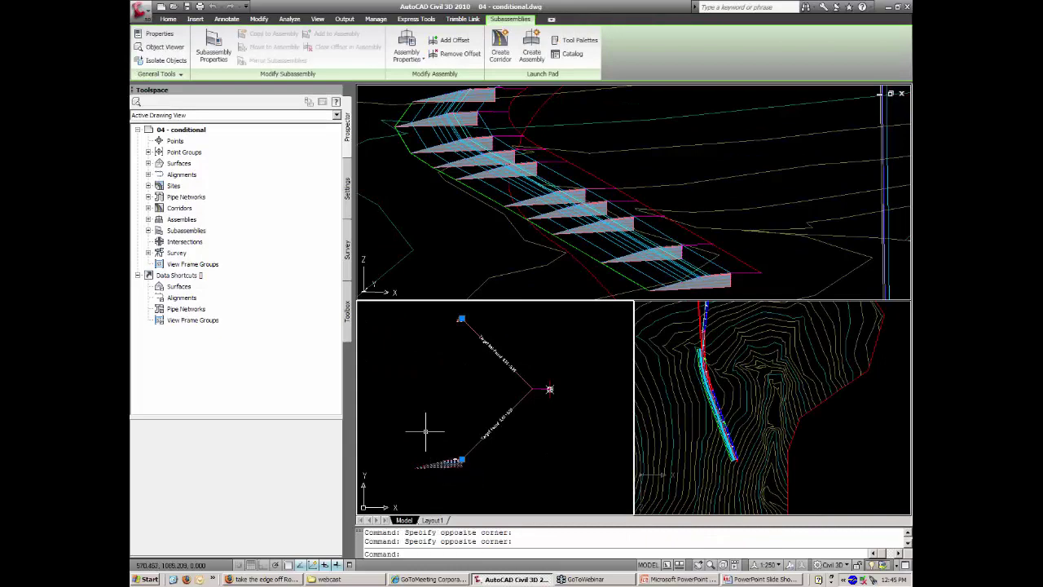
key(Escape)
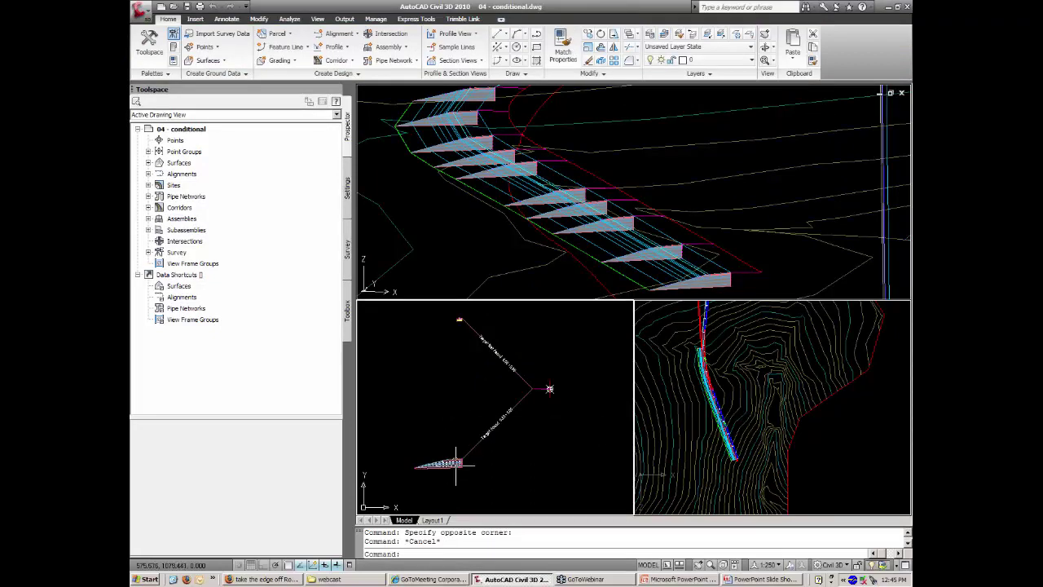
Identify the ShoulderMultiLayer subassembly on the Target Found branch and UrbanCurbGutterGeneral on the other branch individually.
drag(453, 463, 448, 473)
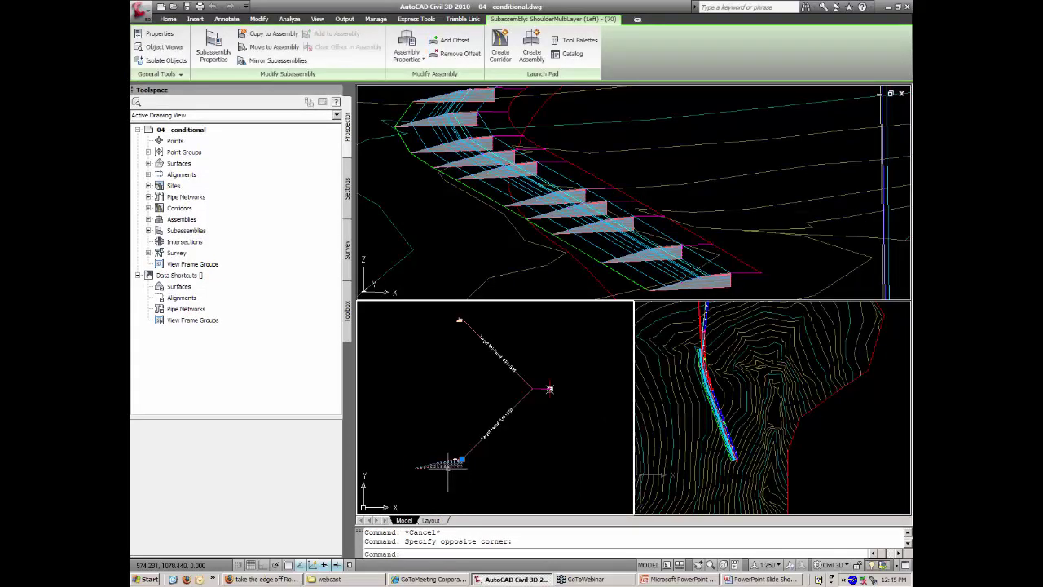
key(Escape)
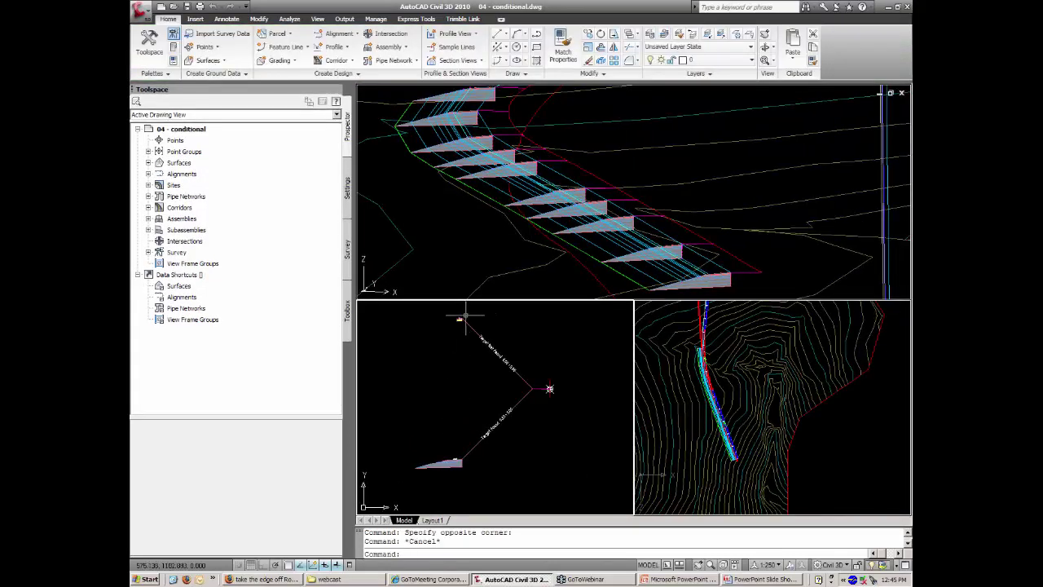
click(461, 319)
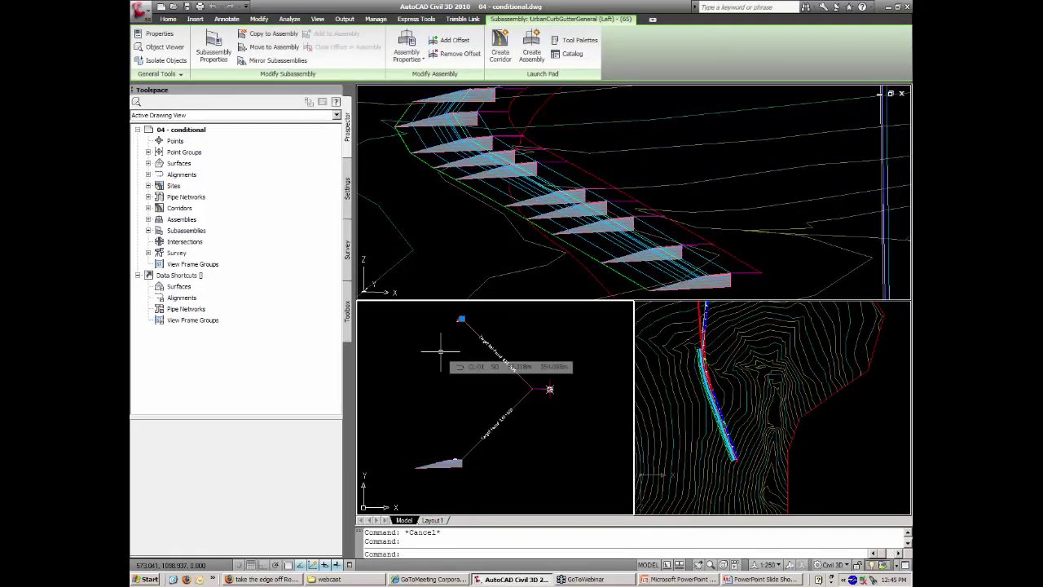
key(Escape)
key(Escape)
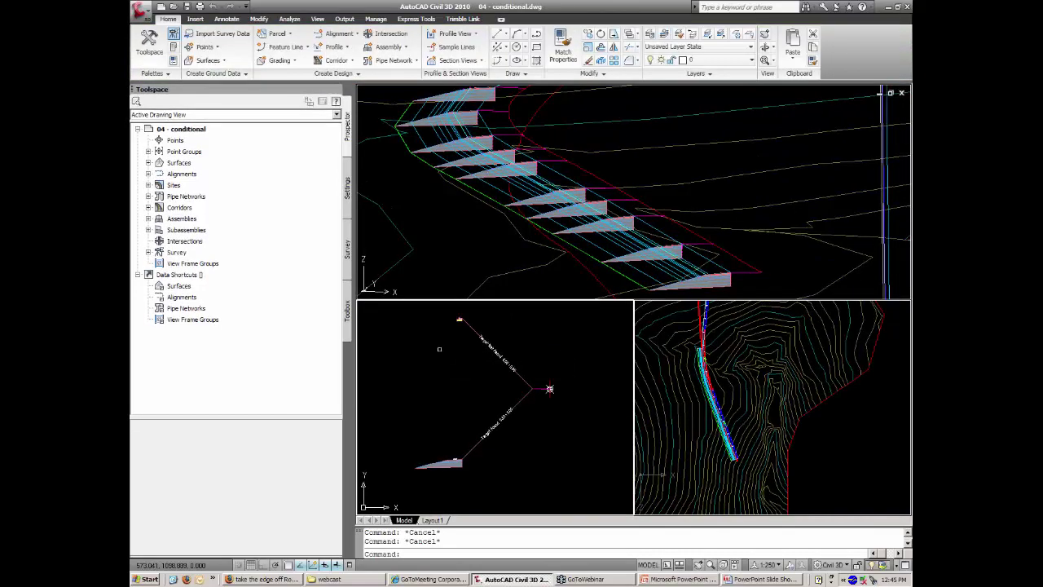
Stretch the middle vertex of the target polyline beside the road outward, away from the corridor, in the plan view.
click(470, 232)
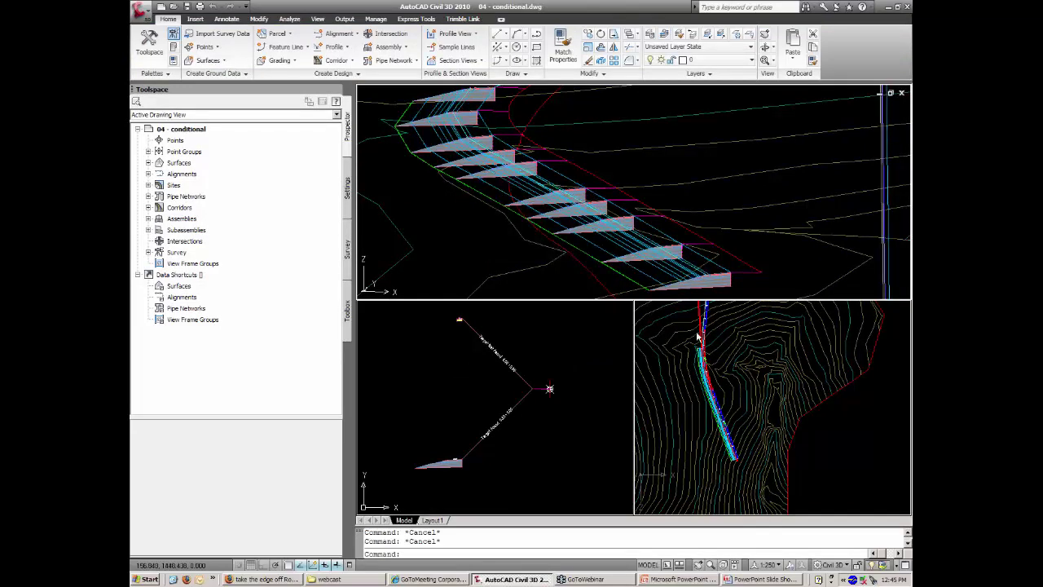
scroll(674, 336, up, 1)
middle_drag(673, 337, 667, 364)
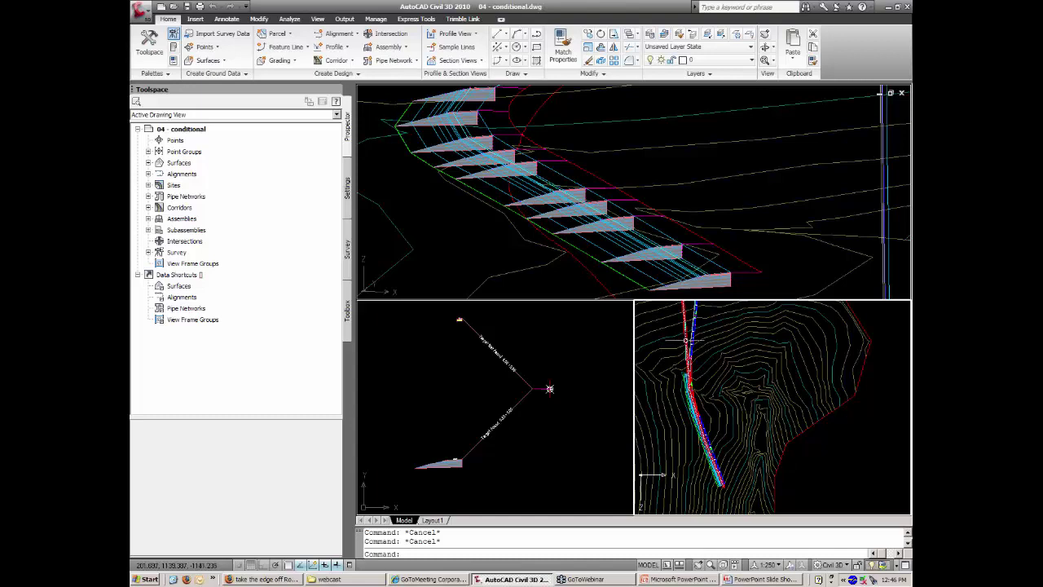
click(688, 345)
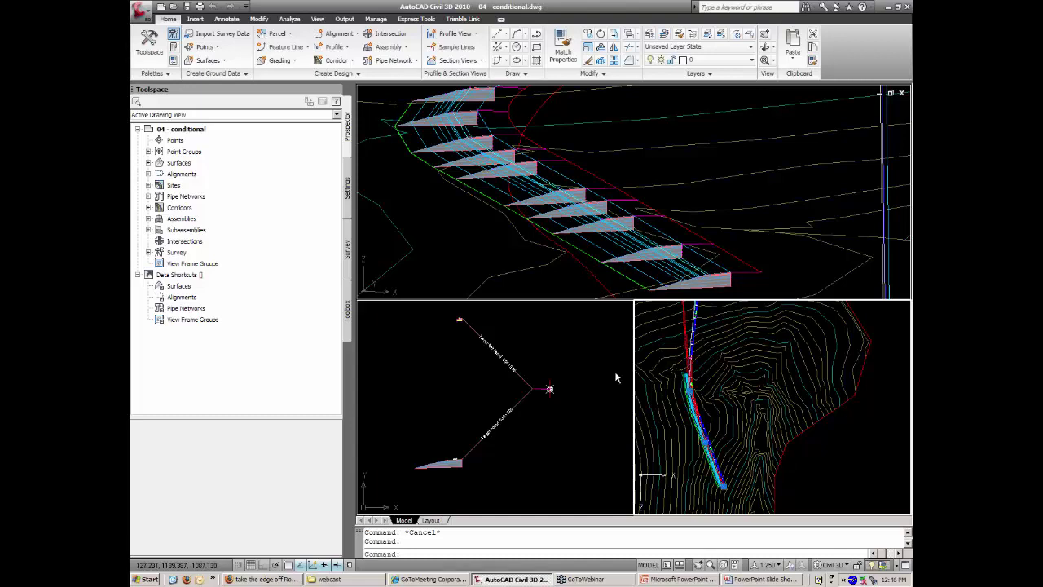
scroll(686, 391, up, 4)
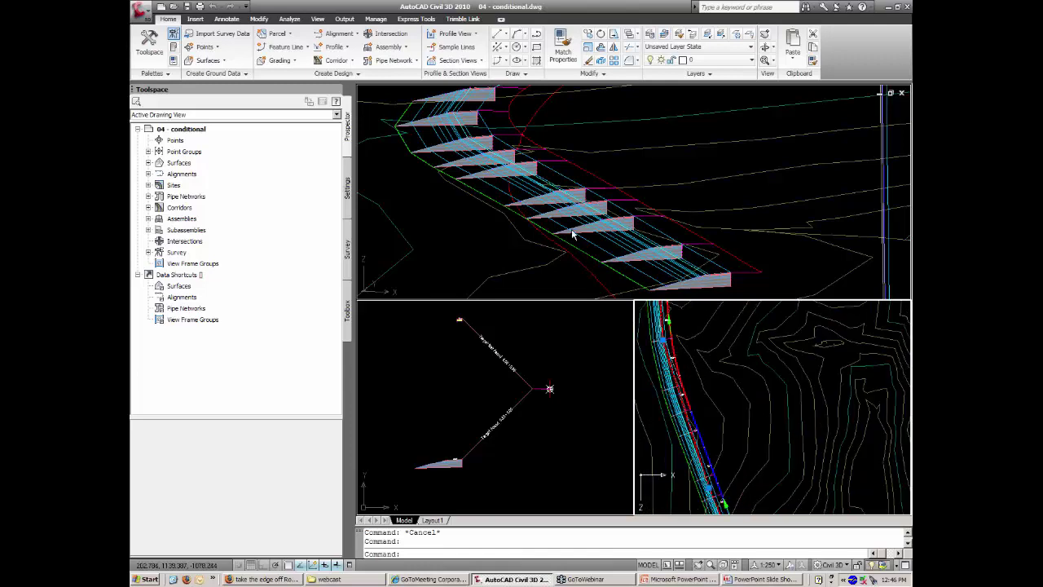
click(663, 338)
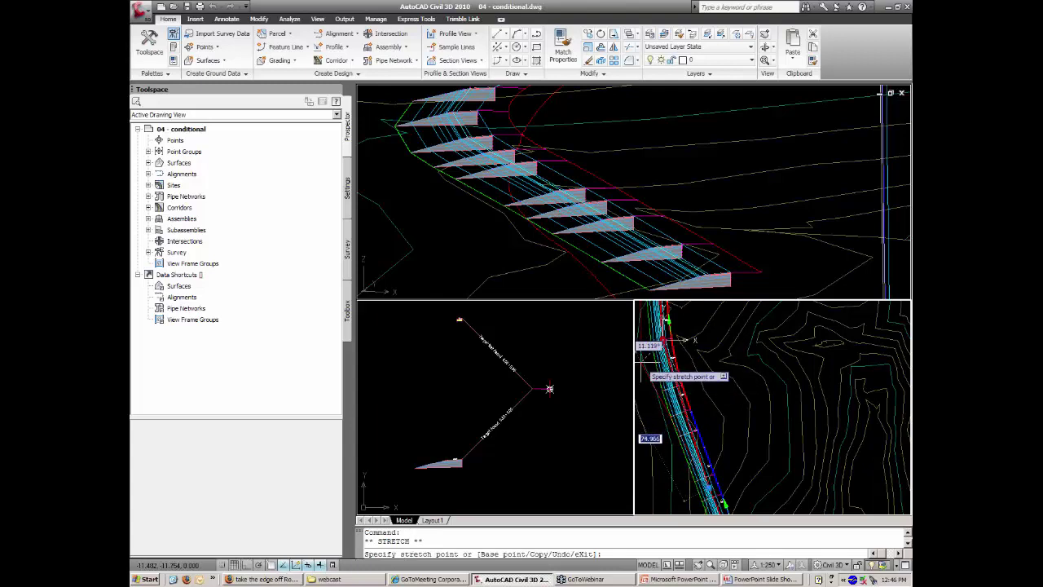
click(641, 351)
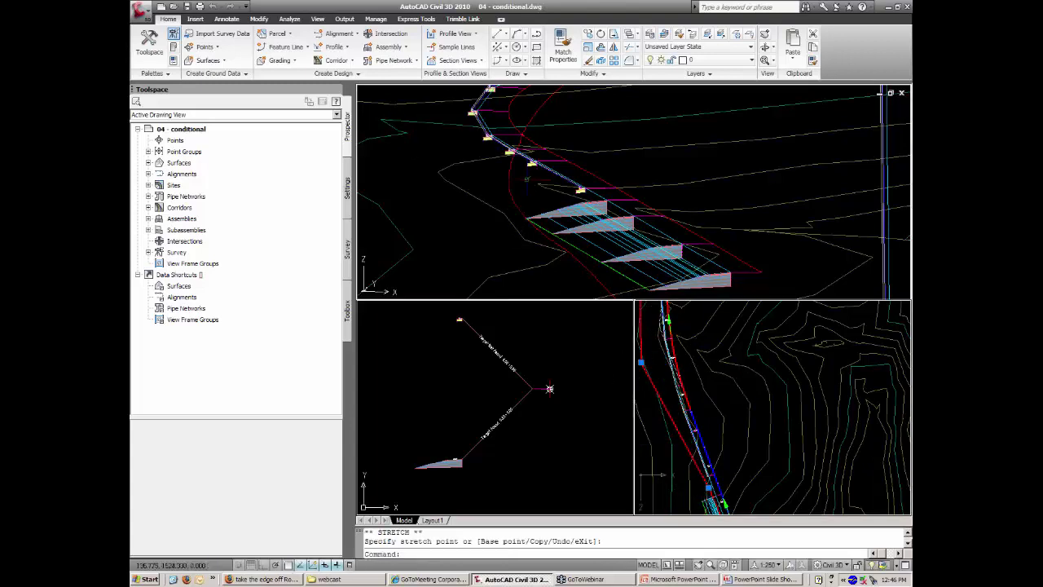
Move the stretched vertex of the target polyline back closer to the road in the plan view.
click(526, 182)
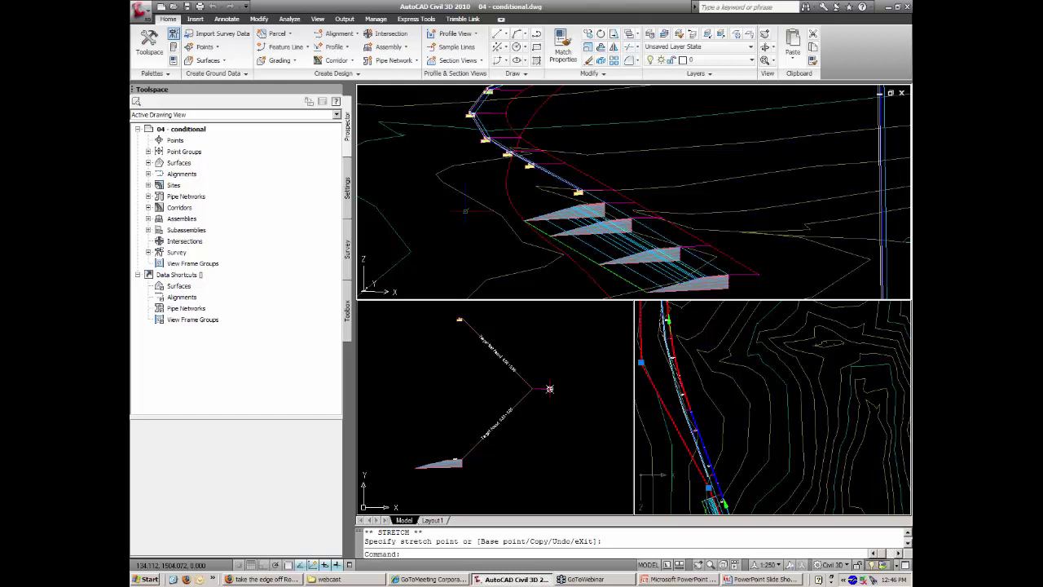
click(646, 363)
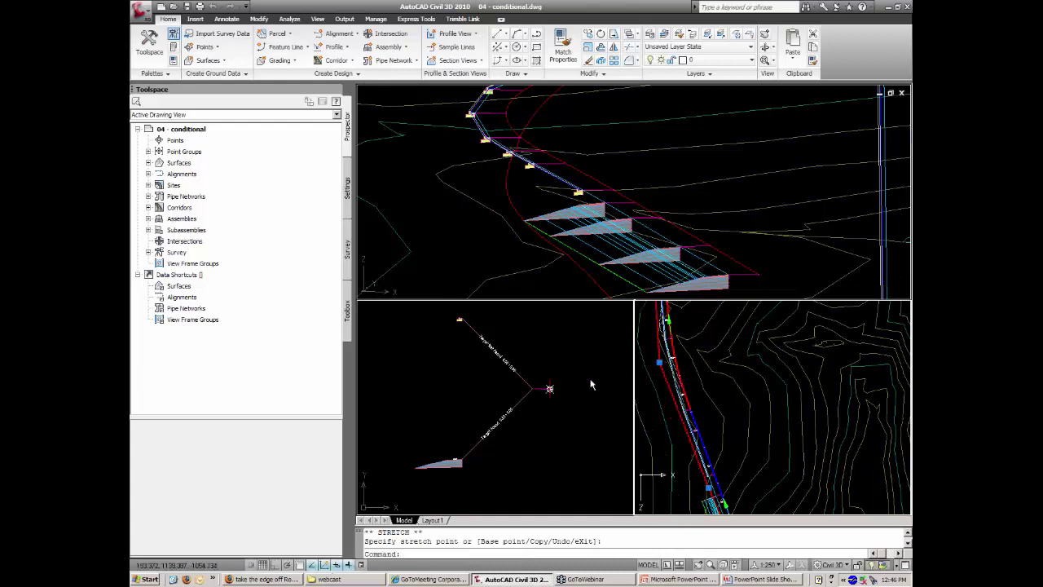
Stretch the target polyline's middle vertex slightly closer to the road in the plan view and rebuild the corridor.
click(658, 362)
click(662, 365)
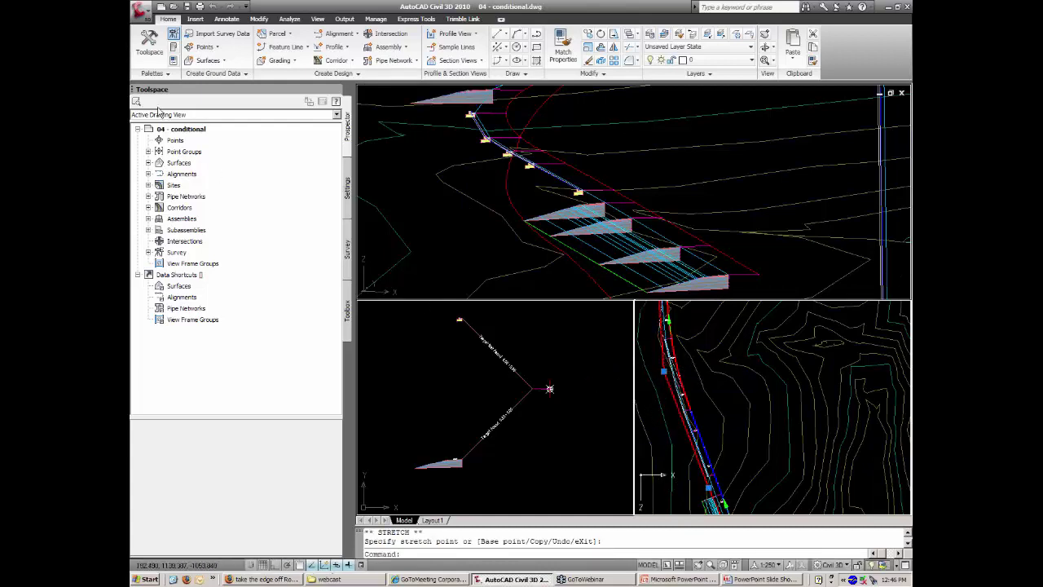
click(148, 207)
right_click(188, 222)
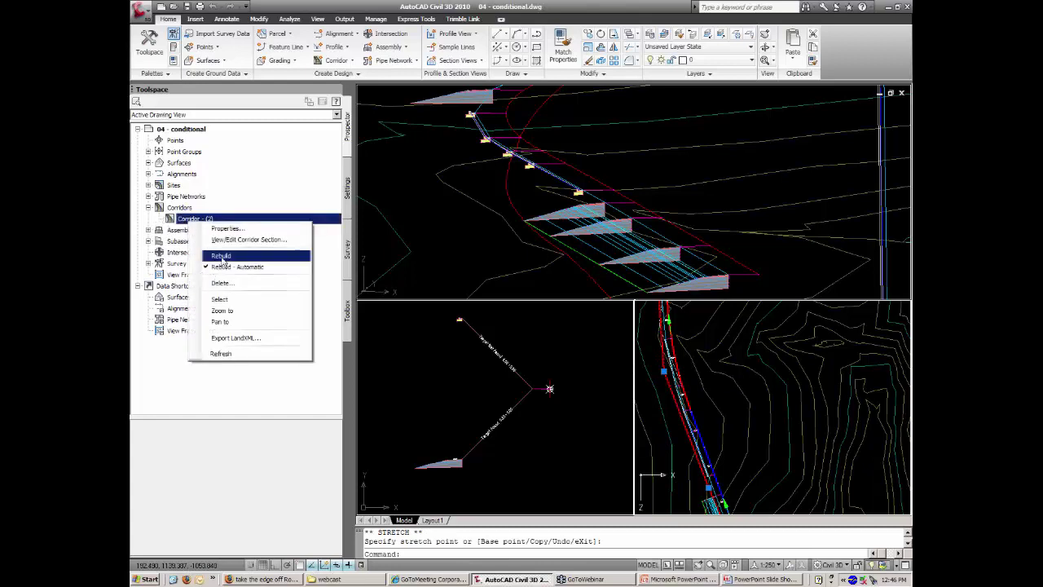
click(220, 264)
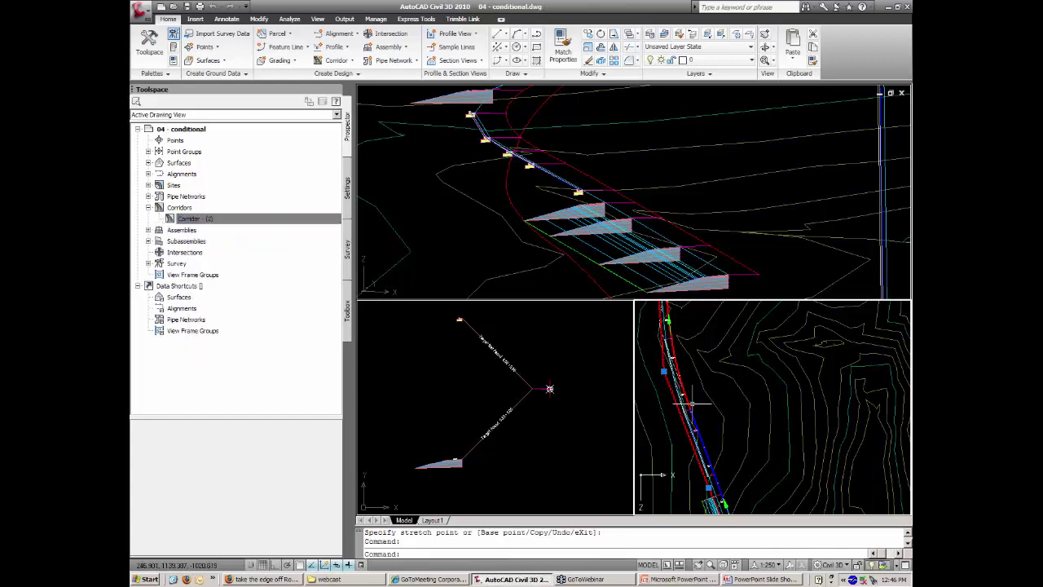
Stretch the target polyline's middle vertex further in toward the corridor in the plan view and clear the selection.
click(665, 371)
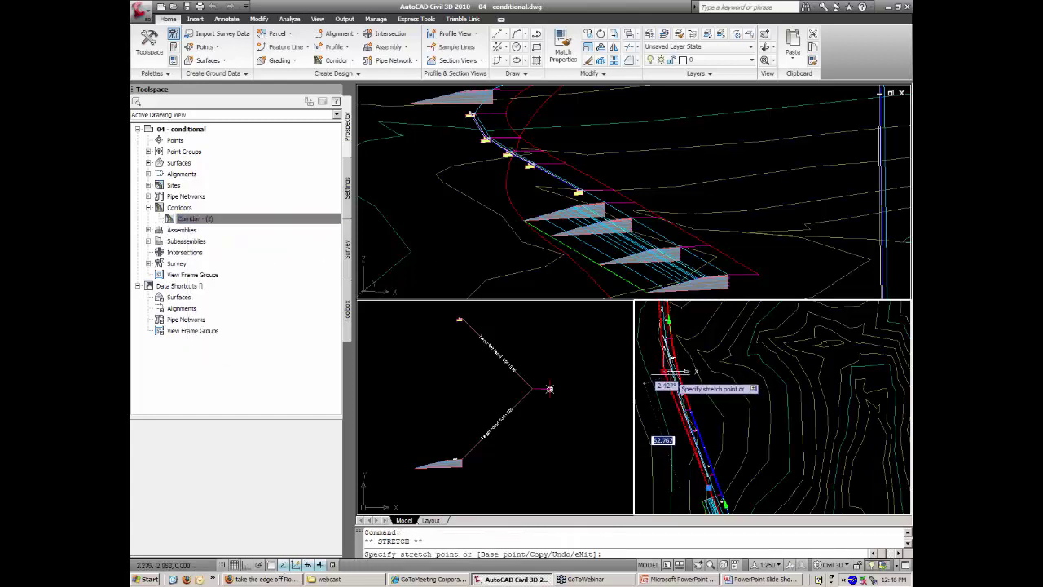
click(661, 374)
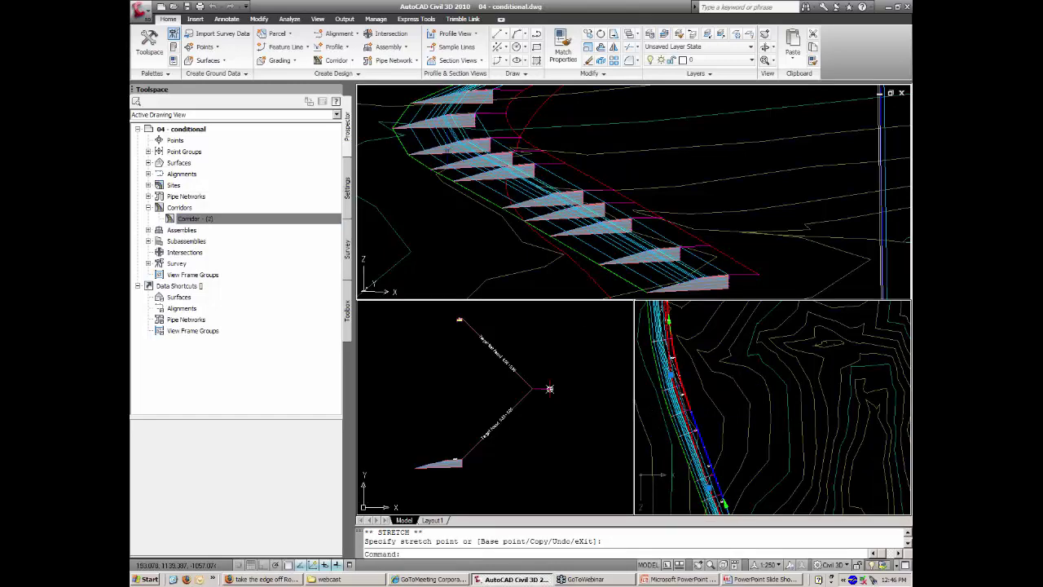
click(815, 285)
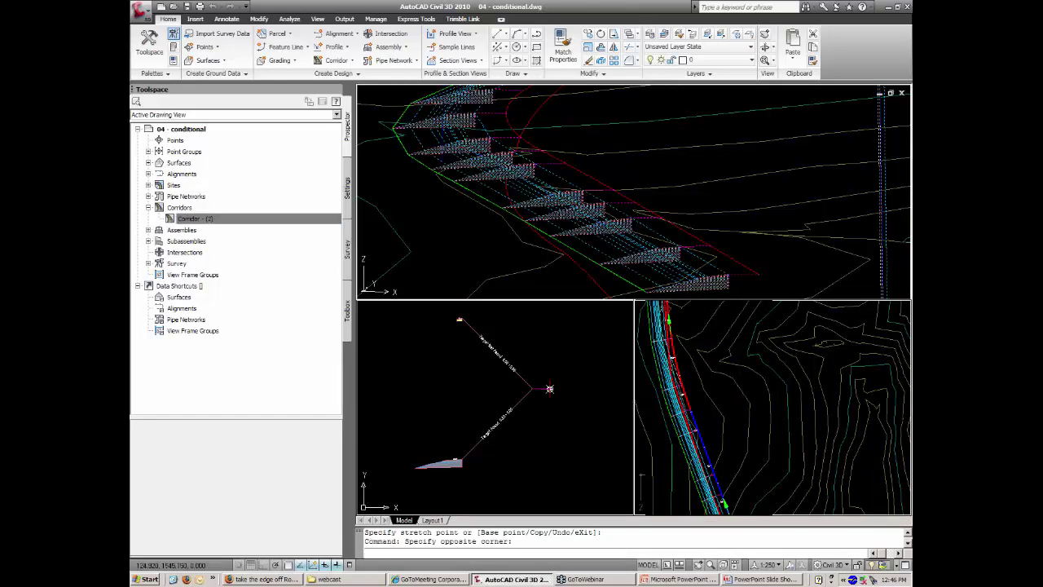
click(383, 94)
key(Escape)
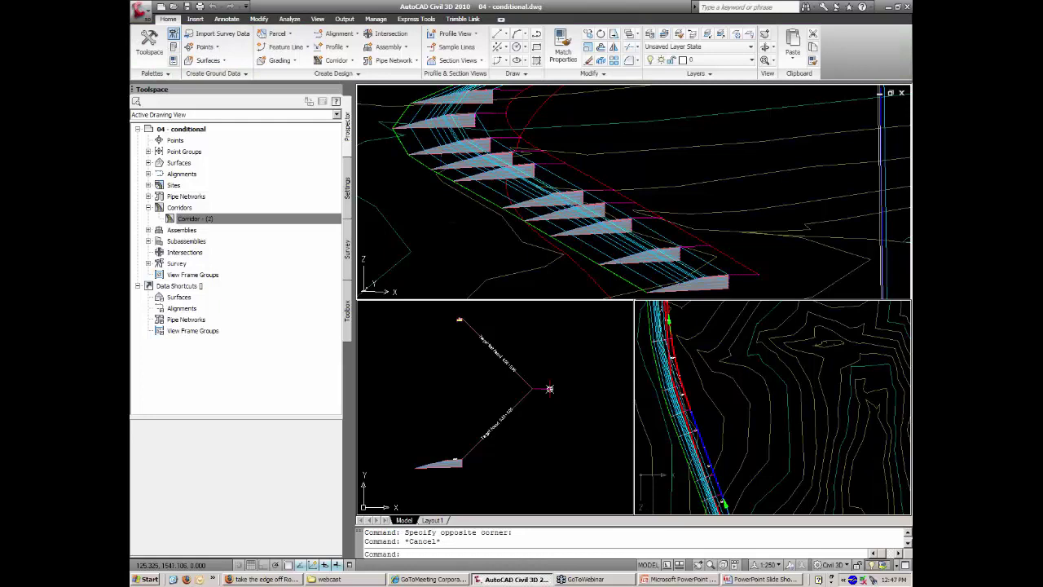
Review the baseline and region parameters in the corridor's properties and close them without changes.
click(456, 148)
right_click(447, 147)
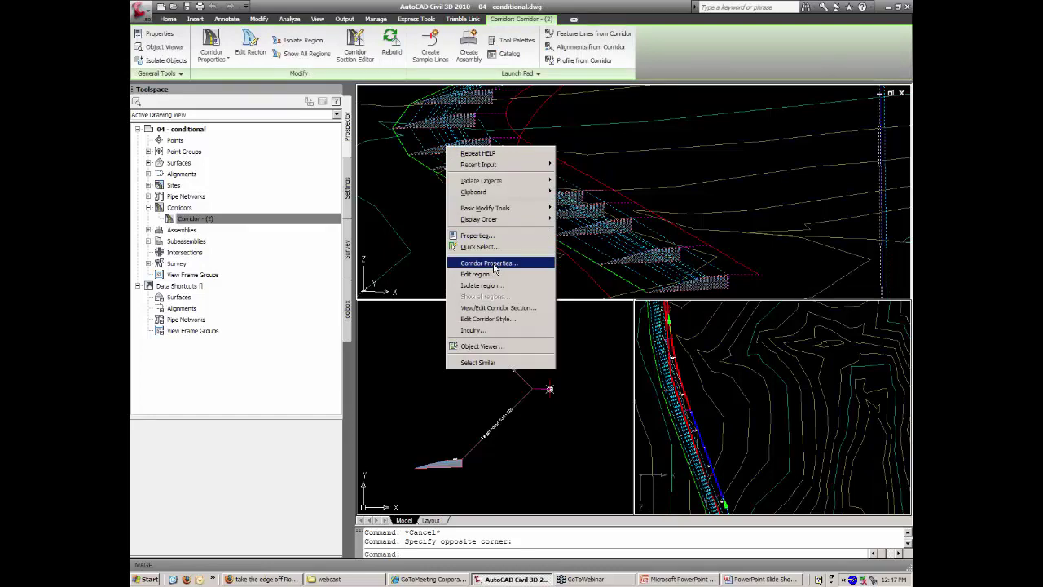
click(493, 263)
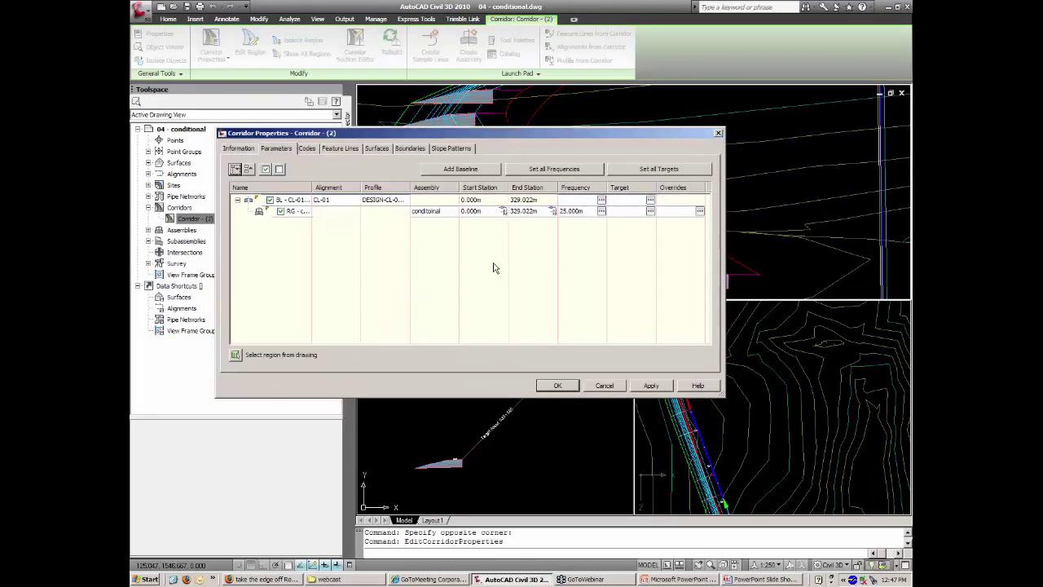
click(604, 385)
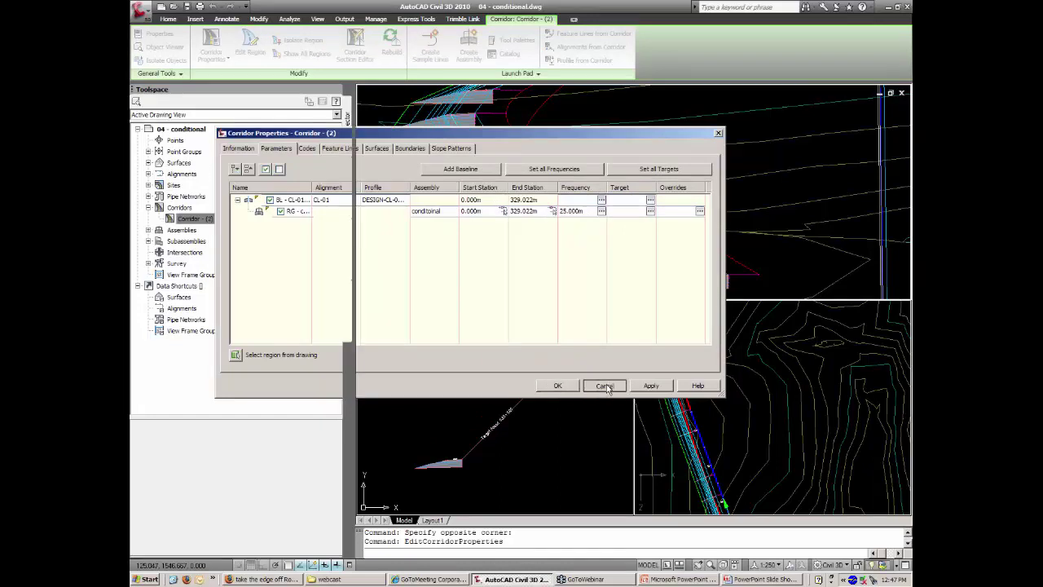
Create a new assembly with the Basic style and 3D Render Basic Plan code set, placed in the empty area of the assembly view.
click(559, 354)
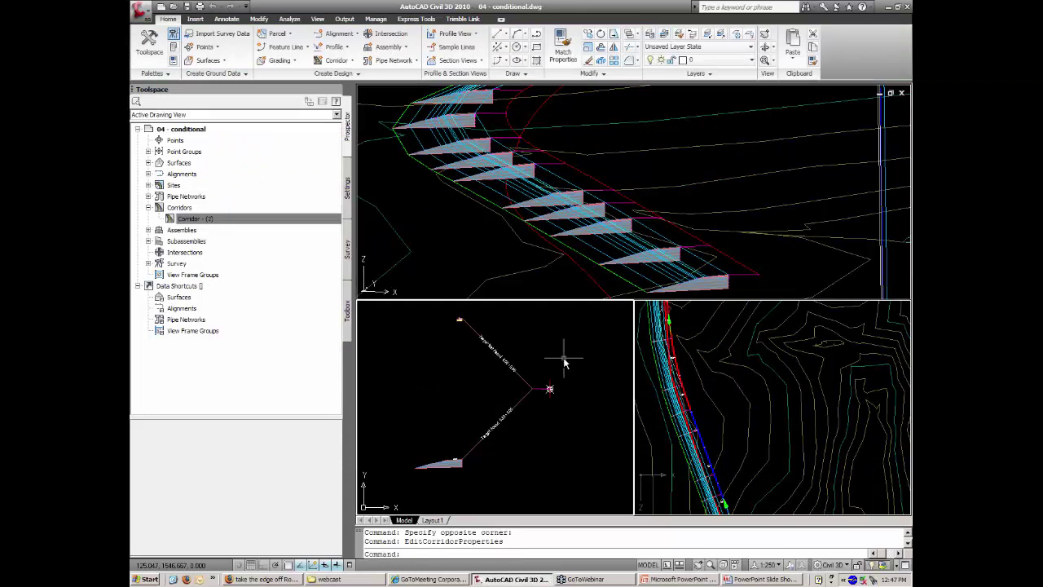
scroll(560, 367, down, 2)
middle_drag(578, 398, 531, 372)
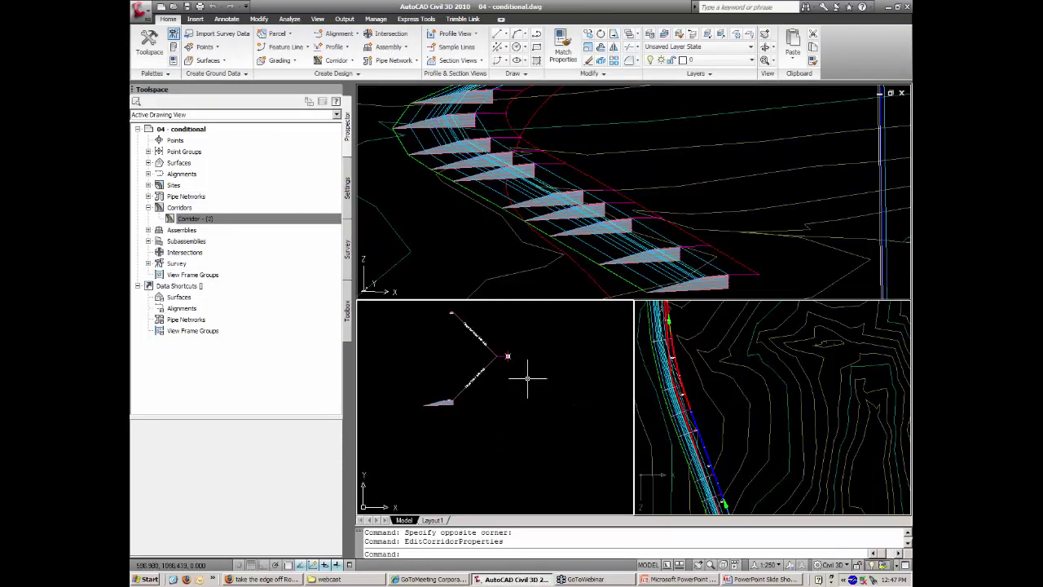
click(392, 50)
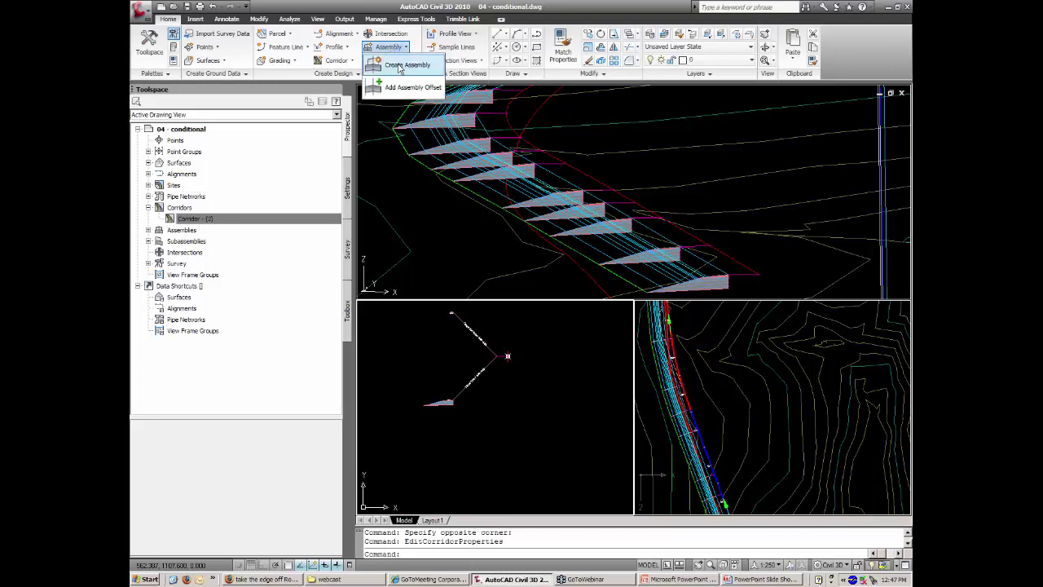
click(399, 65)
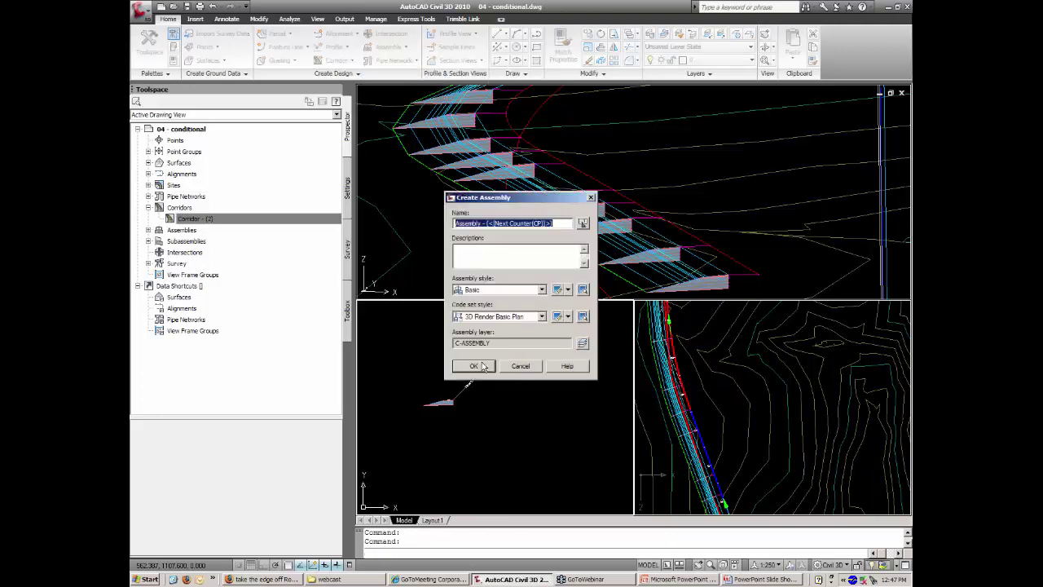
click(479, 367)
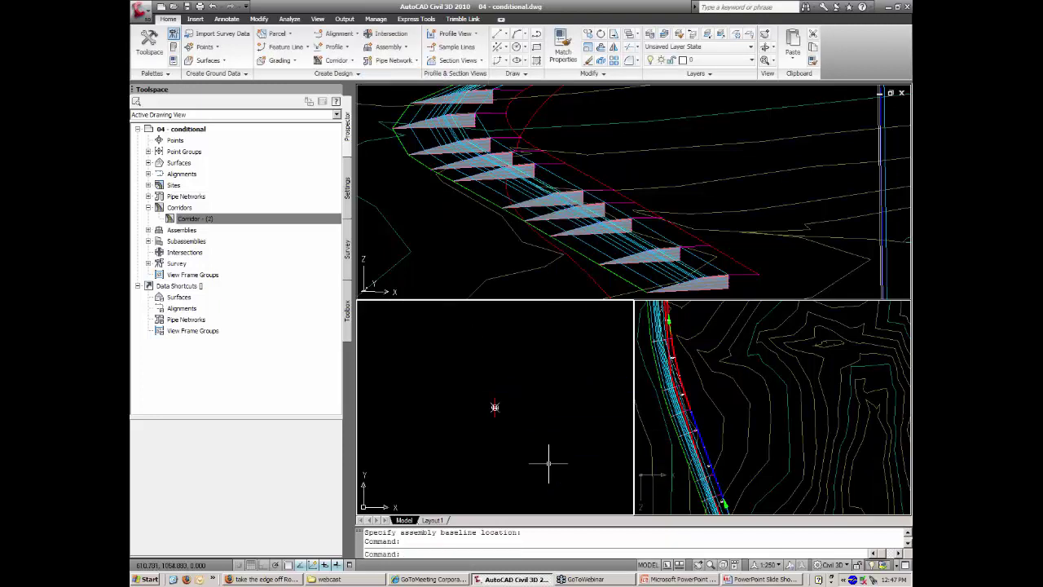
click(495, 406)
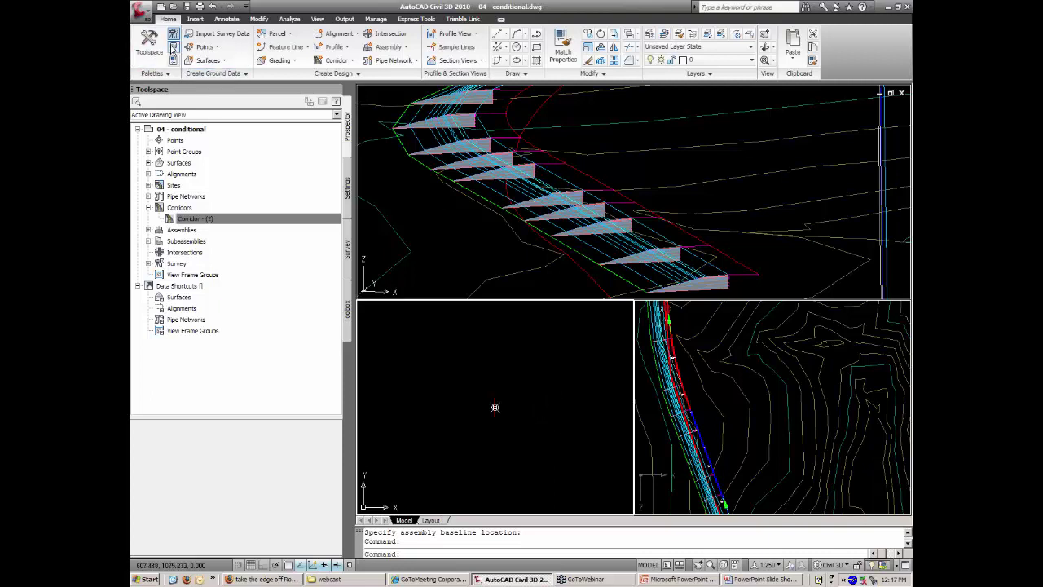
Attach a left ConditionalHorizontalTarget subassembly to the new assembly's baseline with type Target Found and maximum distance 5 m.
click(173, 48)
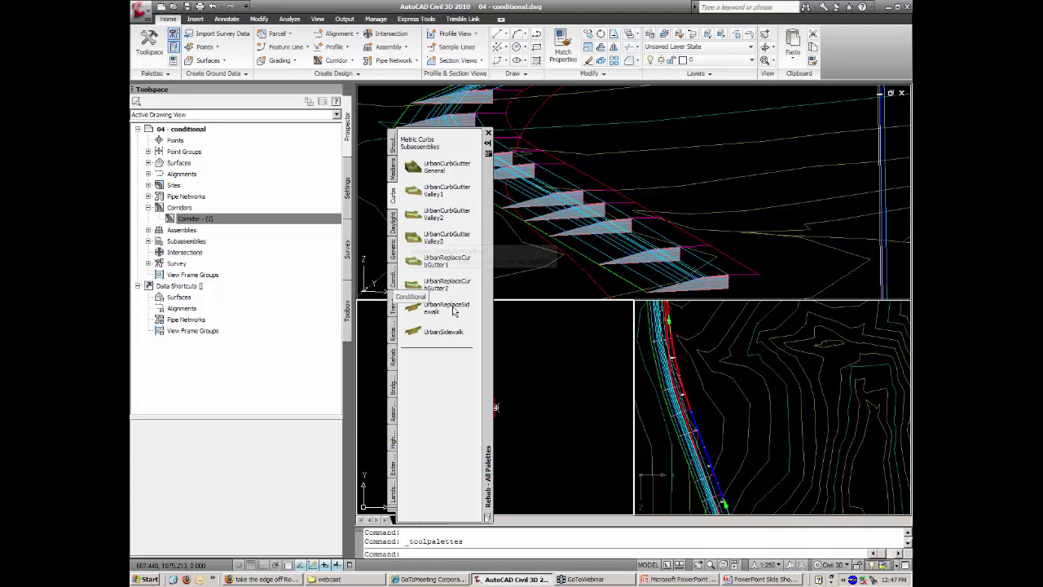
click(392, 277)
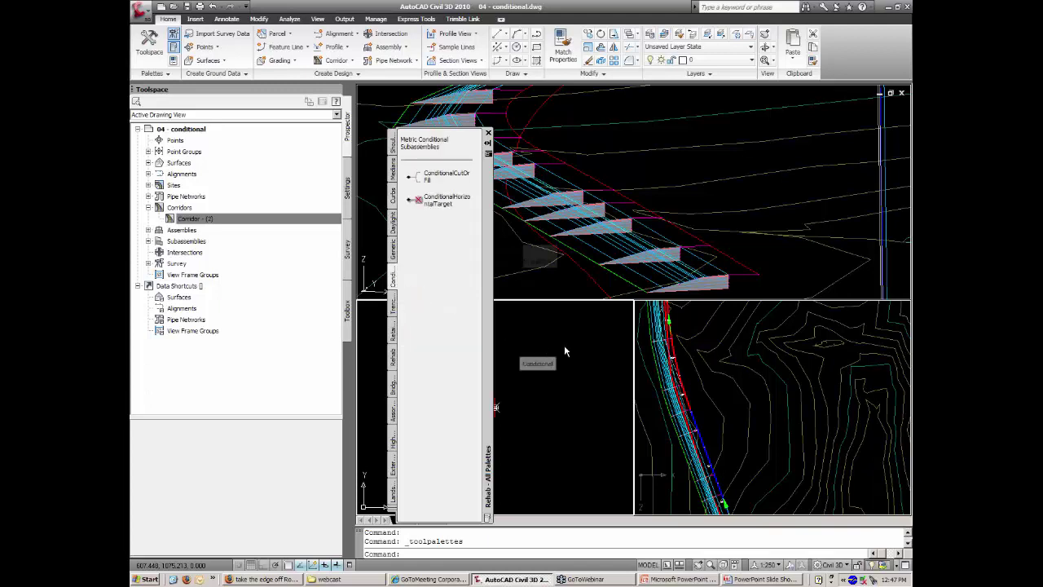
click(432, 200)
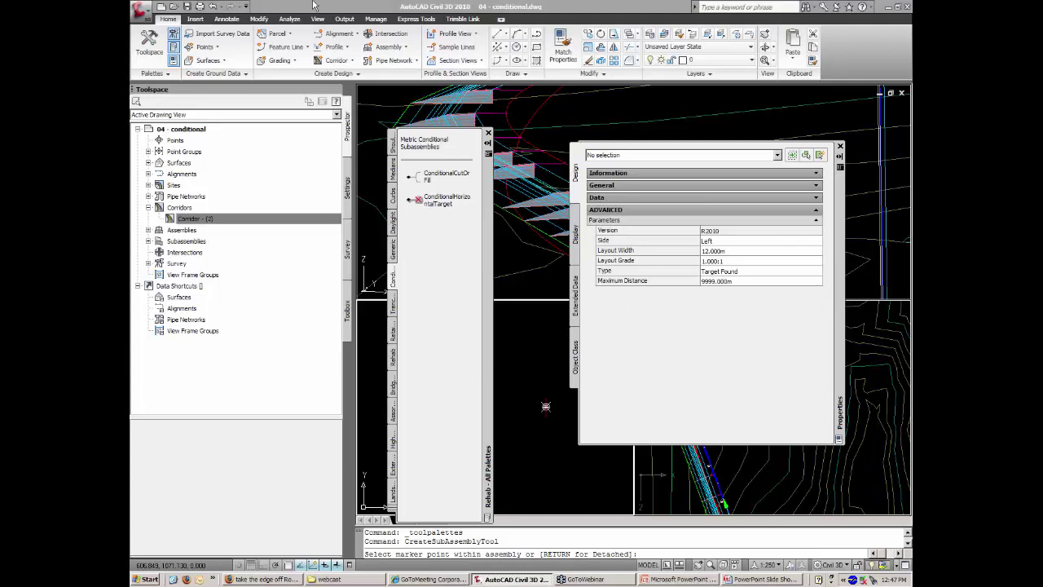
click(770, 270)
click(766, 271)
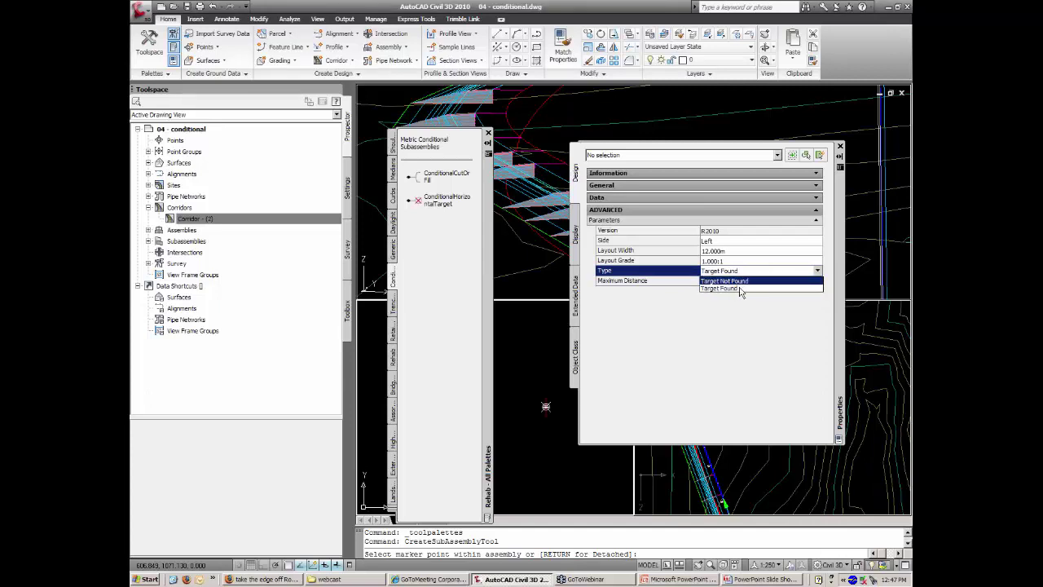
click(739, 281)
click(738, 271)
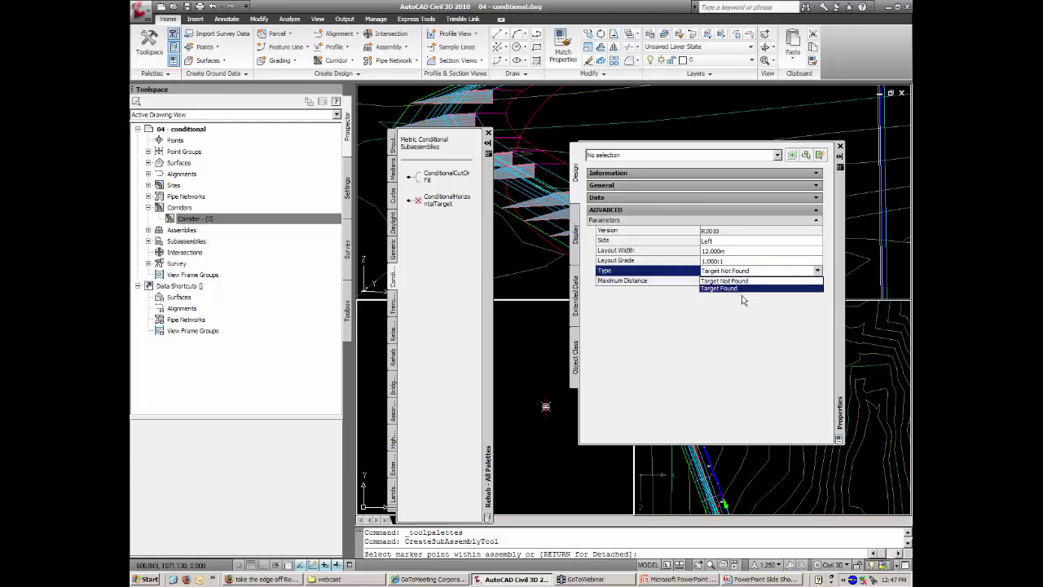
key(Tab)
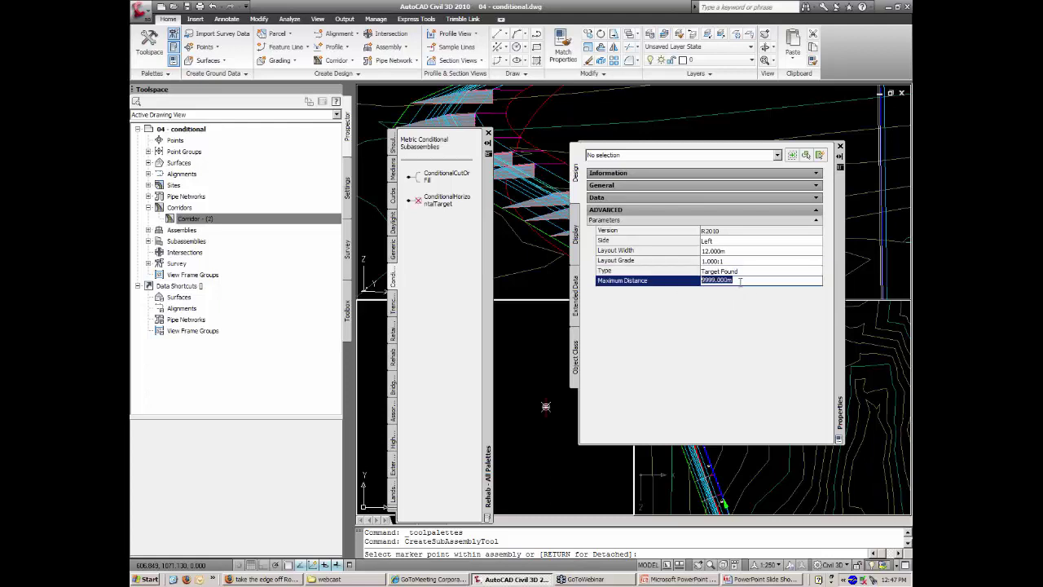
text(5)
click(720, 252)
click(734, 252)
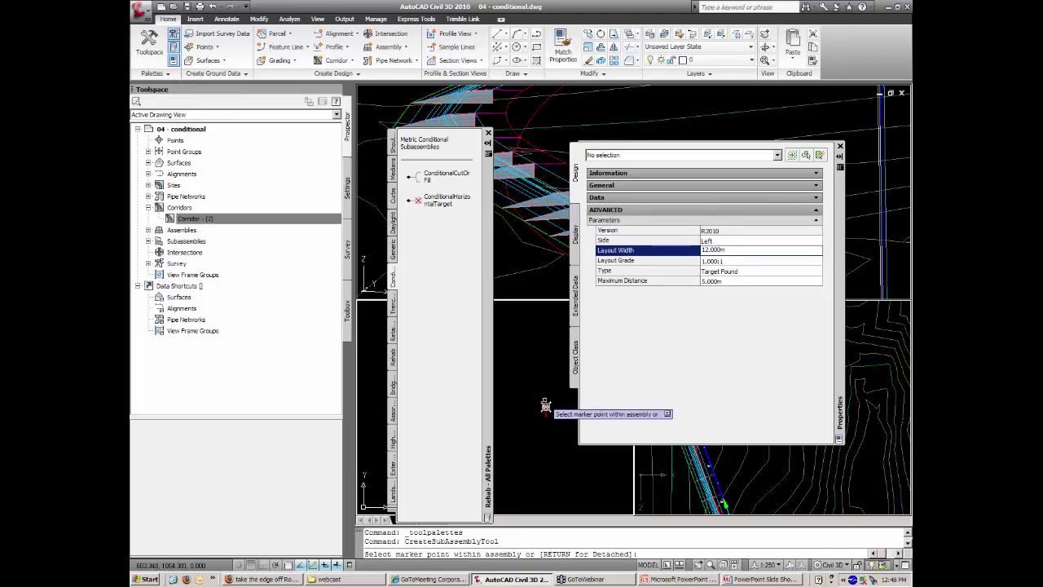
click(546, 406)
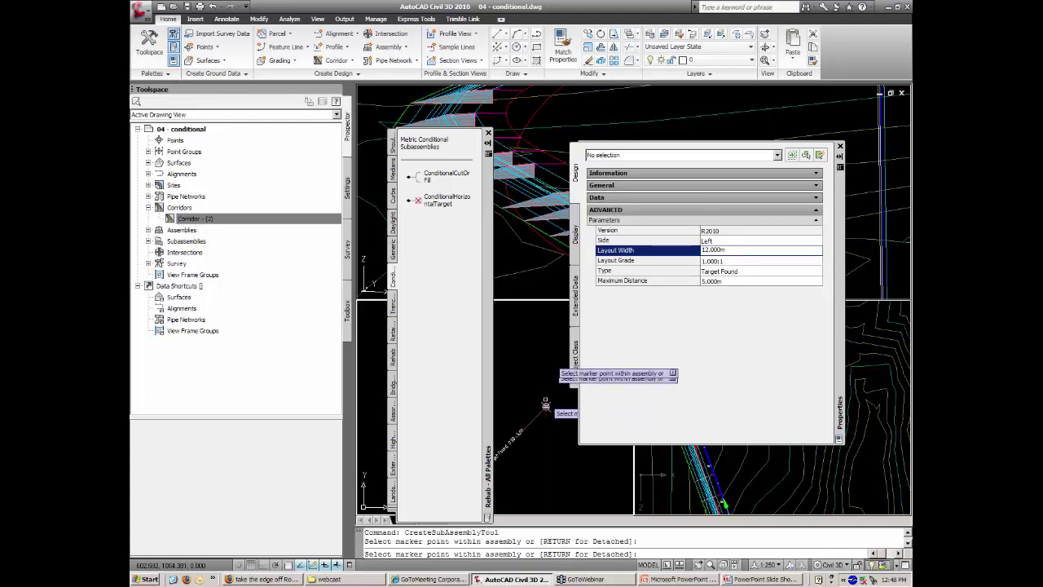
Place a second, detached ConditionalHorizontalTarget at the assembly's baseline with type Target Not Found and layout grade -1.000:1.
right_click(554, 365)
click(567, 368)
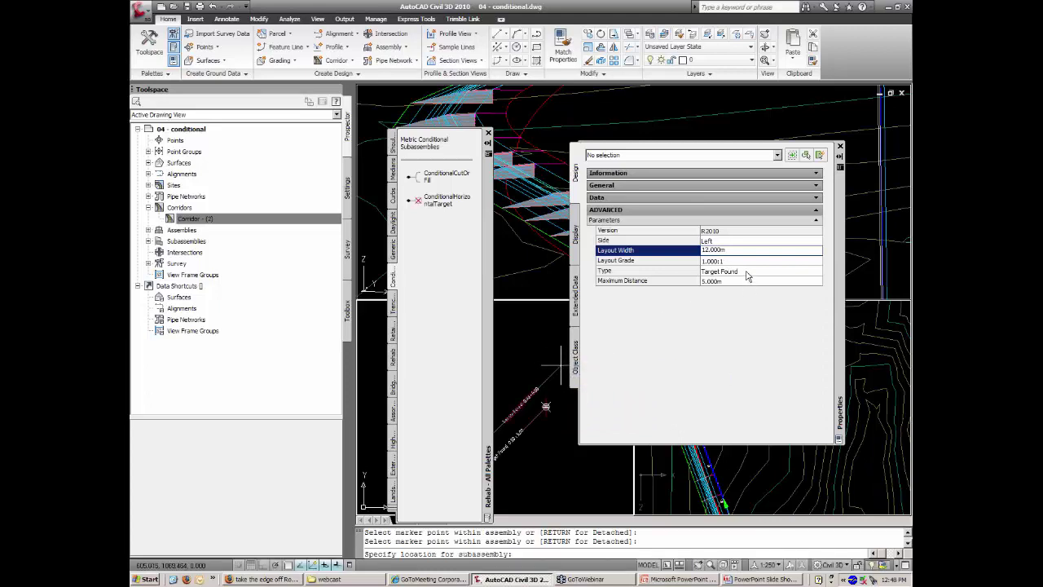
click(747, 272)
click(747, 273)
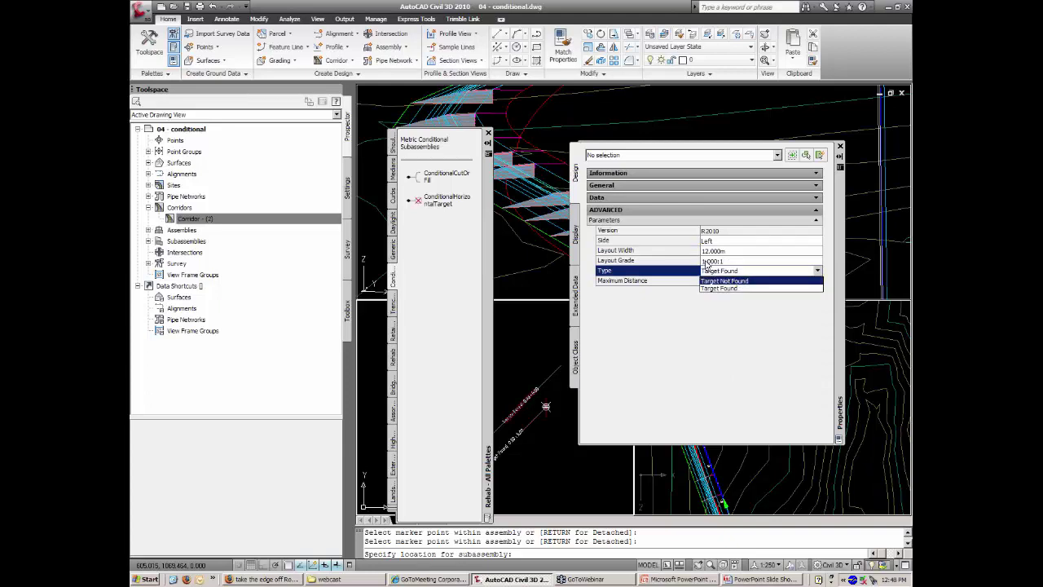
click(706, 266)
click(704, 261)
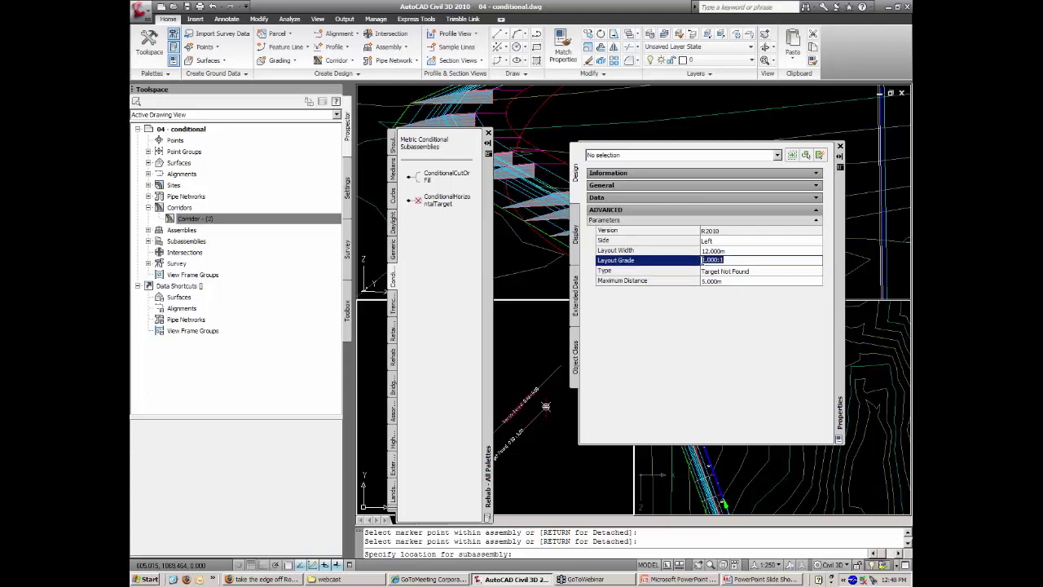
click(702, 260)
text(-)
key(Tab)
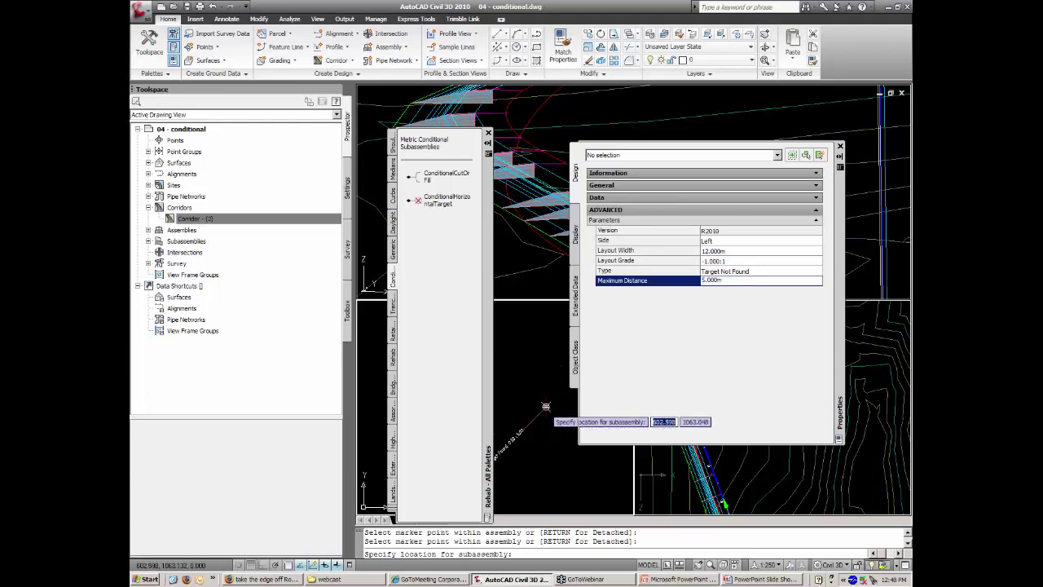
click(545, 406)
right_click(546, 406)
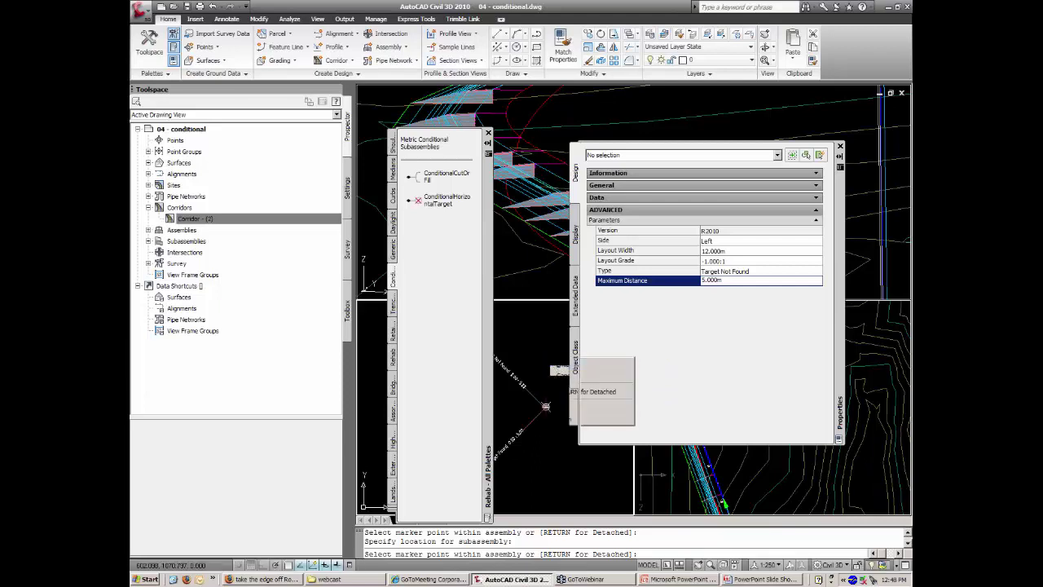
key(Escape)
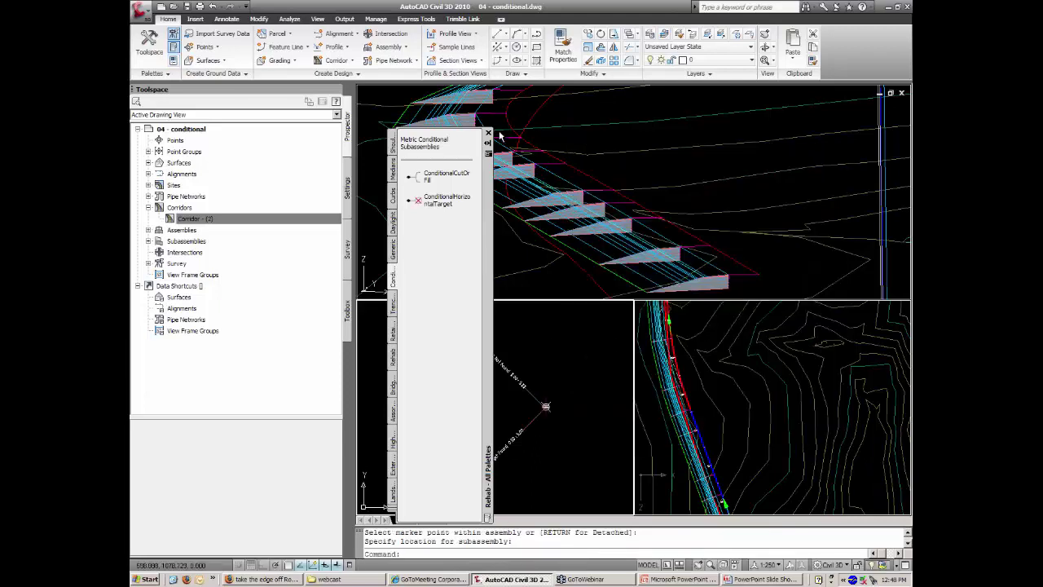
Attach a left curb-and-gutter subassembly from the metric curbs set to the end of the Target Found branch.
drag(705, 181, 726, 186)
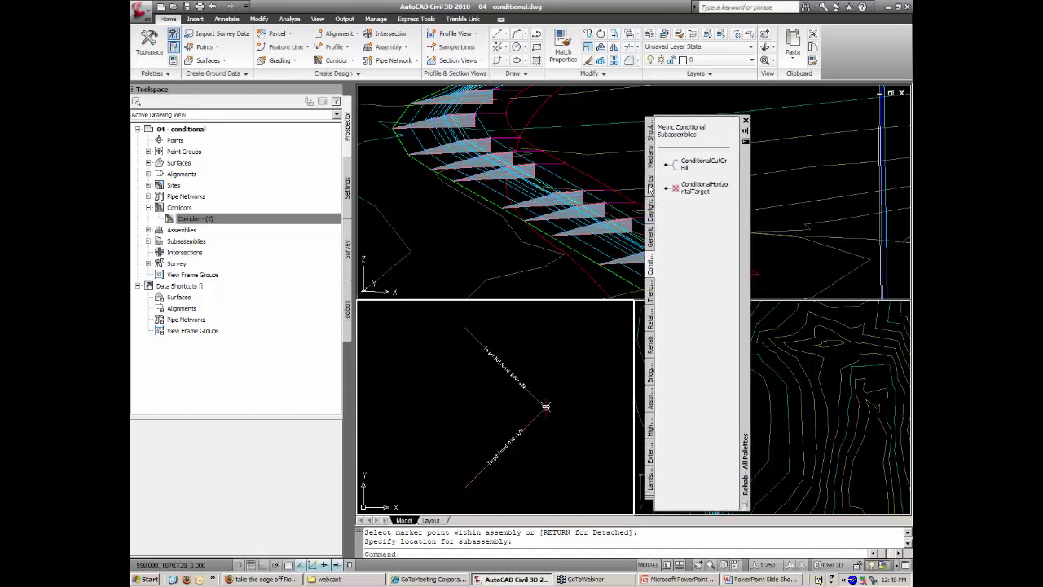
click(649, 179)
click(678, 186)
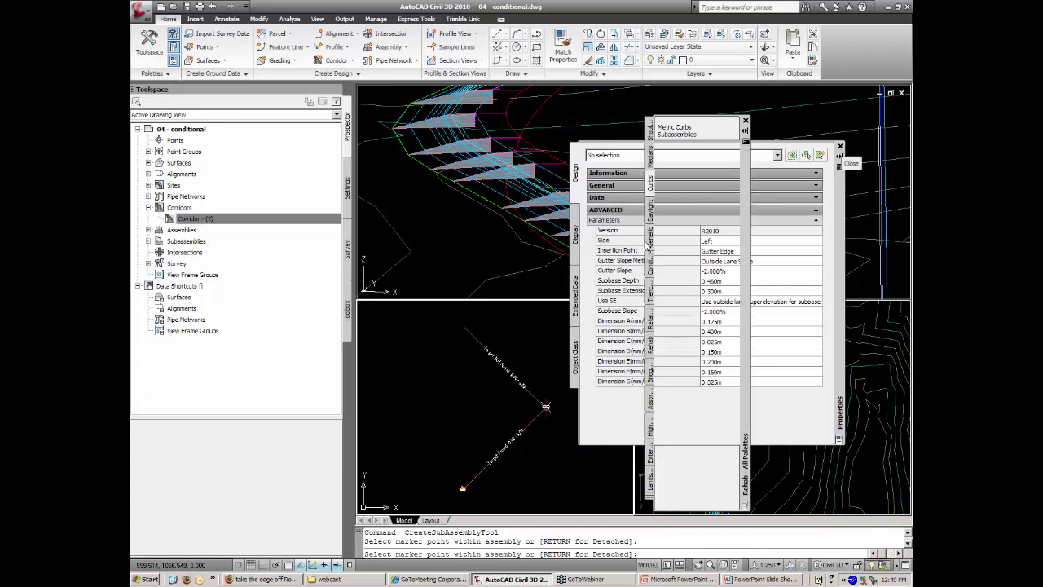
Try to attach a left trench pipe subassembly from the metric trench pipes set to the end of the Target Not Found branch.
mouse_move(649, 246)
click(651, 266)
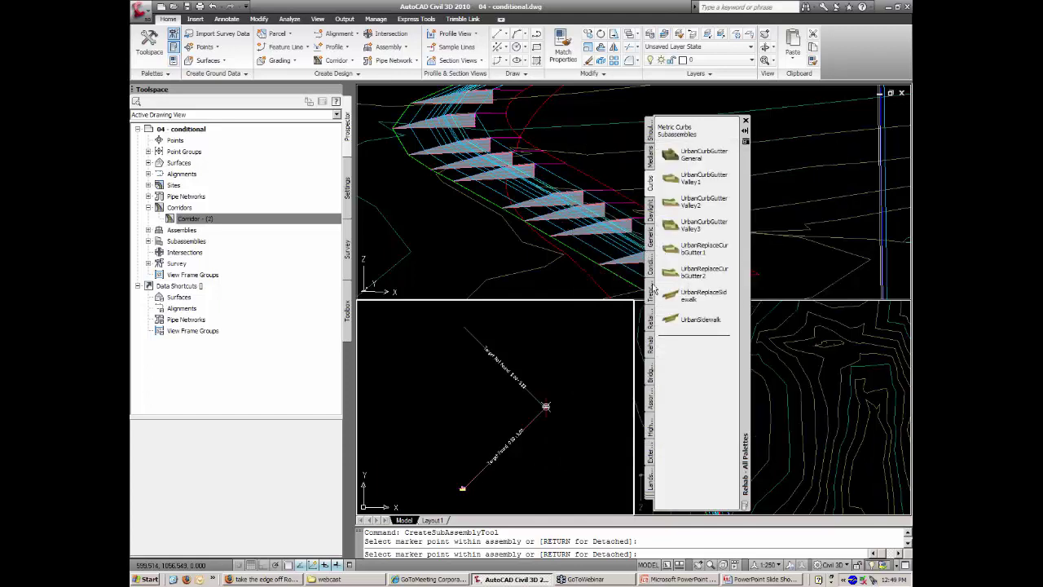
click(650, 292)
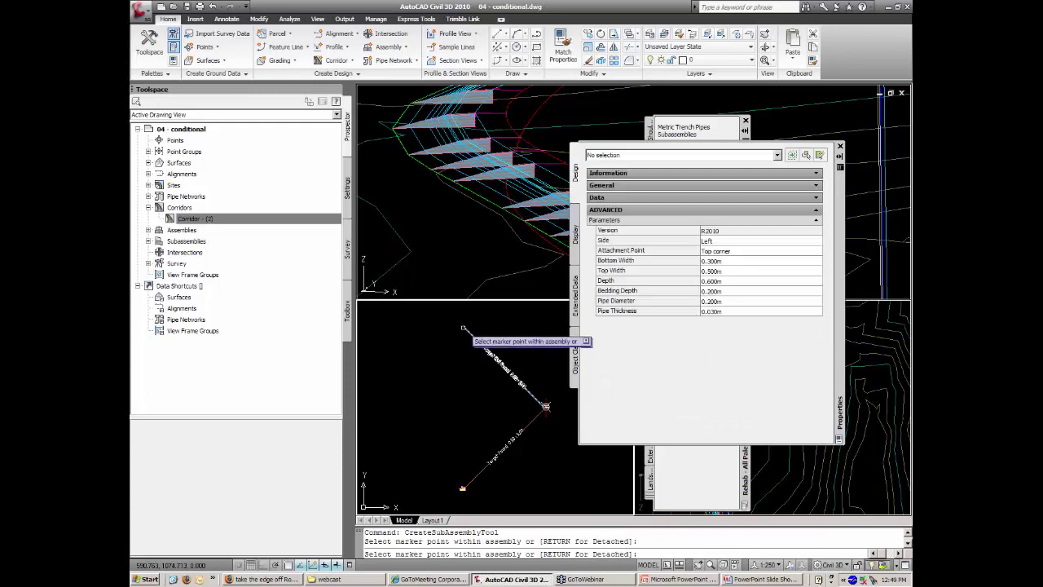
click(464, 328)
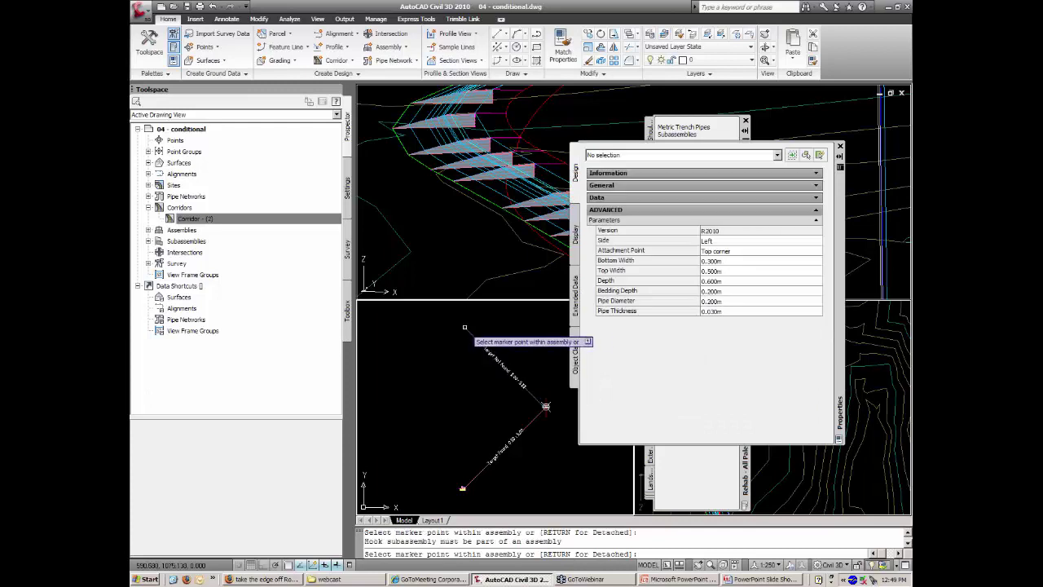
right_click(491, 332)
click(499, 333)
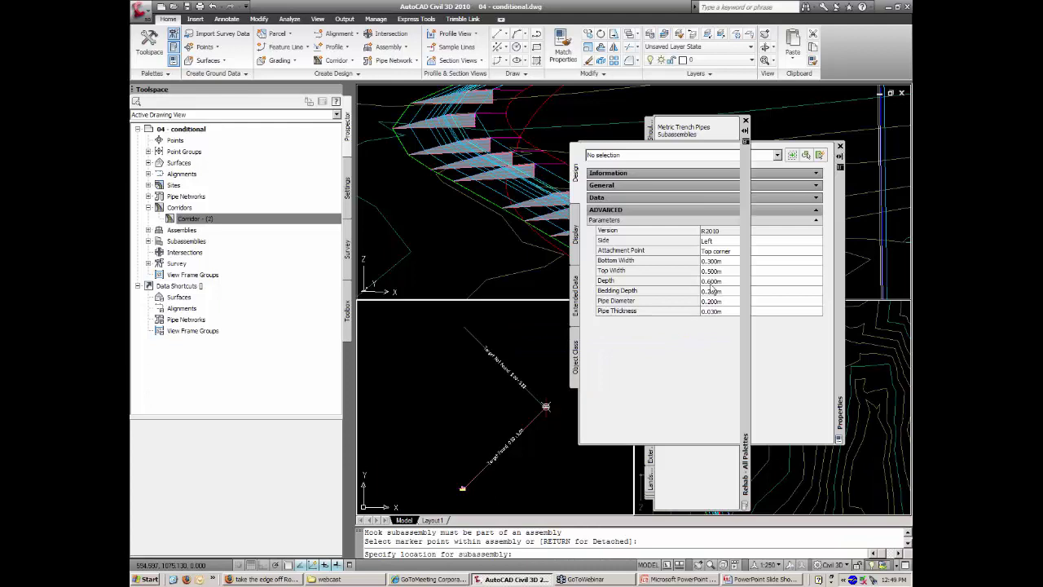
Review the ConditionalHorizontalTarget help page, including its description, input parameters, target parameters and coding diagram.
mouse_move(695, 289)
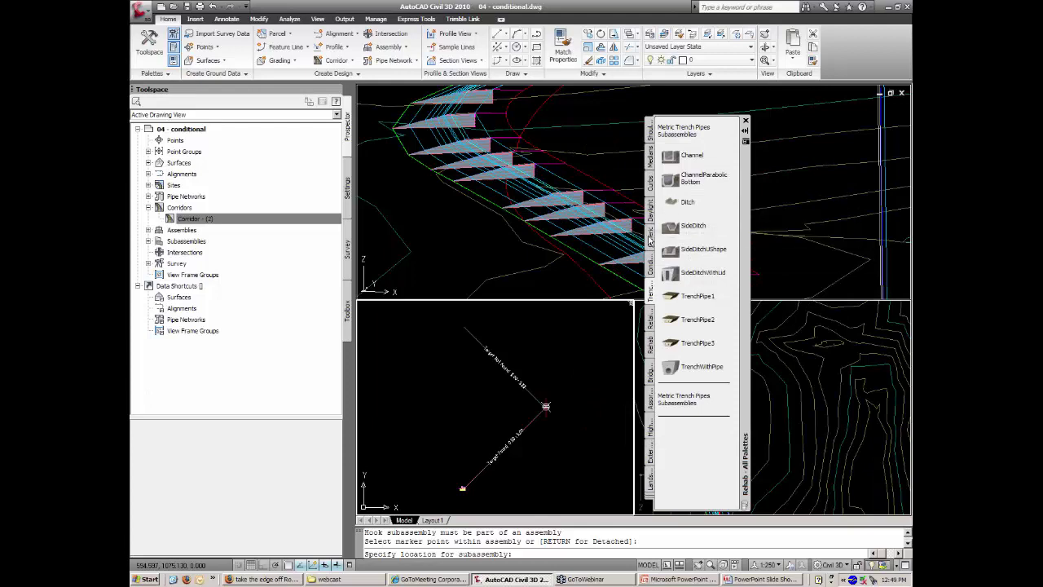
click(652, 266)
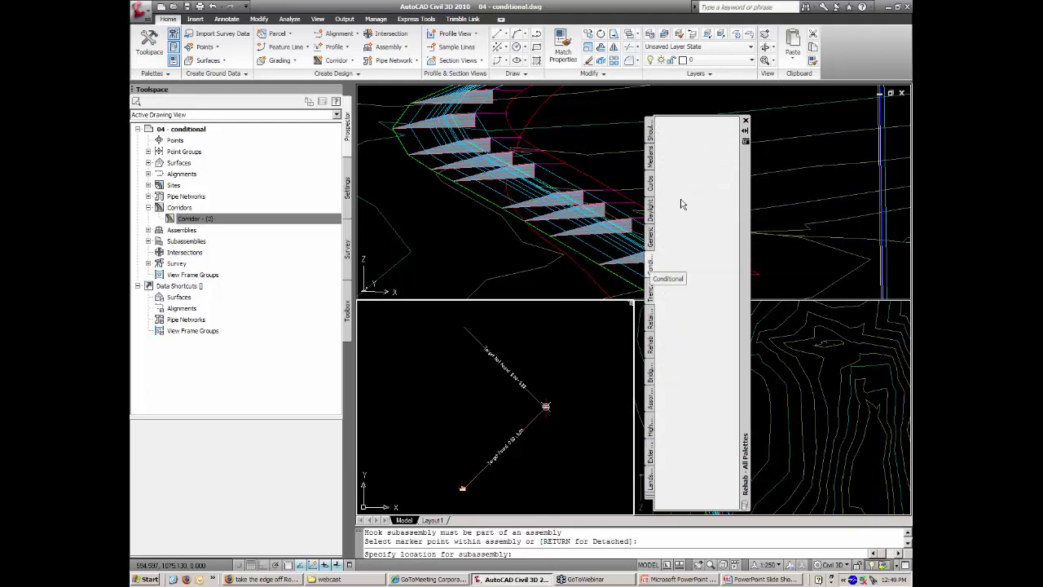
right_click(688, 194)
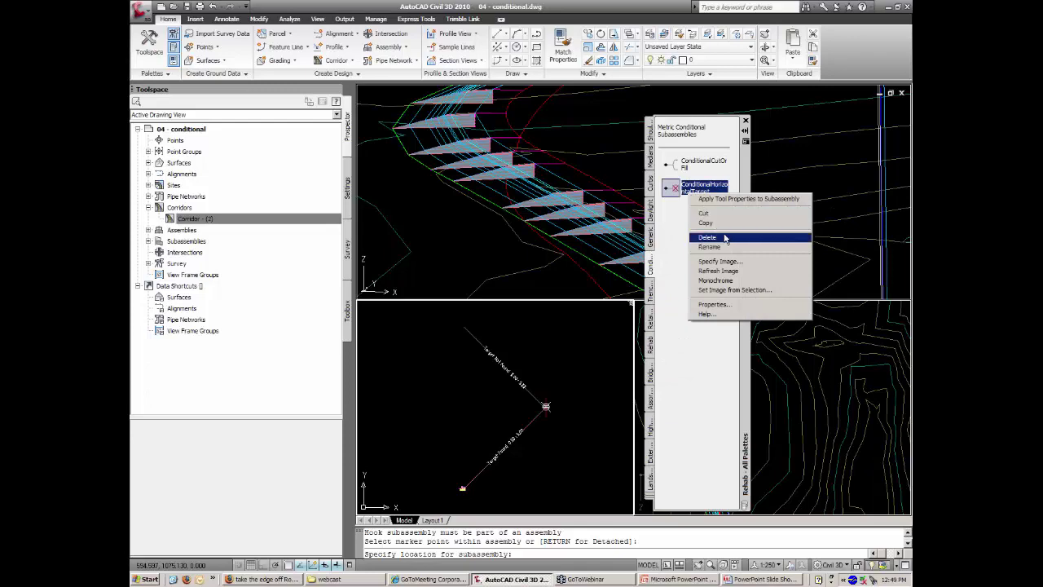
click(717, 314)
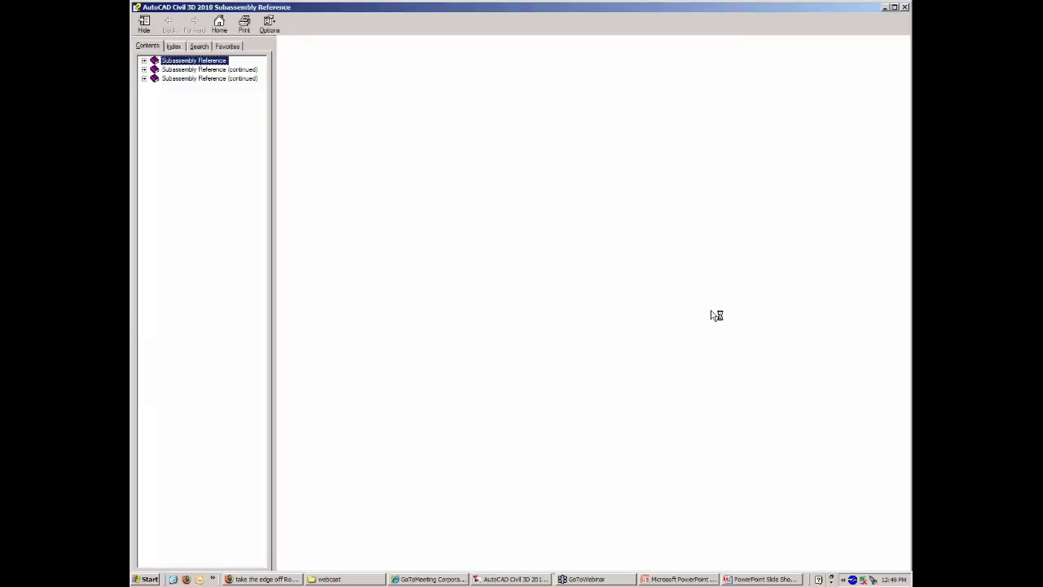
click(469, 243)
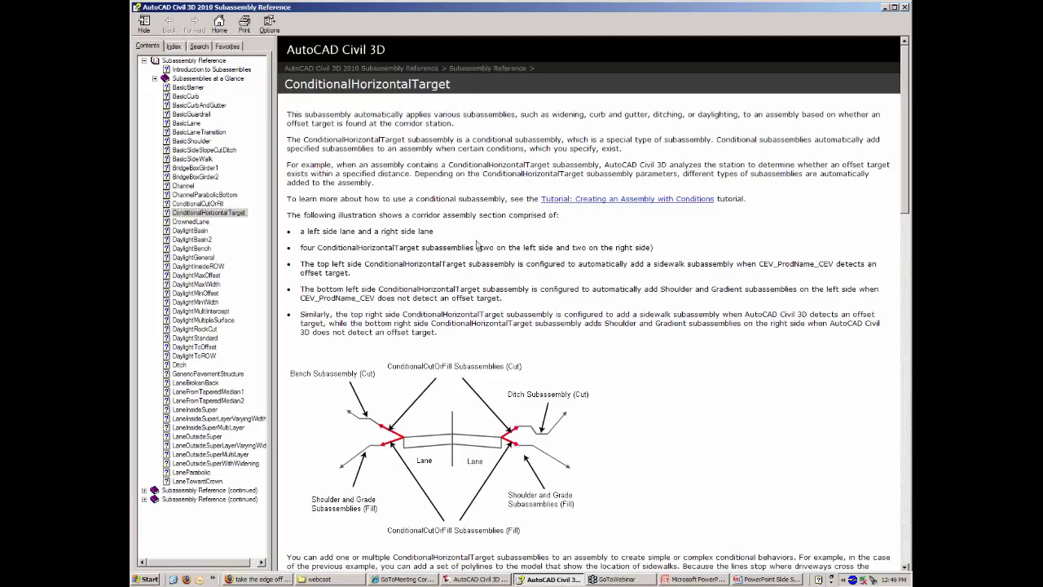
scroll(481, 245, down, 5)
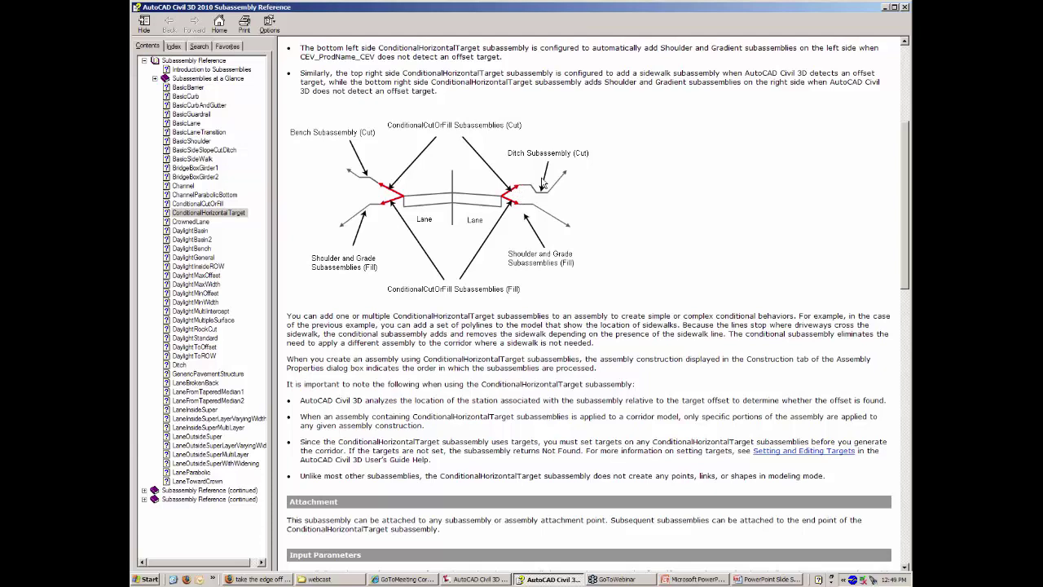
scroll(541, 184, down, 15)
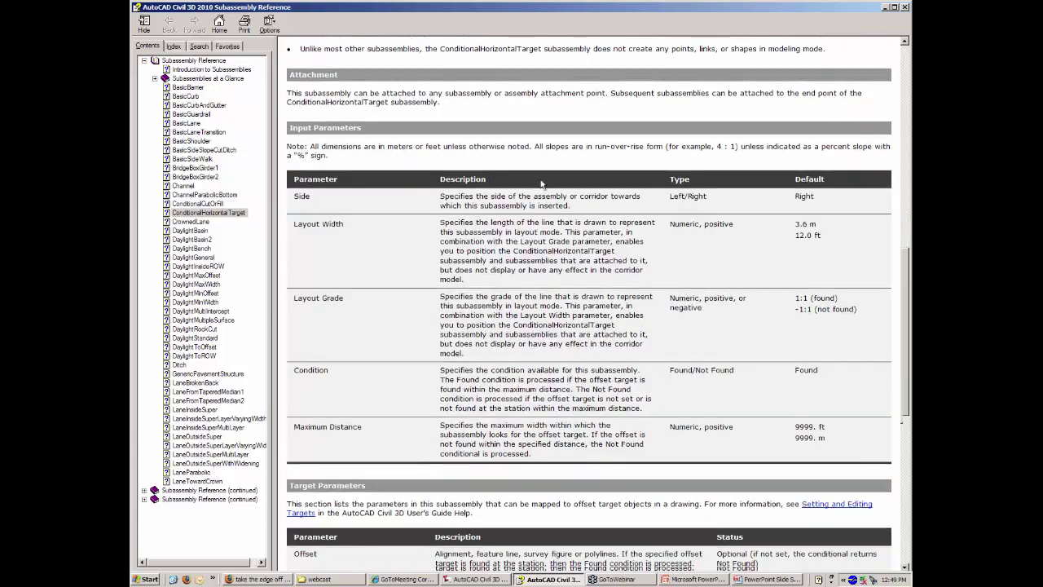
scroll(541, 183, down, 3)
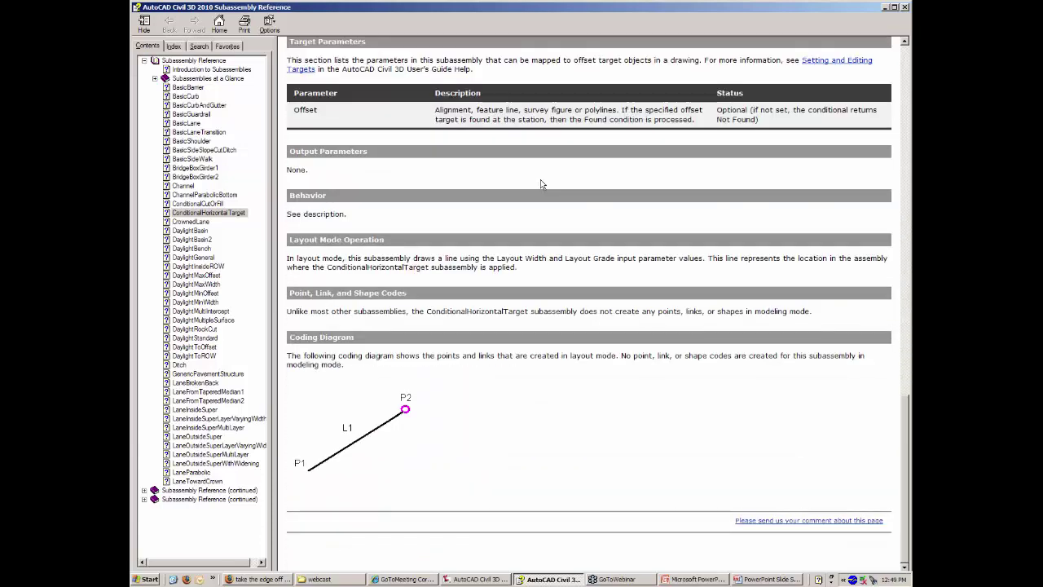
click(906, 7)
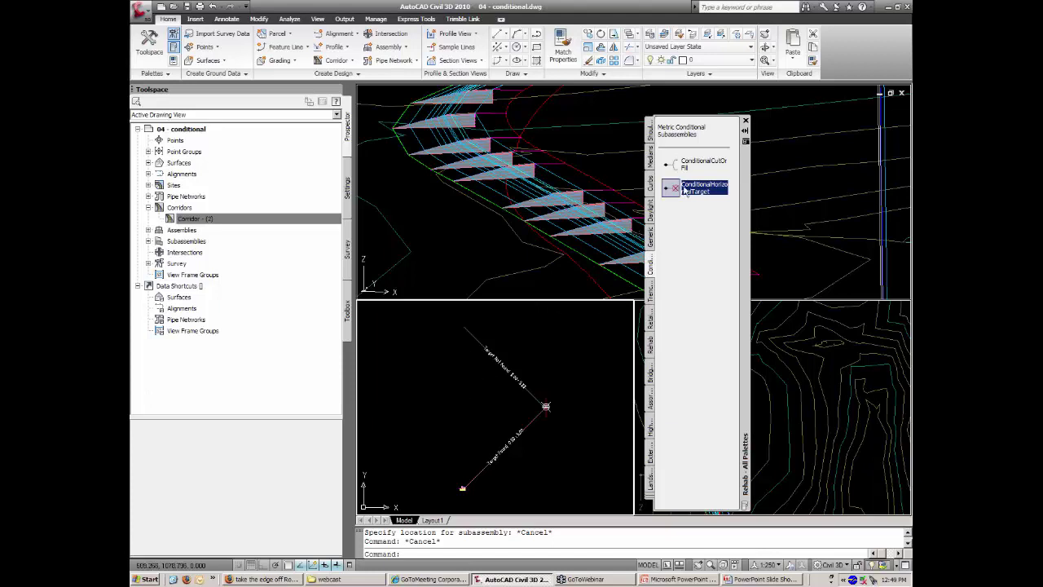
Close the subassembly palettes and the 04 - conditional drawing without saving the changes.
click(745, 122)
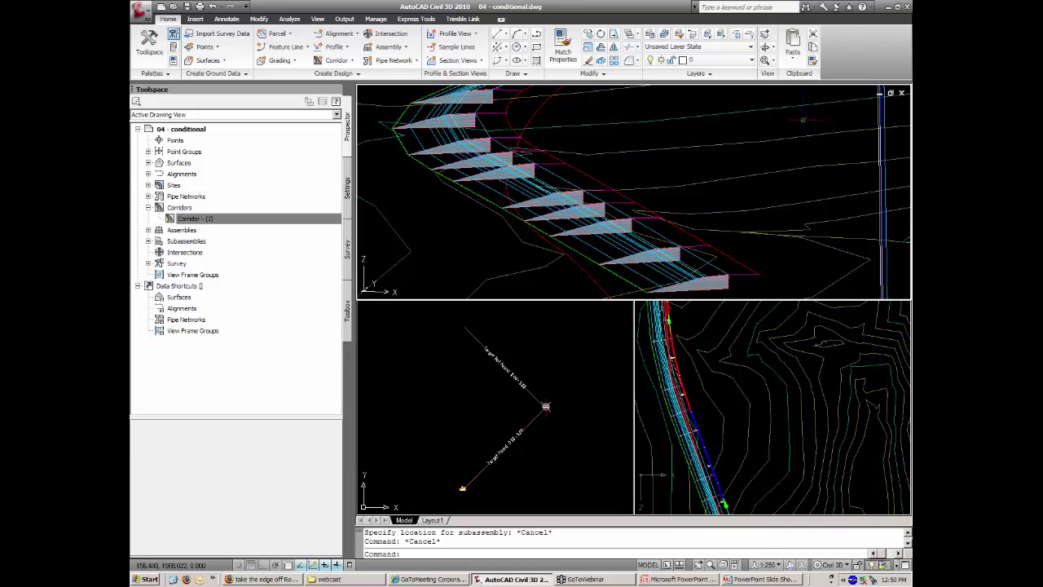
click(902, 94)
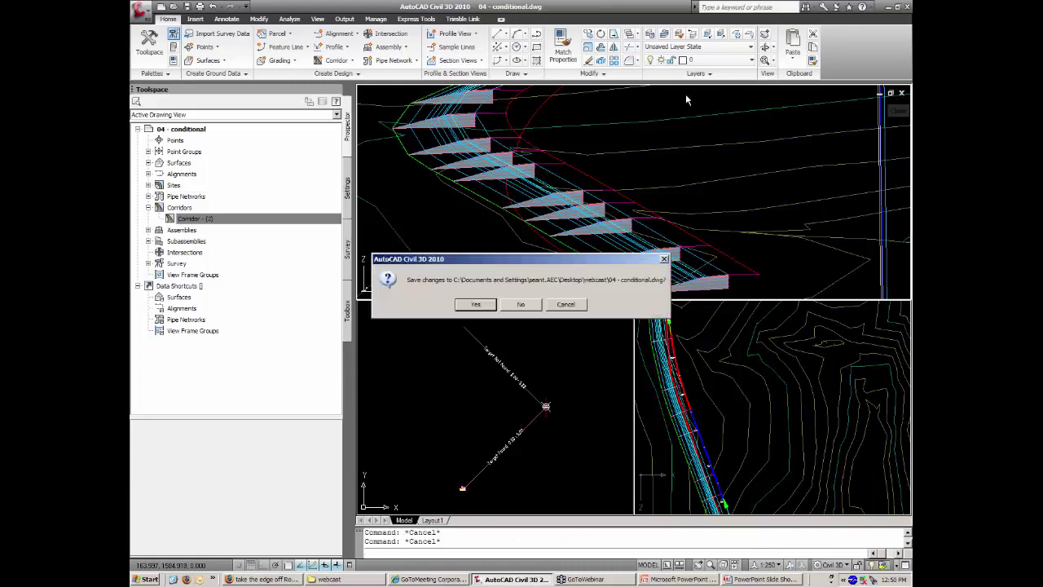
click(521, 305)
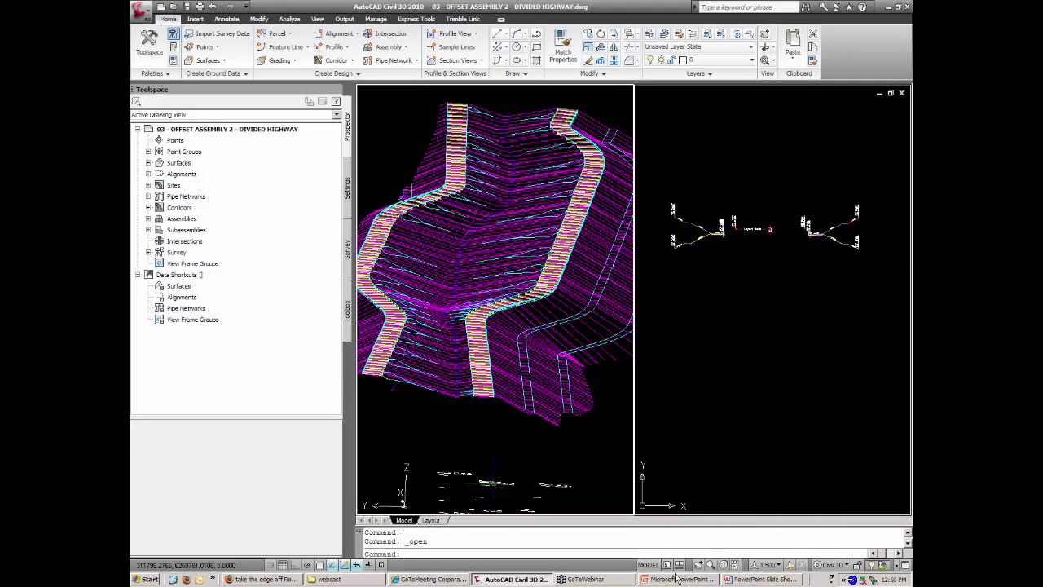
Switch to the PowerPoint slide show and advance from Conditional Assemblies to the Marked Points slide.
click(762, 579)
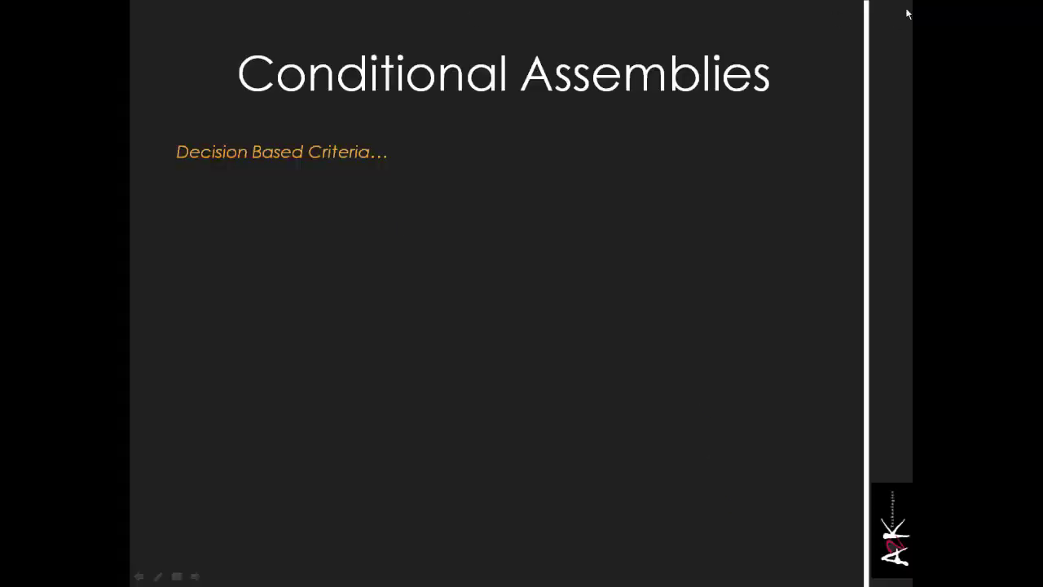
key(ctrl+i)
key(Right)
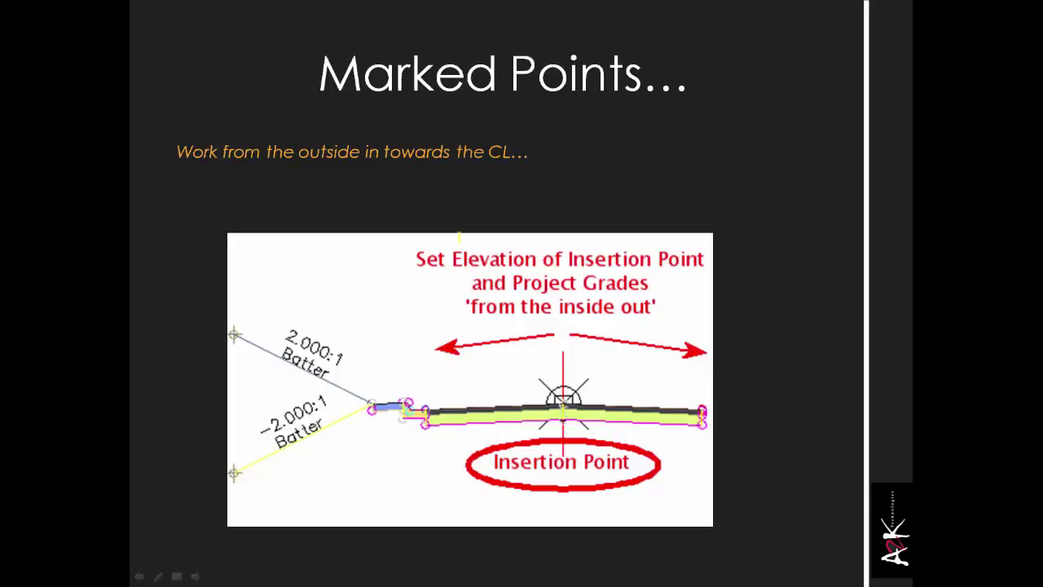